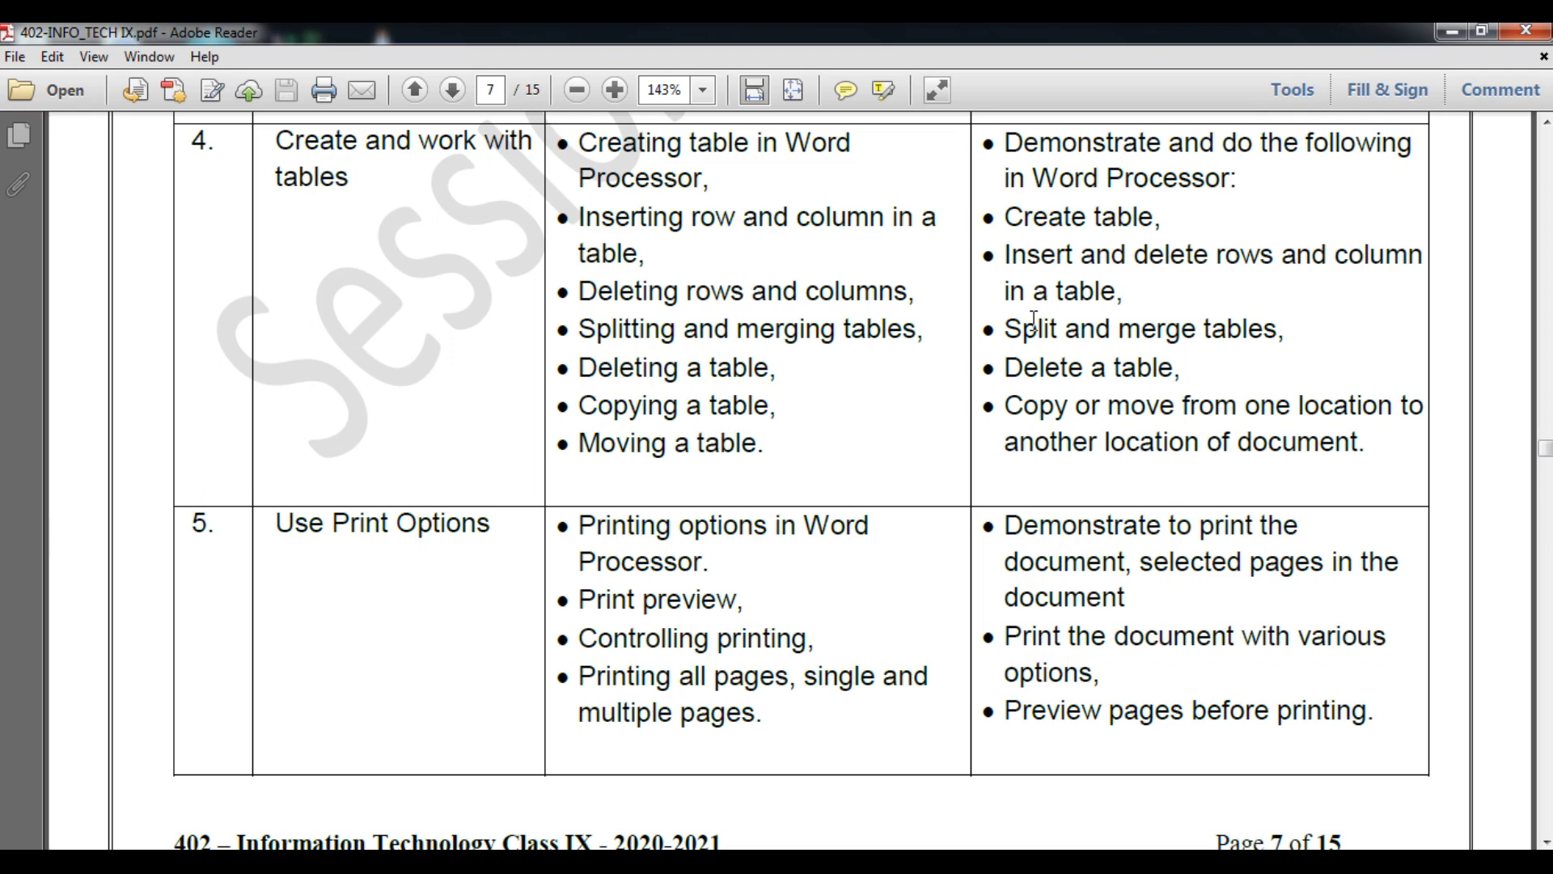
- Switch from the syllabus PDF to OpenOffice and create a new blank text document
{"action": "left_click", "coordinate": [1452, 31]}
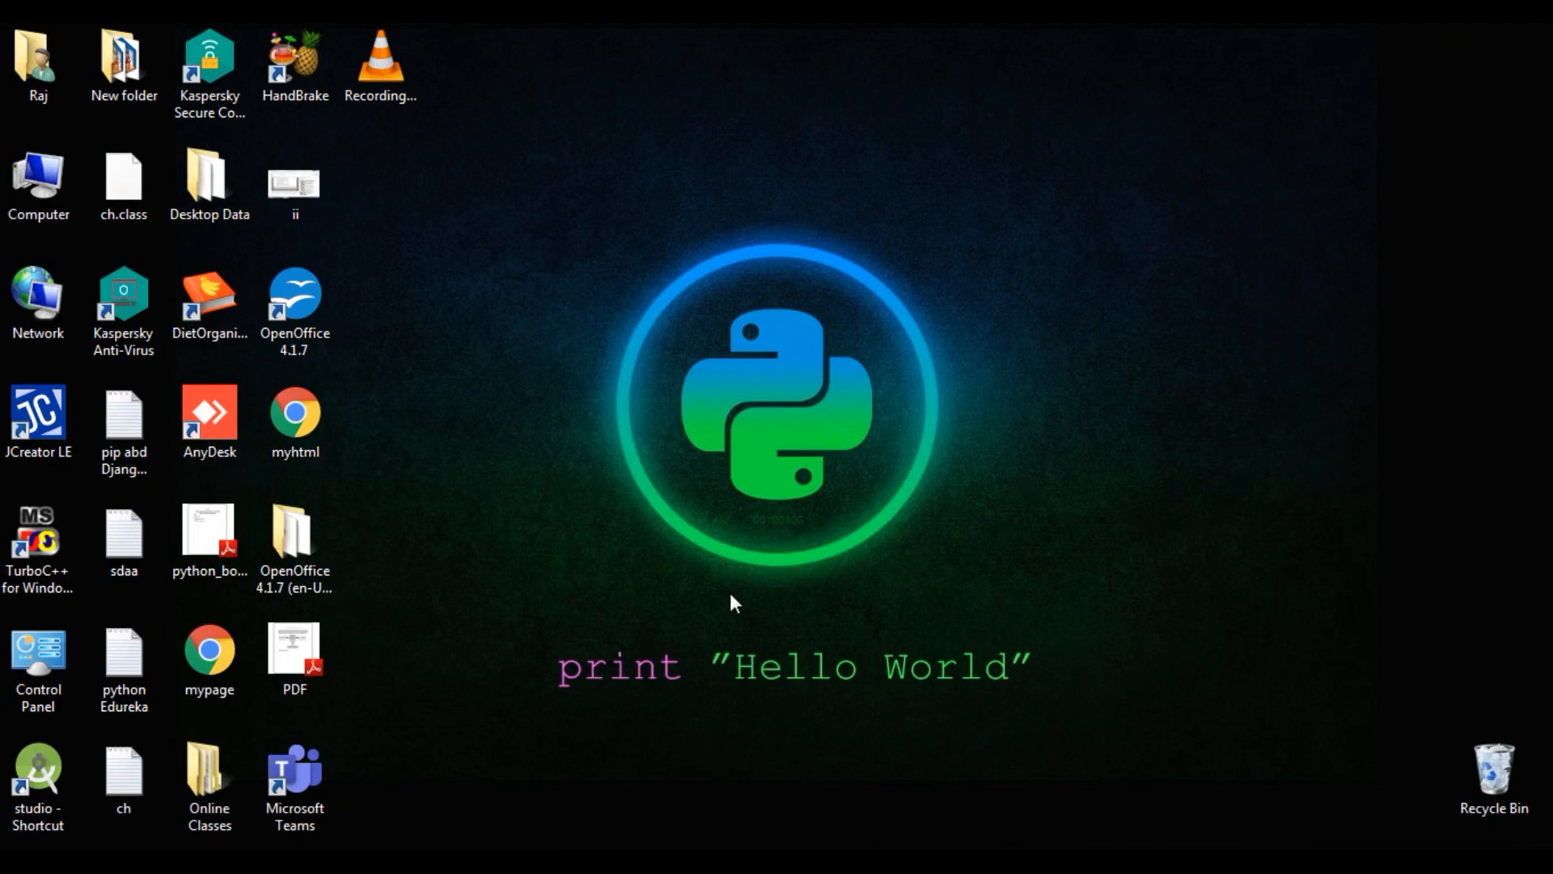
{"action": "double_click", "coordinate": [306, 317]}
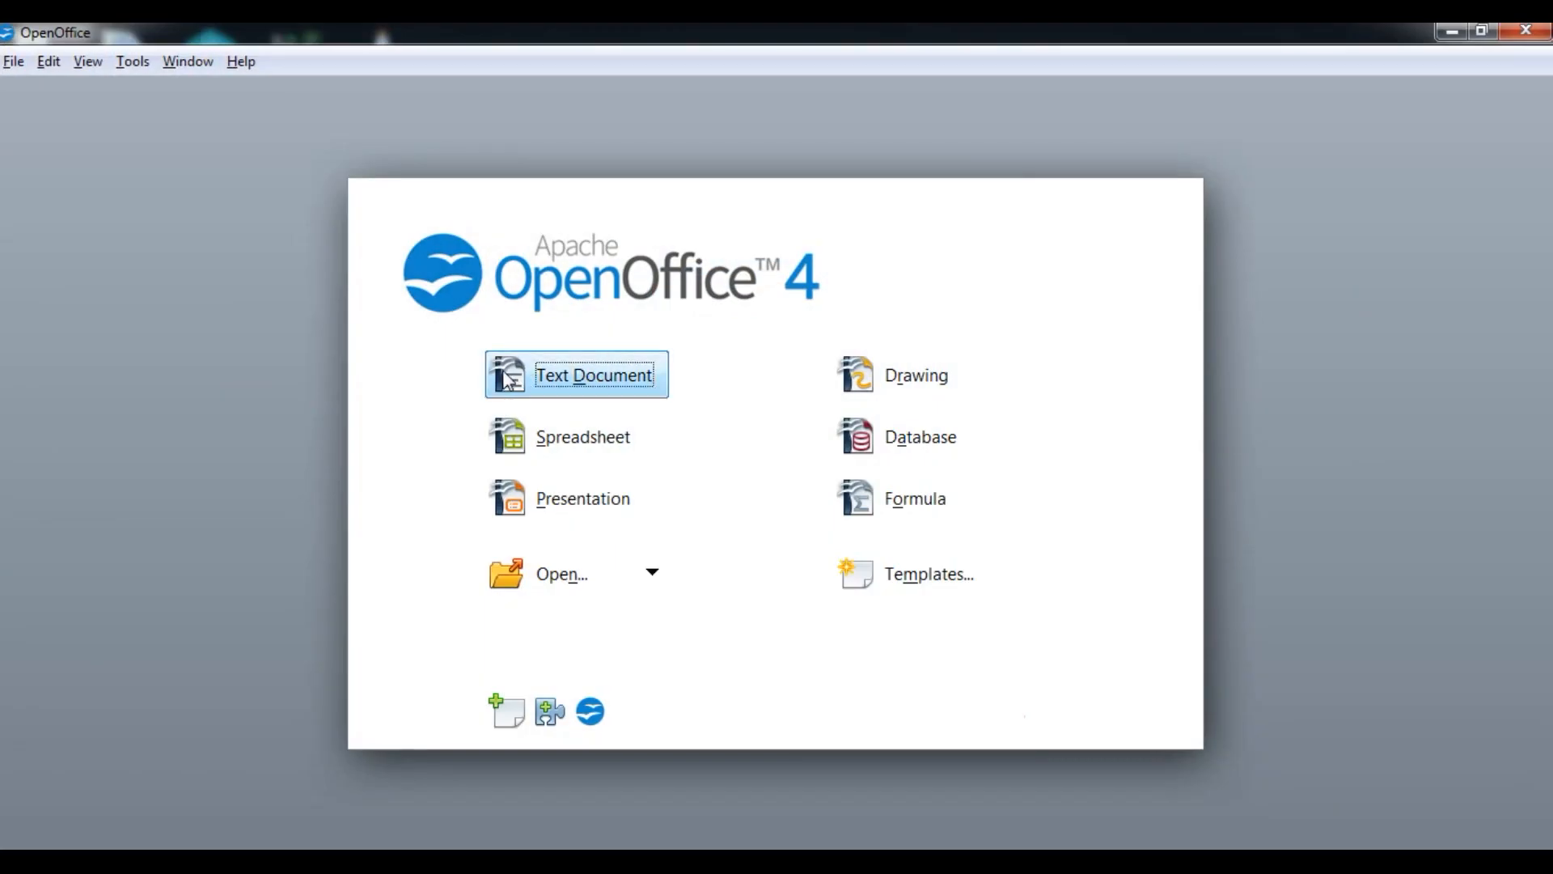
{"action": "left_click", "coordinate": [504, 376]}
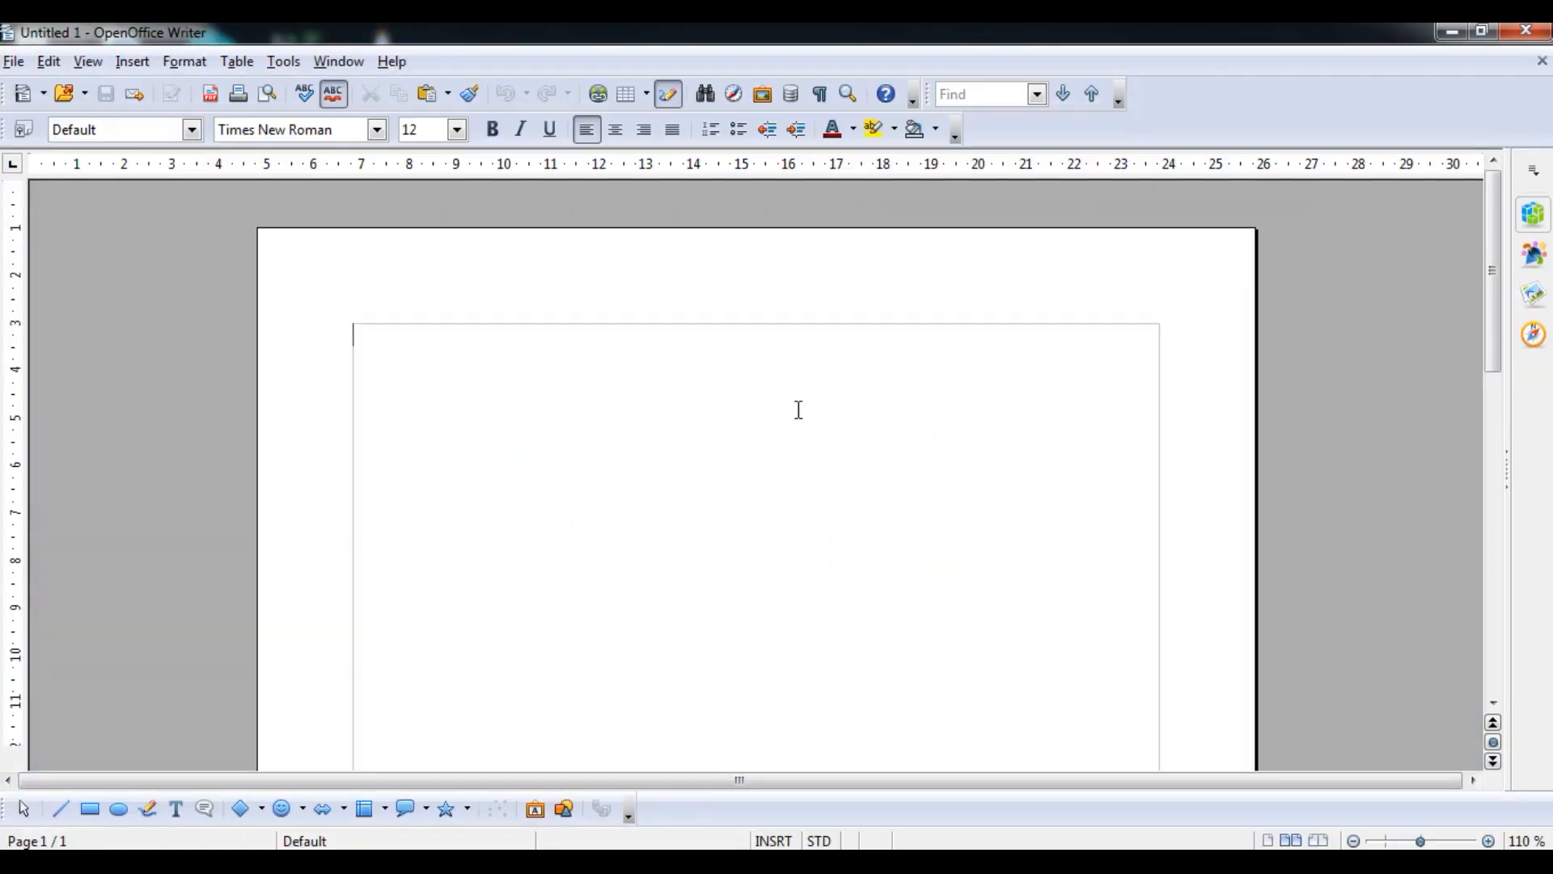
{"action": "left_click", "coordinate": [1489, 841]}
{"action": "left_click", "coordinate": [1490, 842]}
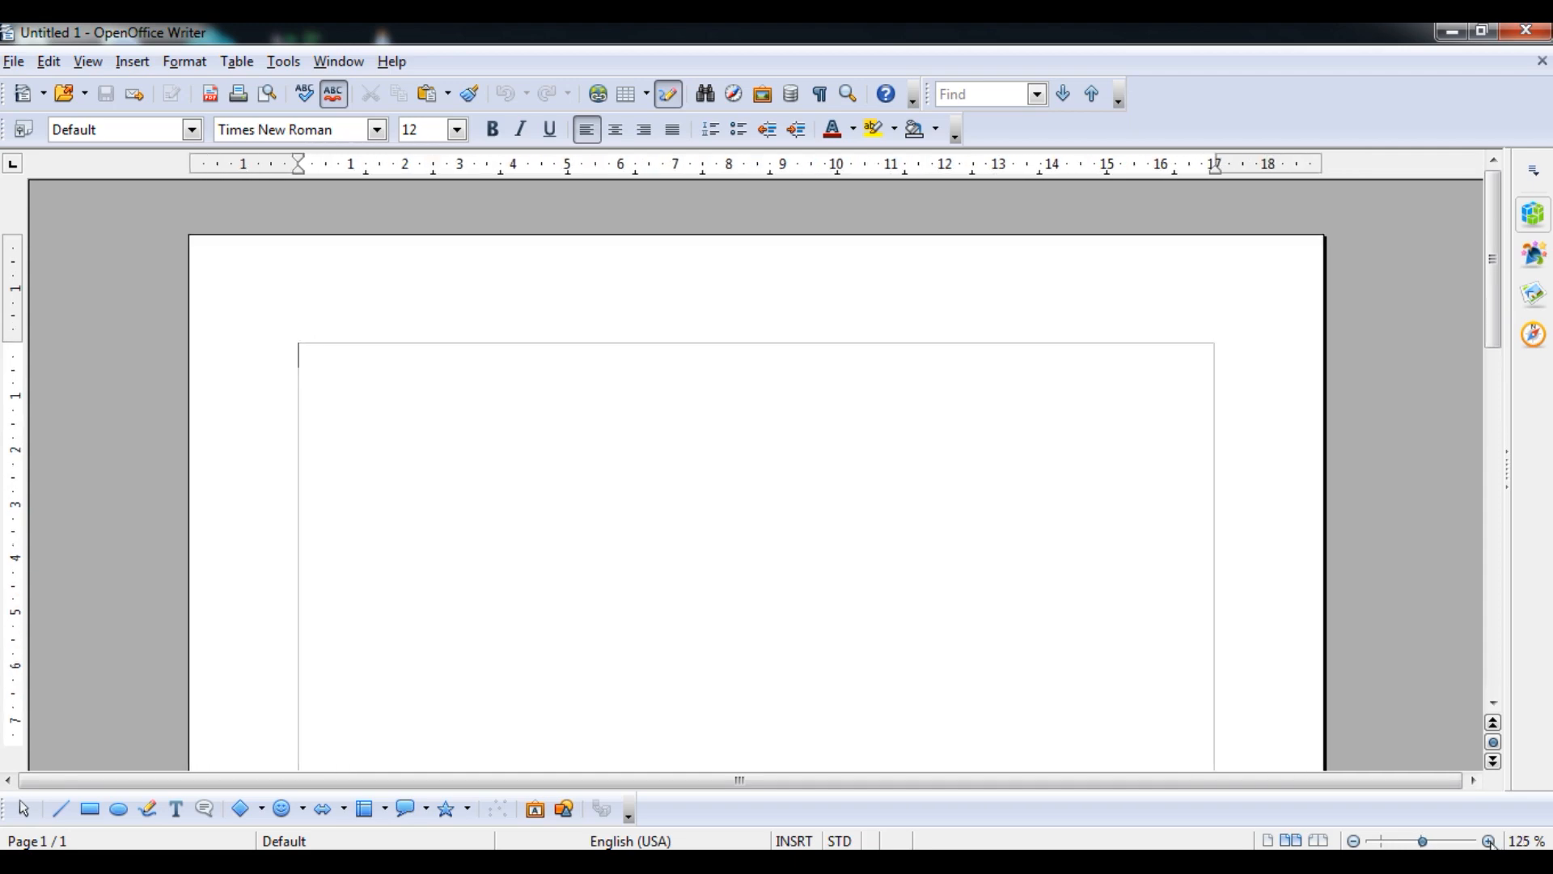
- Switch to the 402-Information Technology Class-IX PDF, examine its section on creating a table, and return to the Writer document
{"action": "mouse_move", "coordinate": [595, 860]}
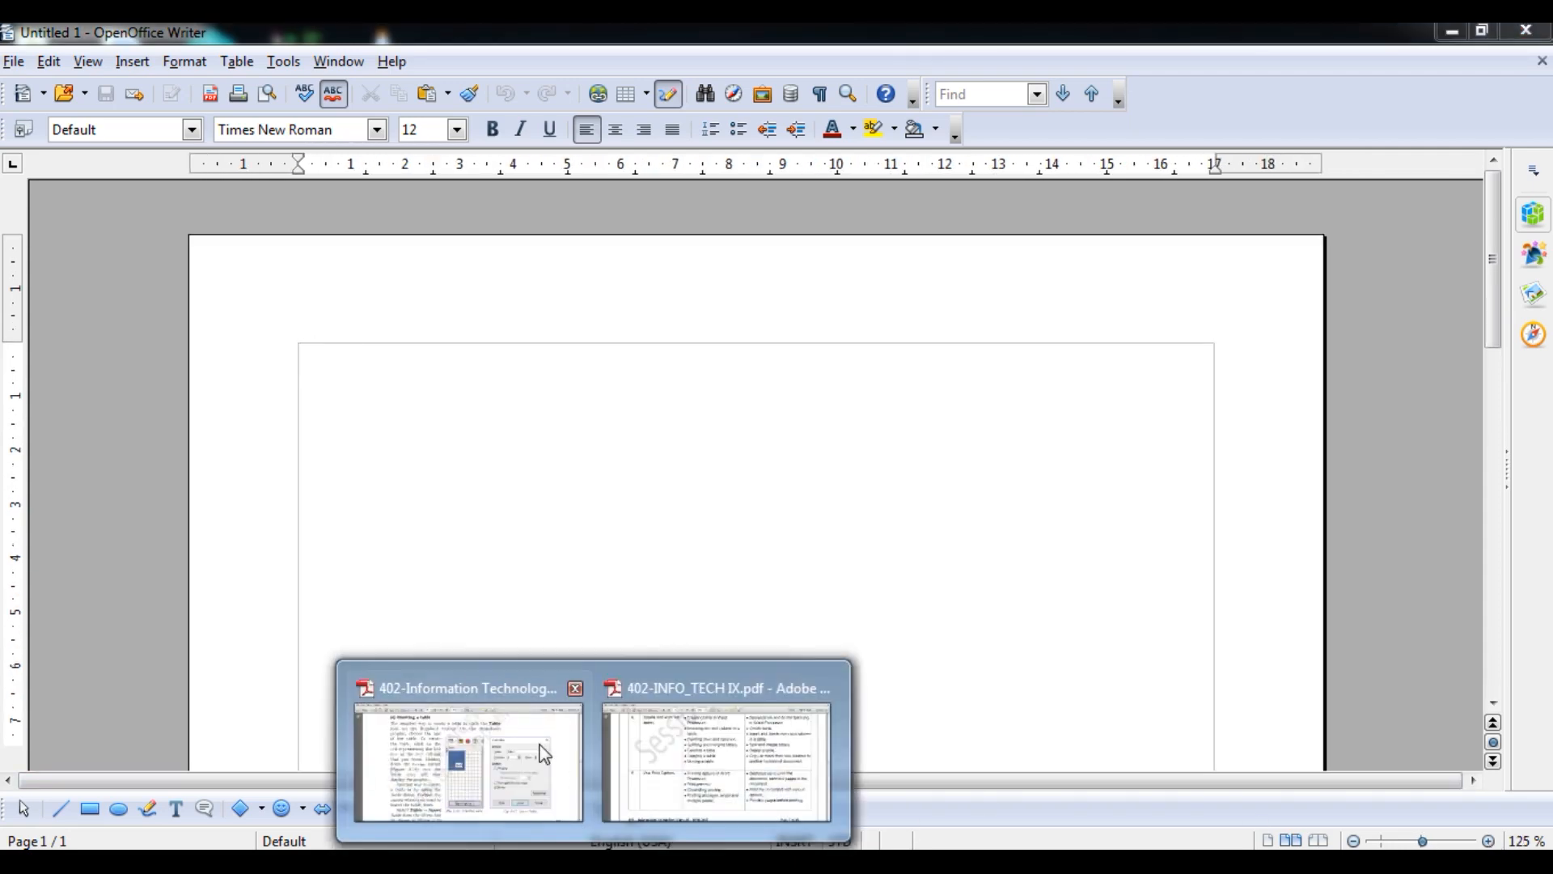
{"action": "left_click", "coordinate": [544, 754]}
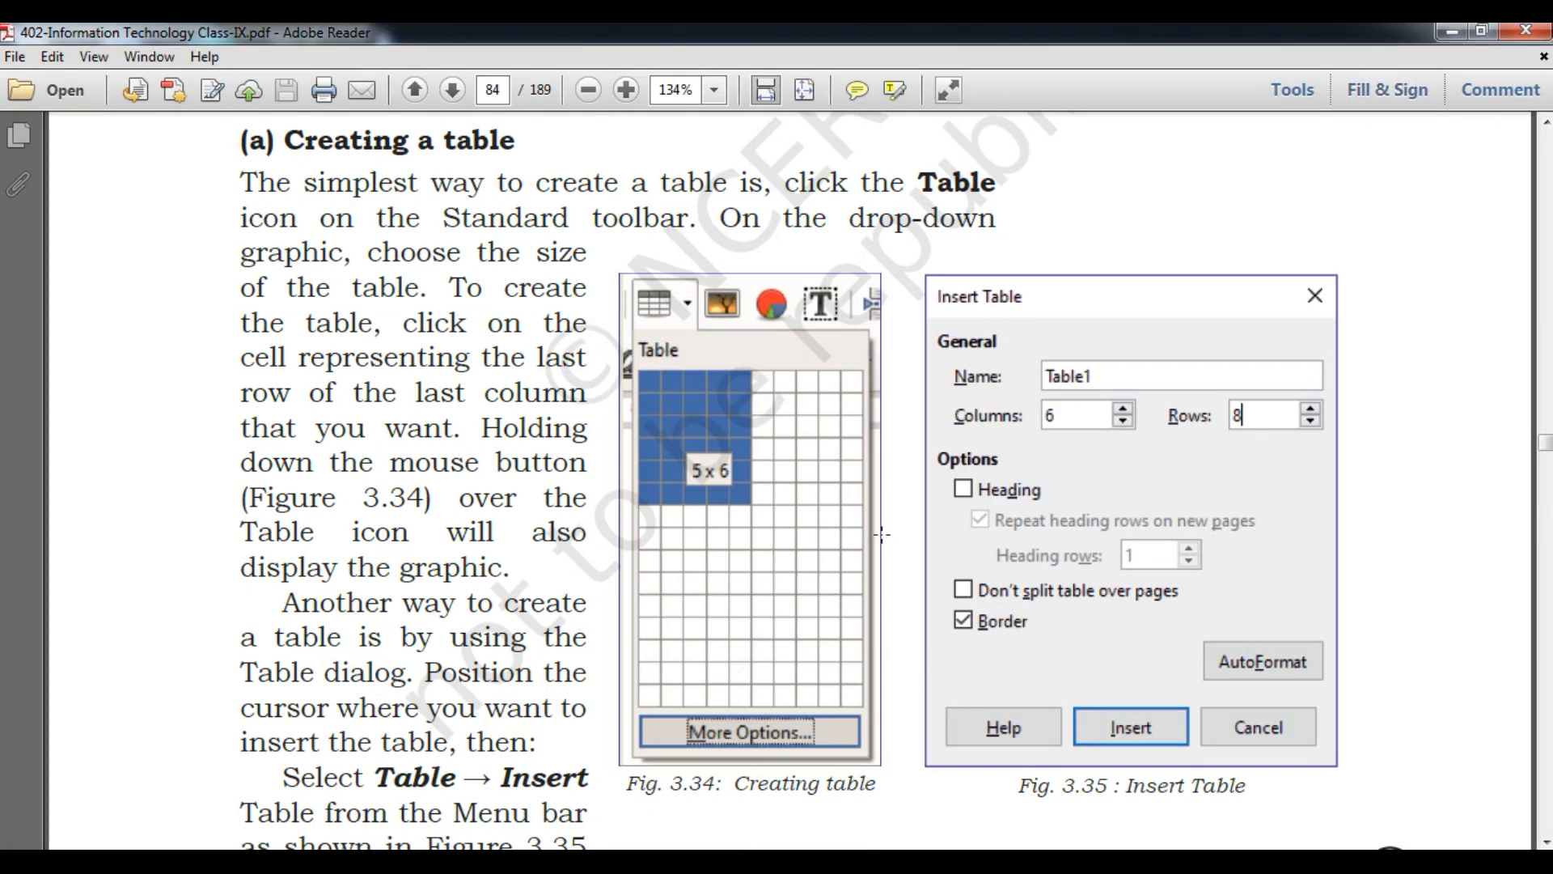
{"action": "scroll", "coordinate": [882, 534], "scroll_direction": "down", "scroll_amount": 3}
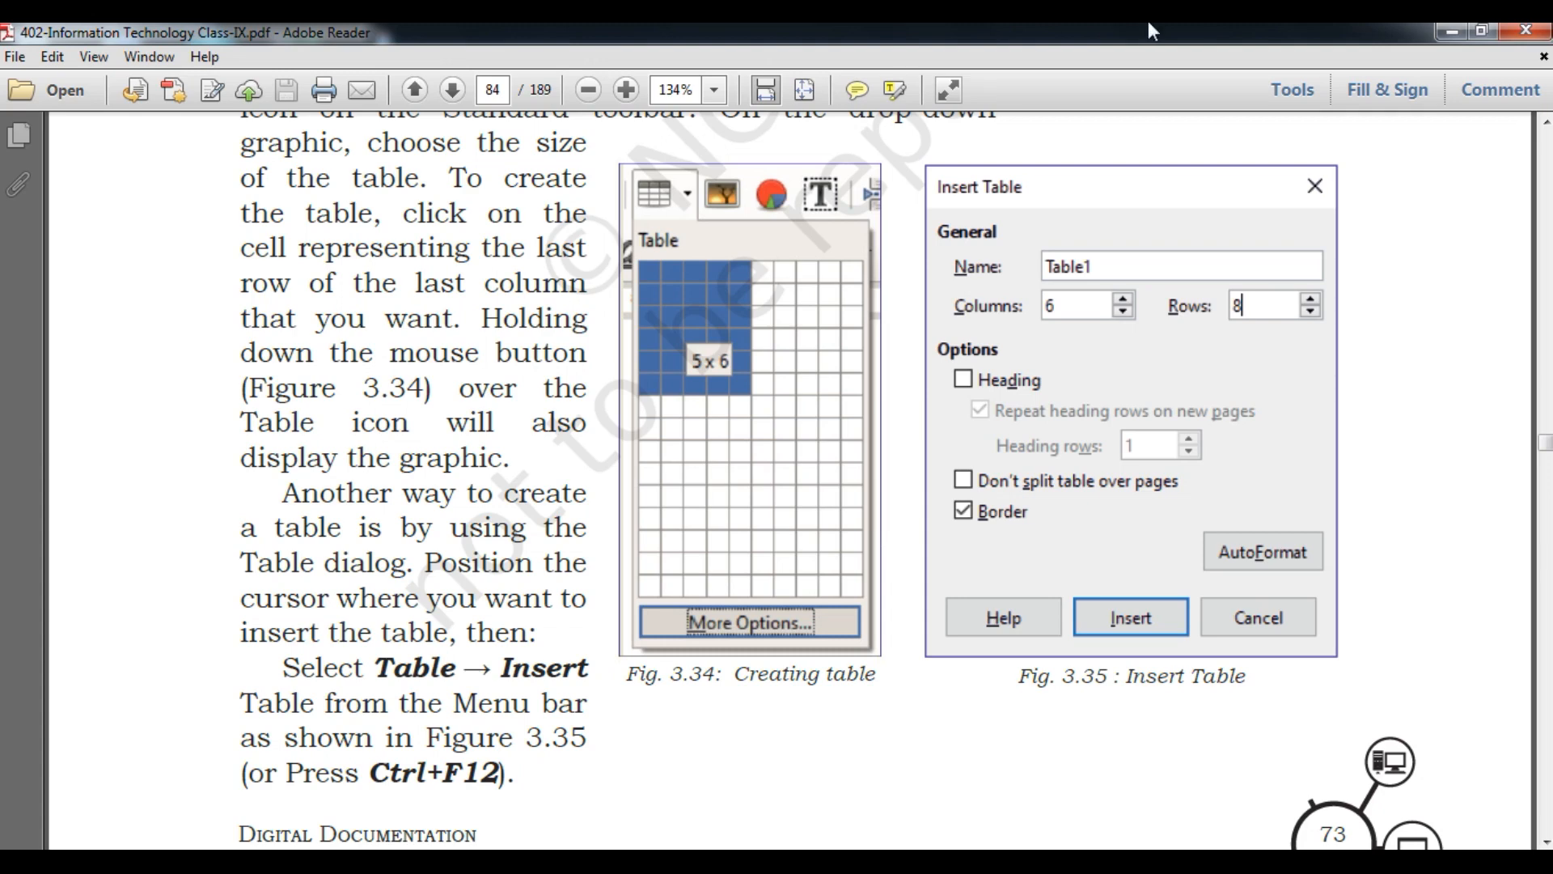
{"action": "left_click", "coordinate": [1448, 34]}
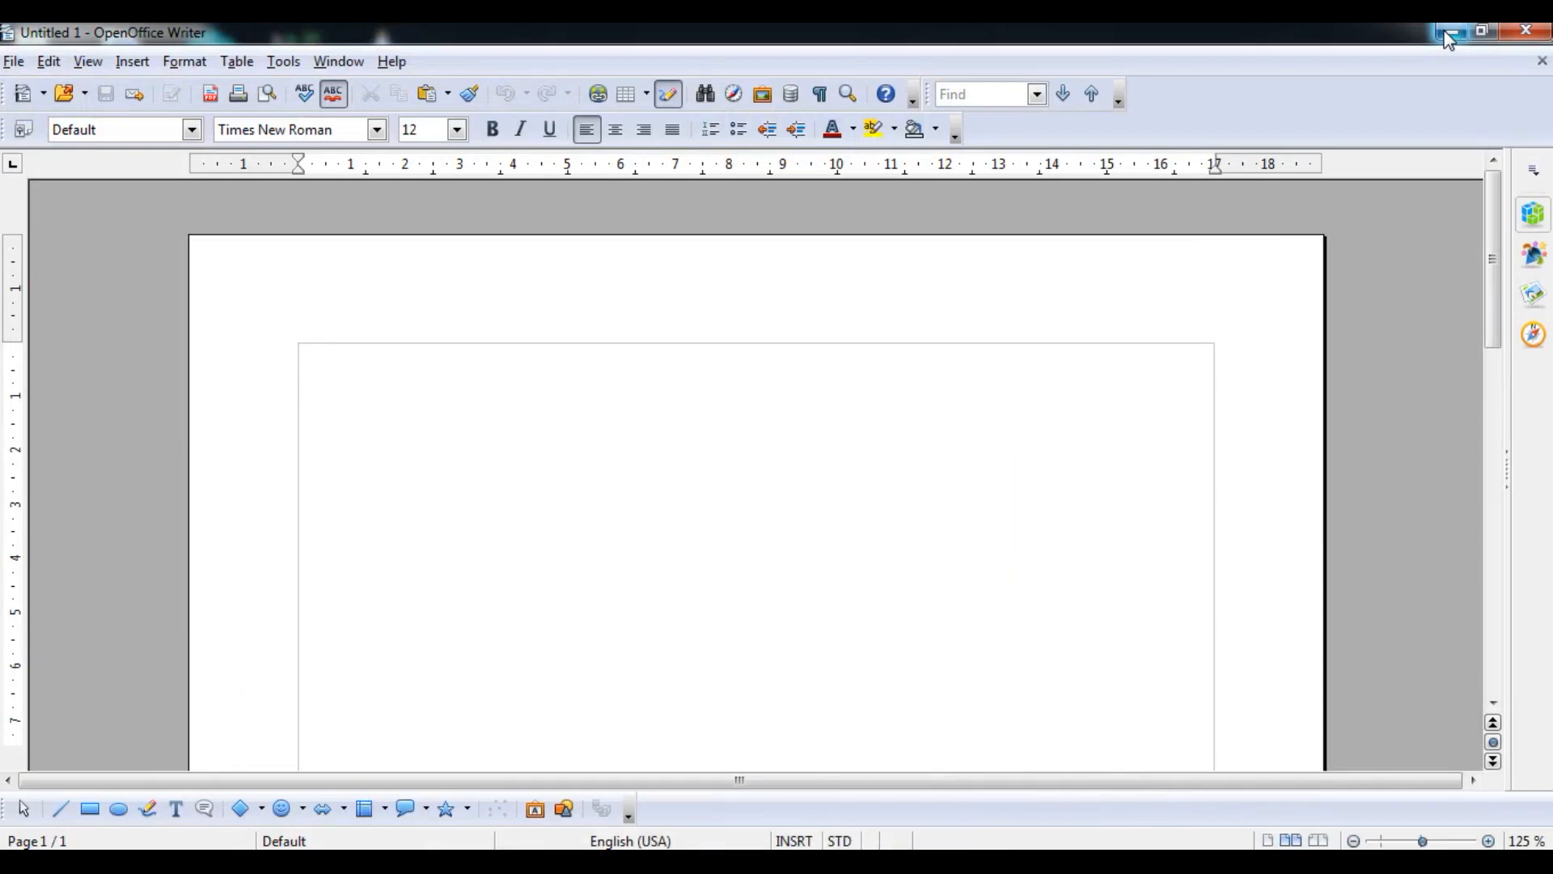
- Try inserting a table of three columns and two rows, and undo the insertion
{"action": "left_click", "coordinate": [648, 94]}
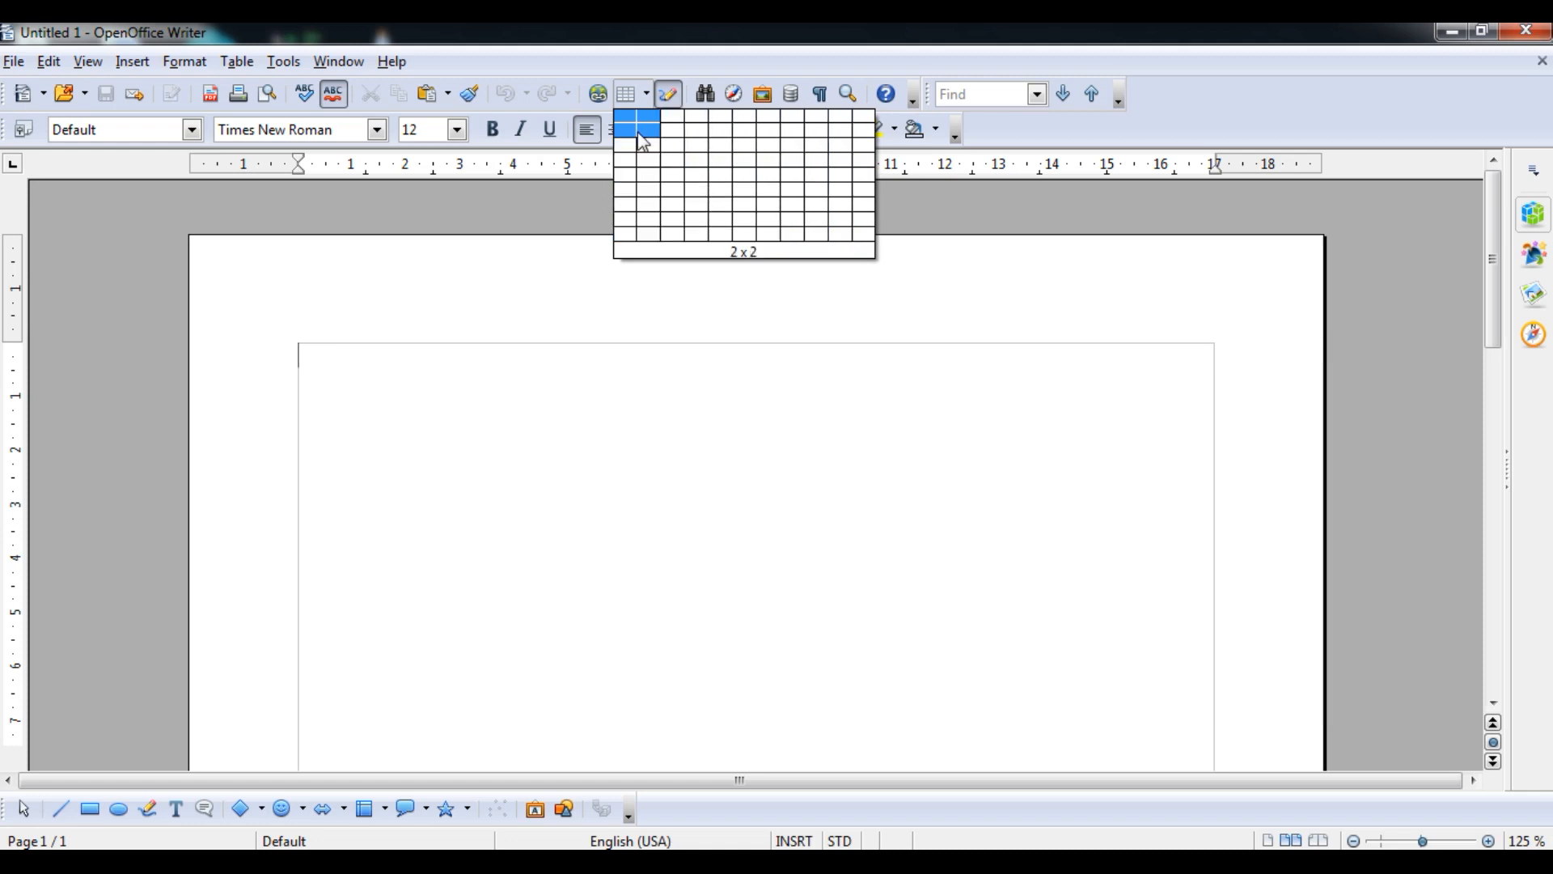
{"action": "left_click", "coordinate": [677, 145]}
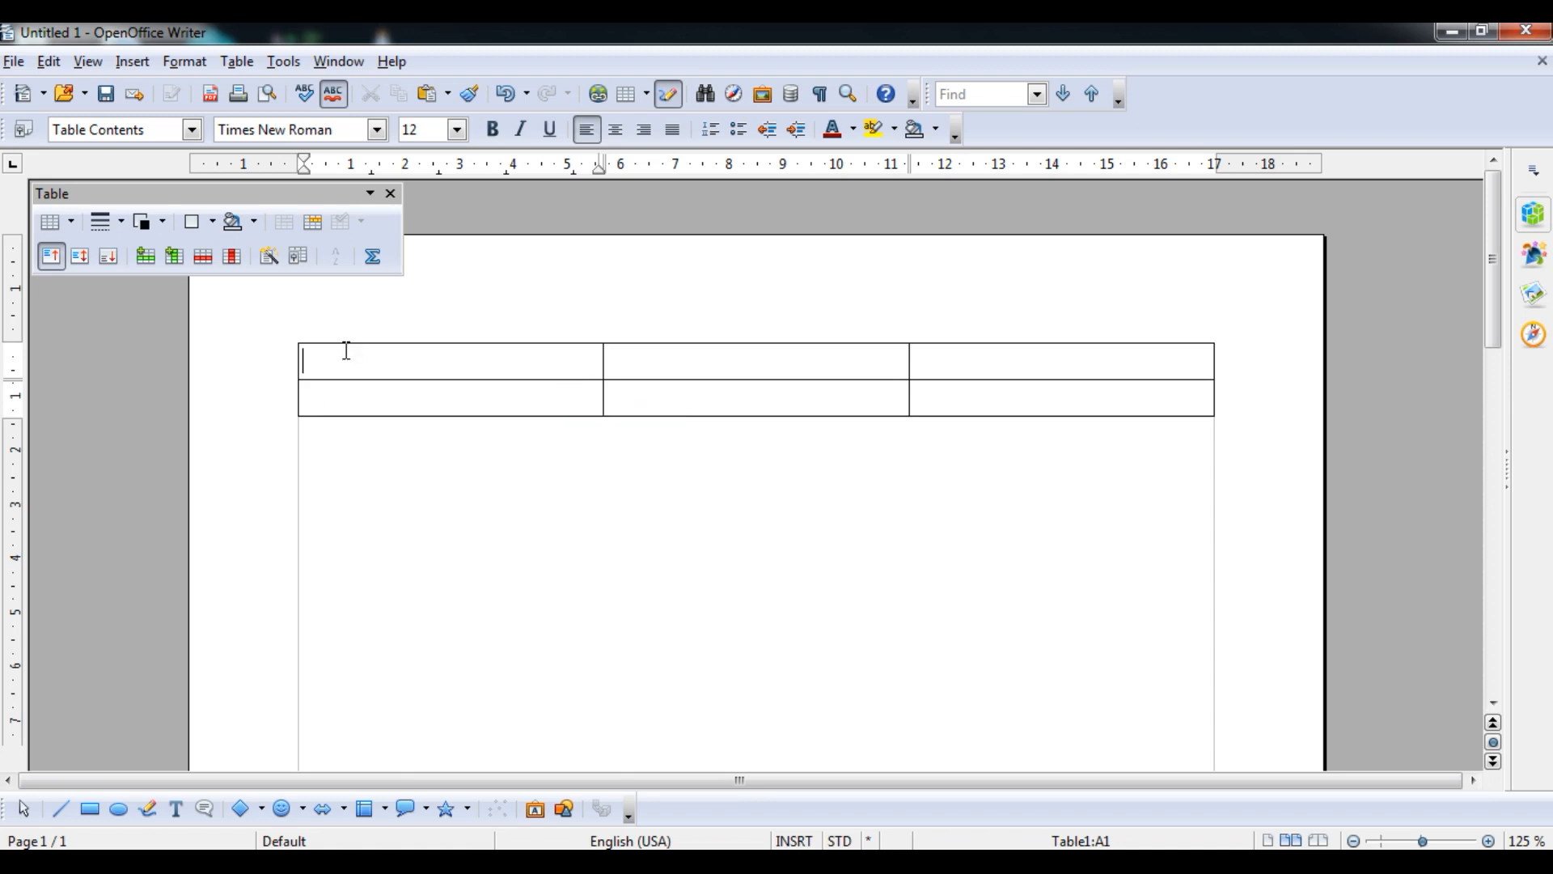
{"action": "key", "text": "ctrl+z"}
{"action": "key", "text": "ctrl+z"}
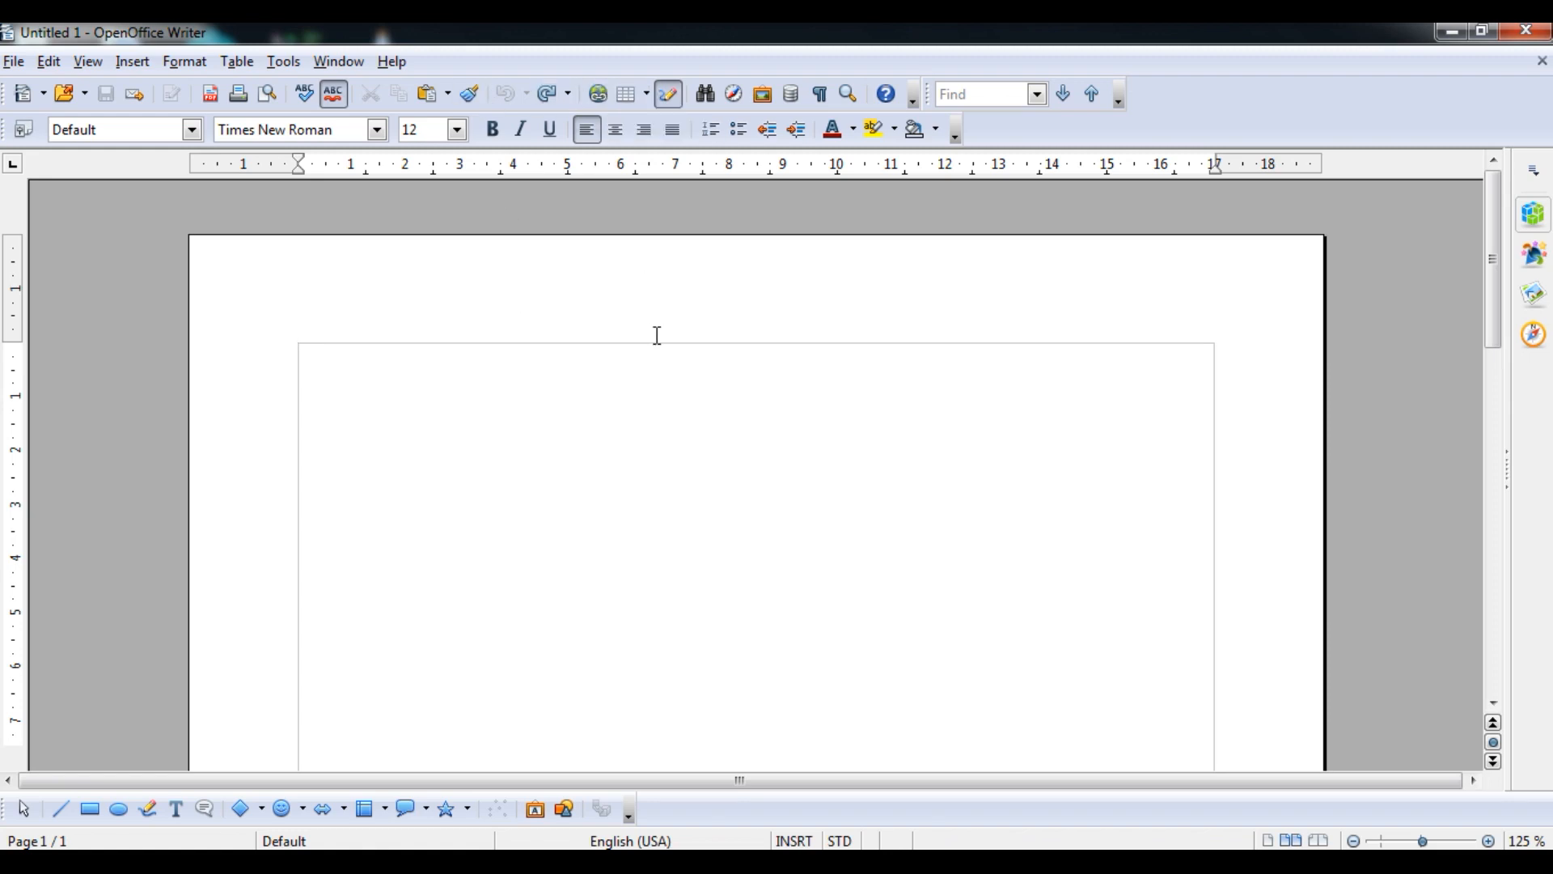
- Insert a table named MyTable with 4 columns and 3 rows, with a heading that does not repeat
{"action": "key", "text": "ctrl+F12"}
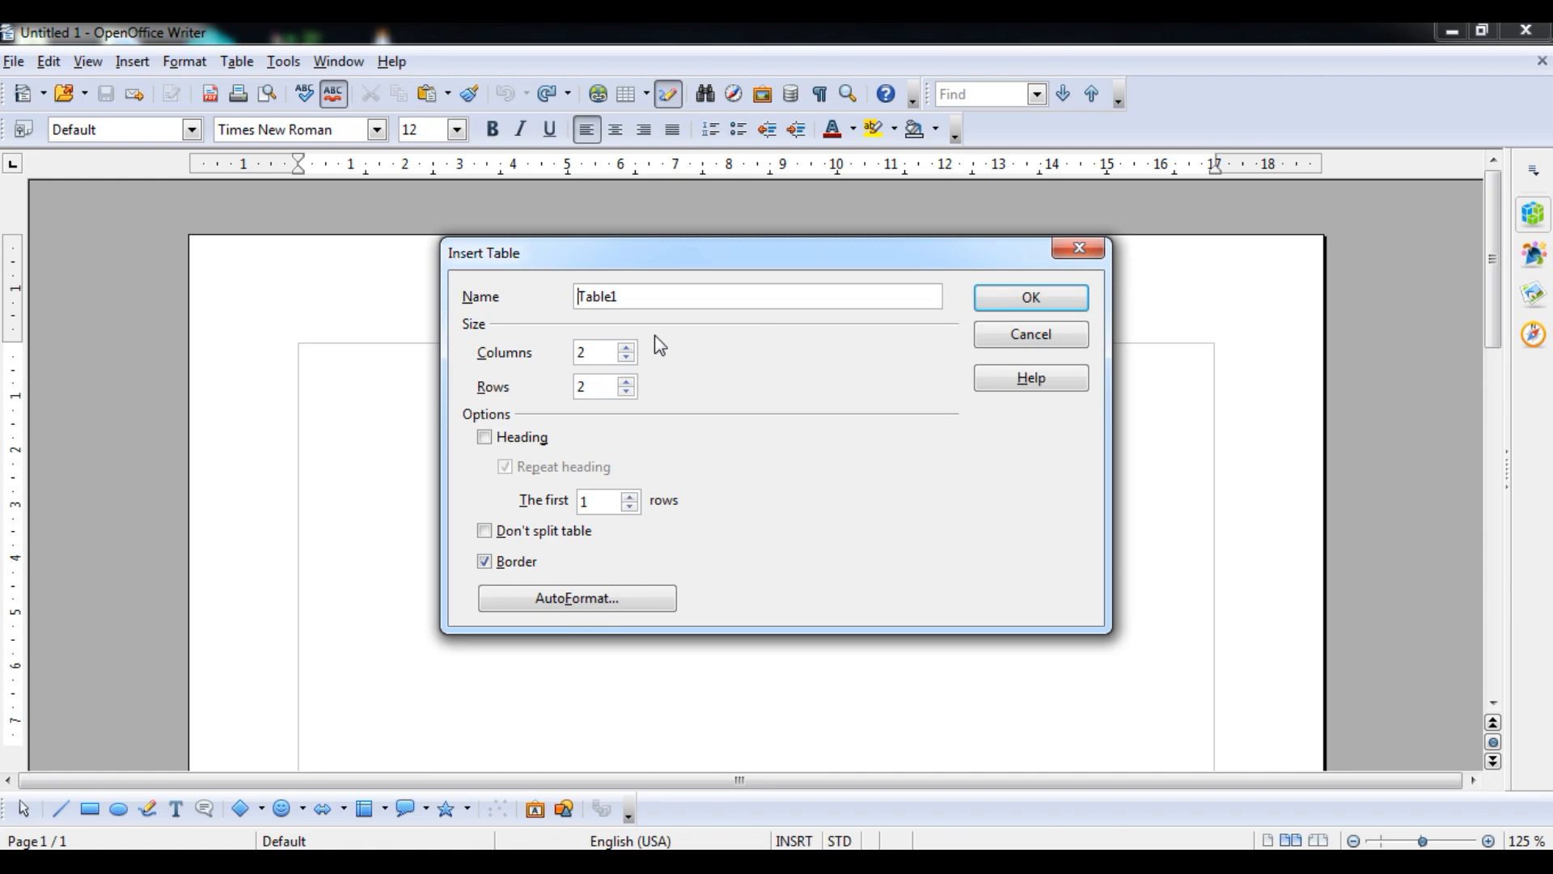
{"action": "double_click", "coordinate": [636, 300]}
{"action": "type", "text": "MyTable"}
{"action": "left_click", "coordinate": [628, 348]}
{"action": "left_click", "coordinate": [628, 348]}
{"action": "left_click", "coordinate": [627, 381]}
{"action": "left_click", "coordinate": [628, 381]}
{"action": "left_click", "coordinate": [485, 437]}
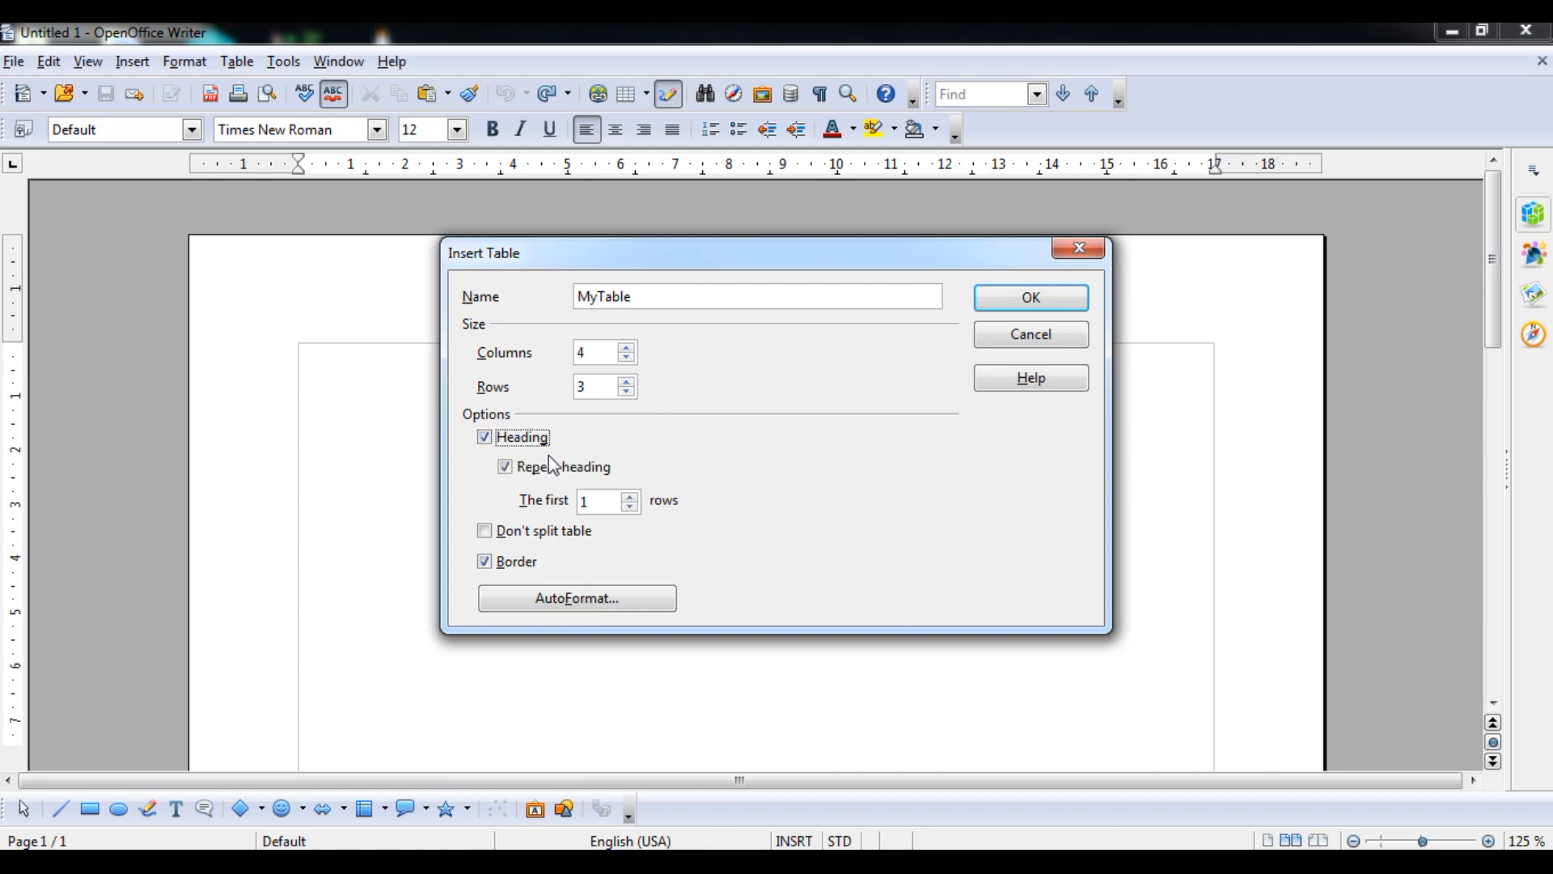
{"action": "left_click", "coordinate": [505, 469]}
{"action": "left_click", "coordinate": [1058, 298]}
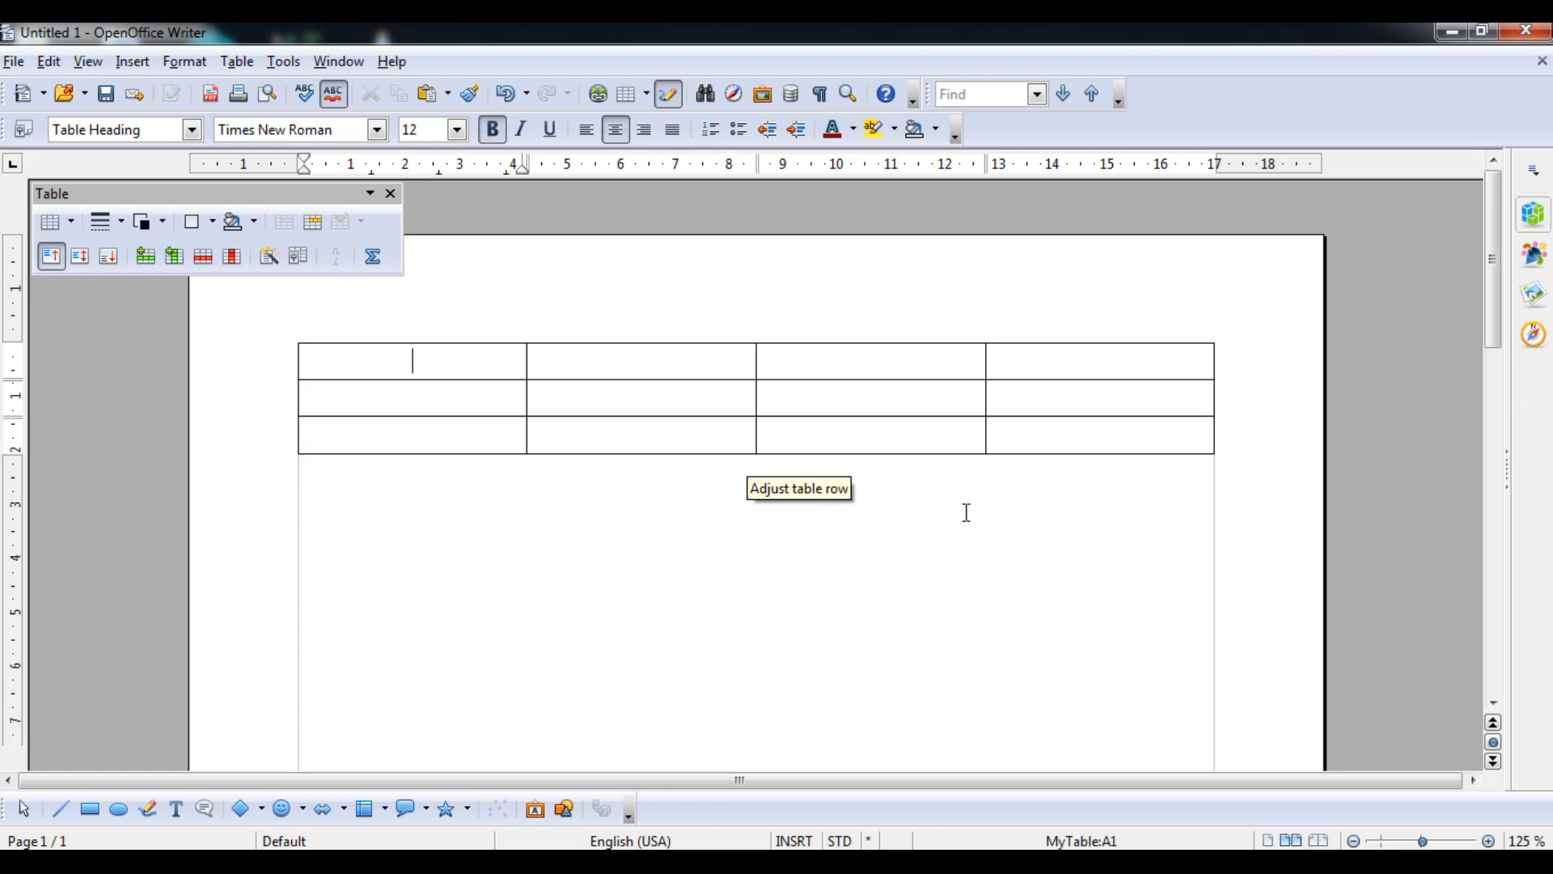
- Fill the heading row with Roll No, Student Name, Student Address and Tel no
{"action": "type", "text": "Roll No"}
{"action": "key", "text": "Tab"}
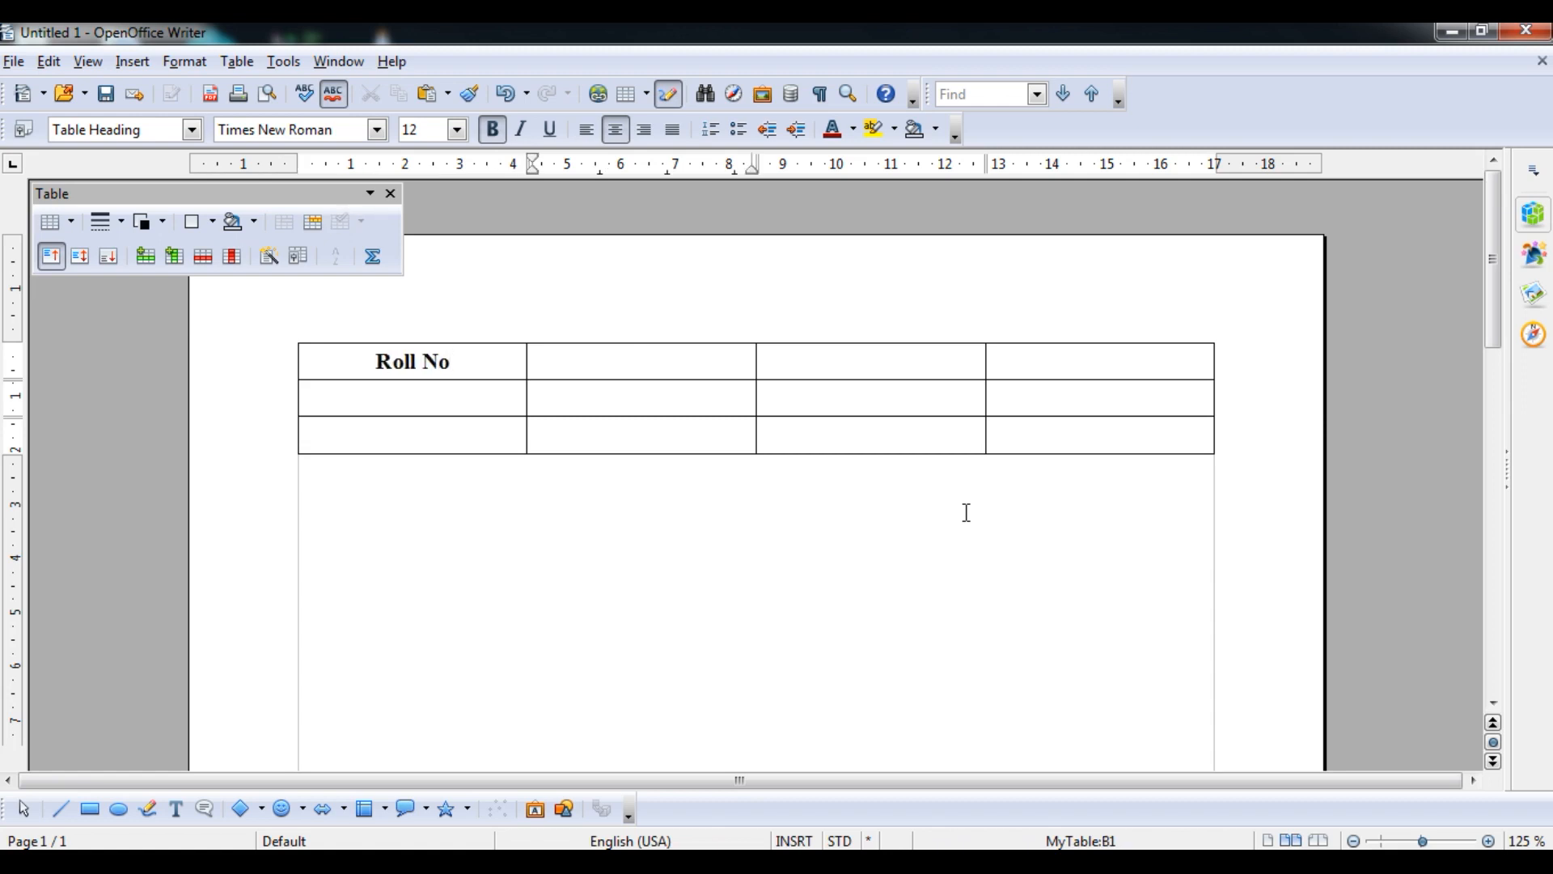
{"action": "type", "text": "Student Name"}
{"action": "key", "text": "Tab"}
{"action": "type", "text": "S"}
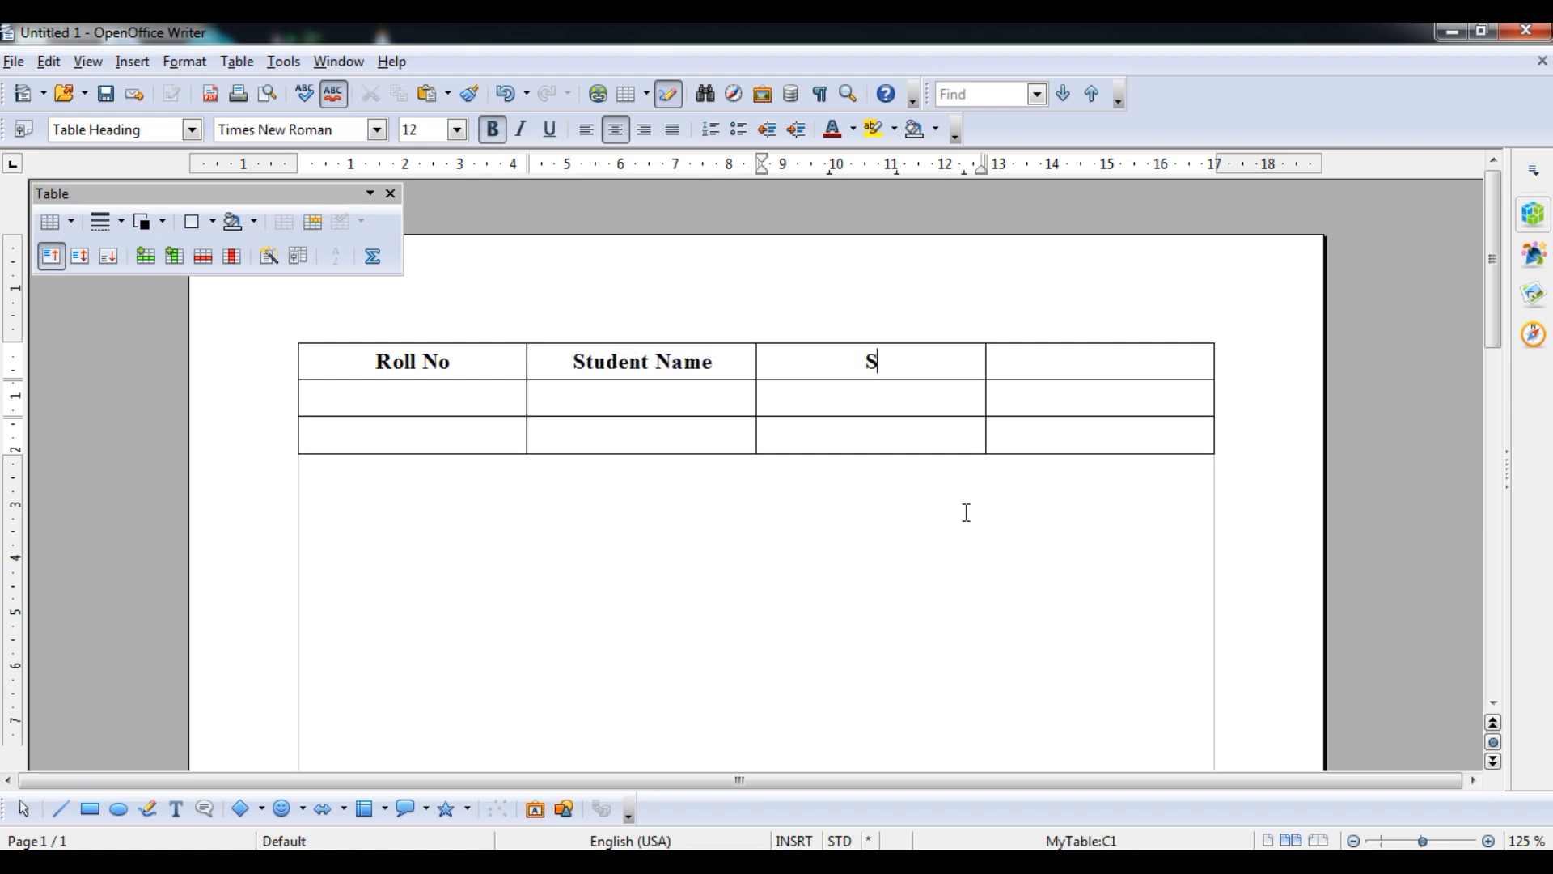
{"action": "type", "text": "tudent Address"}
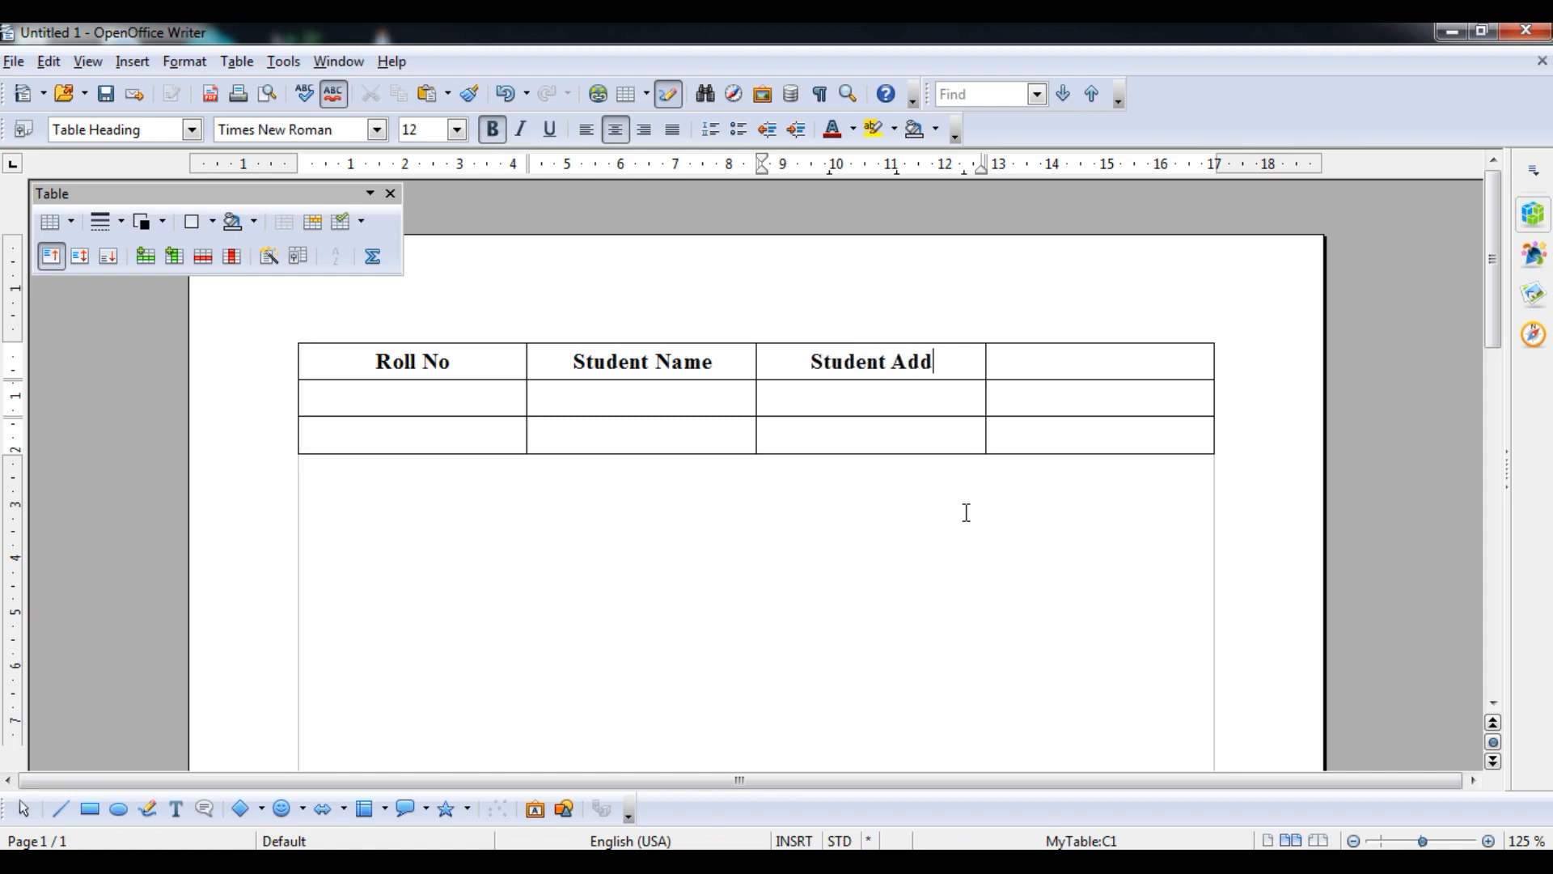
{"action": "key", "text": "Tab"}
{"action": "type", "text": "T"}
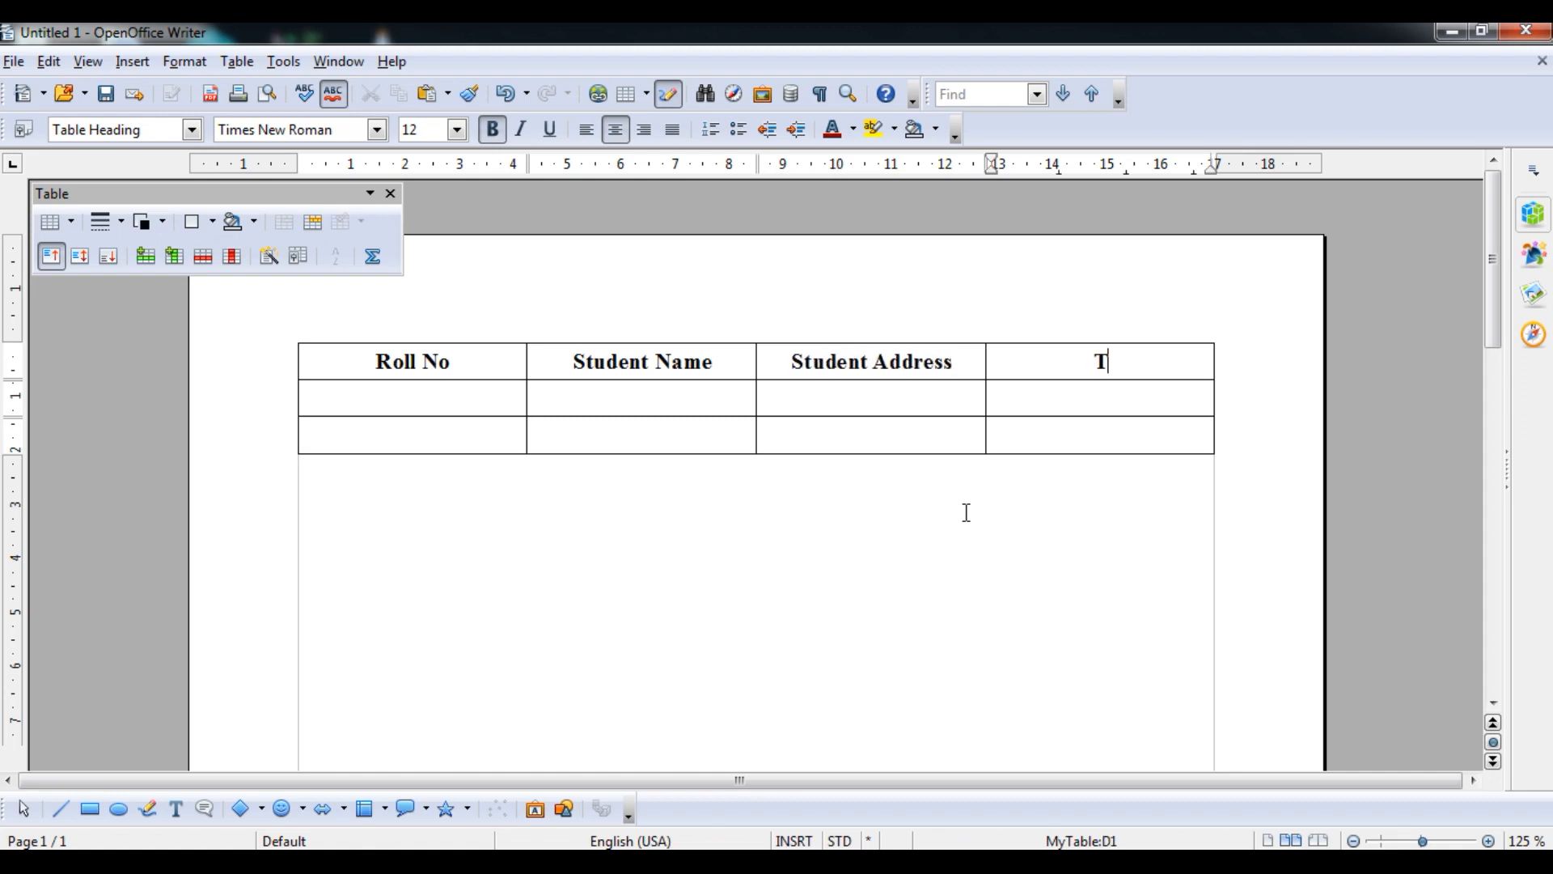
{"action": "type", "text": "el no"}
- Fill the first data row with roll number 1 and the student's name, address and telephone number
{"action": "key", "text": "Tab"}
{"action": "type", "text": "1"}
{"action": "key", "text": "Tab"}
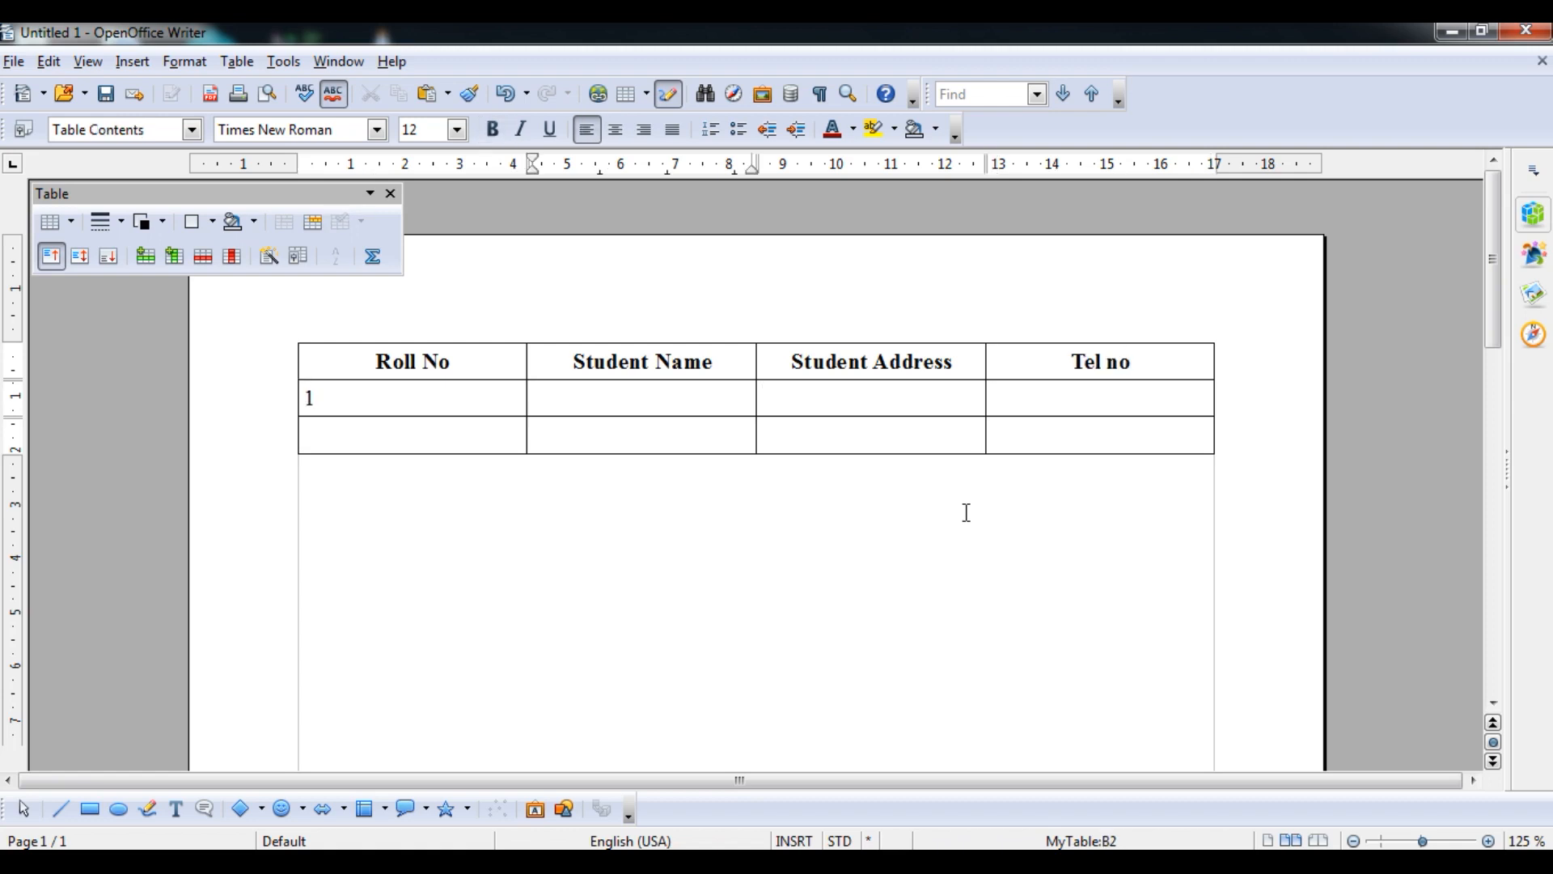
{"action": "type", "text": "Jai"}
{"action": "key", "text": "Tab"}
{"action": "type", "text": "PTH"}
{"action": "key", "text": "Tab"}
{"action": "type", "text": "645646654"}
- Fill the last row with roll number 2 and the second student's name, address and telephone number
{"action": "key", "text": "Tab"}
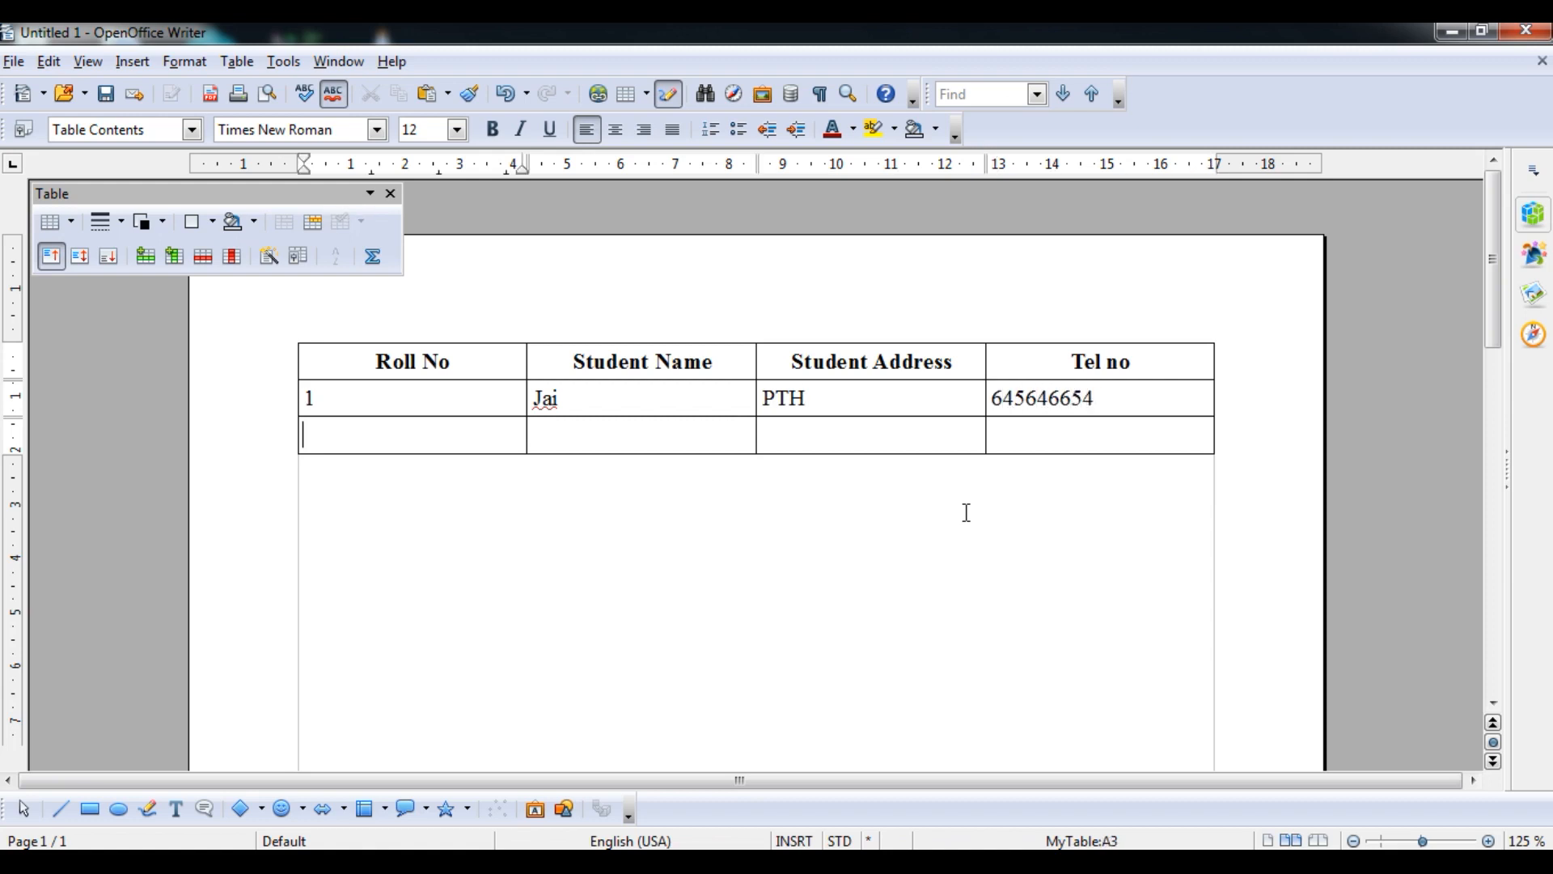
{"action": "type", "text": "2"}
{"action": "key", "text": "Tab"}
{"action": "type", "text": "Kamal"}
{"action": "key", "text": "Tab"}
{"action": "type", "text": "PTH"}
{"action": "key", "text": "Tab"}
{"action": "type", "text": "554565466"}
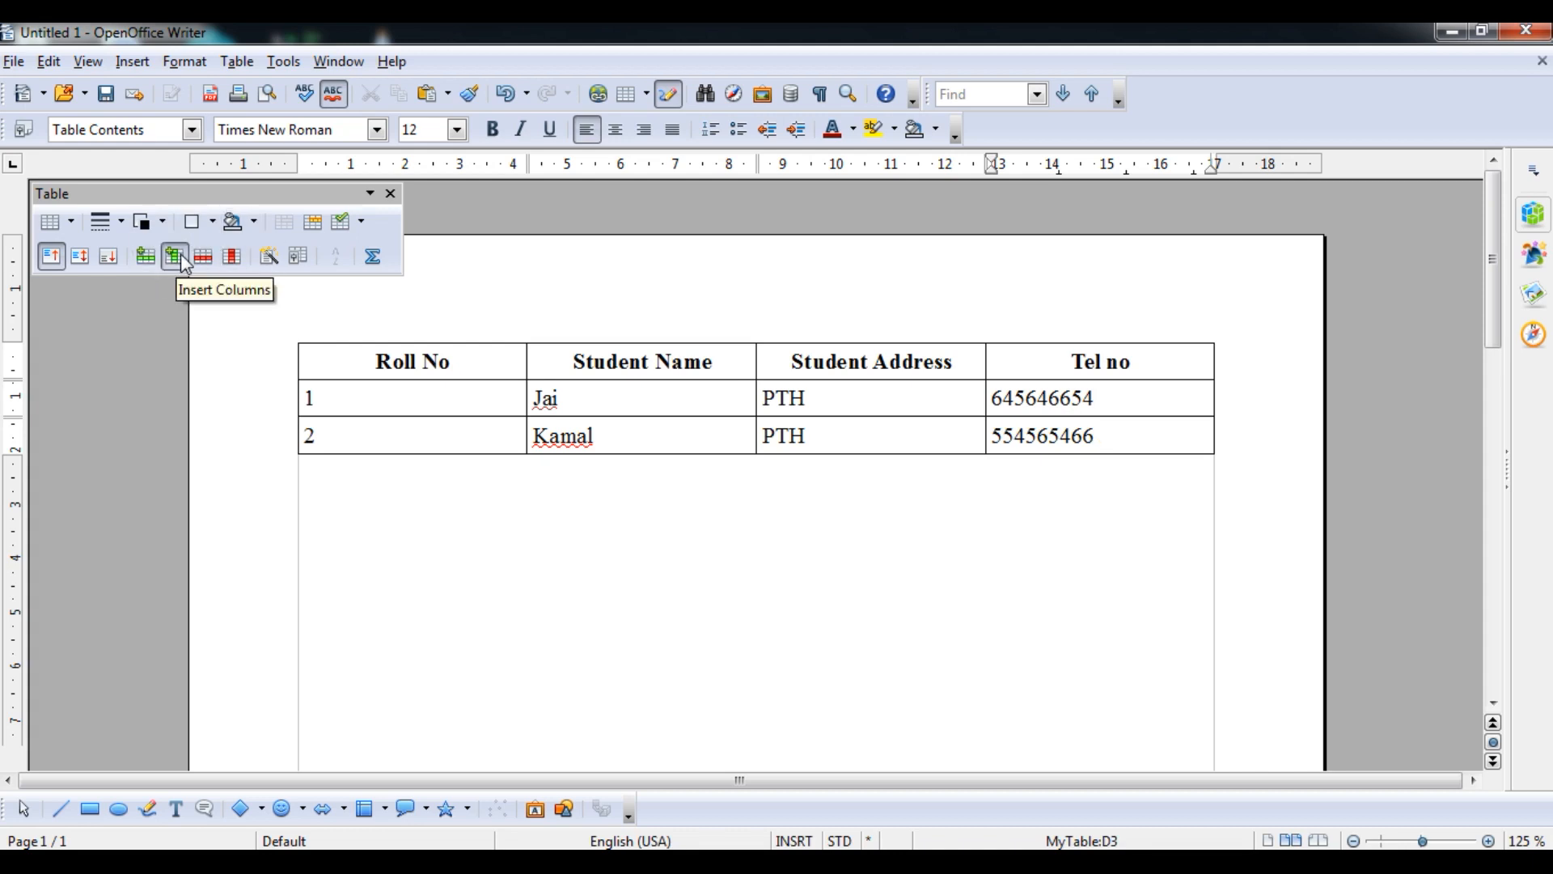
- Add an empty paragraph below the student table, and open and dismiss the Insert Table dialog
{"action": "left_click", "coordinate": [796, 499]}
{"action": "key", "text": "Return"}
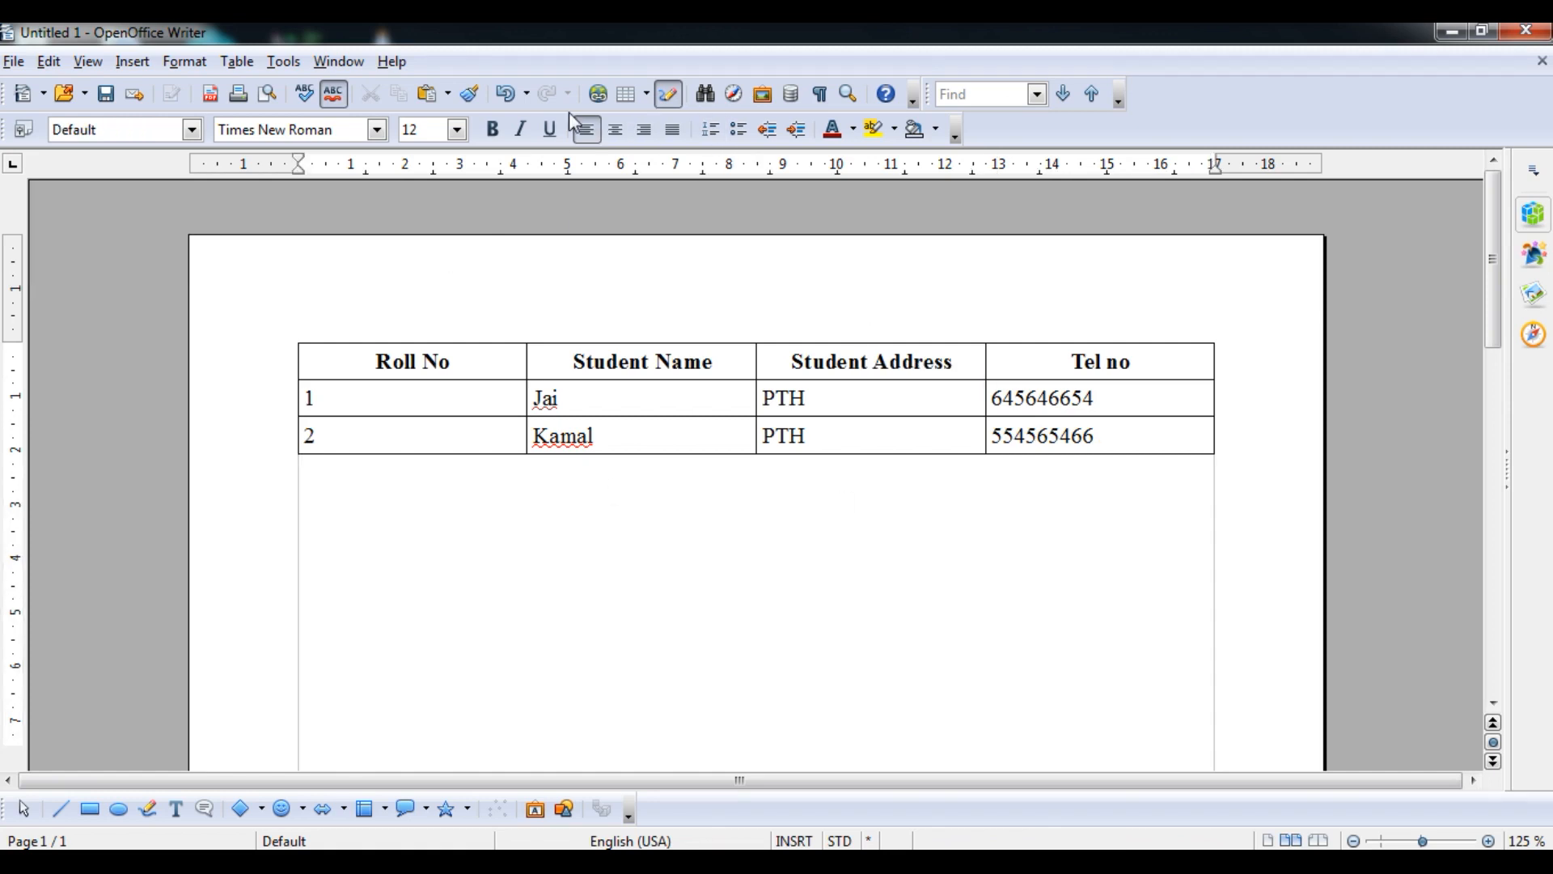
{"action": "left_click", "coordinate": [627, 94]}
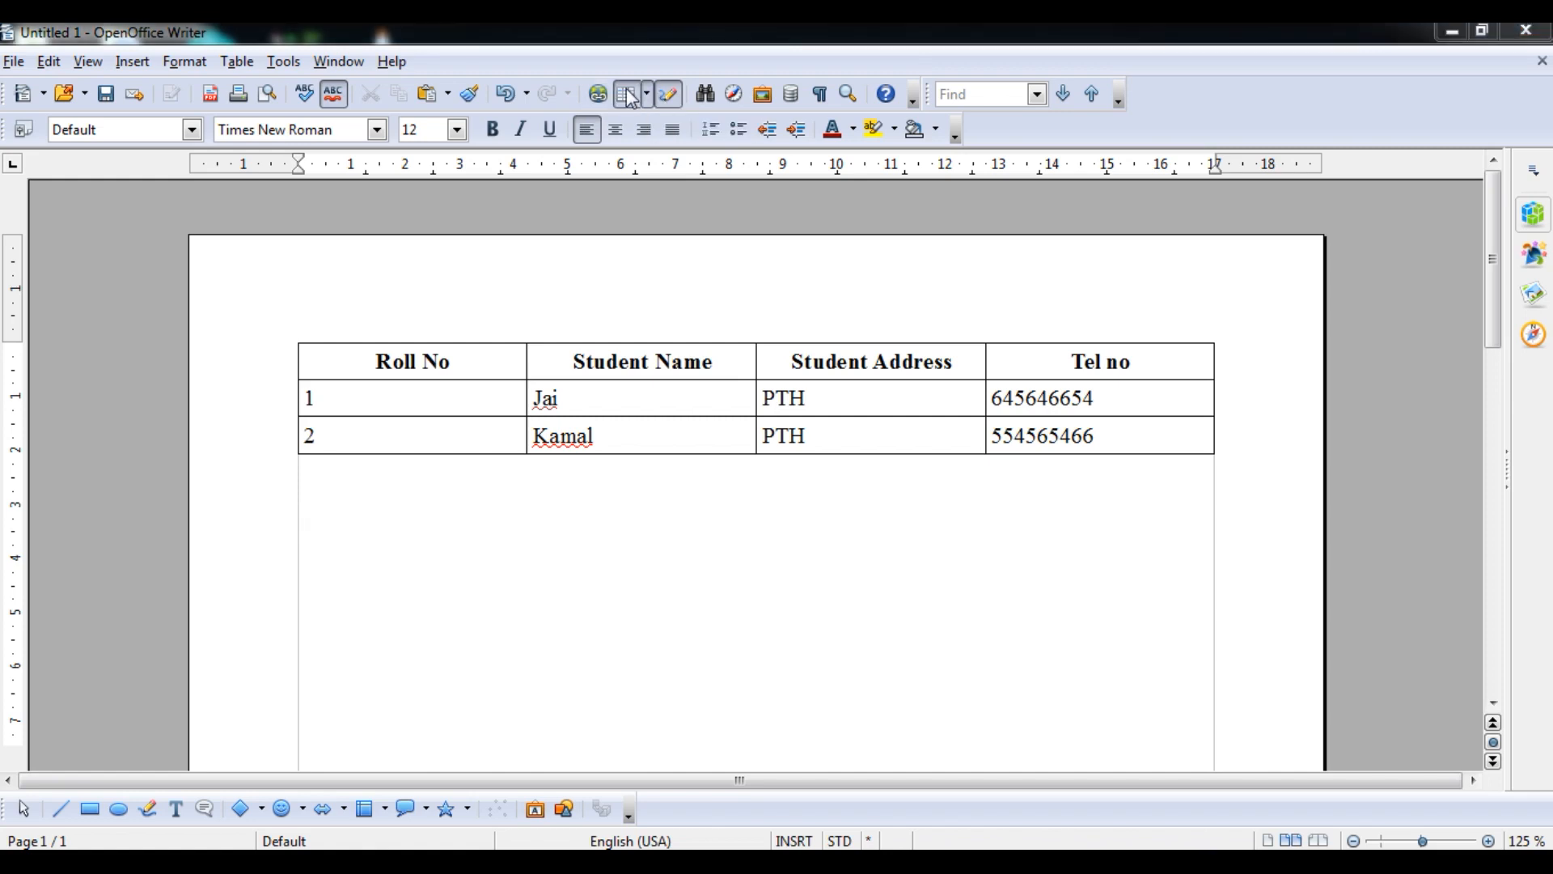
{"action": "left_click", "coordinate": [1079, 248]}
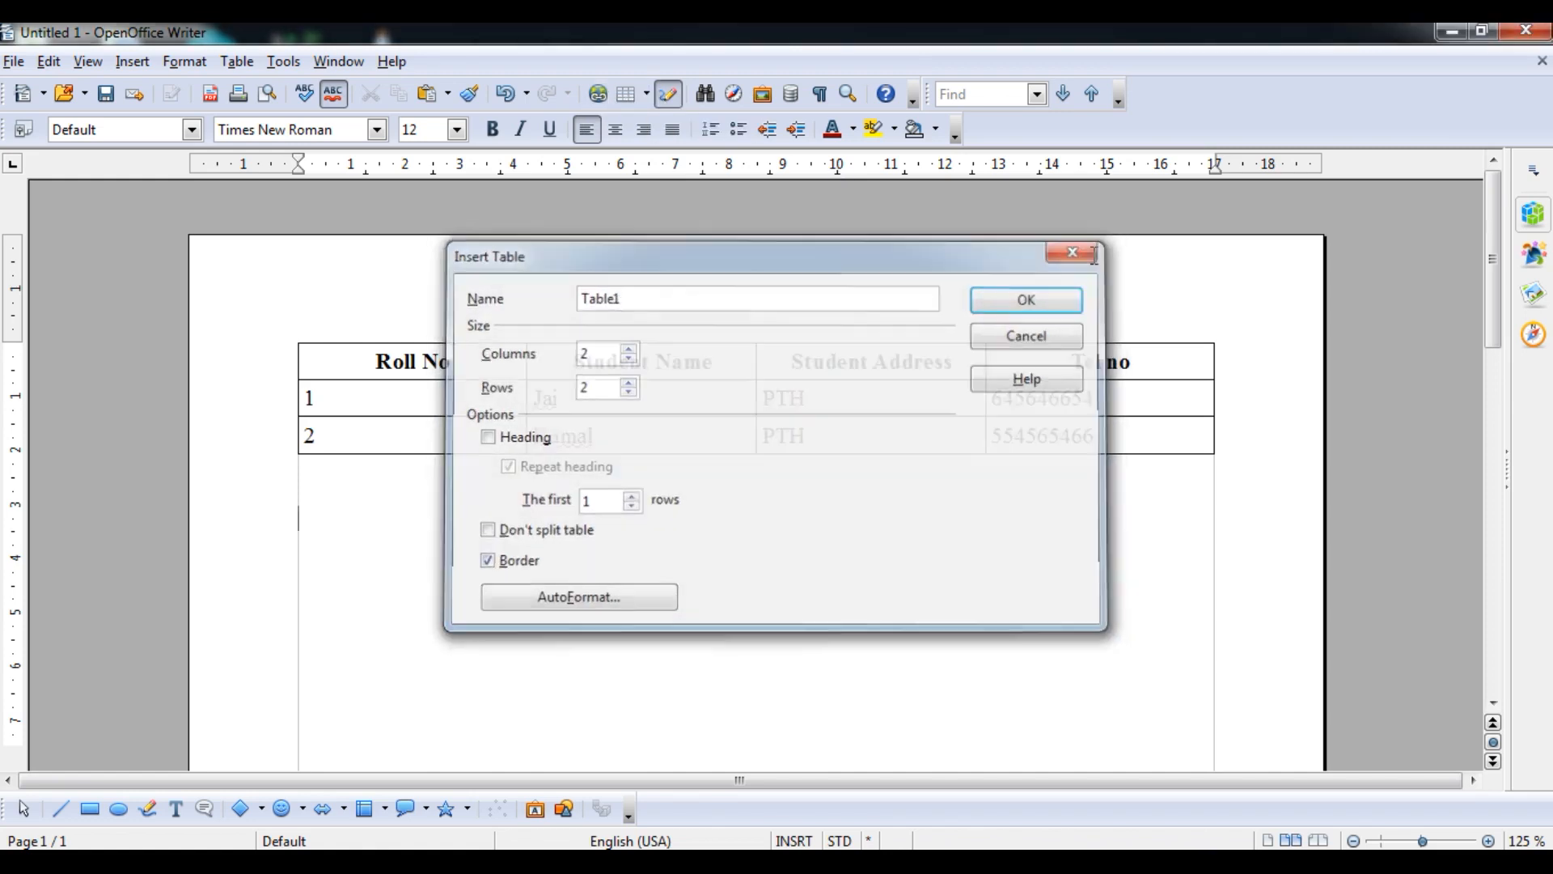
- Configure a new table named MyTable2 with 3 columns and 3 rows, enabling the heading without repeating it
{"action": "left_click", "coordinate": [129, 65]}
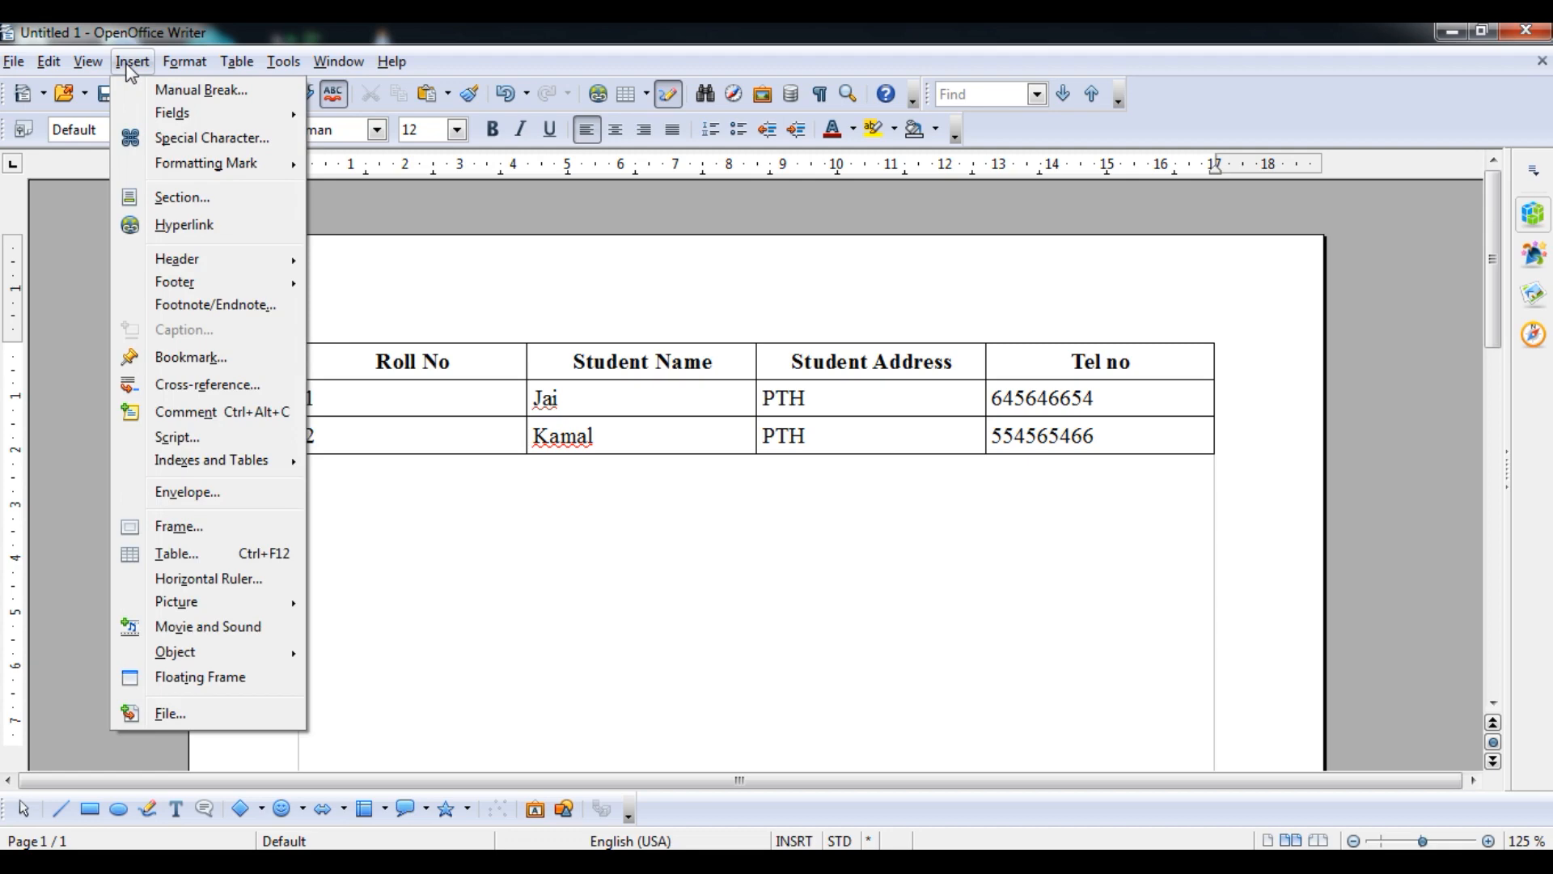
{"action": "left_click", "coordinate": [234, 561]}
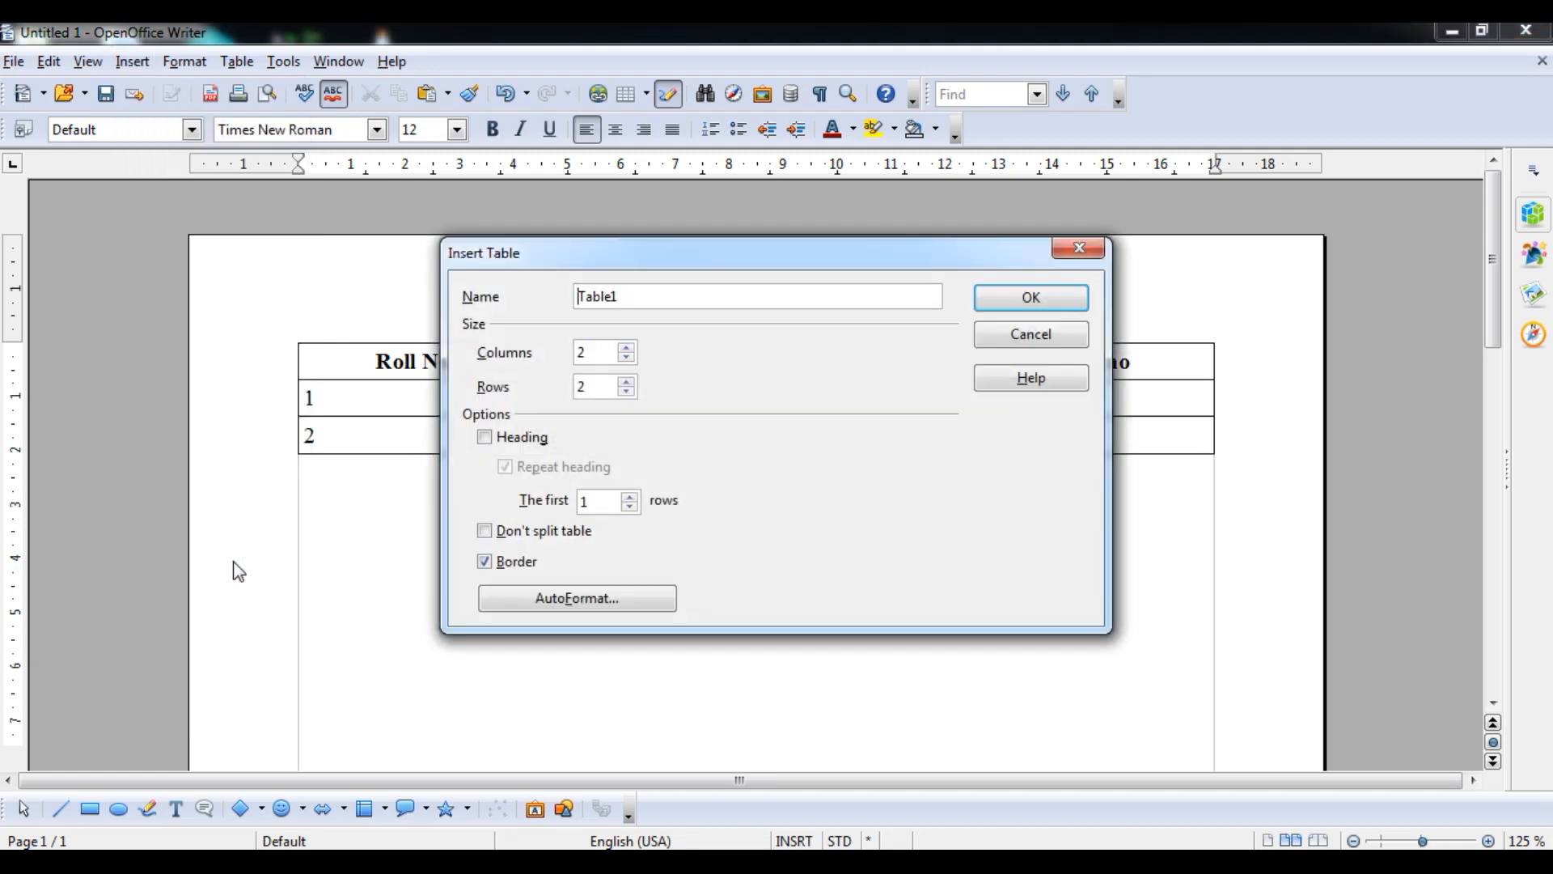
{"action": "double_click", "coordinate": [634, 294]}
{"action": "type", "text": "MyT"}
{"action": "type", "text": "le"}
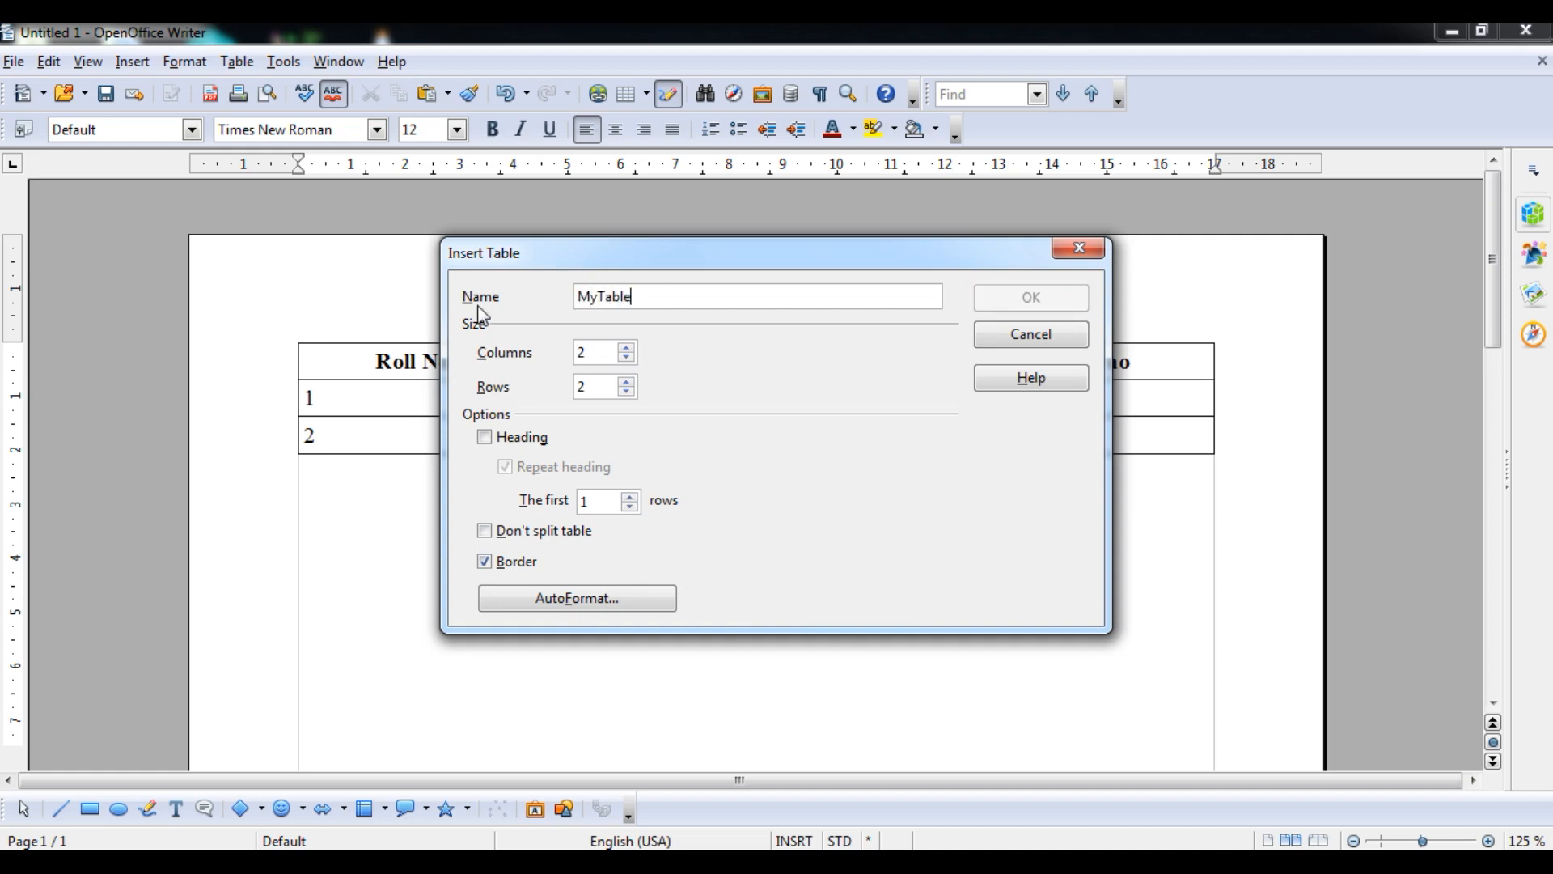
{"action": "type", "text": "2"}
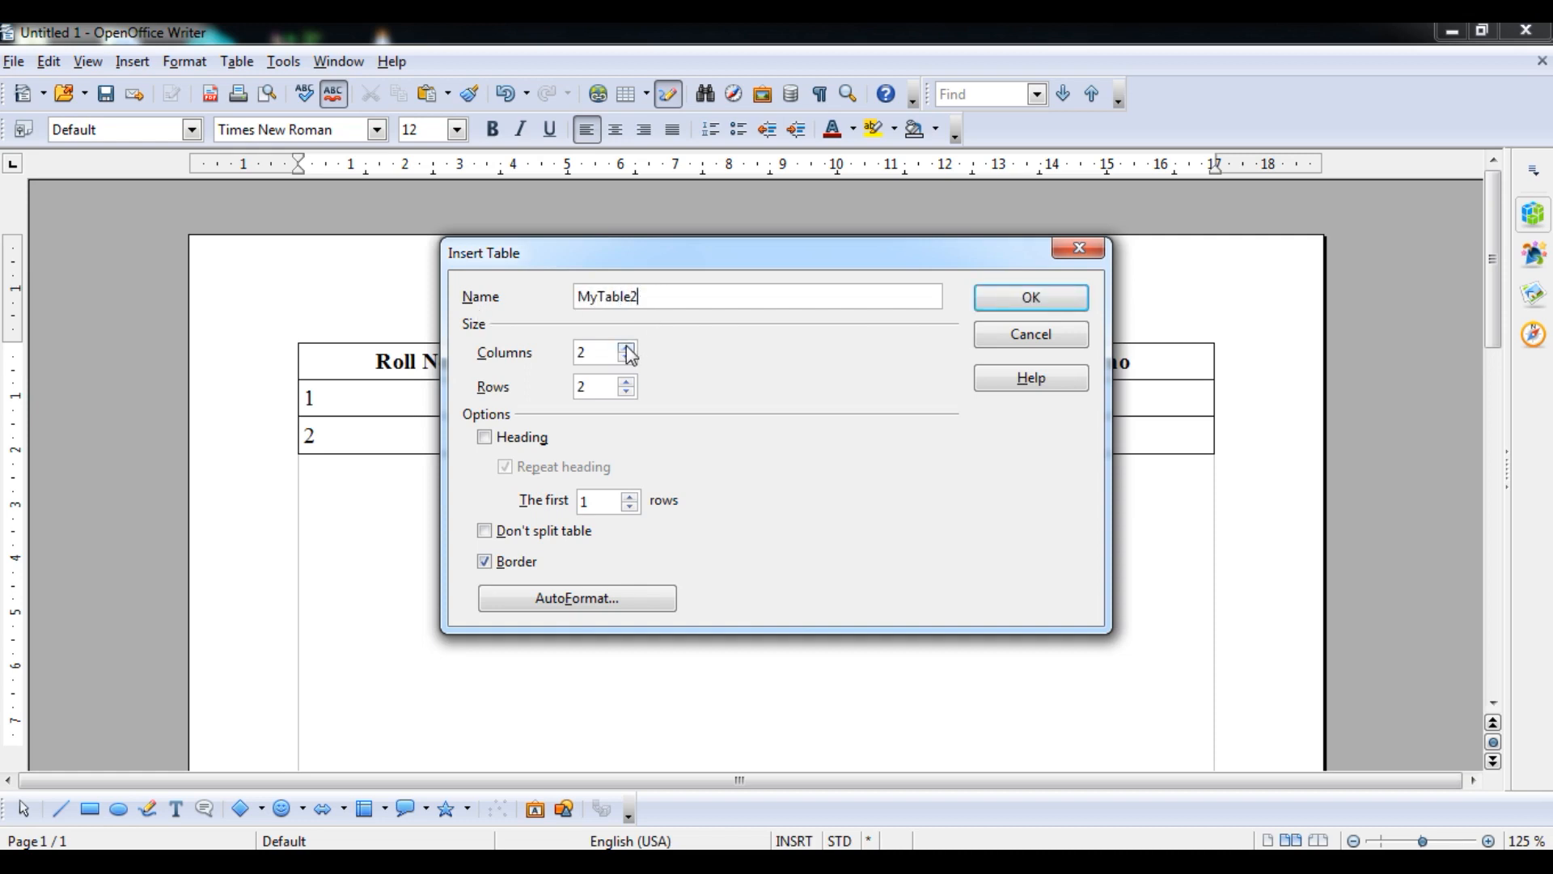
{"action": "left_click", "coordinate": [627, 382]}
{"action": "left_click", "coordinate": [485, 437]}
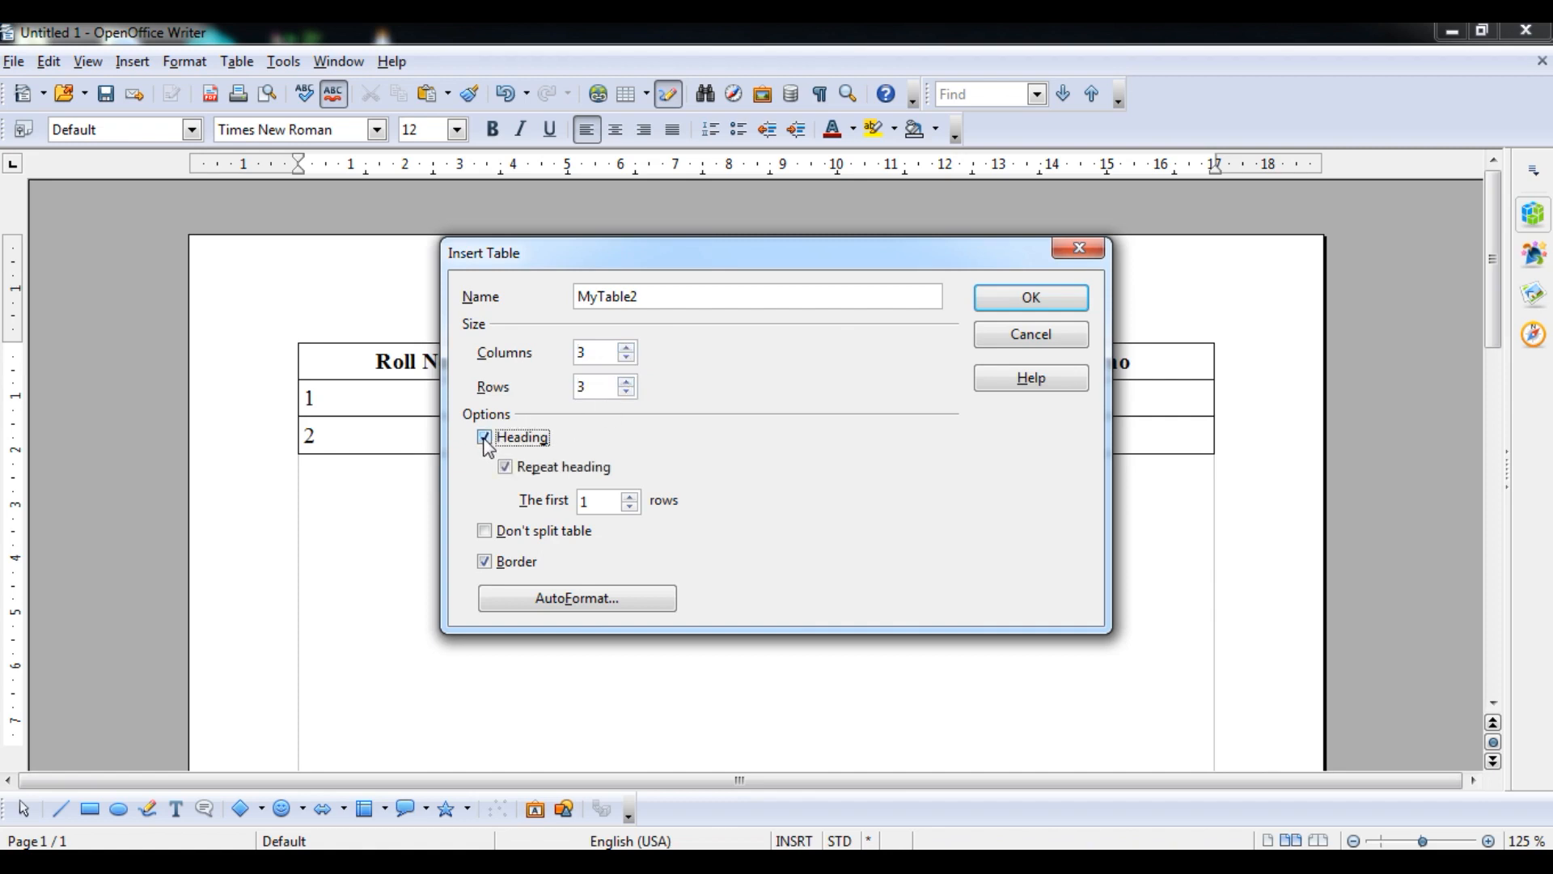
{"action": "left_click", "coordinate": [505, 469]}
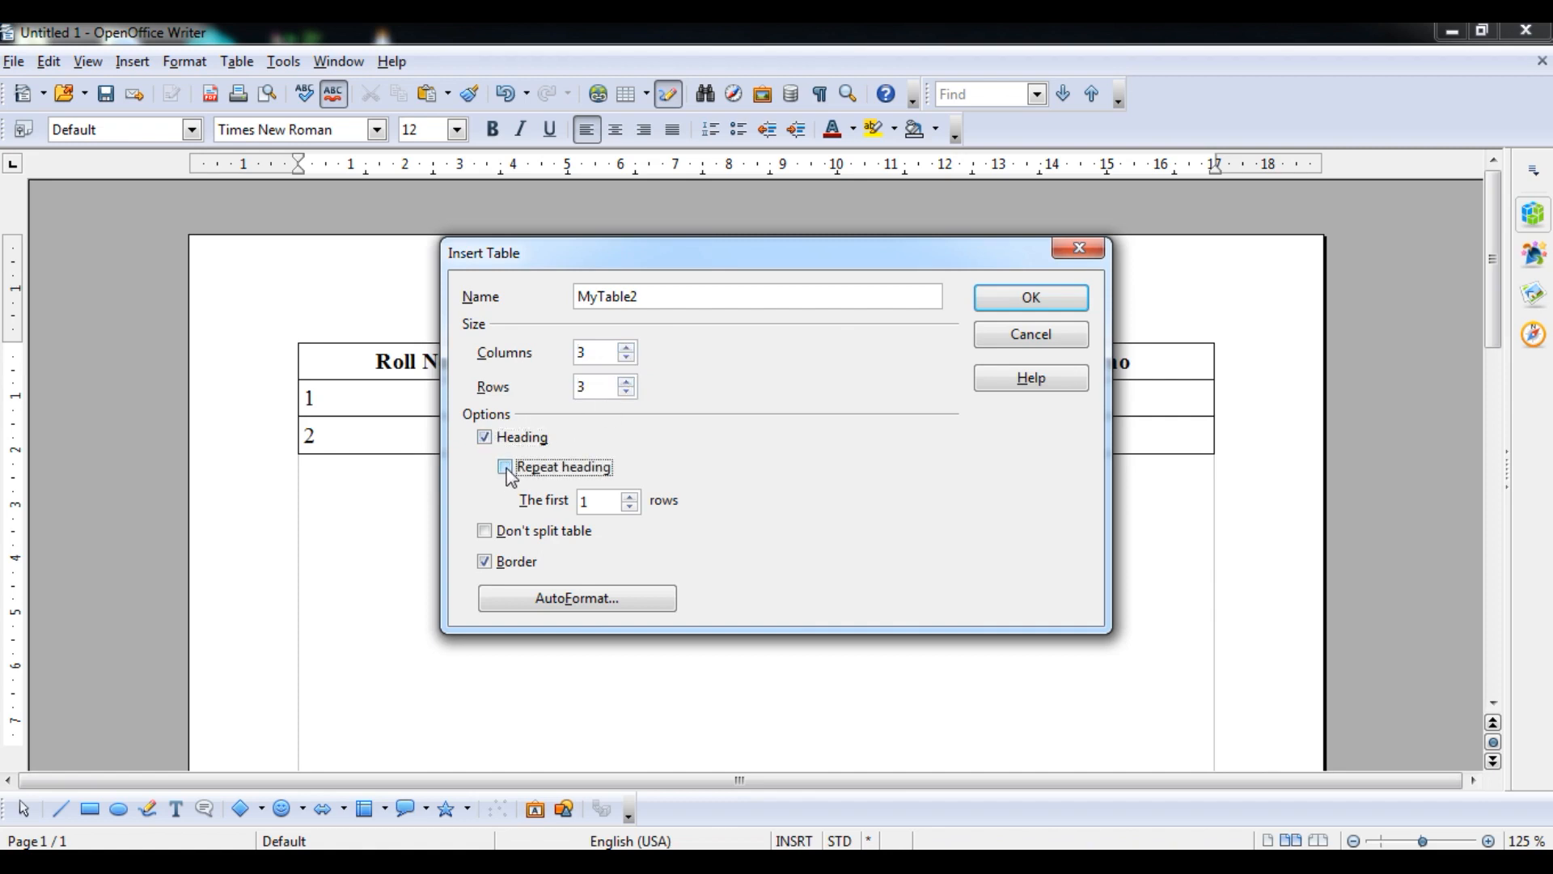
- Preview several AutoFormat styles for the new table, including Default, Blue, Brown, Gray, Black 1, Red and Currency Gray
{"action": "left_click", "coordinate": [571, 603]}
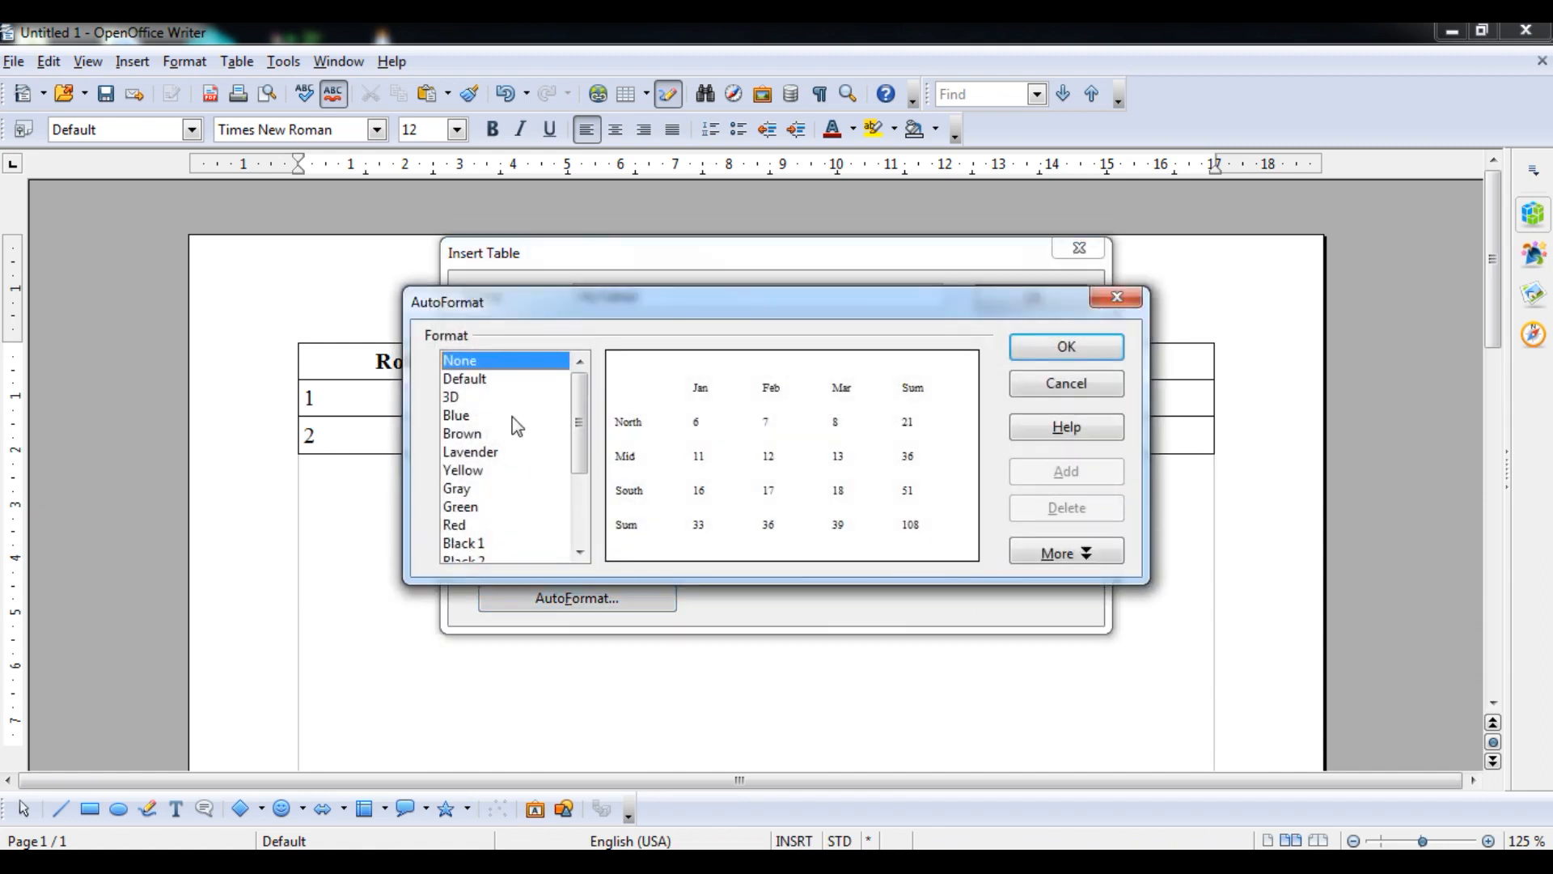
{"action": "left_click", "coordinate": [487, 380]}
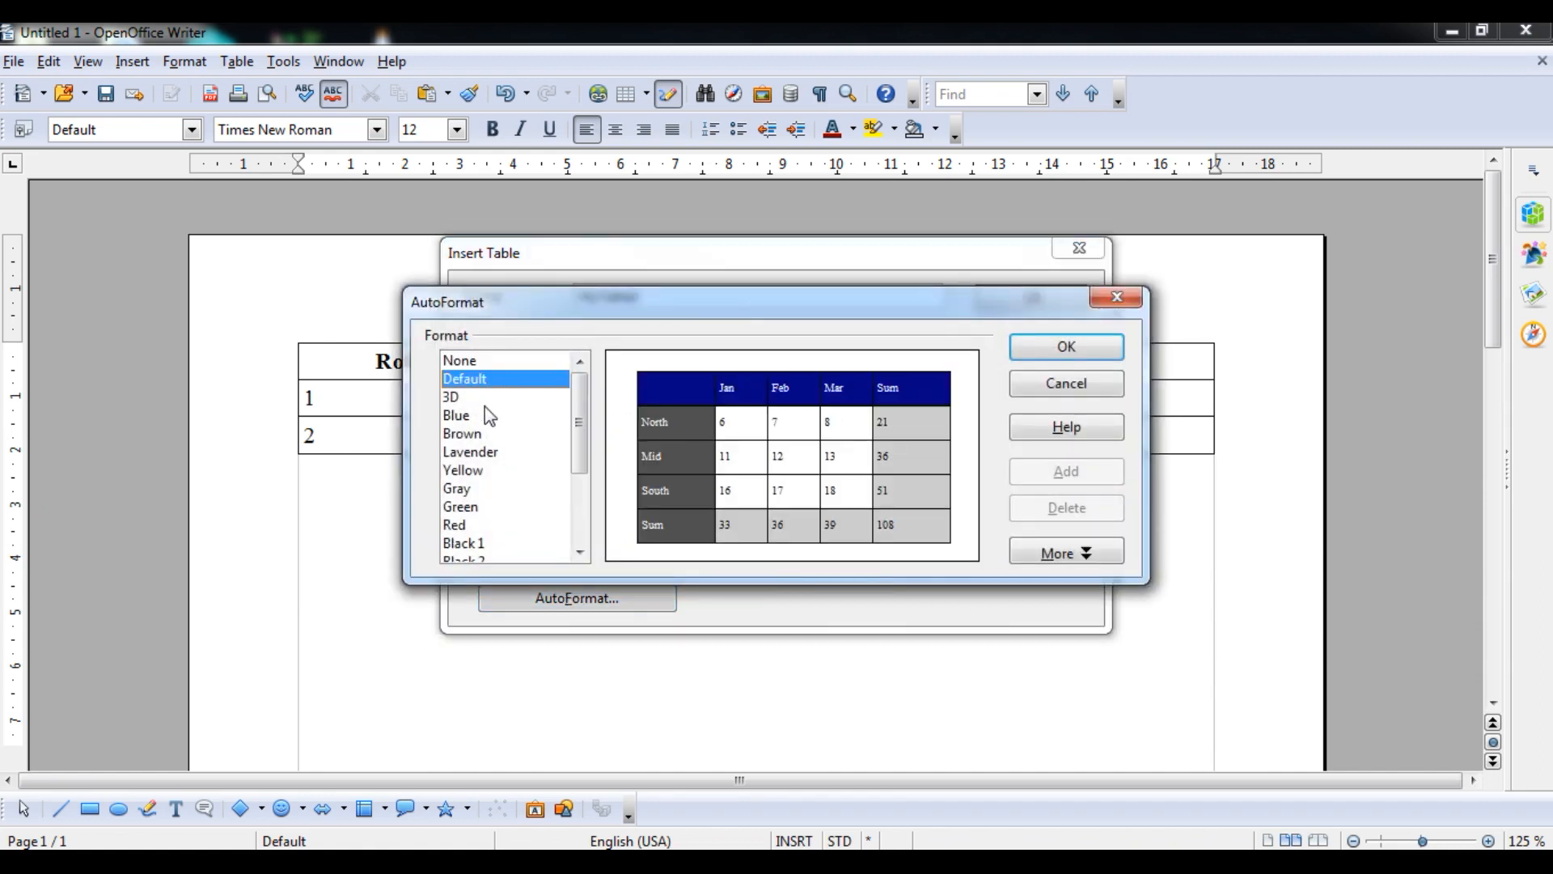
{"action": "left_click", "coordinate": [483, 415]}
{"action": "left_click", "coordinate": [483, 433]}
{"action": "left_click", "coordinate": [481, 489]}
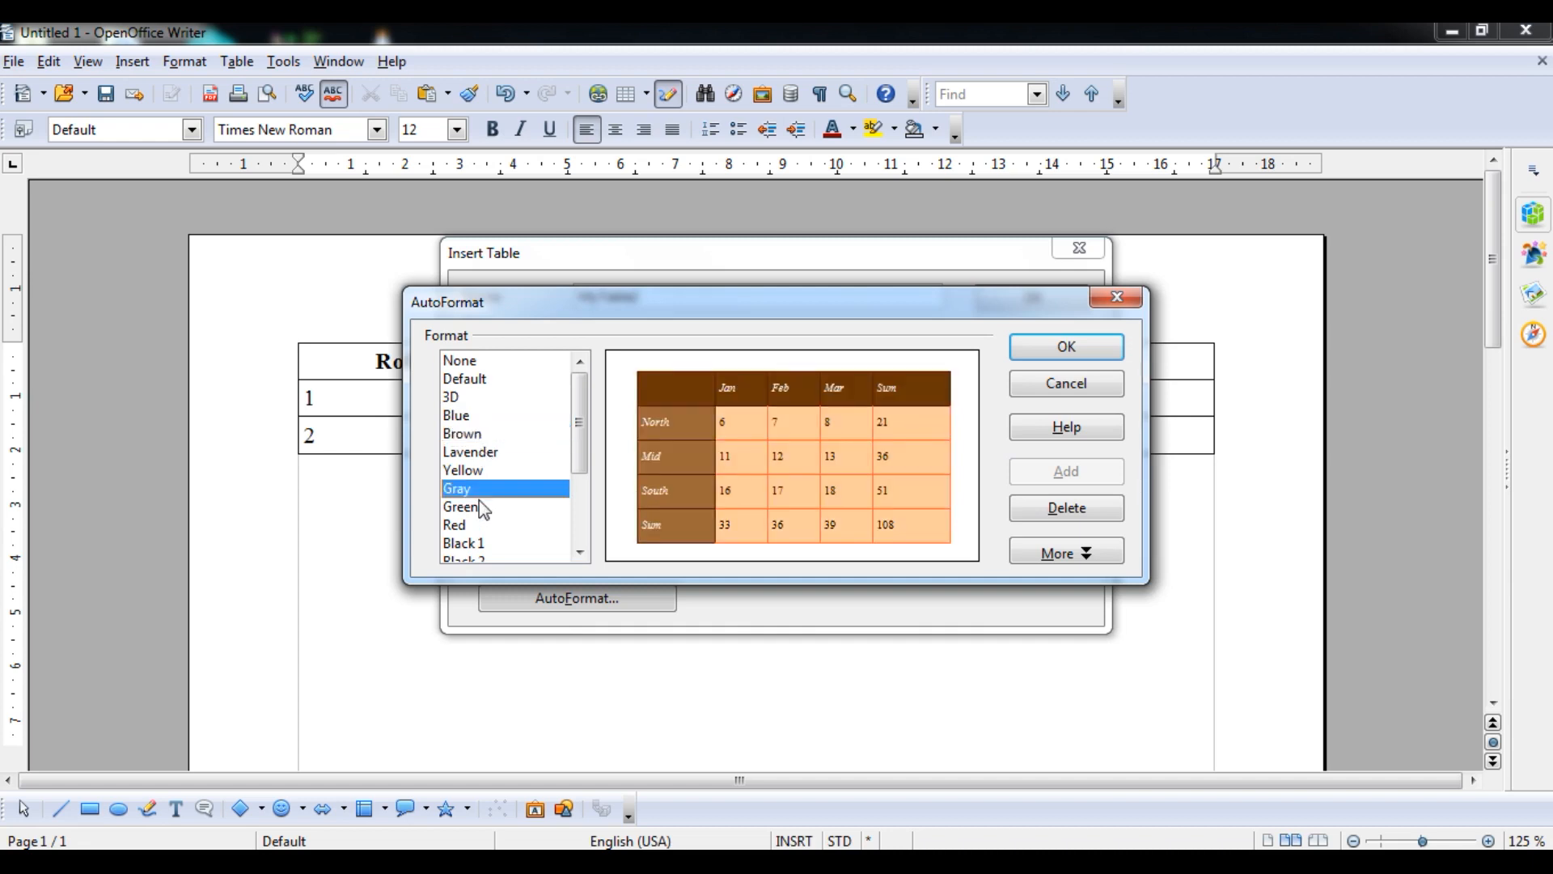
{"action": "left_click", "coordinate": [479, 451]}
{"action": "left_click_drag", "start_coordinate": [579, 420], "coordinate": [501, 489]}
{"action": "left_click", "coordinate": [486, 471]}
{"action": "left_click", "coordinate": [472, 416]}
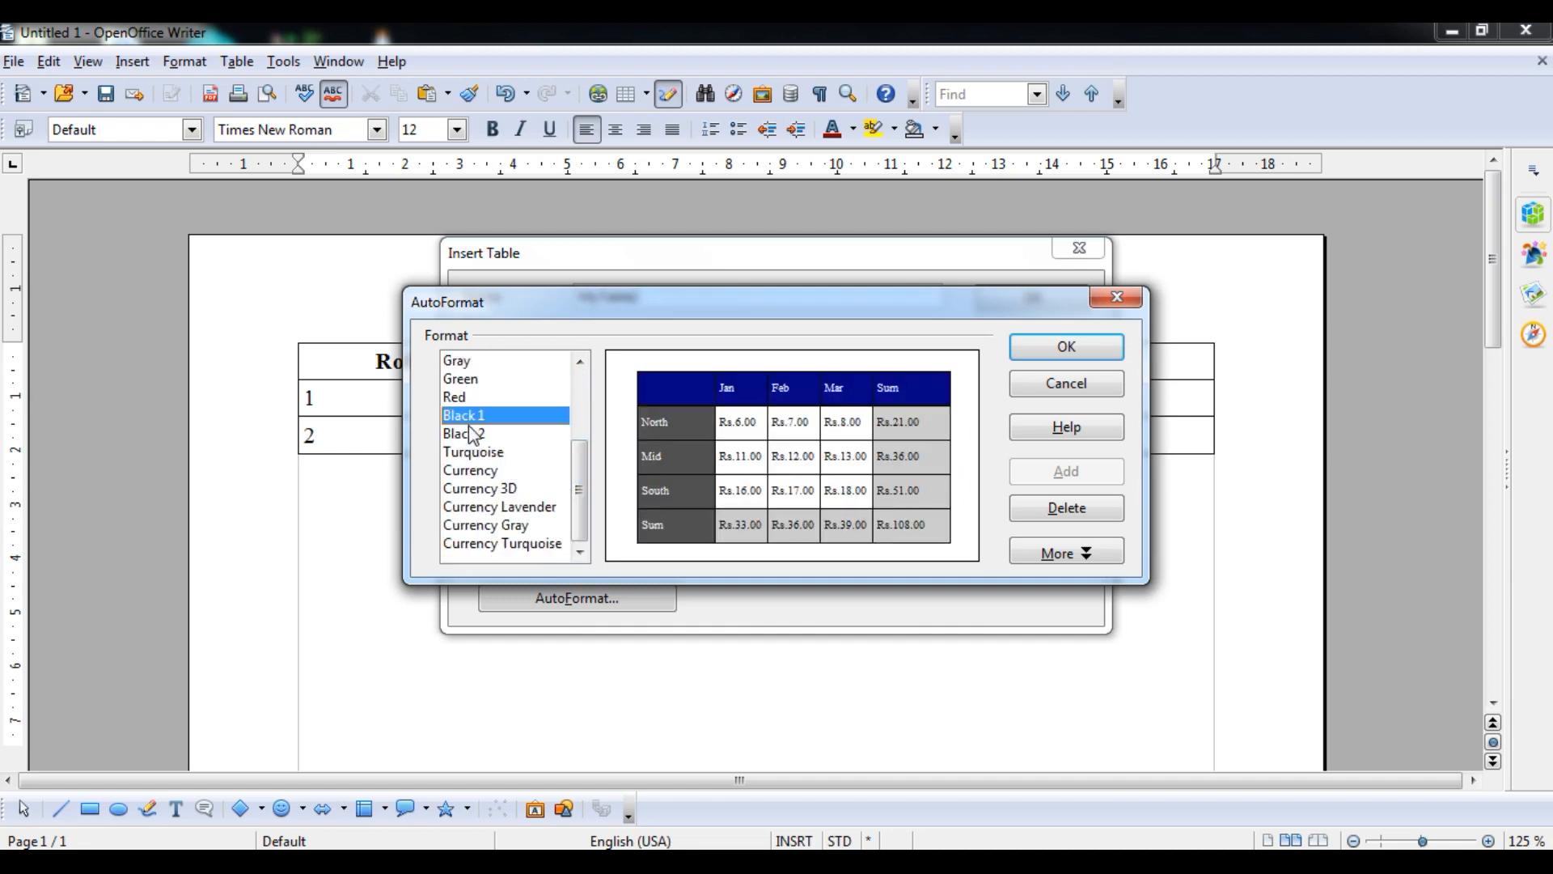
{"action": "left_click", "coordinate": [465, 396]}
{"action": "left_click", "coordinate": [485, 526]}
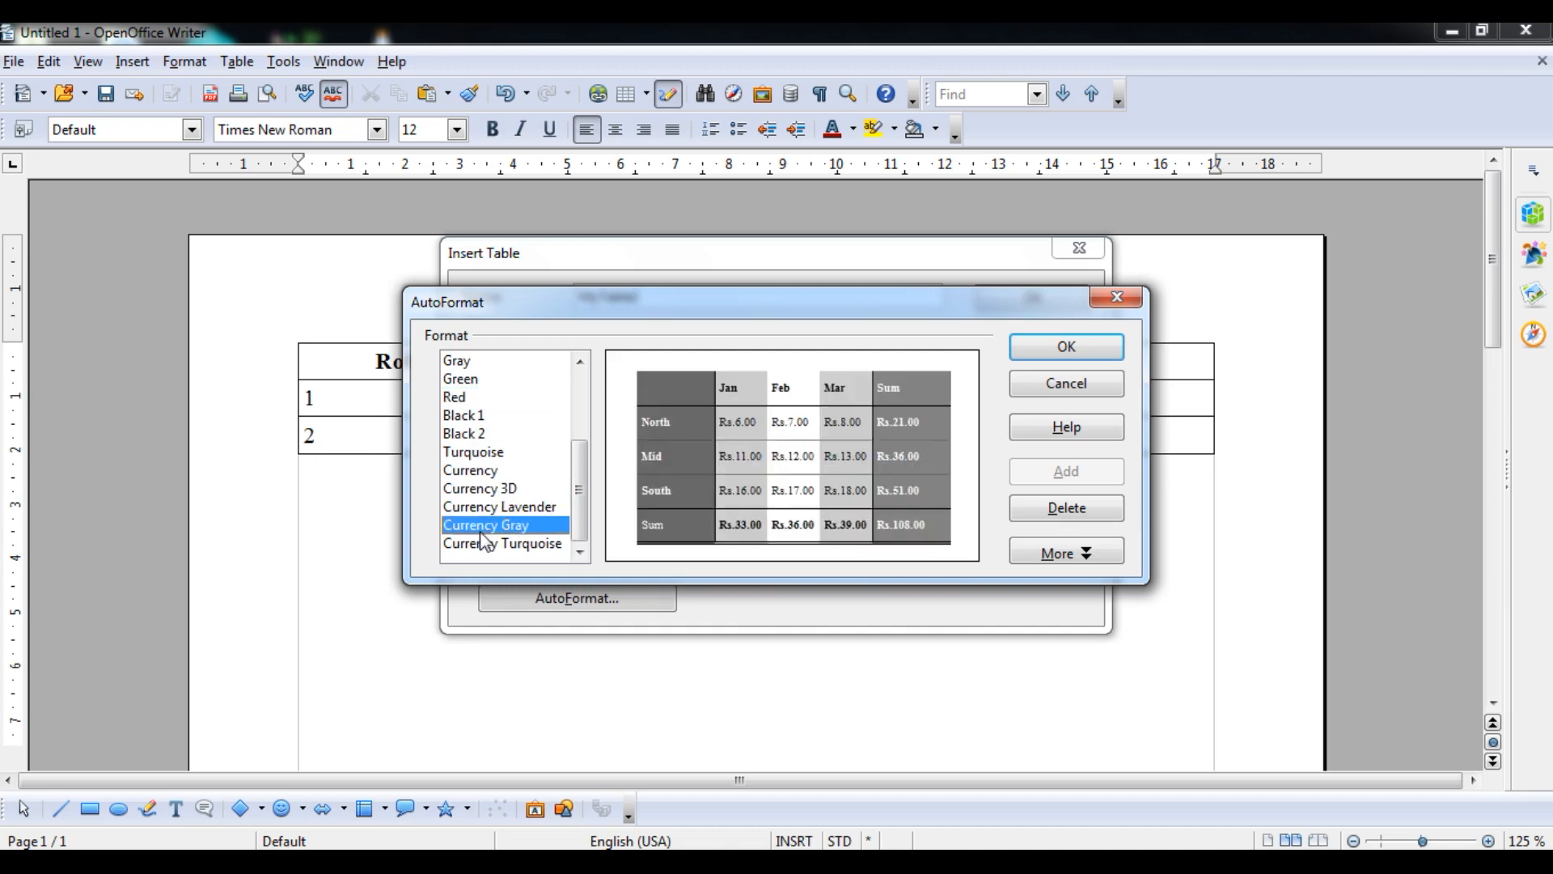
{"action": "scroll", "coordinate": [580, 493], "scroll_direction": "up", "scroll_amount": 5}
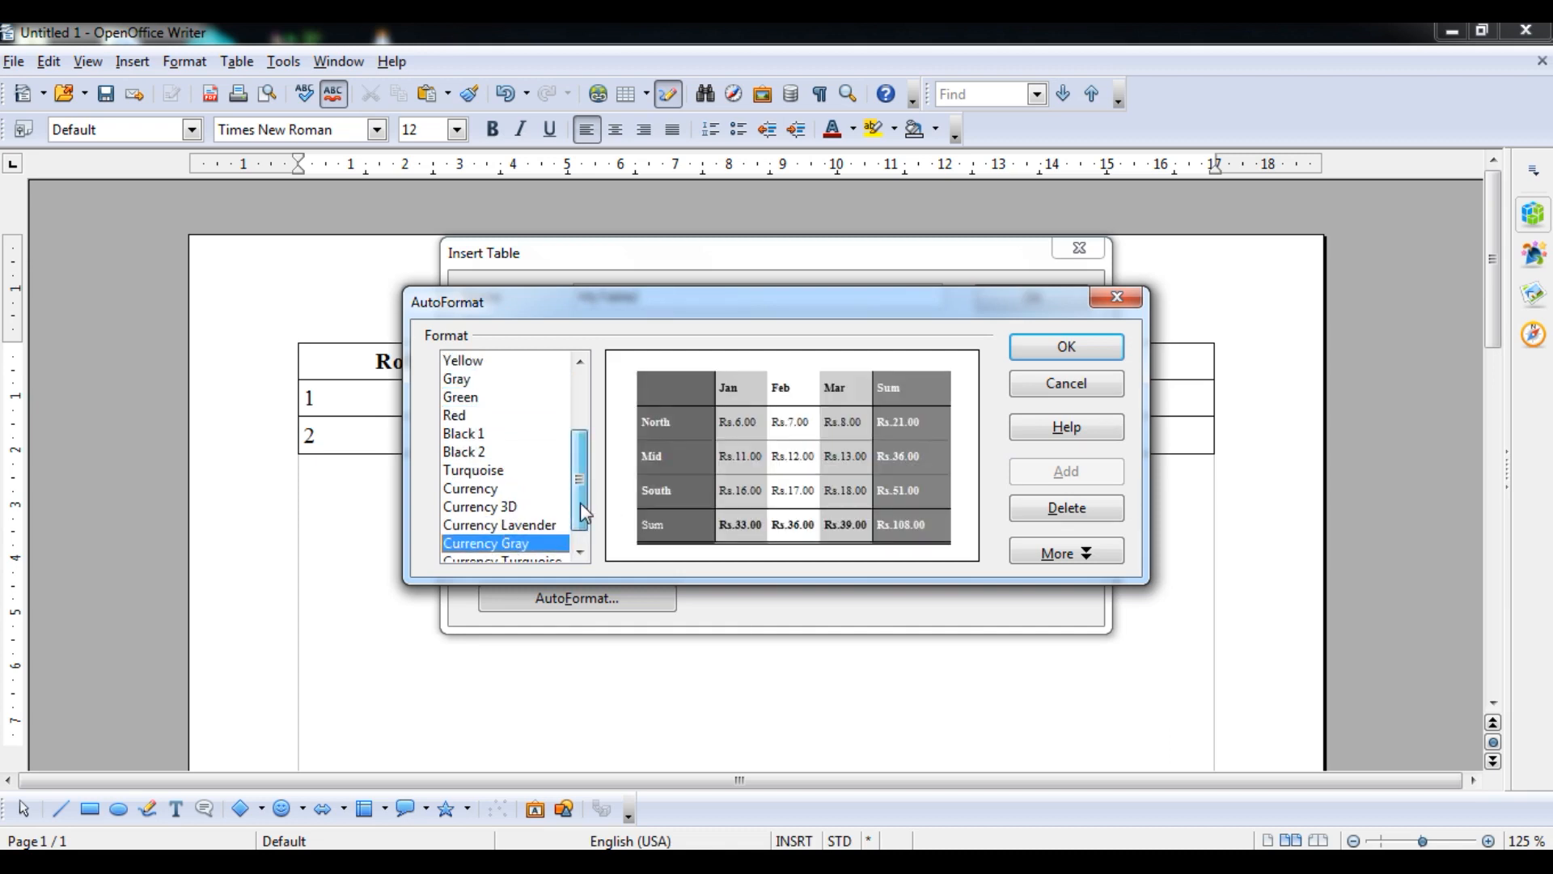
- Choose the Yellow AutoFormat style for MyTable2 and insert the table
{"action": "left_click", "coordinate": [475, 435]}
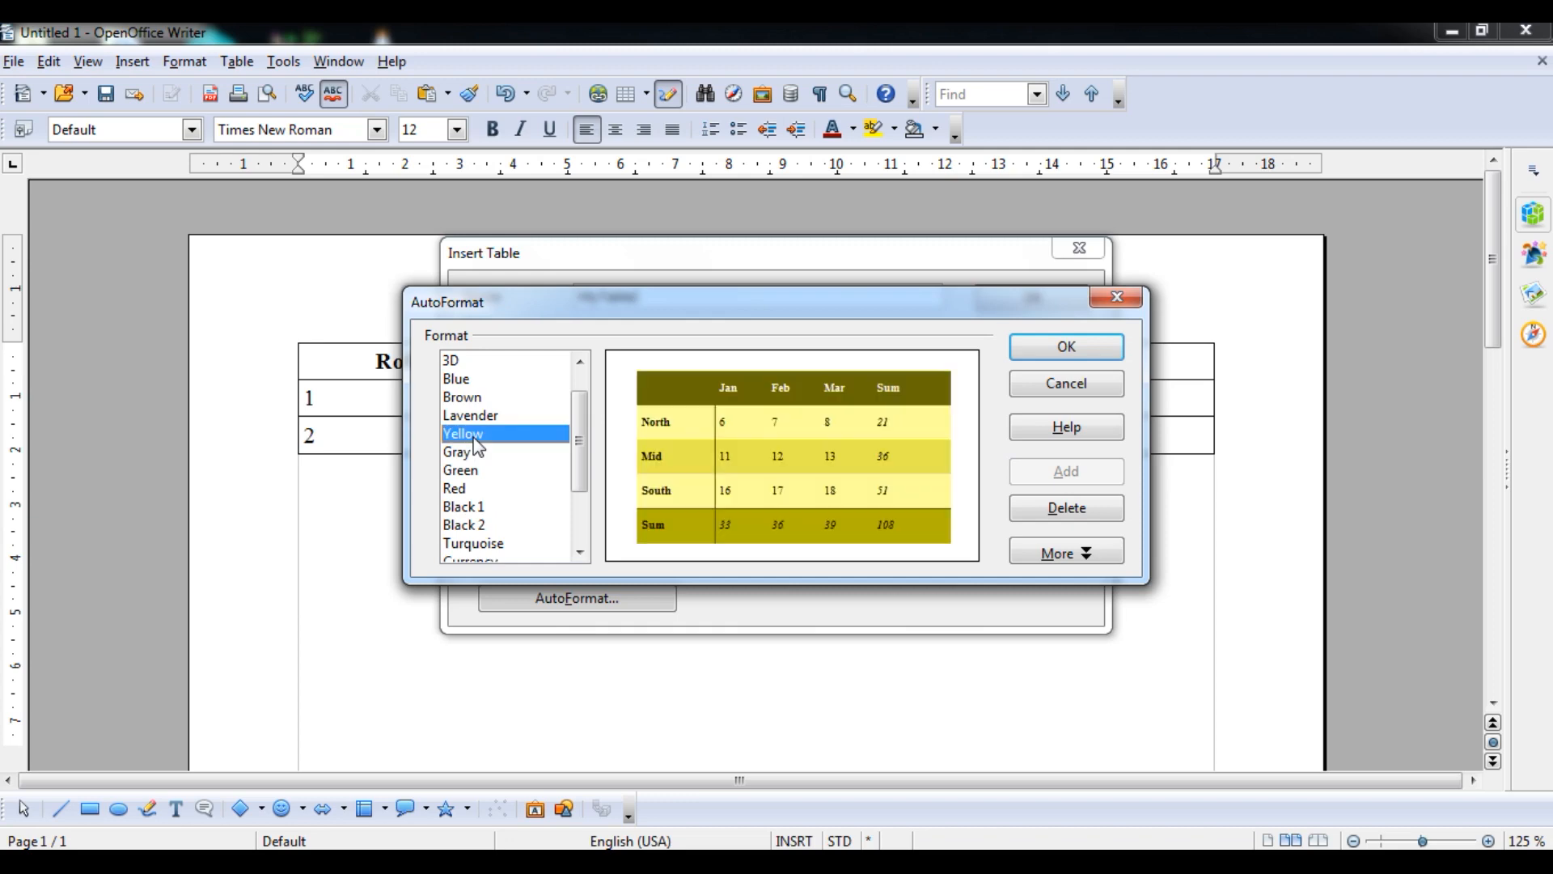
{"action": "left_click", "coordinate": [1069, 349]}
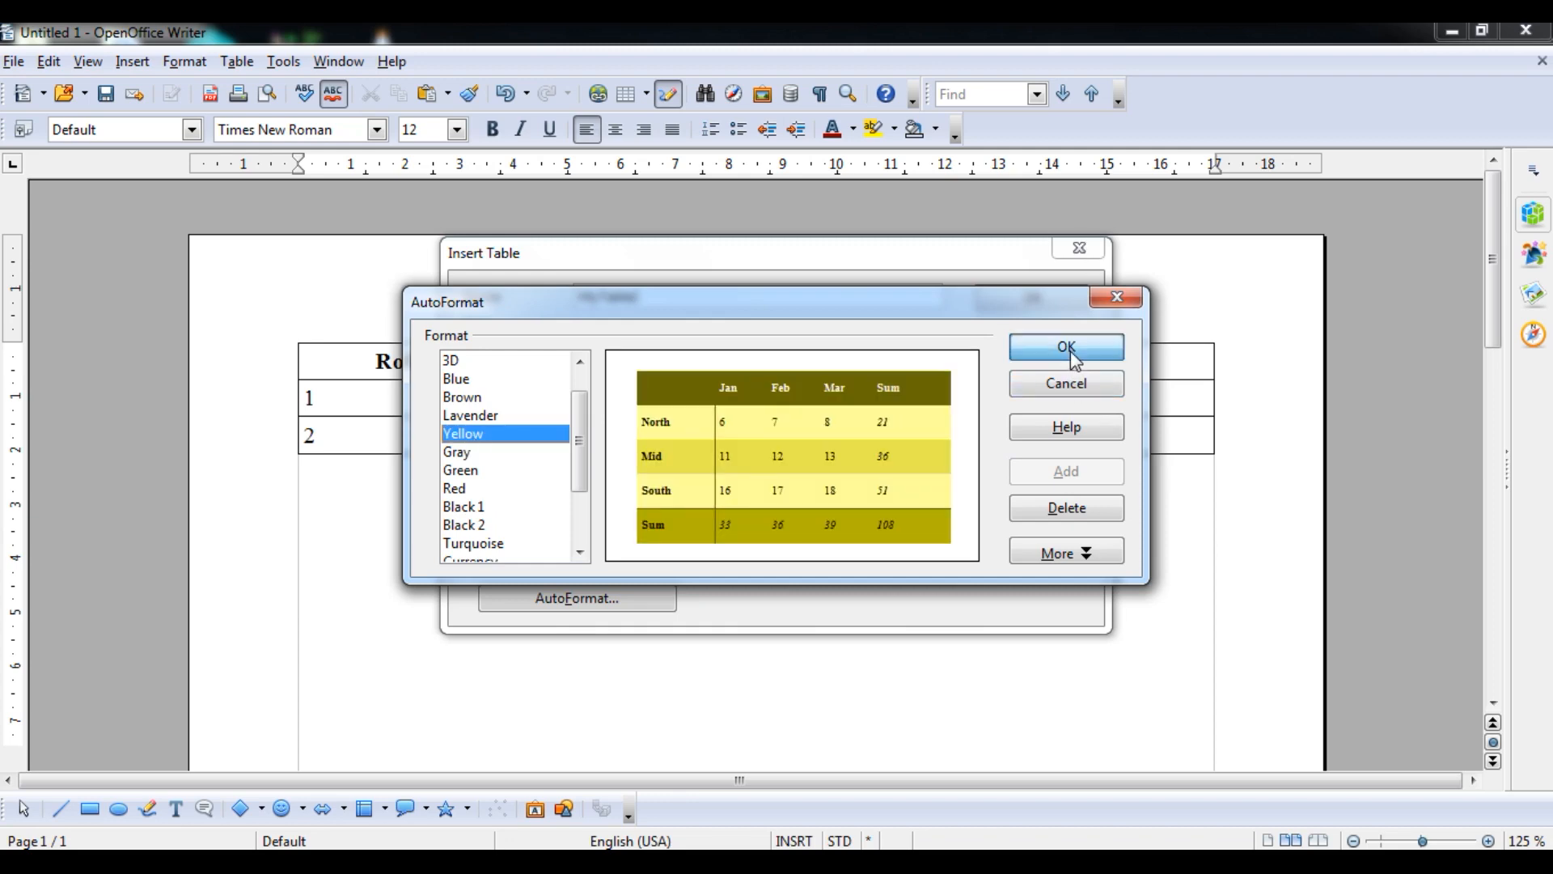
{"action": "left_click", "coordinate": [1039, 301]}
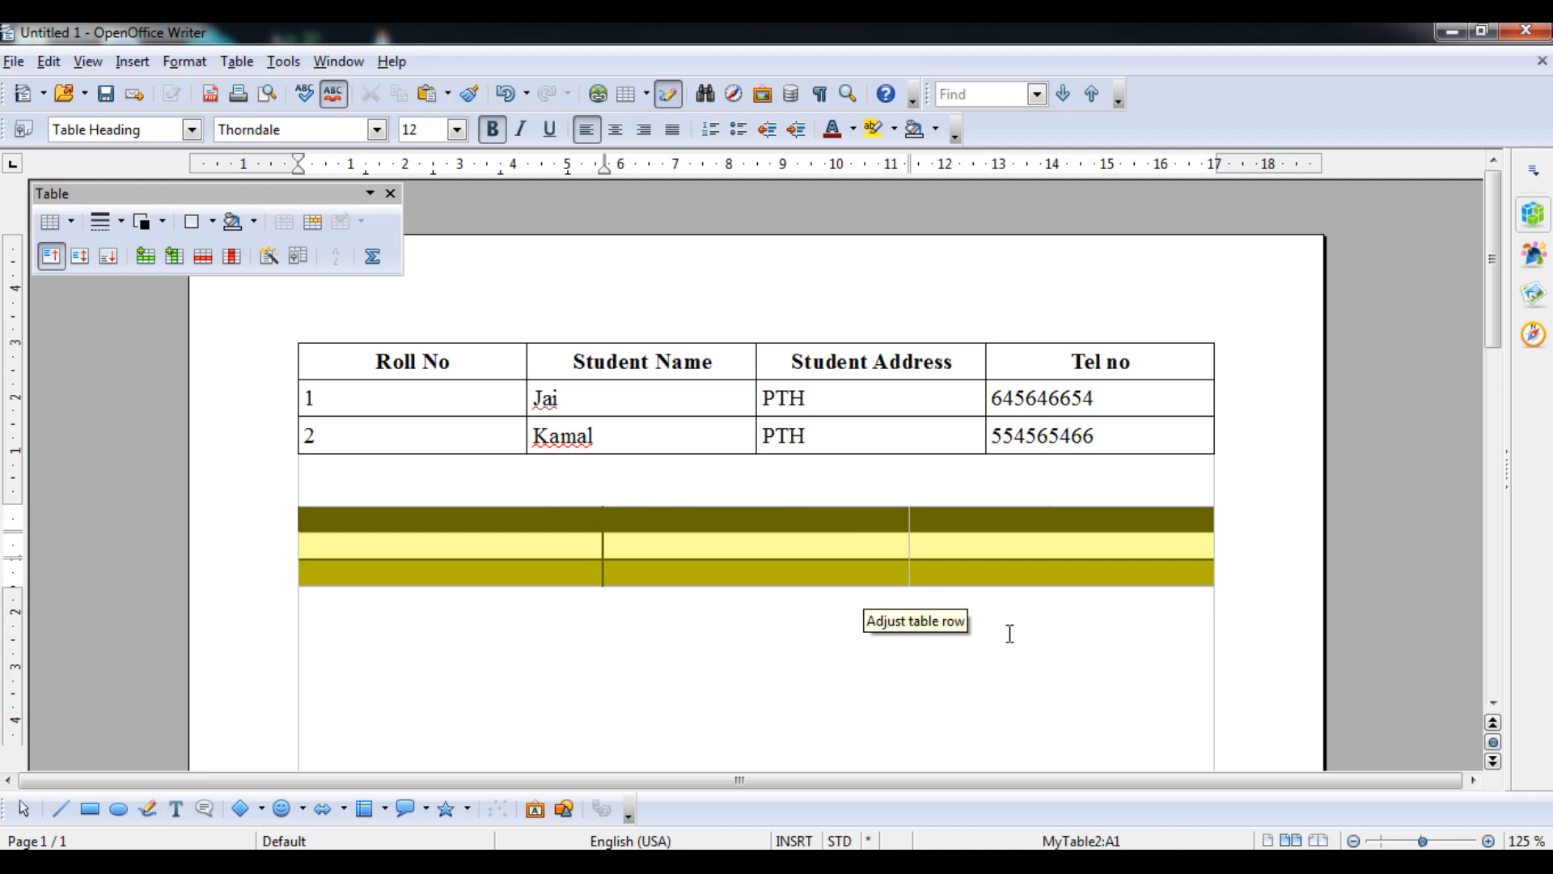
- Fill the header row of MyTable2 with Roll No, Student Name and Student Contact No
{"action": "type", "text": "Roll No"}
{"action": "key", "text": "Tab"}
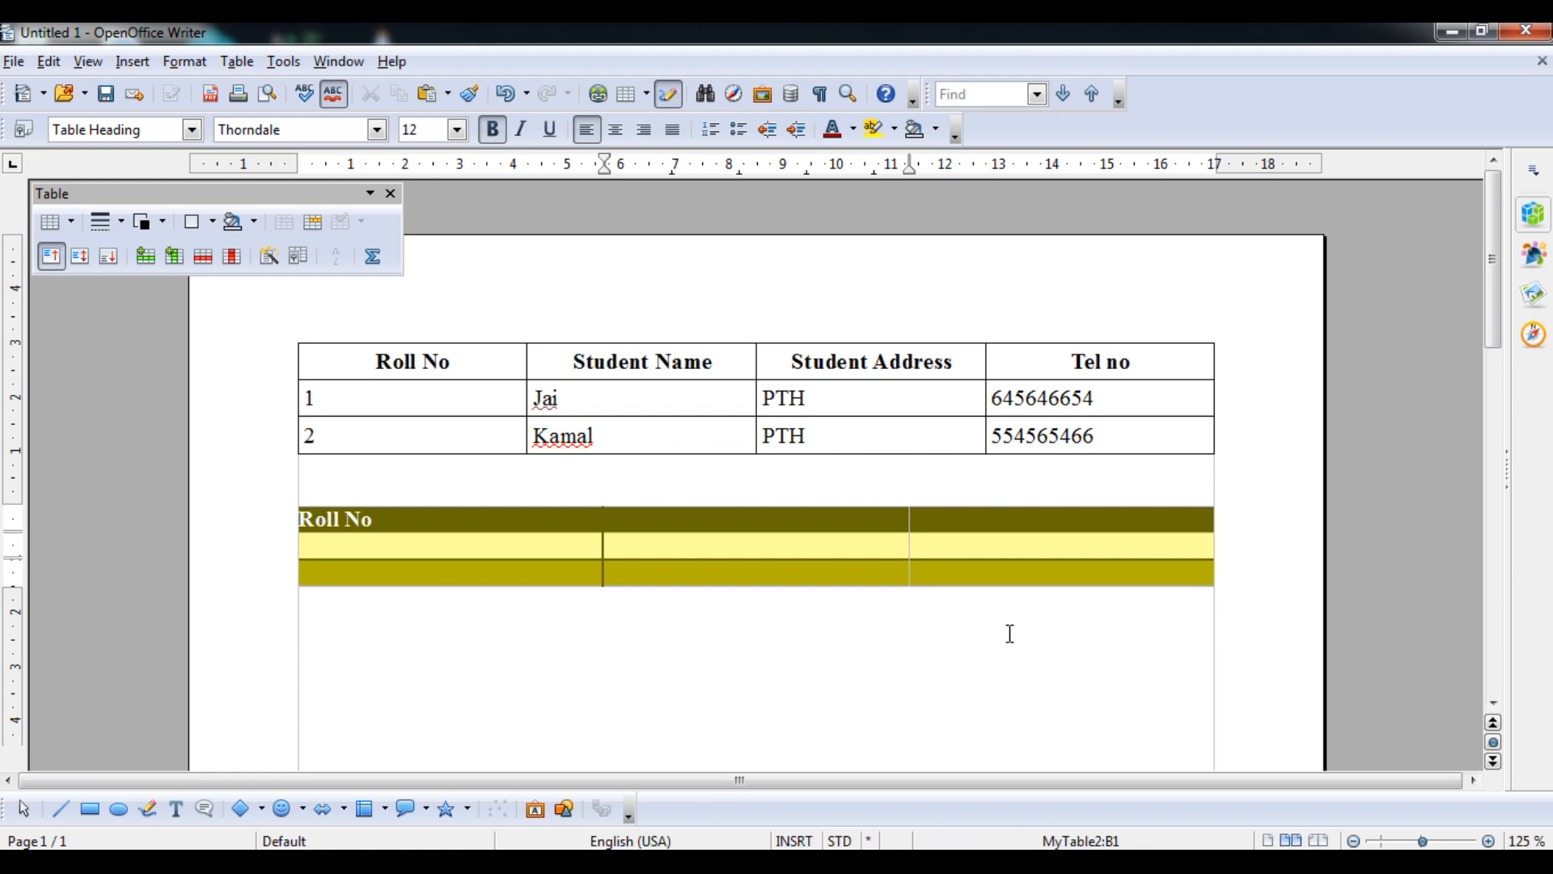
{"action": "type", "text": "Student"}
{"action": "type", "text": "Name"}
{"action": "key", "text": "Tab"}
{"action": "type", "text": "Student"}
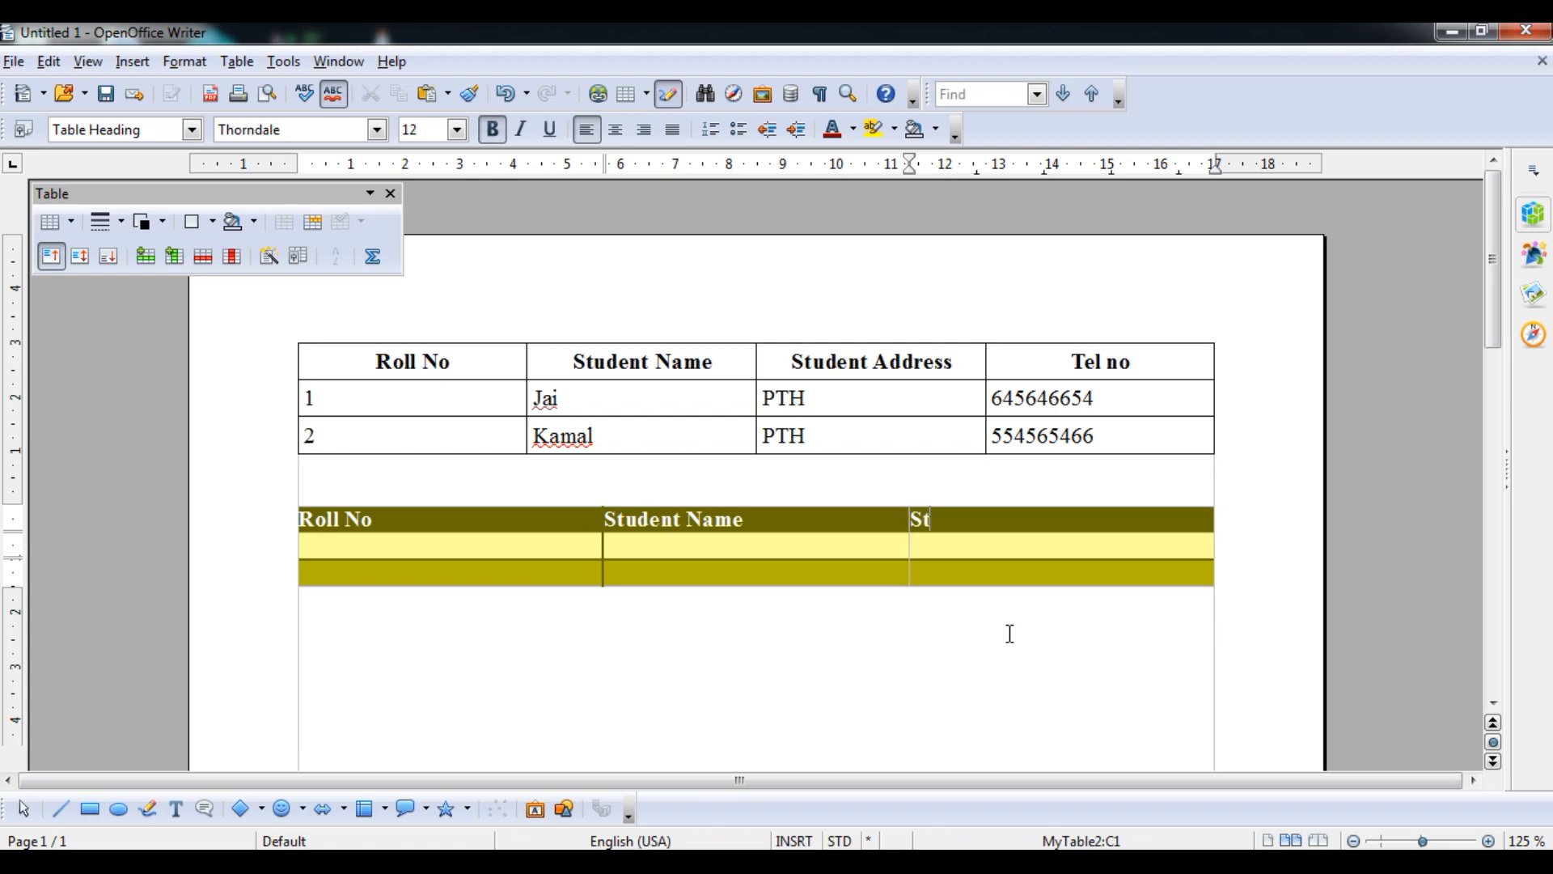
{"action": "type", "text": " Contact"}
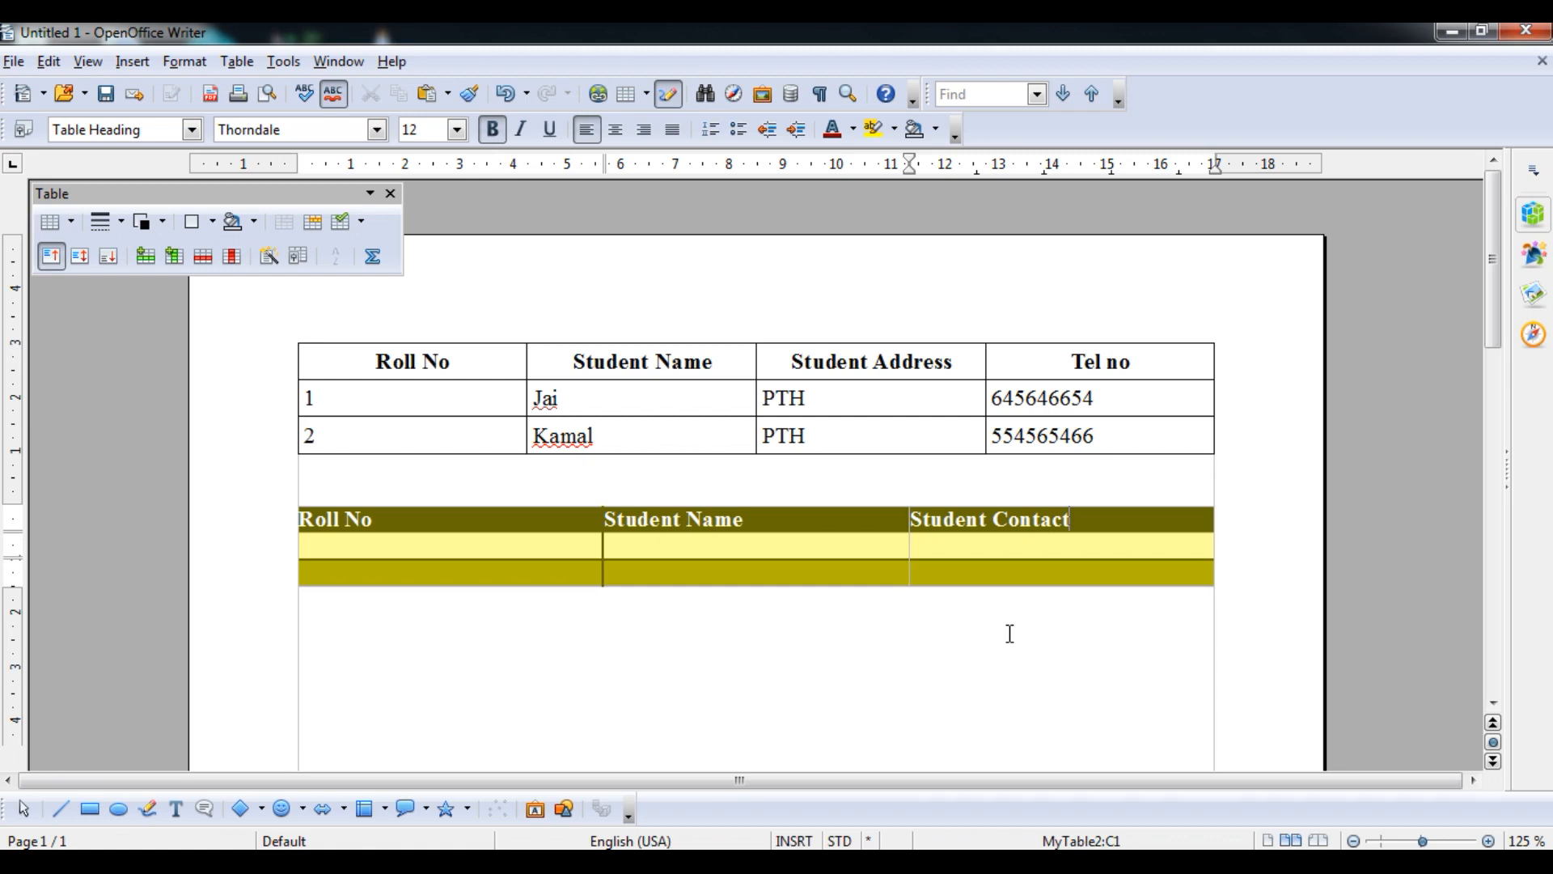
{"action": "type", "text": " No"}
{"action": "key", "text": "Tab"}
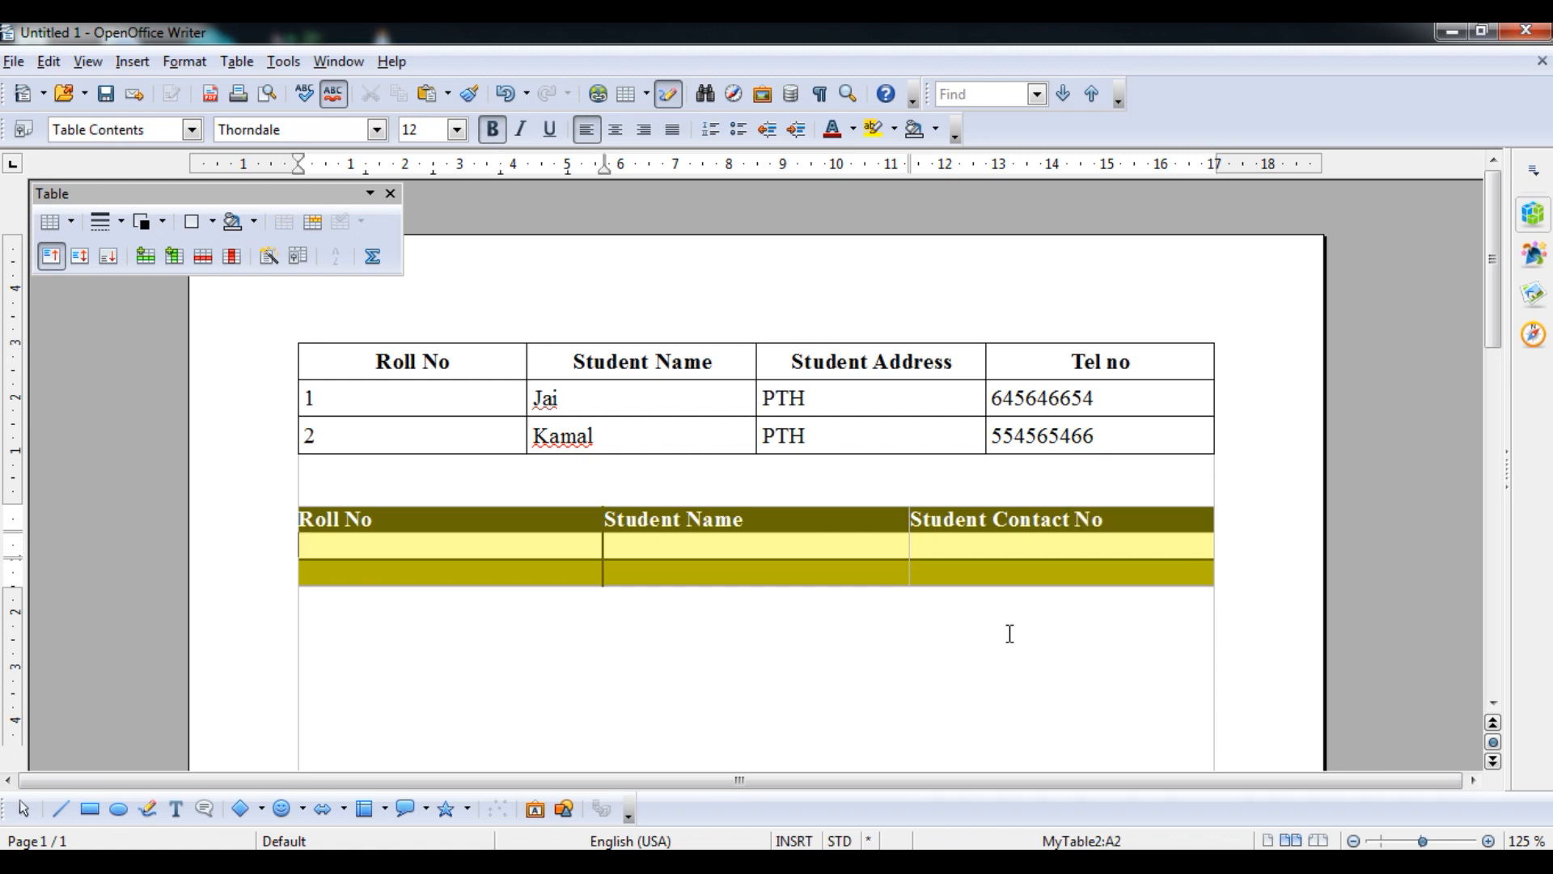
- Fill the first data row of MyTable2 with roll number 1 and the student's full name and contact number
{"action": "type", "text": "1"}
{"action": "key", "text": "Tab"}
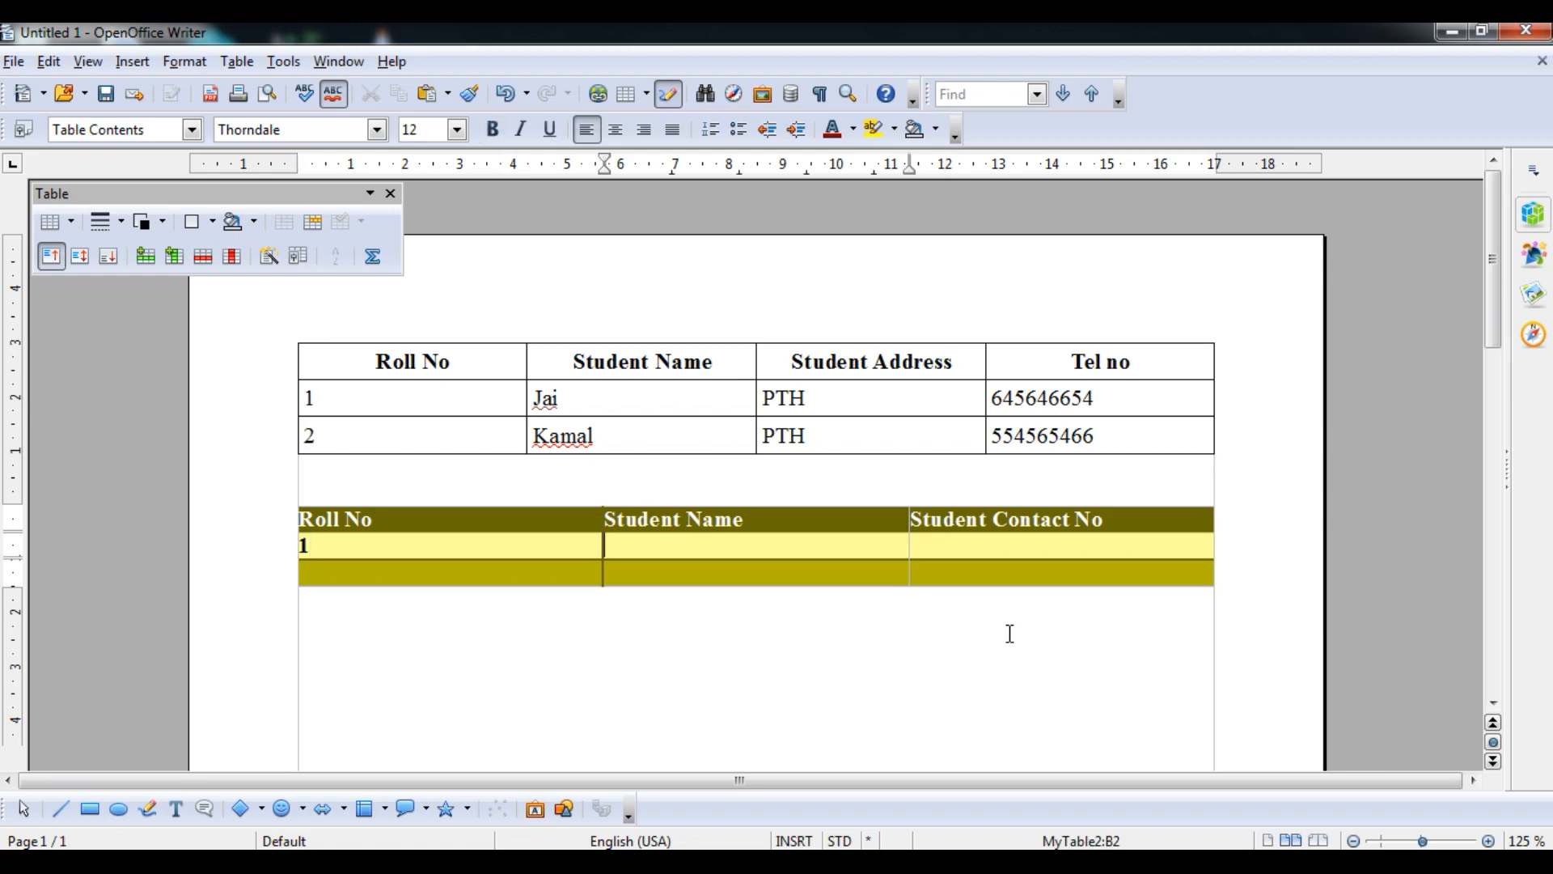
{"action": "type", "text": "Kamal Kant"}
{"action": "key", "text": "Tab"}
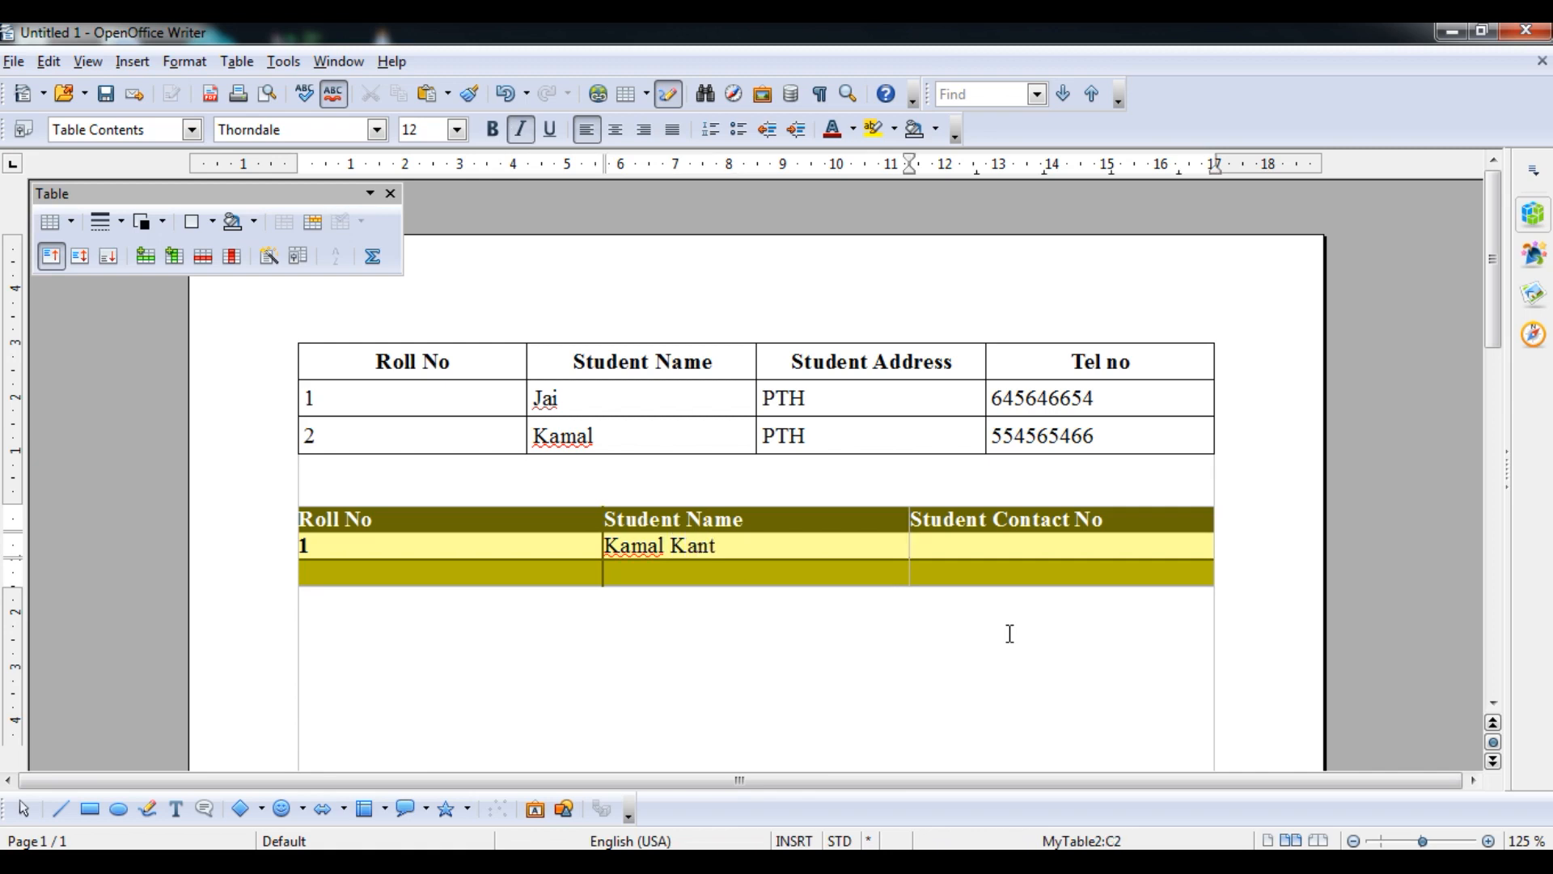
{"action": "type", "text": "456465466"}
{"action": "key", "text": "Tab"}
- Fill the last row of MyTable2 with roll number 2 and the second student's name and contact number
{"action": "type", "text": "2"}
{"action": "key", "text": "Tab"}
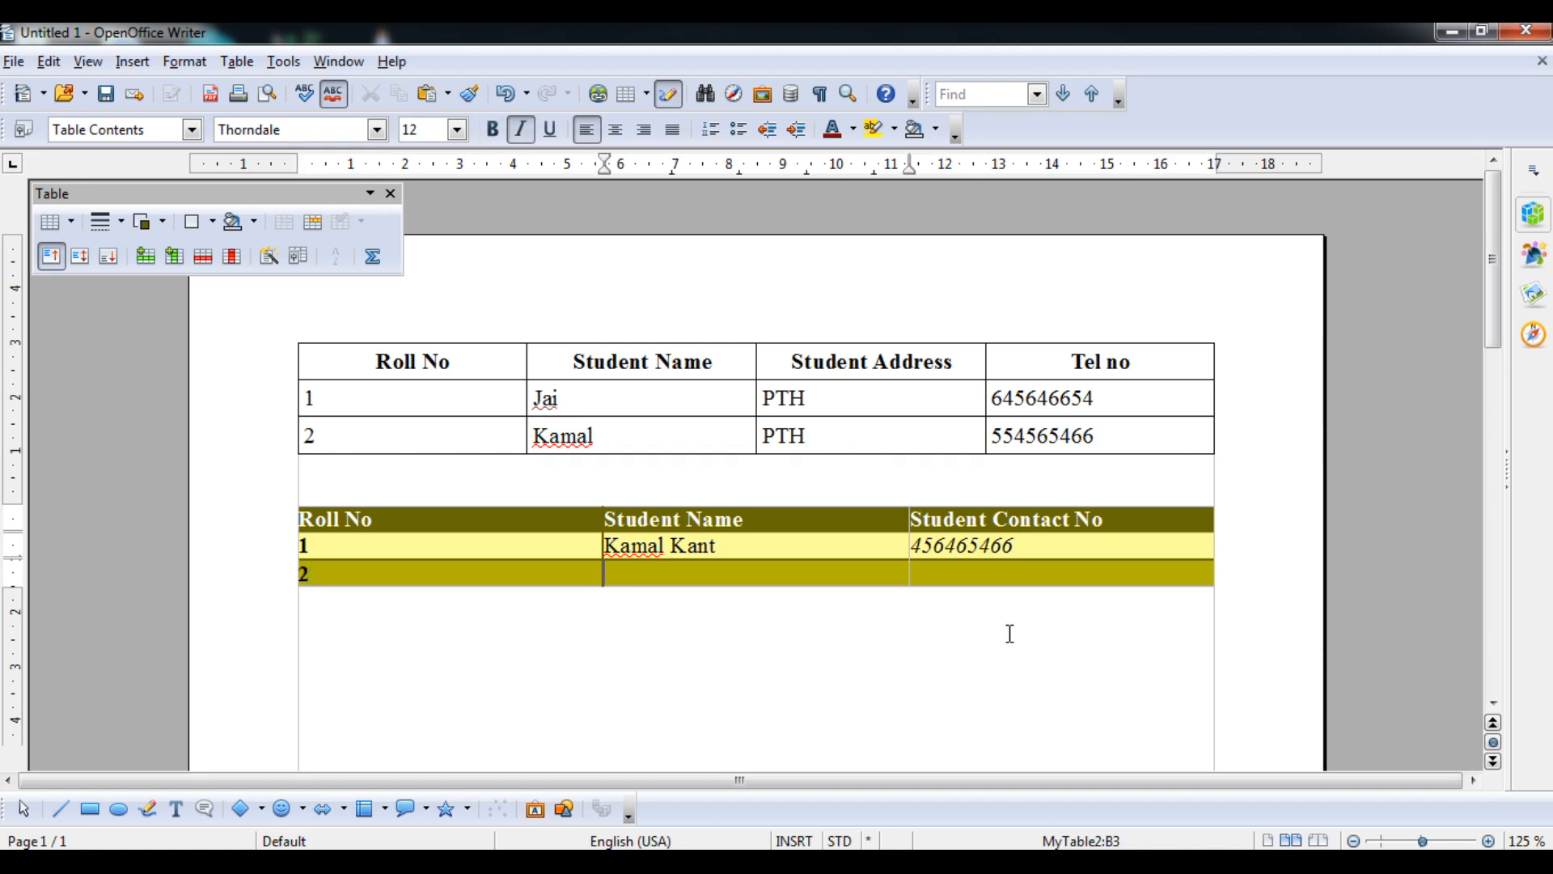
{"action": "type", "text": "Himesh"}
{"action": "key", "text": "Tab"}
{"action": "type", "text": "232"}
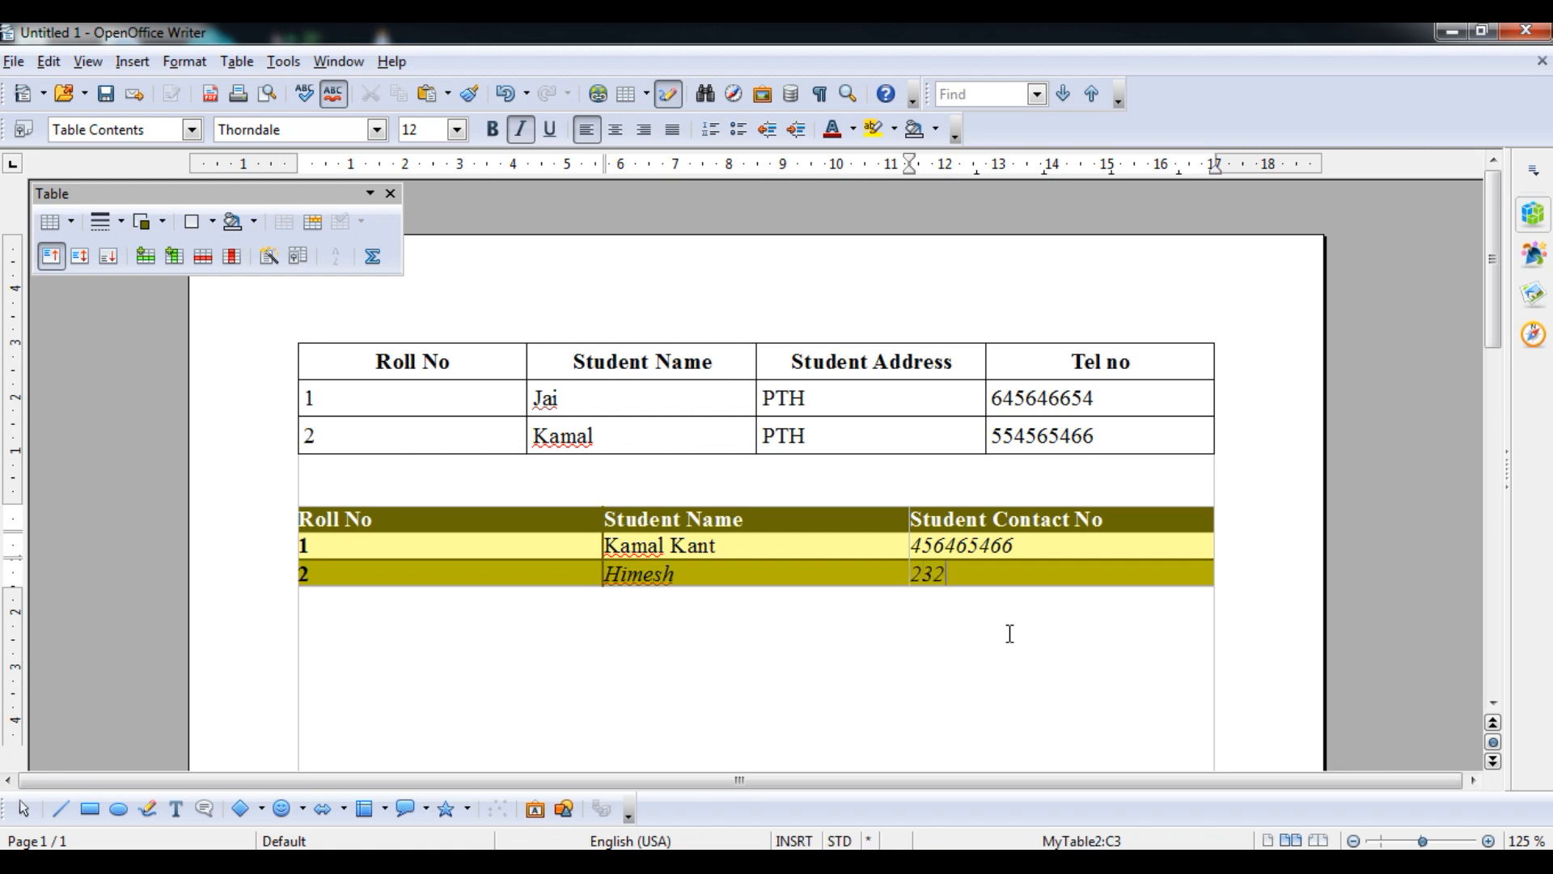
{"action": "type", "text": "656565"}
- Check the table topics in the 402-INFO_TECH IX.pdf syllabus in Adobe Reader and return to the Writer document
{"action": "left_click", "coordinate": [657, 793]}
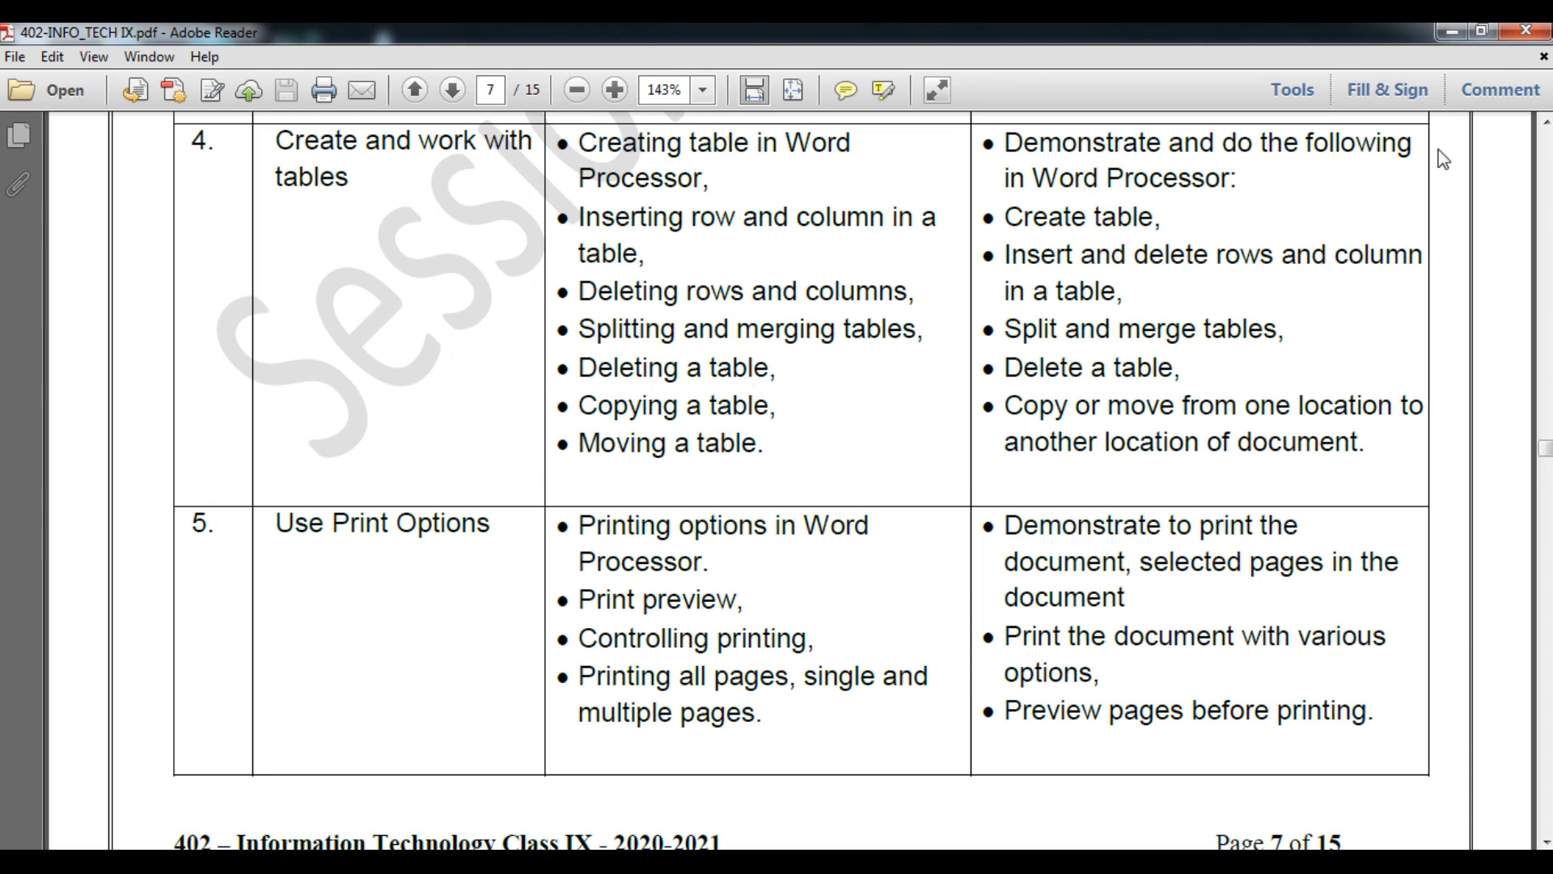
{"action": "left_click", "coordinate": [1454, 31]}
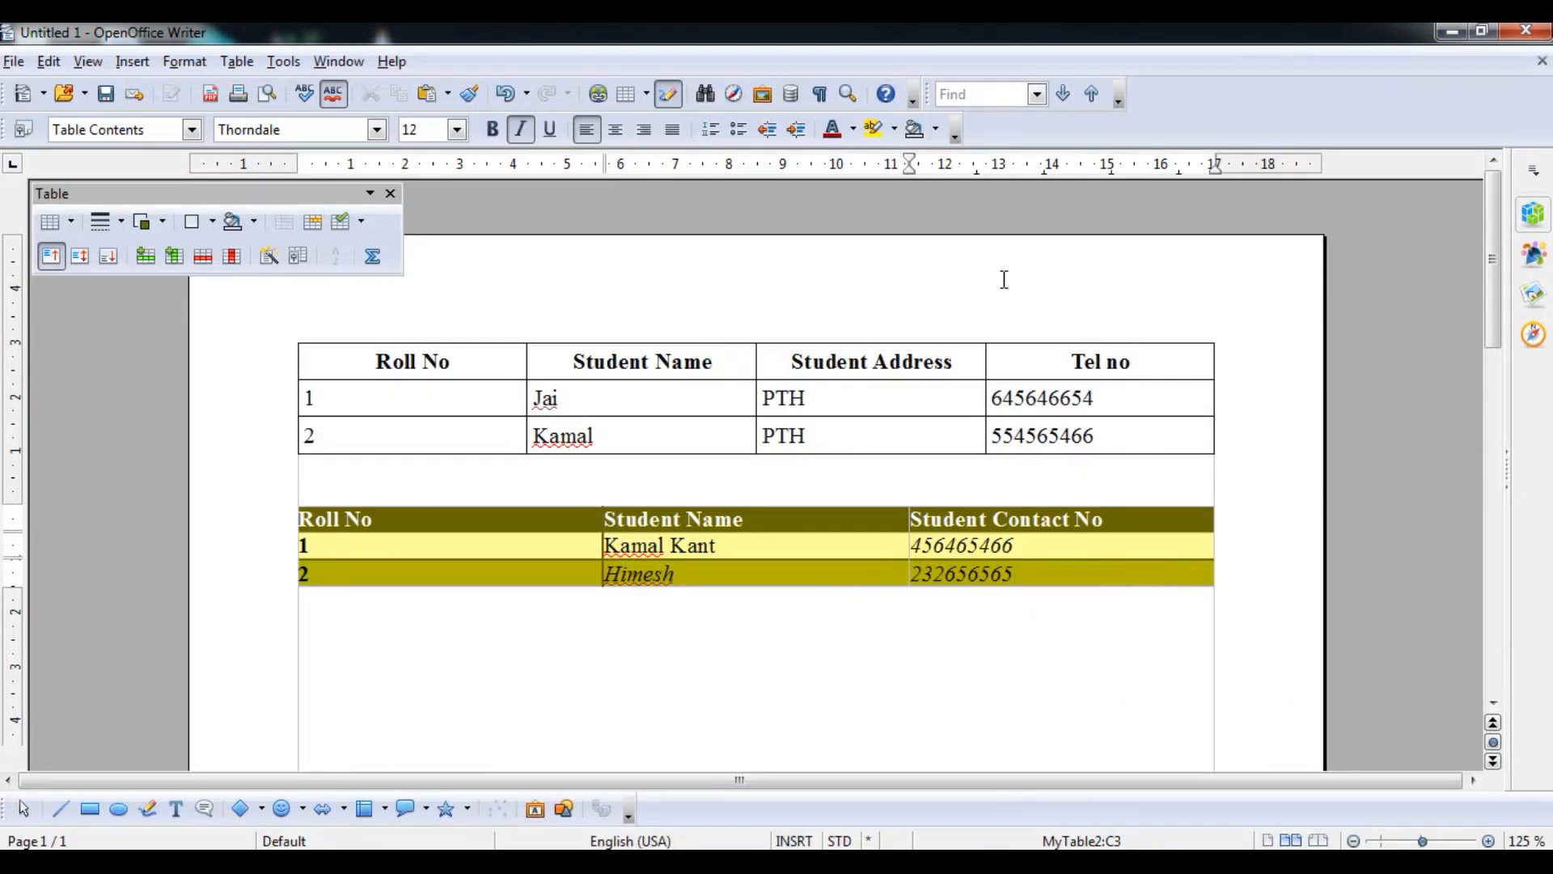
- Insert an empty row below the roll number 1 row and another below the roll number 2 row in the first table
{"action": "left_click", "coordinate": [538, 388]}
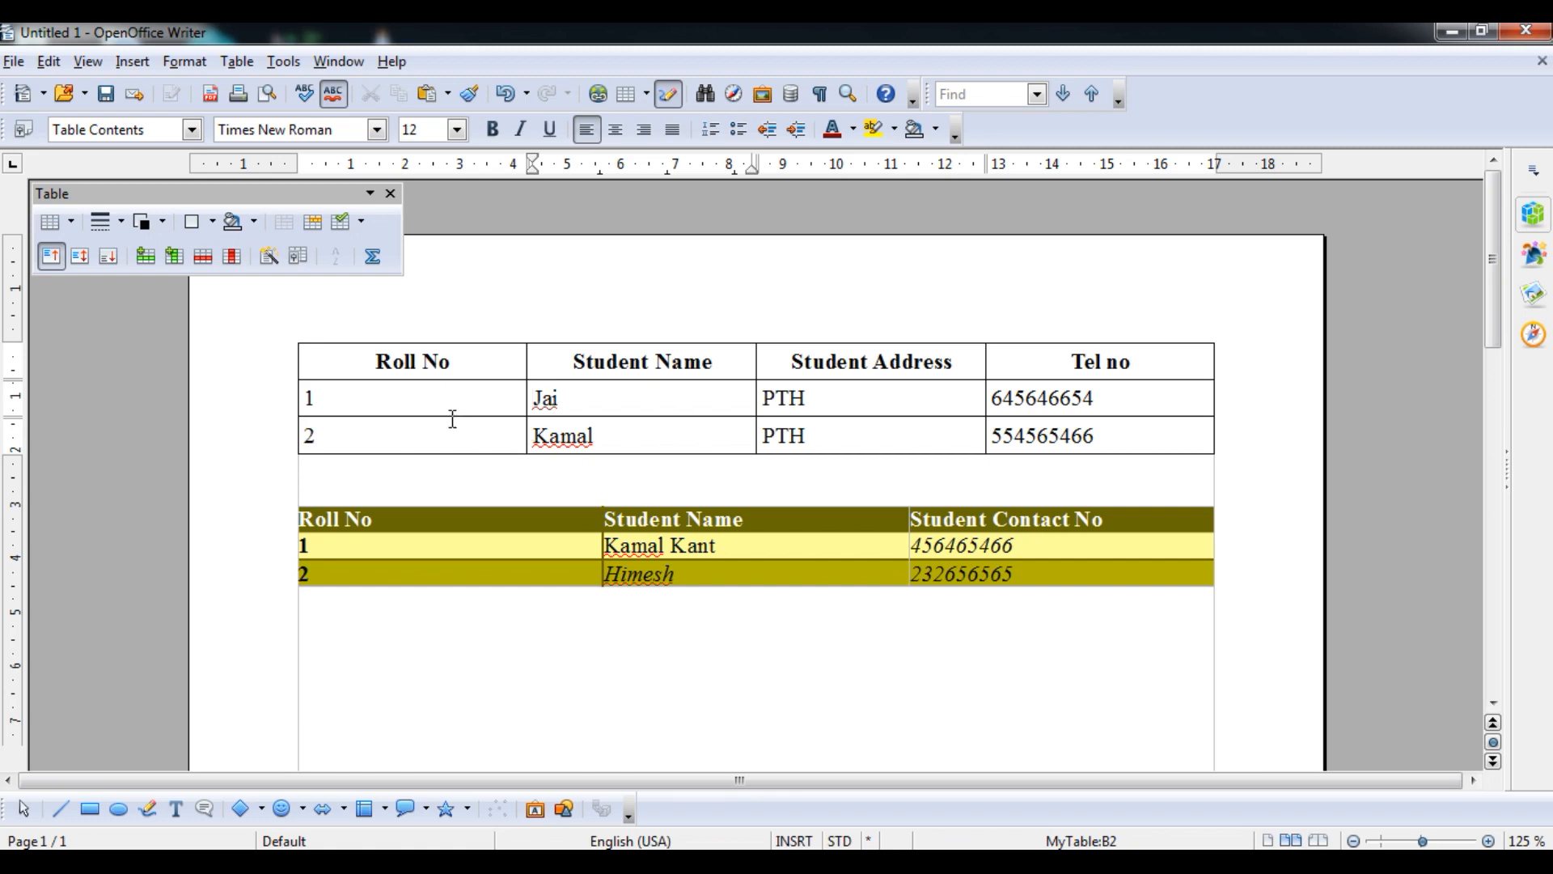
{"action": "key", "text": "Up"}
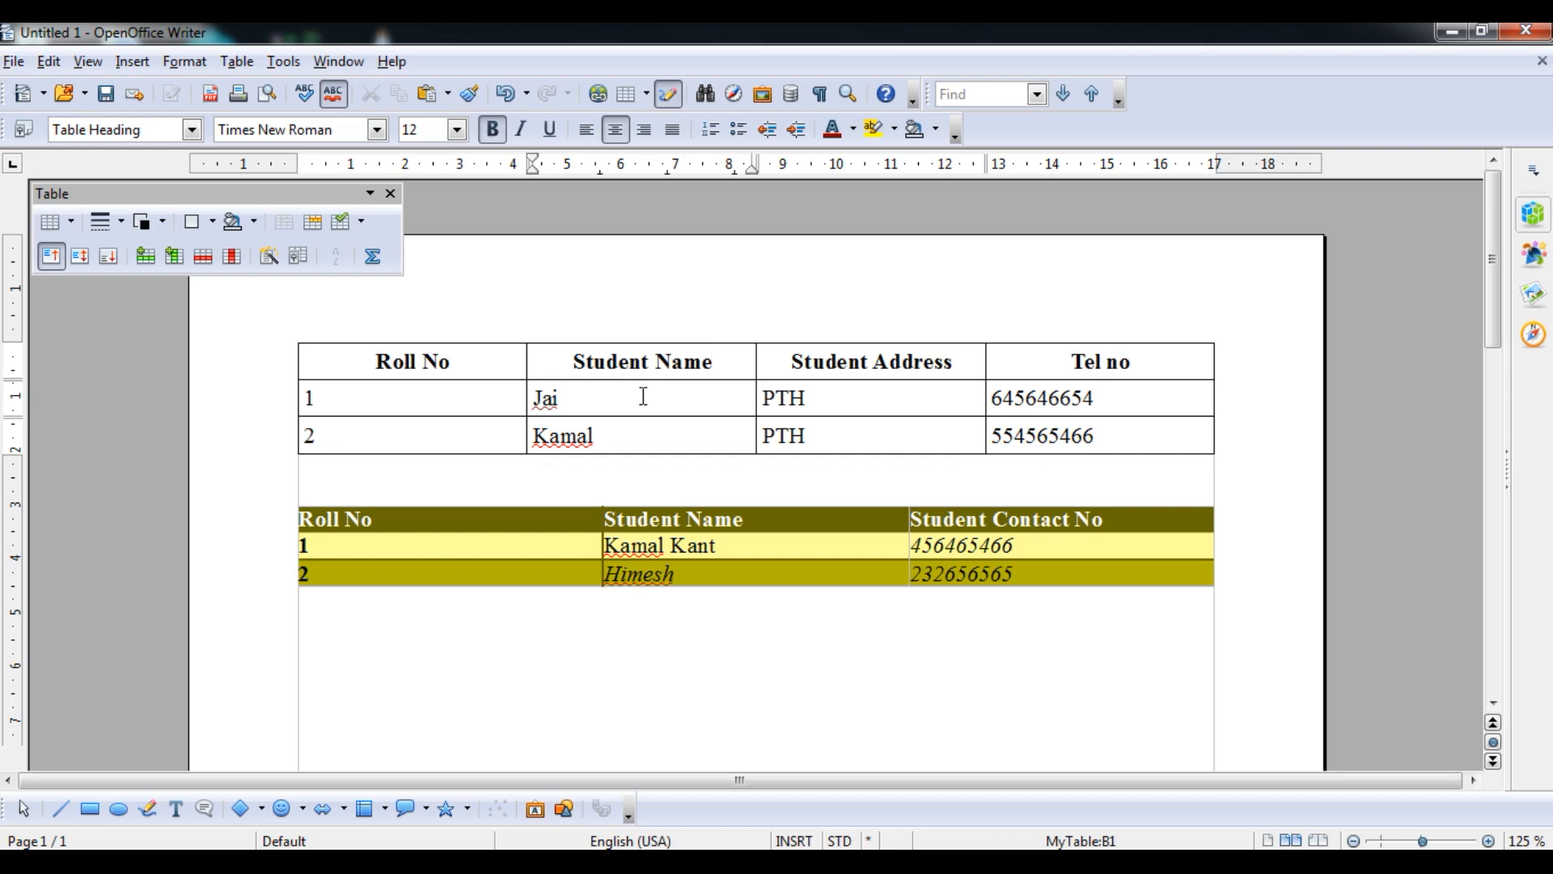
{"action": "left_click", "coordinate": [643, 396]}
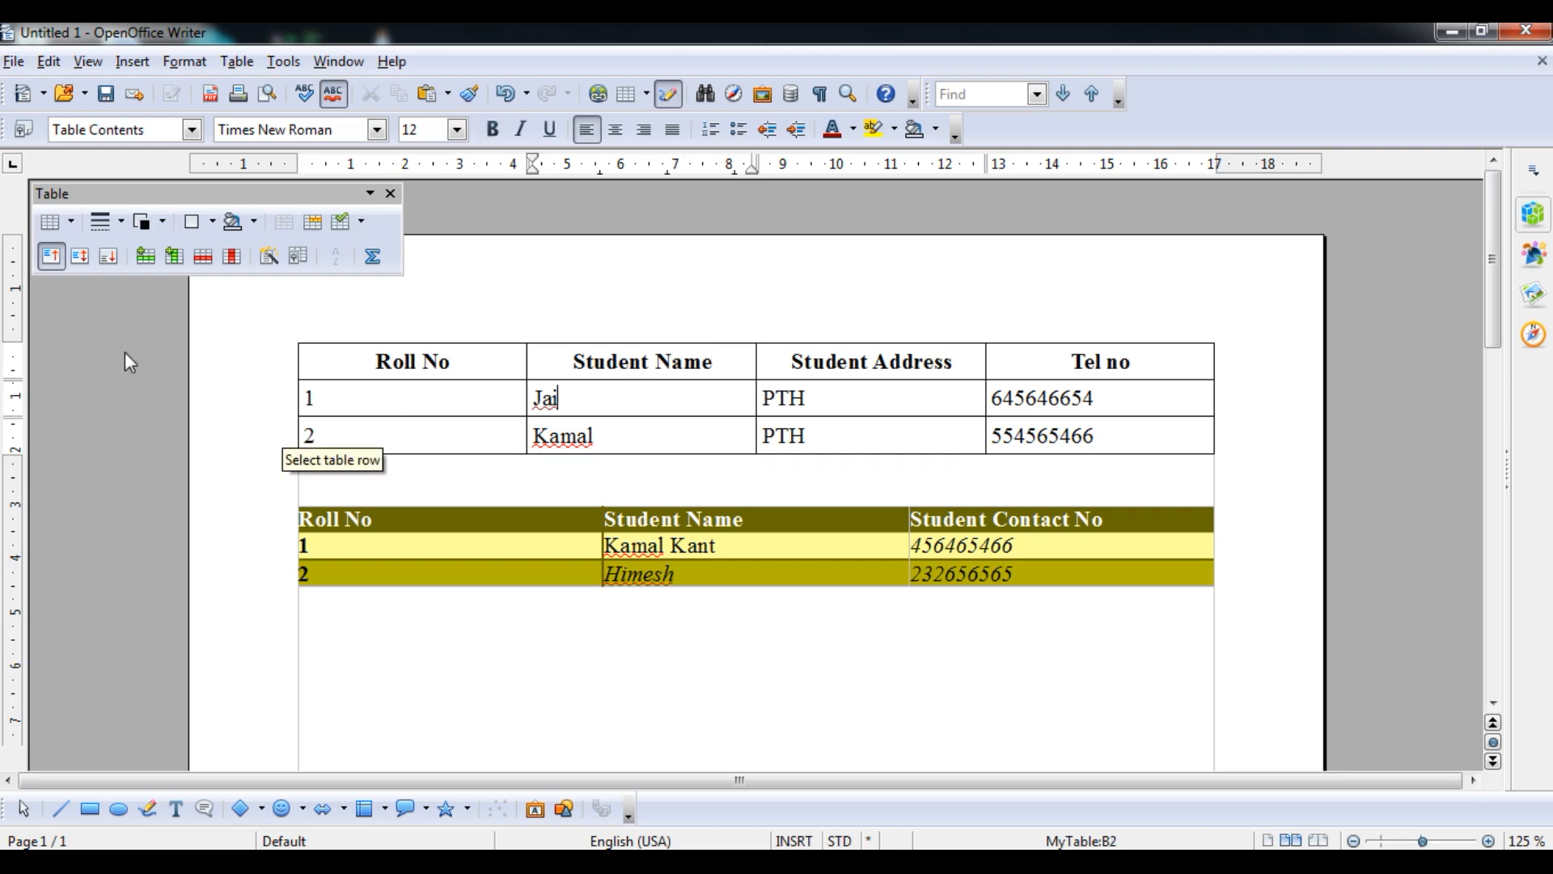
{"action": "left_click", "coordinate": [147, 257]}
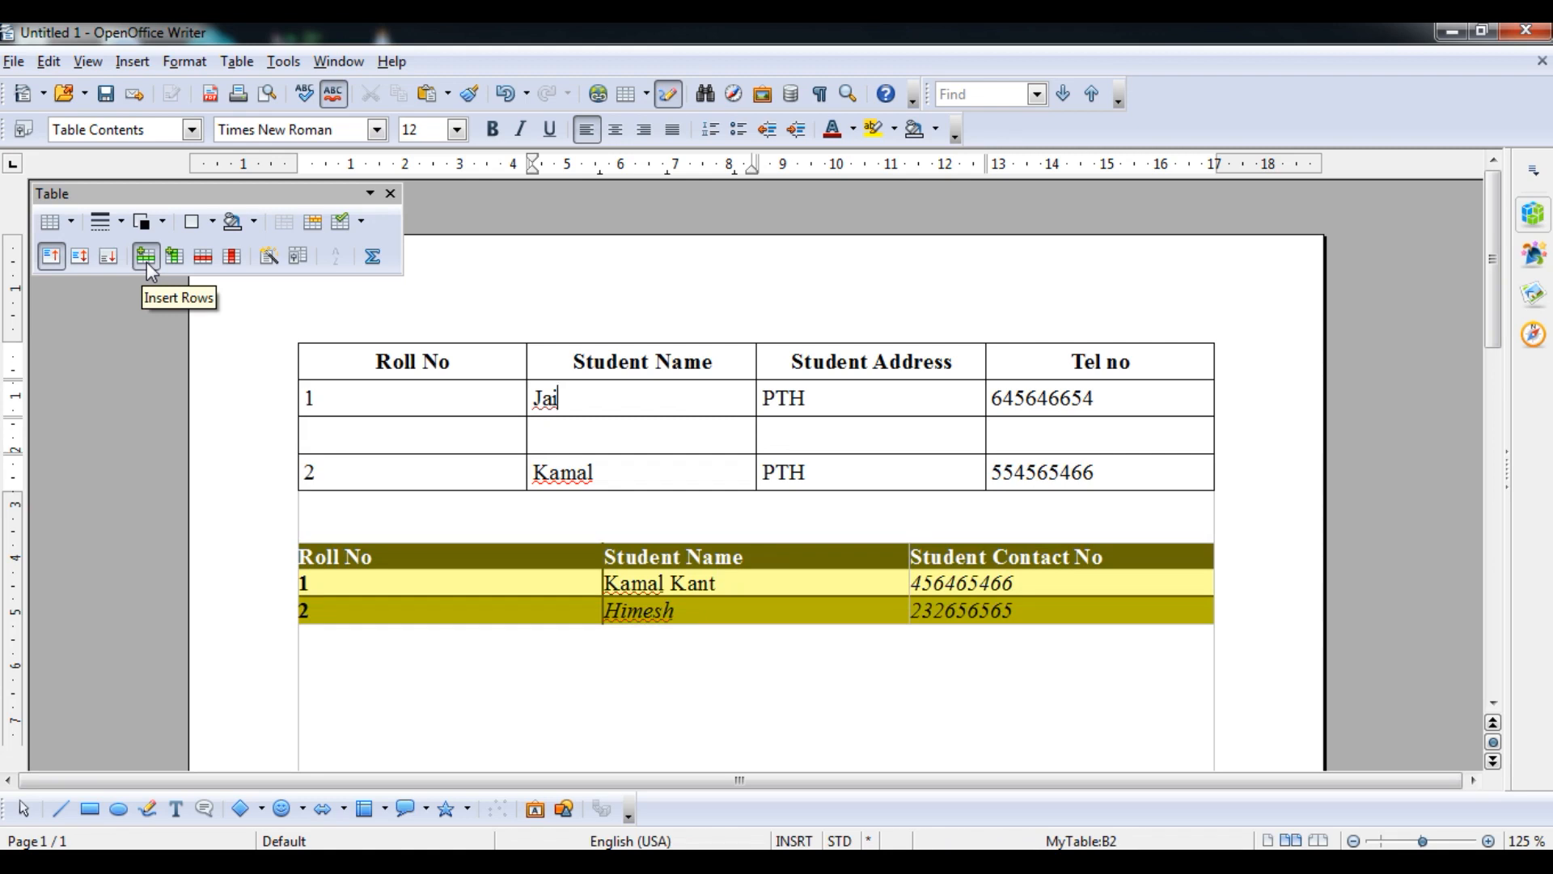
{"action": "left_click", "coordinate": [616, 471]}
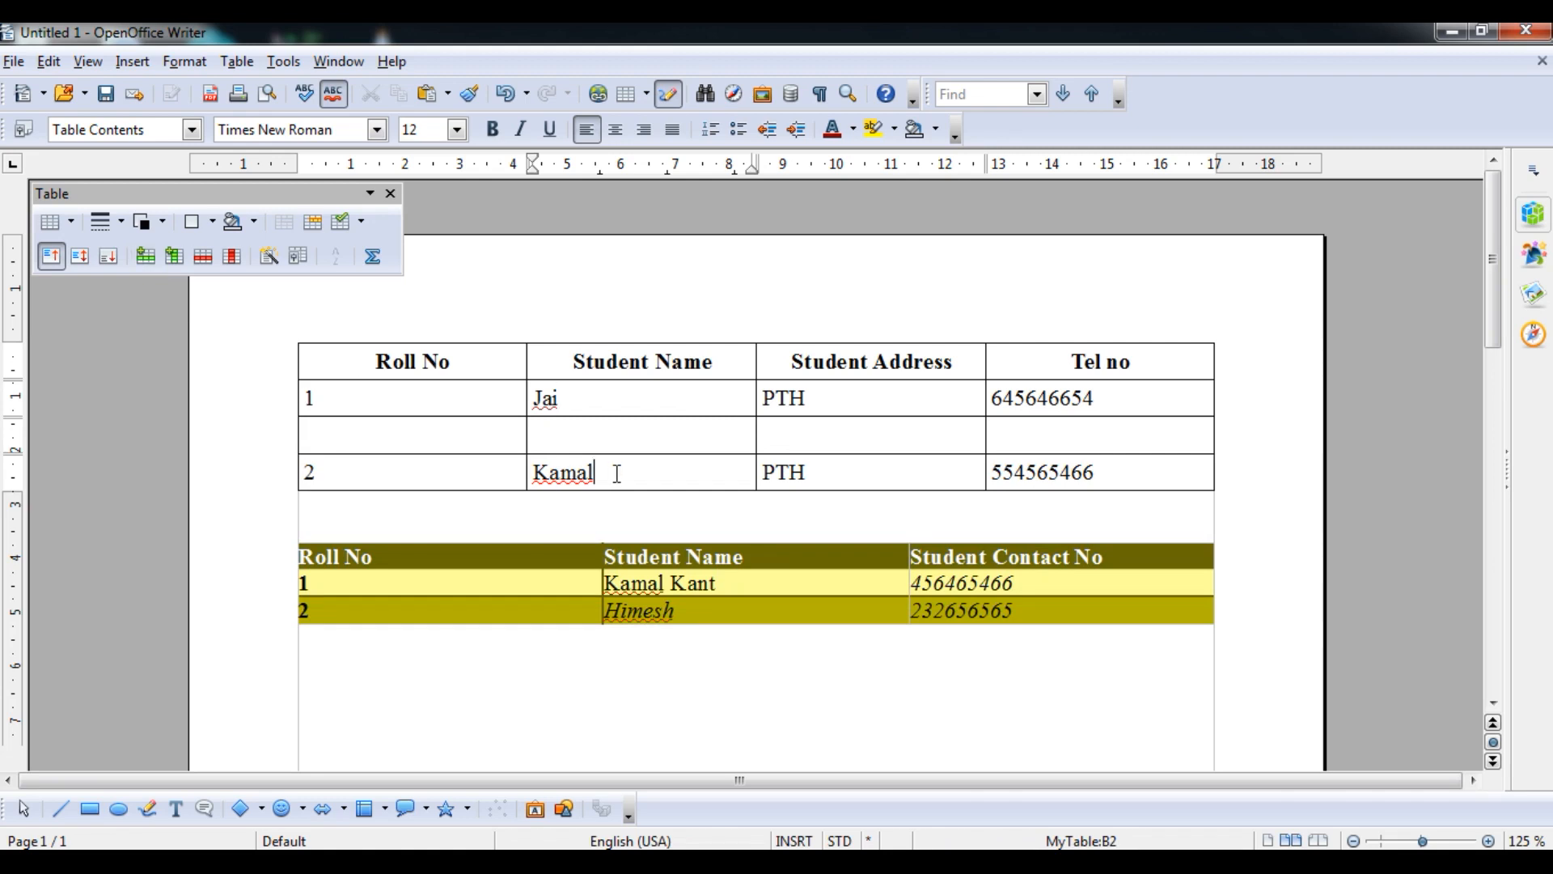
{"action": "left_click", "coordinate": [147, 257]}
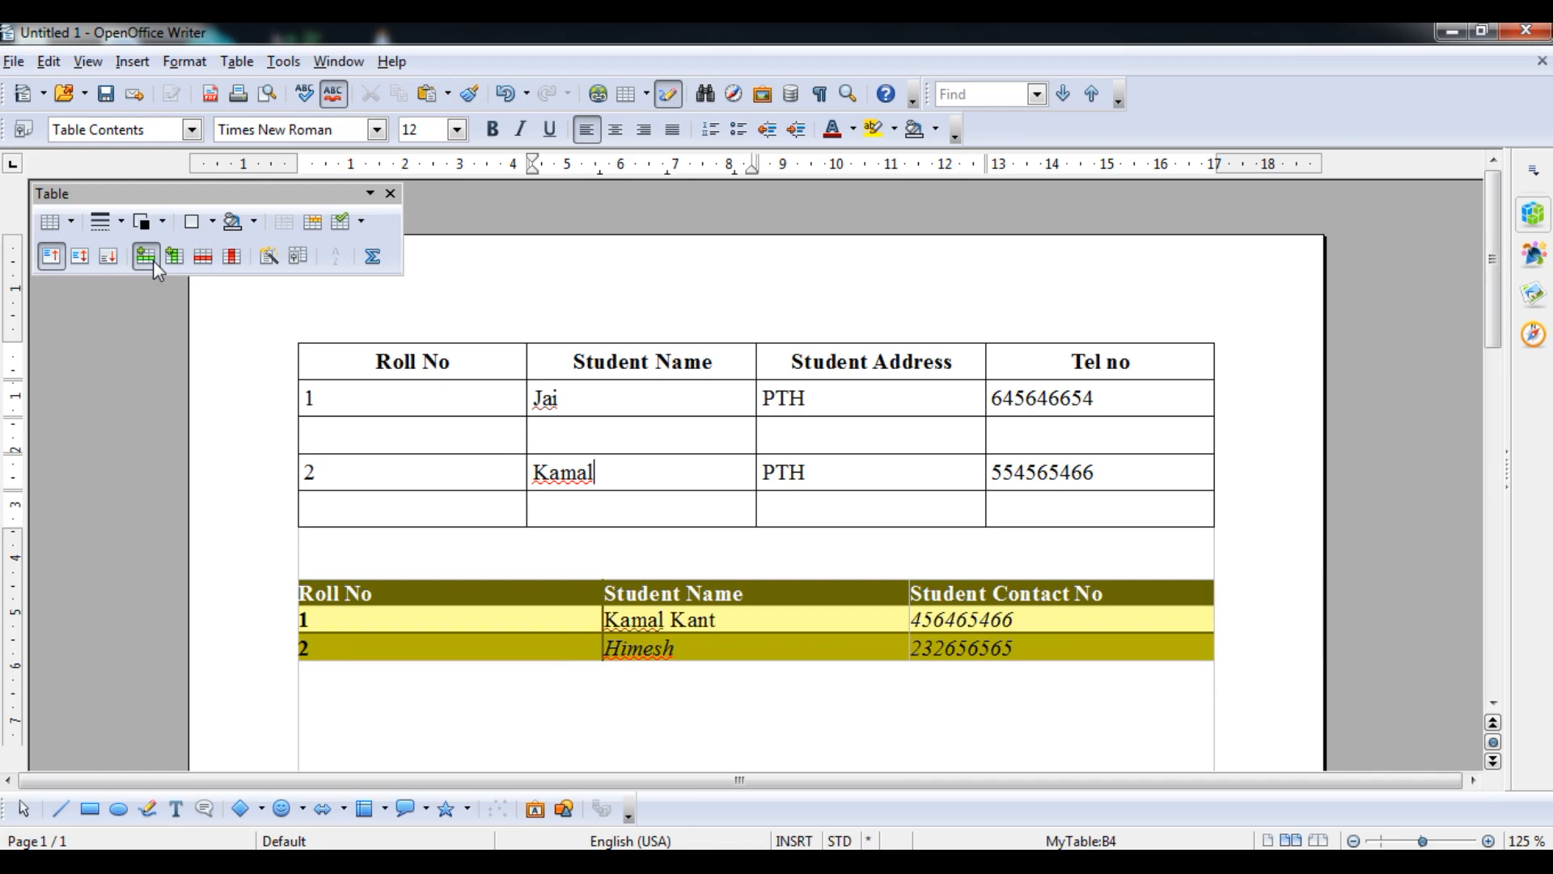
- Undo both row insertions in the first table
{"action": "key", "text": "ctrl+z"}
{"action": "key", "text": "ctrl+z"}
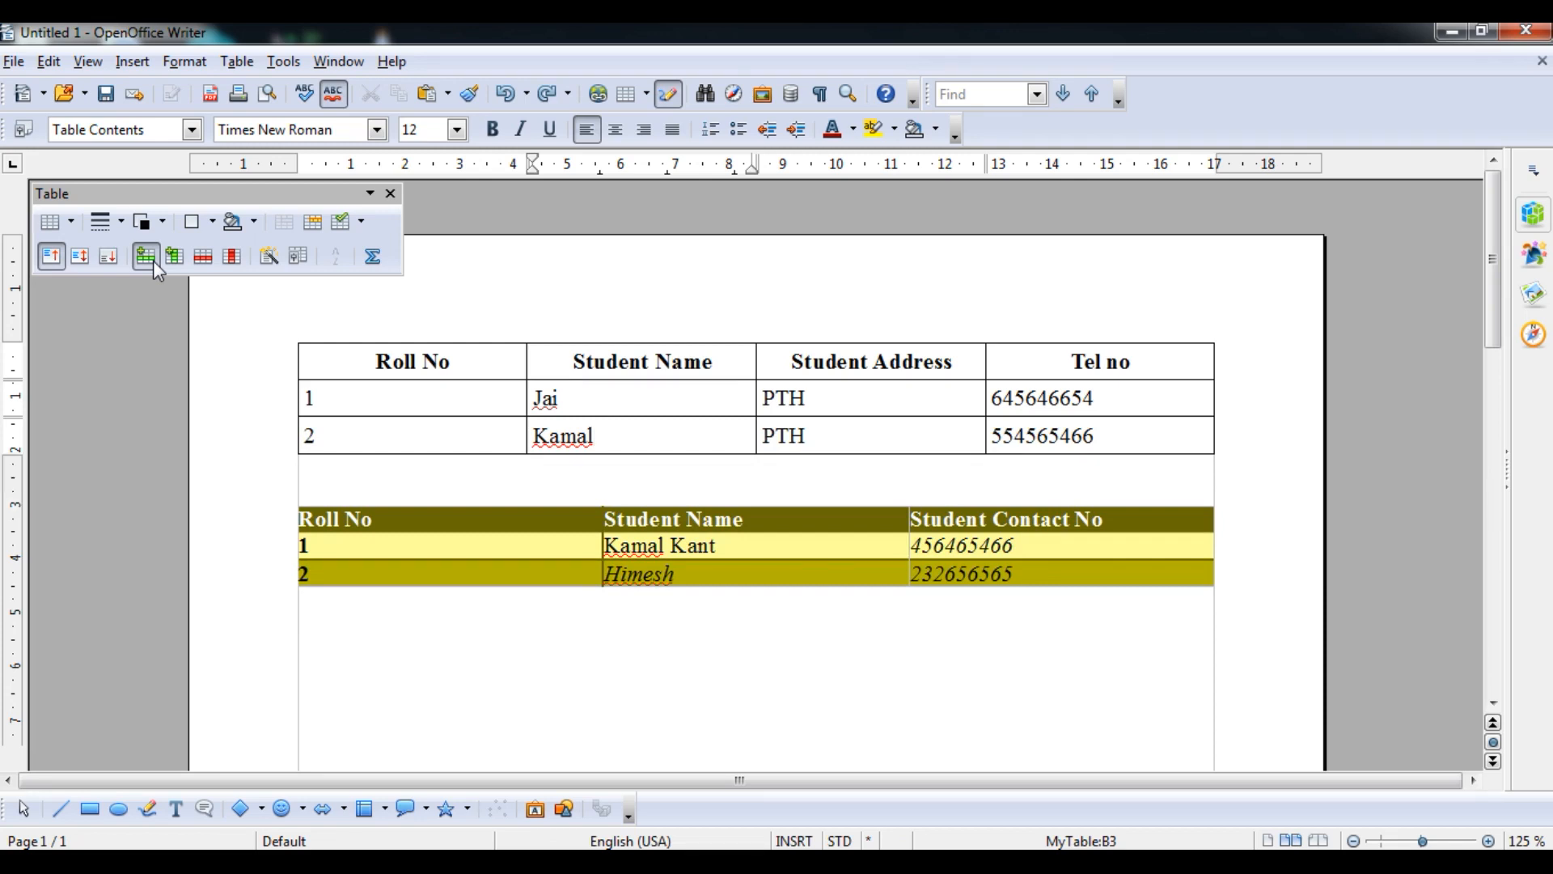
- Insert one row before the roll number 2 row of the first table using the Insert Rows dialog
{"action": "left_click", "coordinate": [235, 62]}
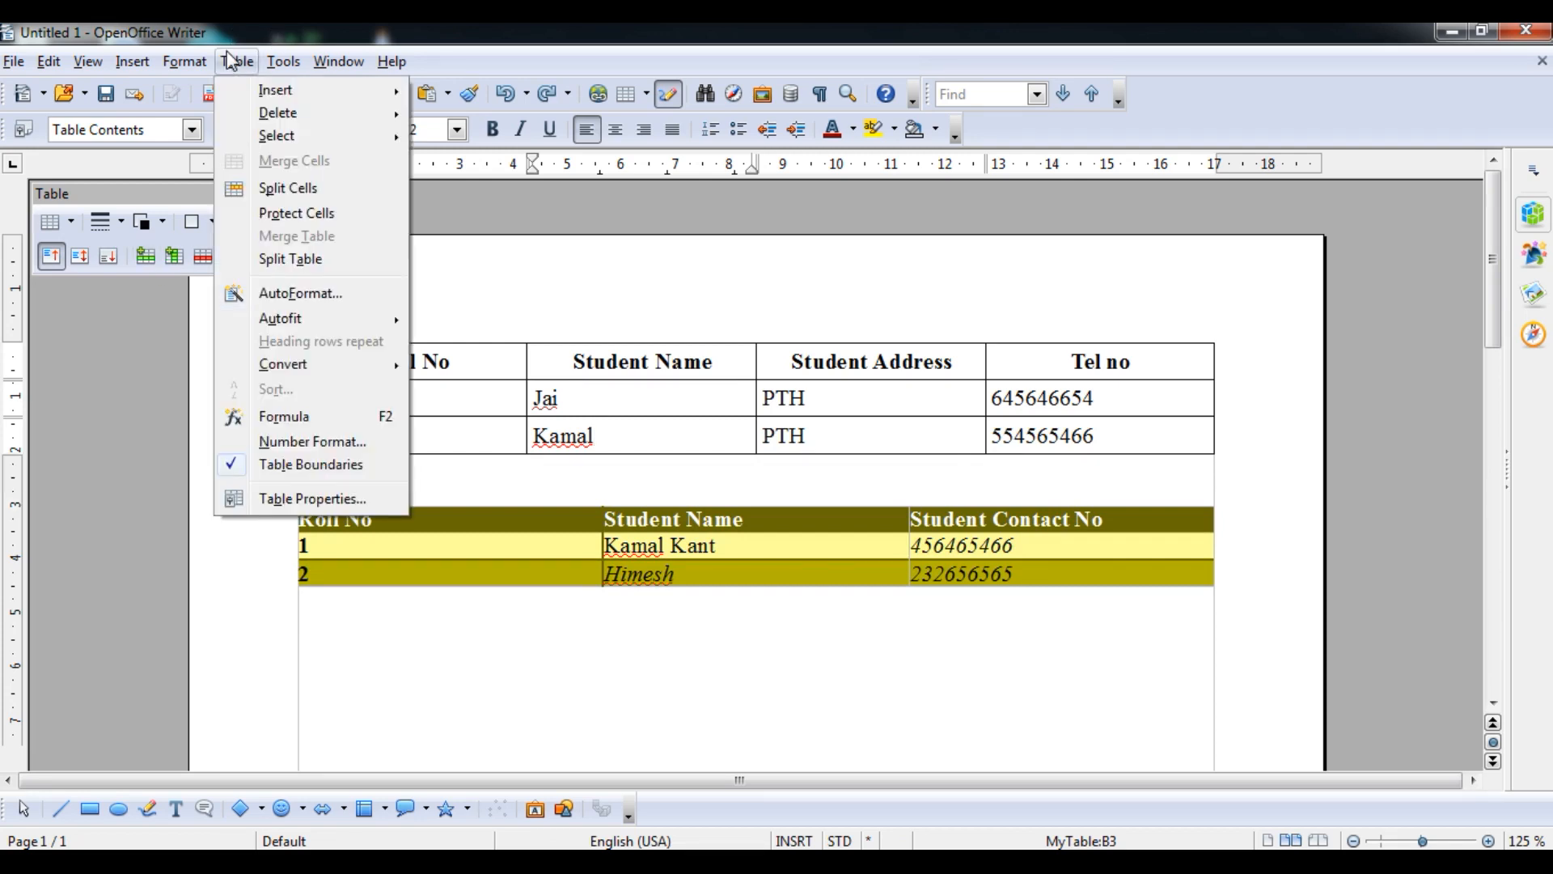
{"action": "mouse_move", "coordinate": [255, 95]}
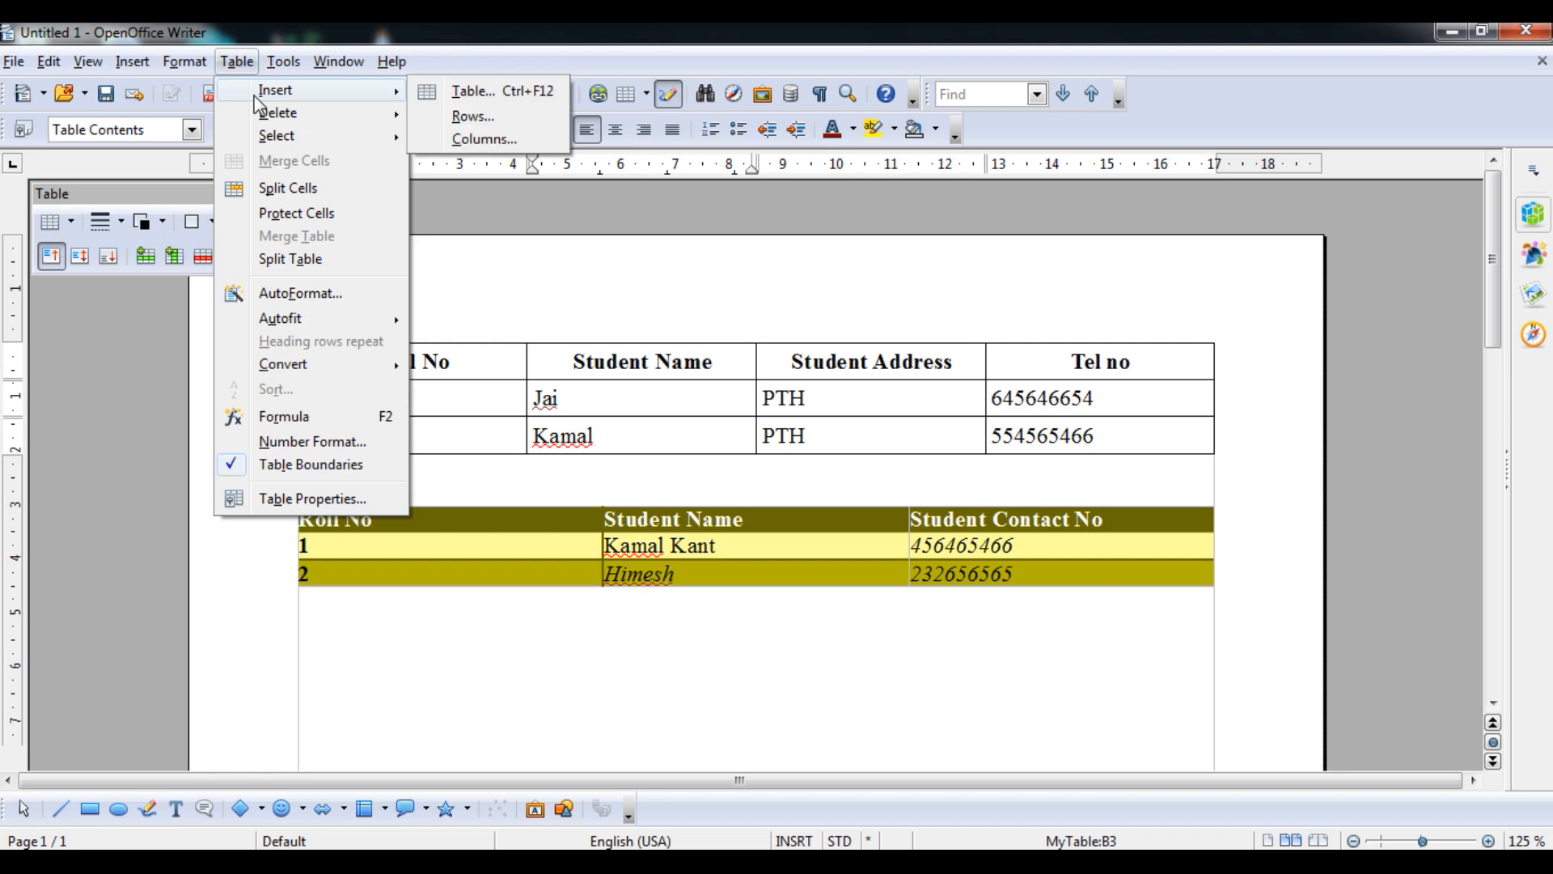
{"action": "left_click", "coordinate": [474, 119]}
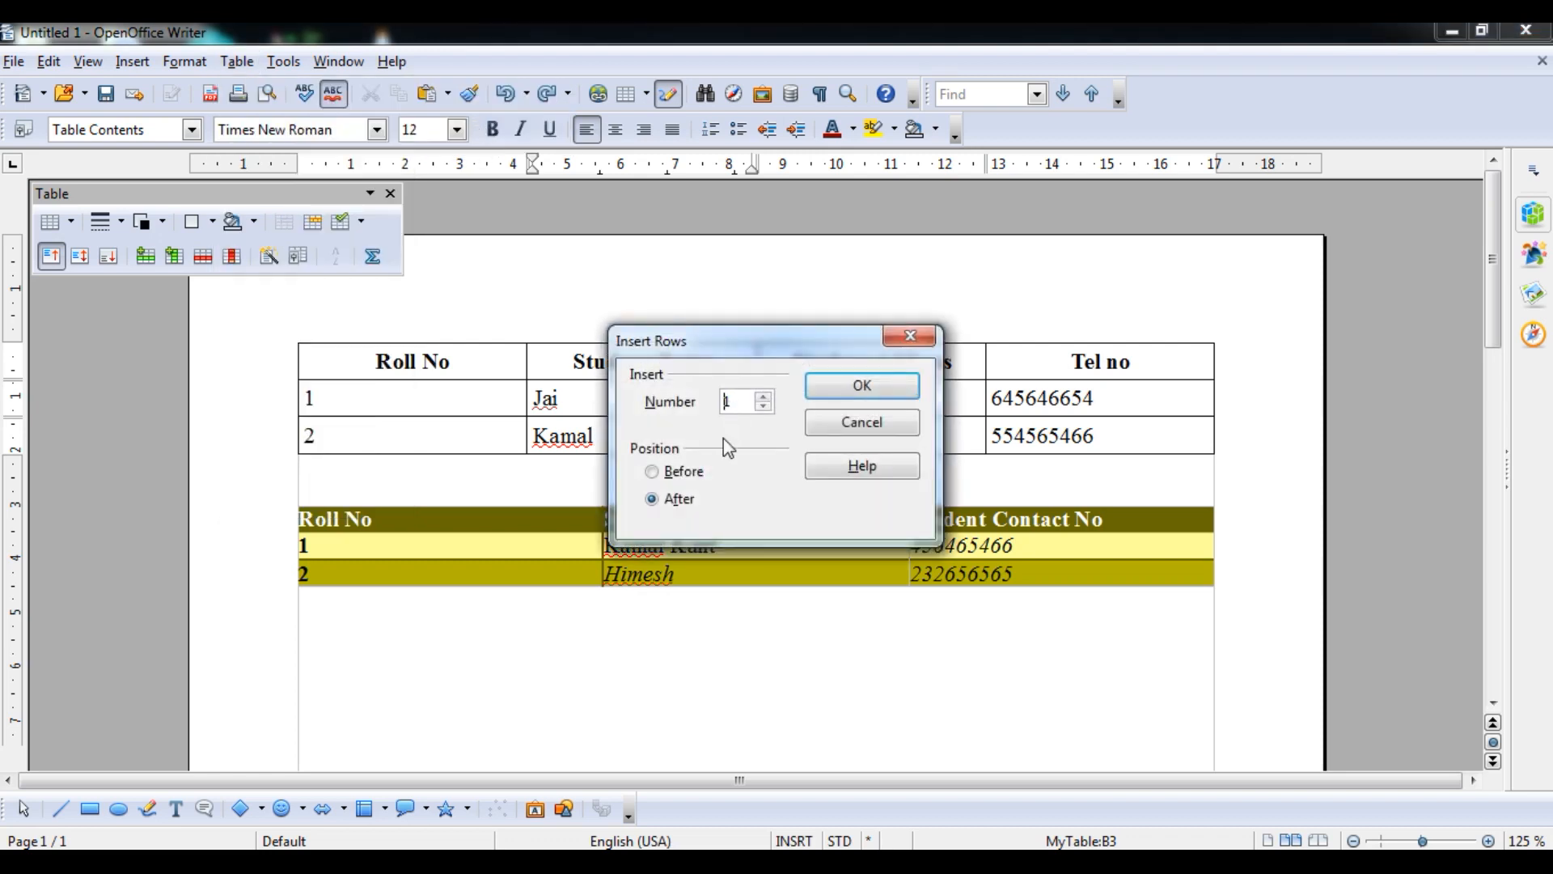
{"action": "left_click_drag", "start_coordinate": [775, 347], "coordinate": [938, 361]}
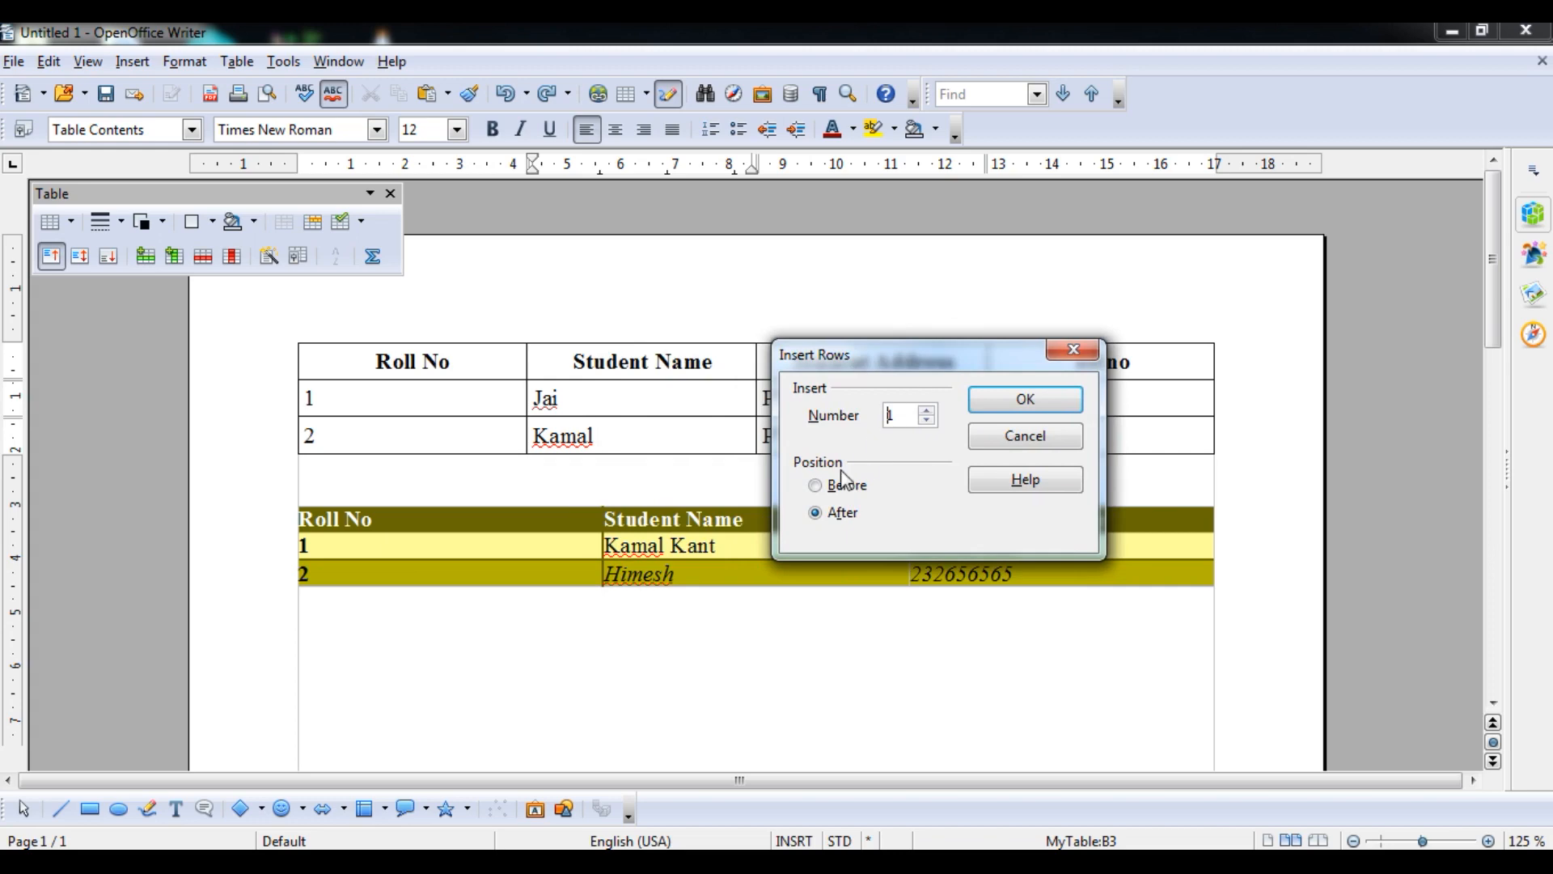
{"action": "left_click", "coordinate": [819, 488]}
{"action": "left_click", "coordinate": [1035, 401]}
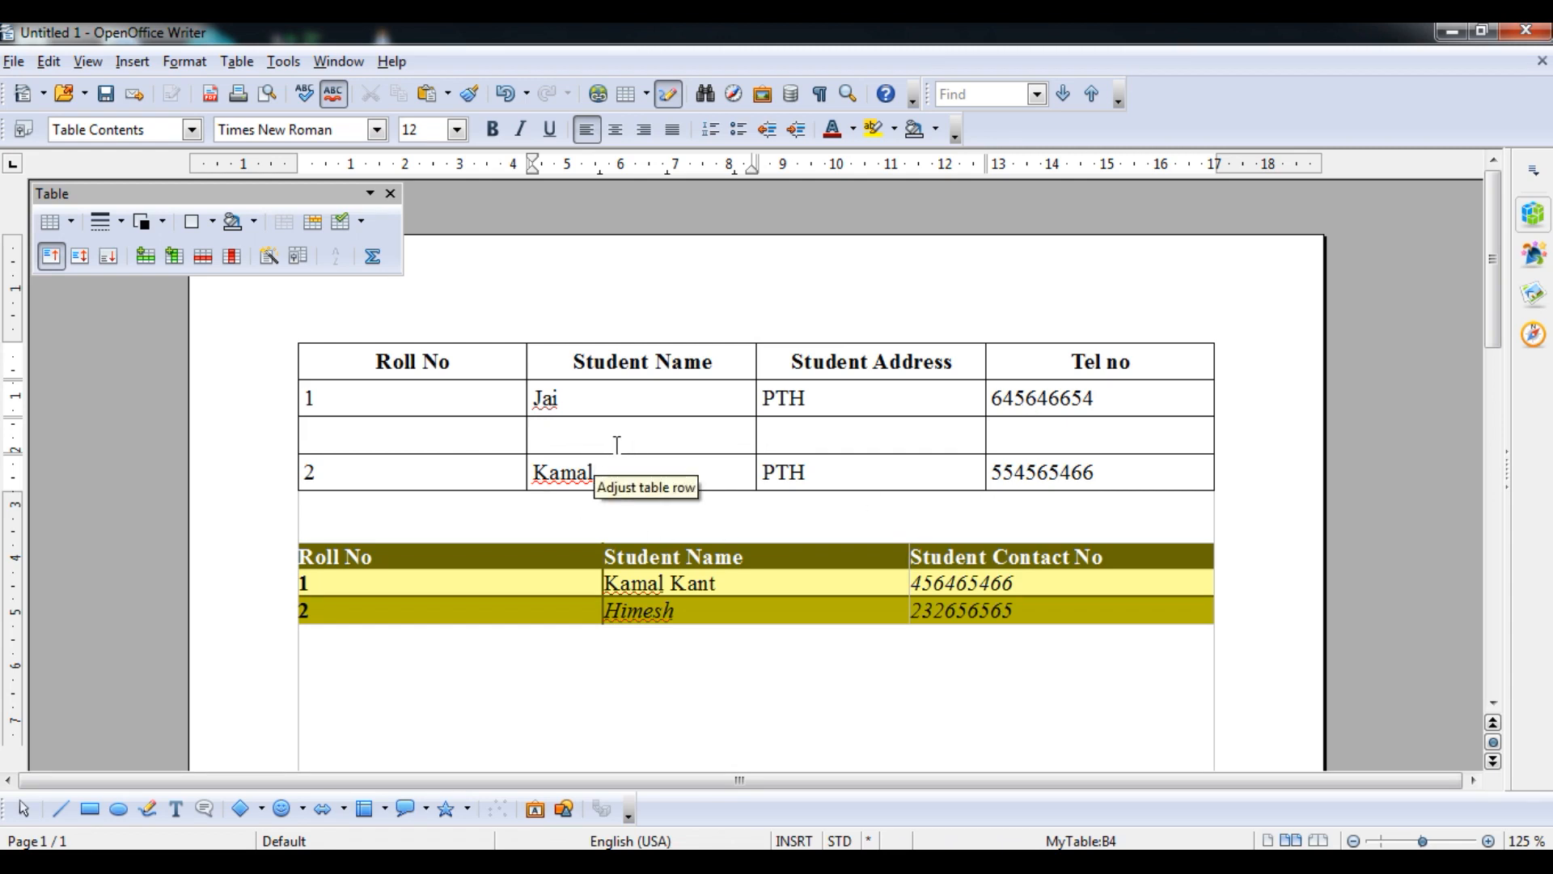
- Insert one row before the roll number 1 row of the first table using the Insert Rows dialog
{"action": "left_click", "coordinate": [598, 398]}
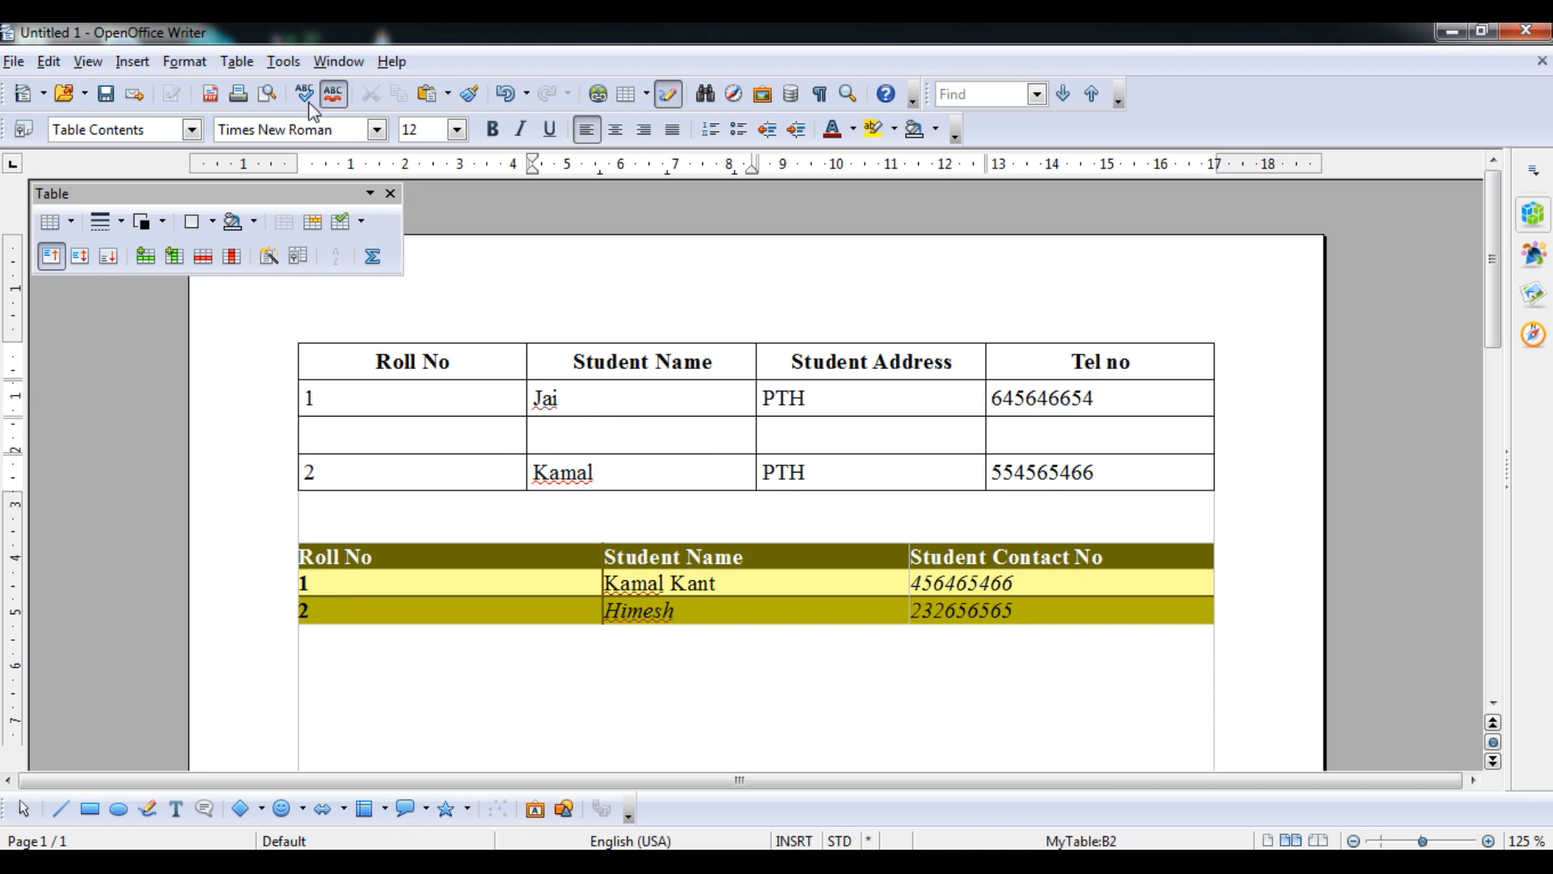
{"action": "left_click", "coordinate": [237, 61]}
{"action": "mouse_move", "coordinate": [376, 90]}
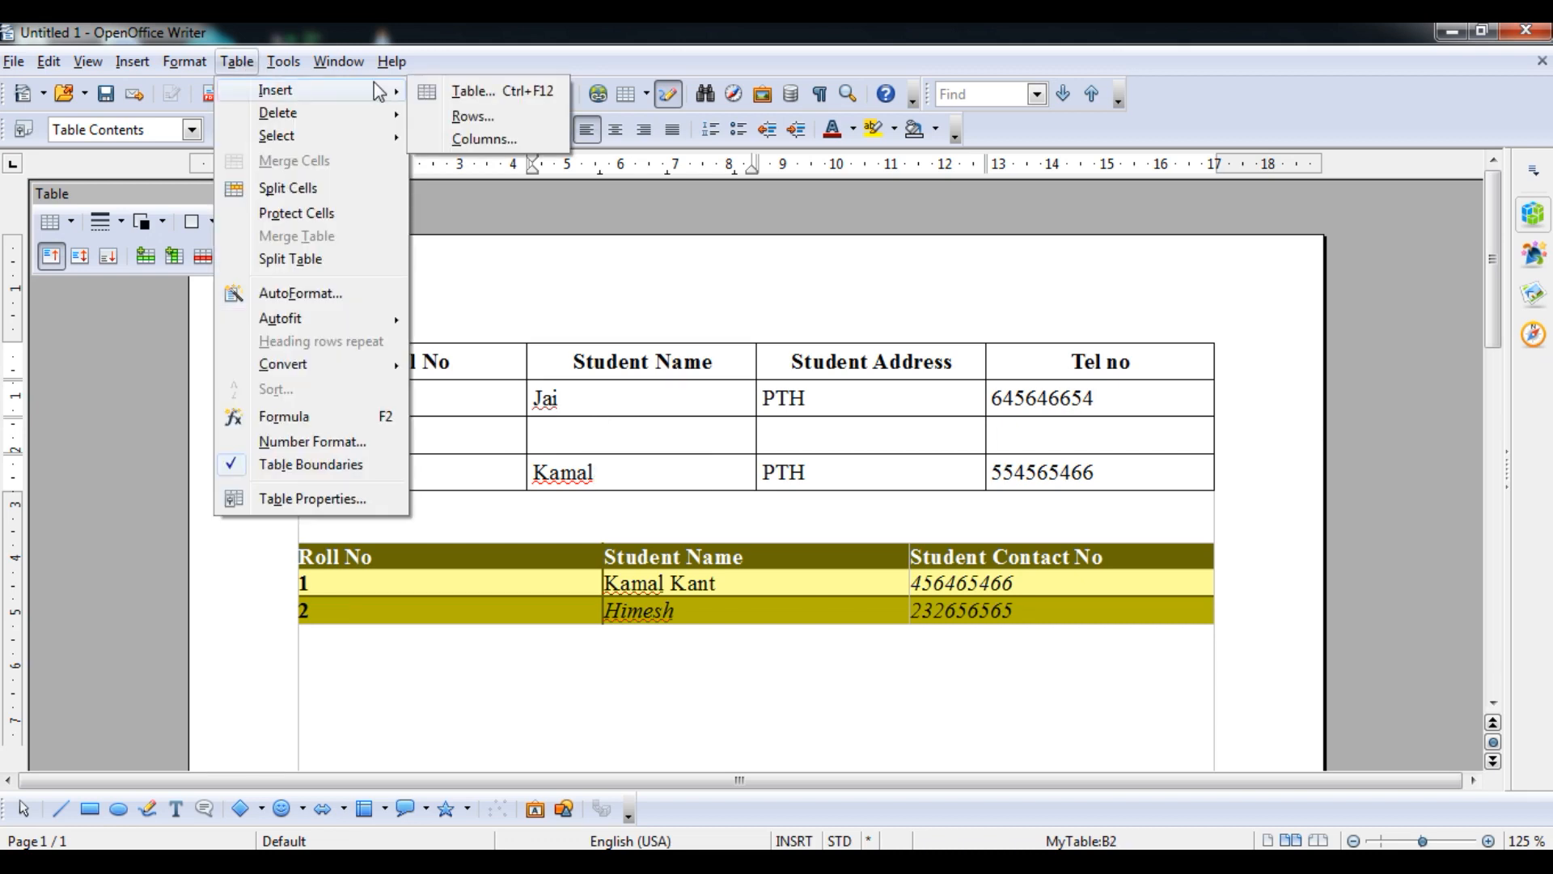
{"action": "left_click", "coordinate": [467, 121]}
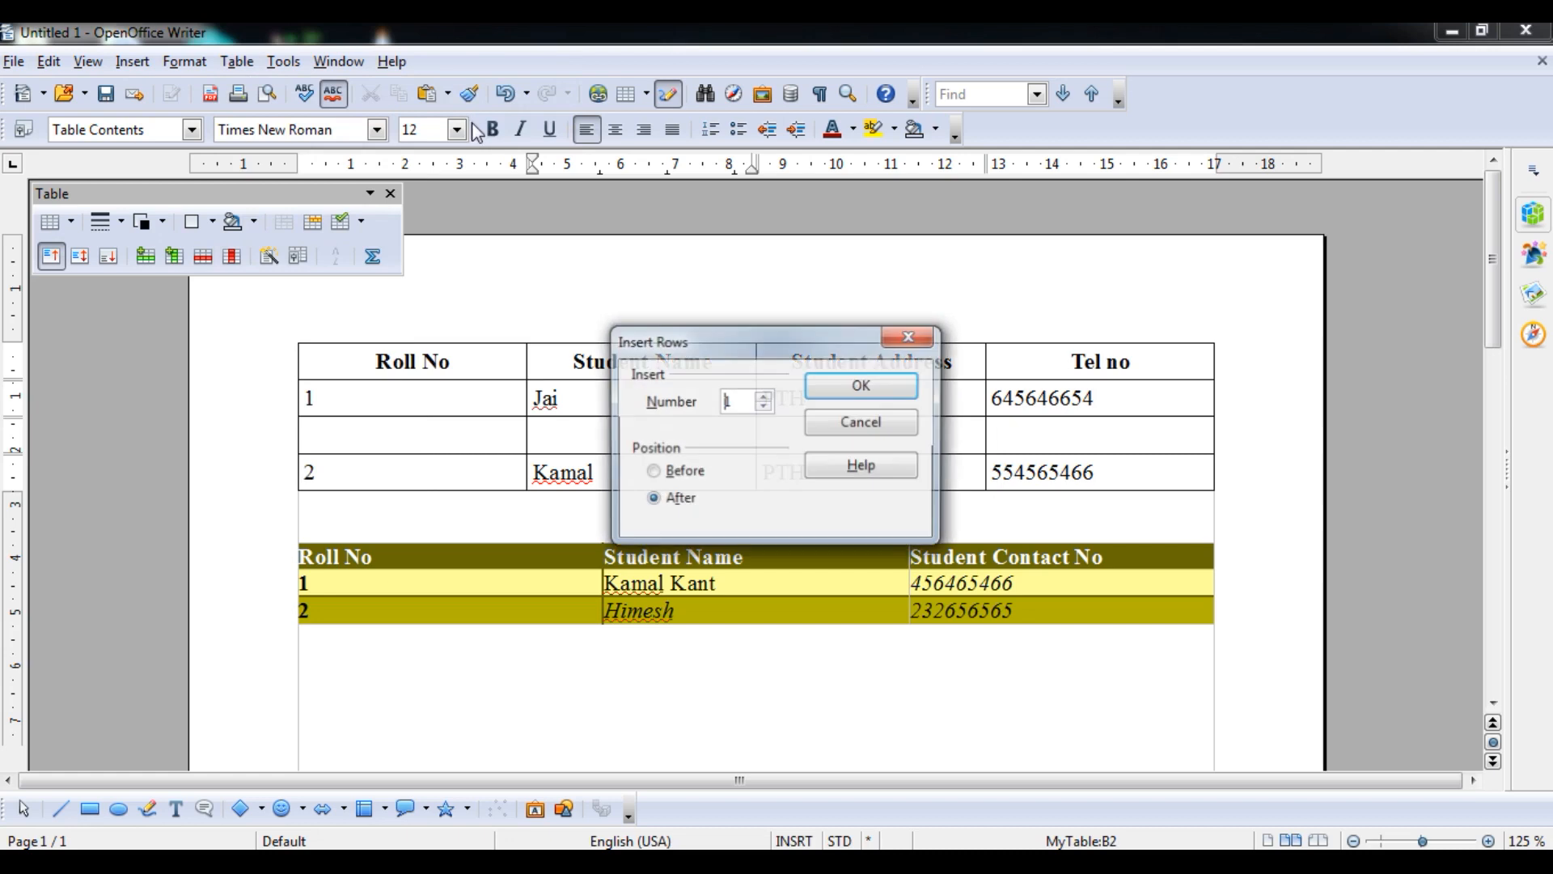
{"action": "left_click", "coordinate": [684, 475]}
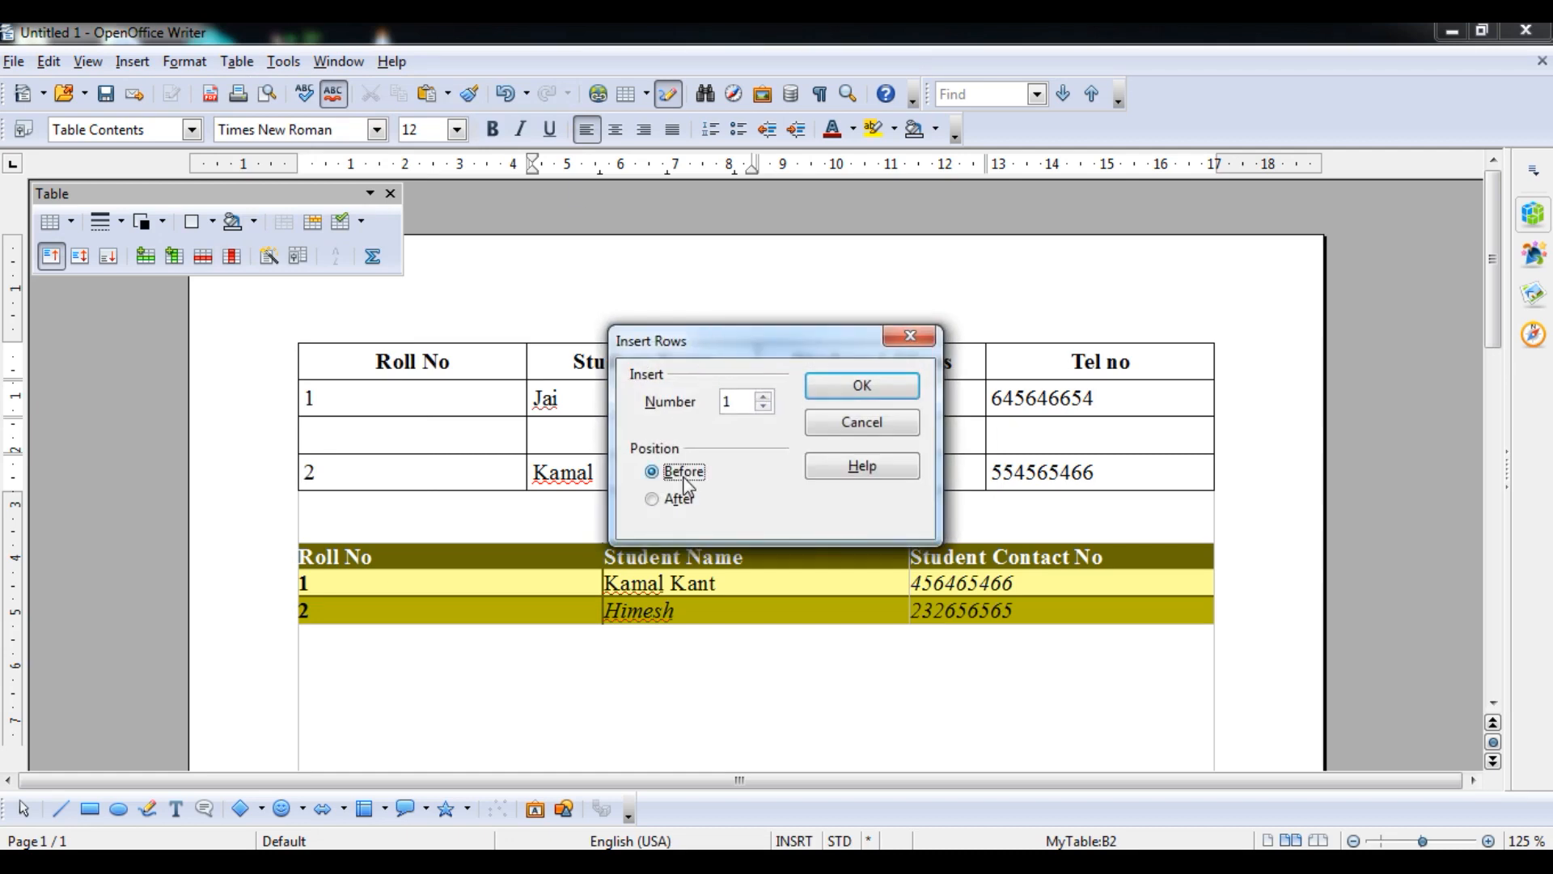
{"action": "left_click", "coordinate": [841, 386]}
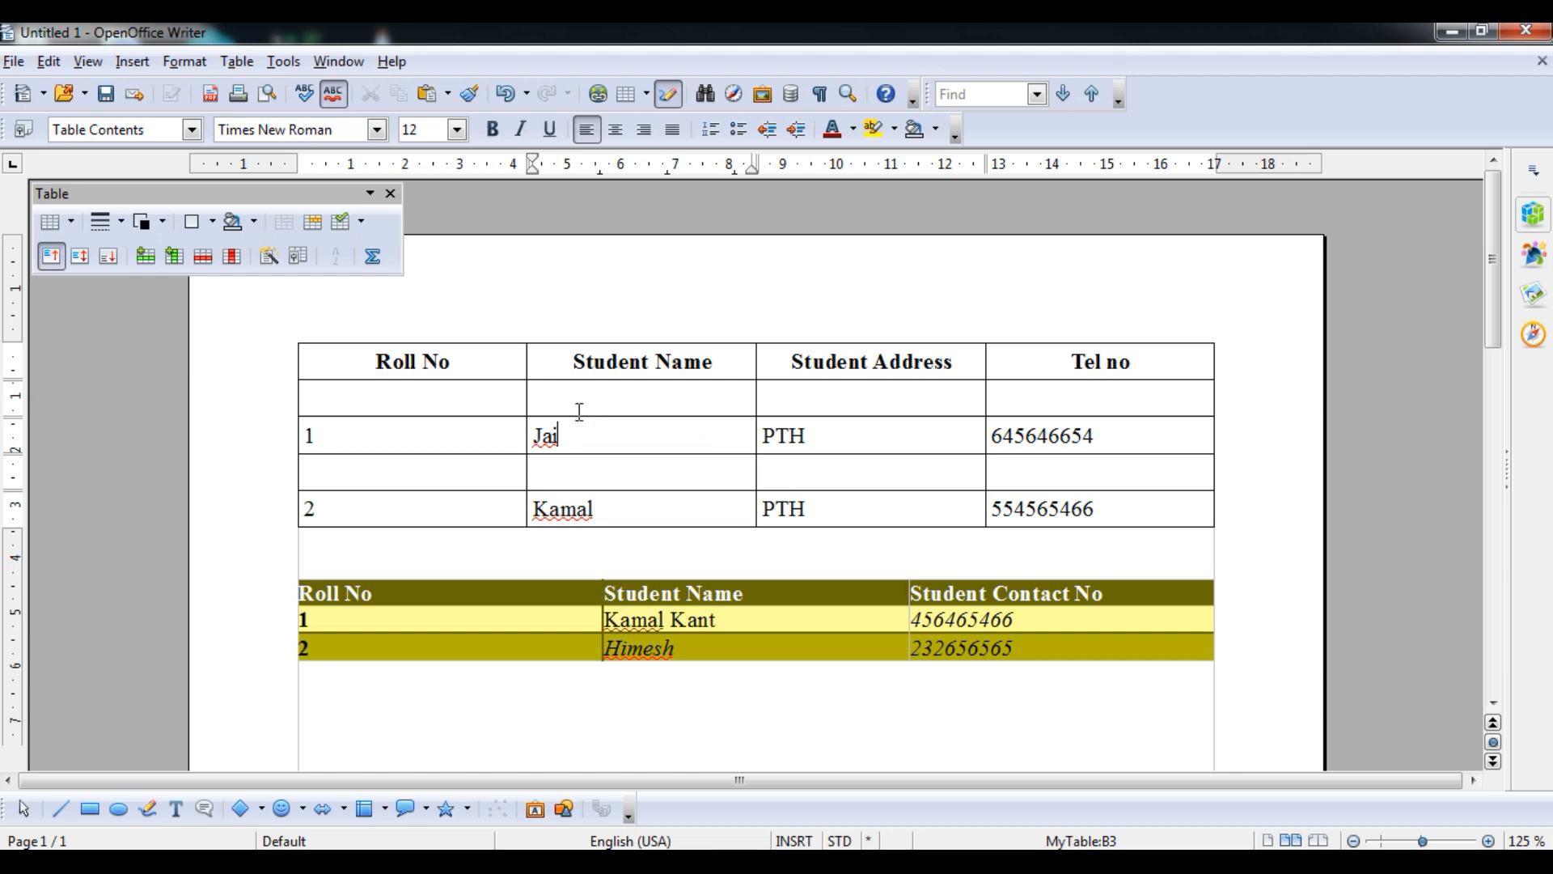
- Renumber the Roll No column of the first table from 1 to 4, including the two empty rows
{"action": "left_click", "coordinate": [365, 401]}
{"action": "type", "text": "1"}
{"action": "key", "text": "BackSpace"}
{"action": "type", "text": "2"}
{"action": "type", "text": "3"}
{"action": "key", "text": "Down"}
{"action": "key", "text": "BackSpace"}
{"action": "type", "text": "4"}
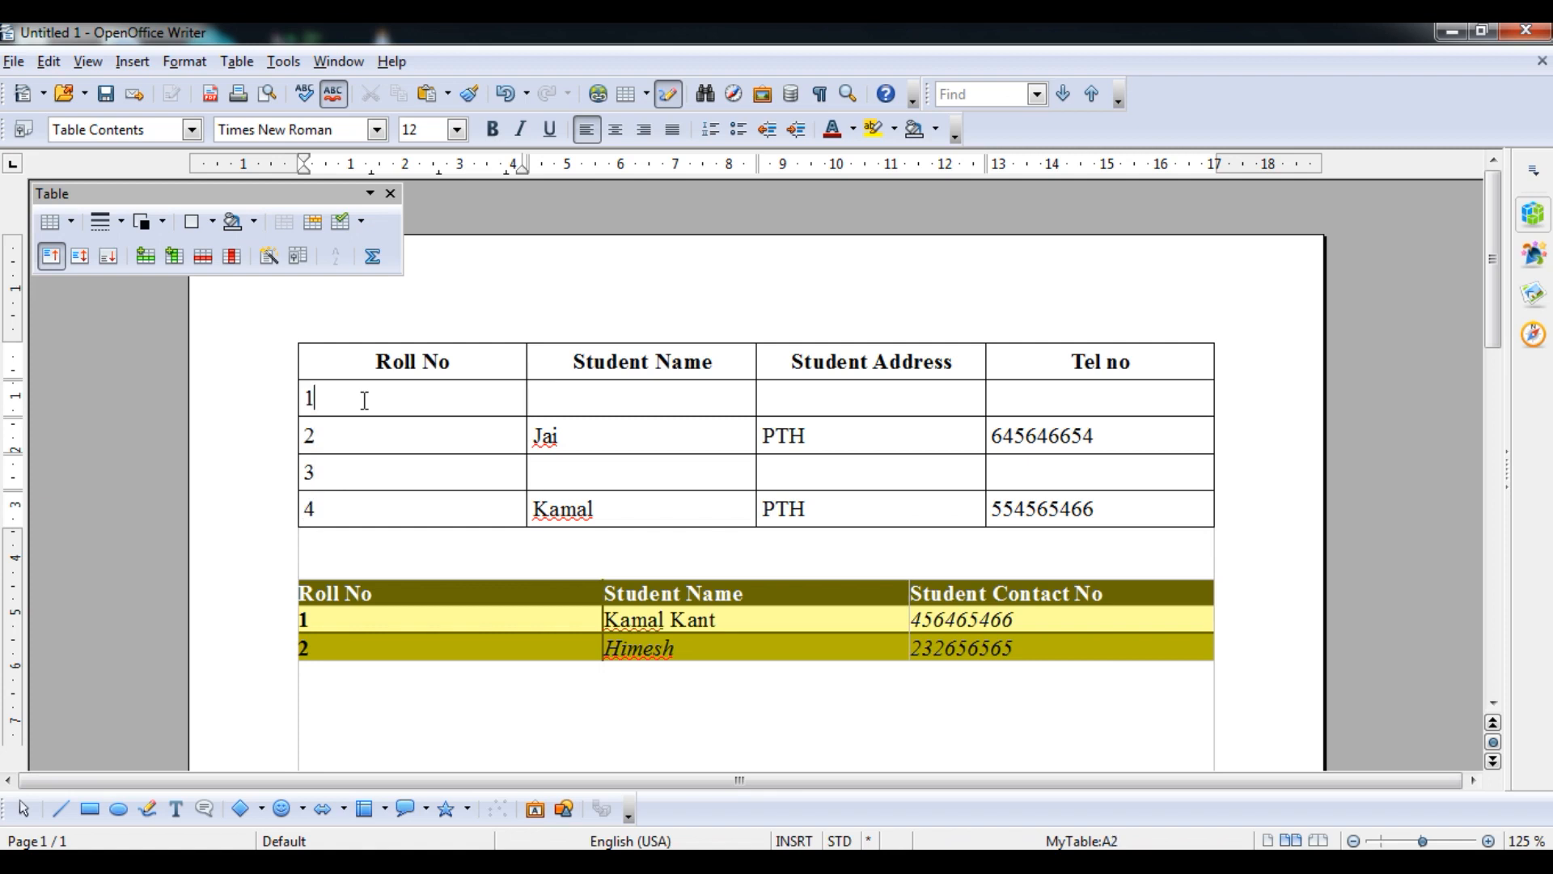
- Fill the roll number 1 row of the first table with the student's name, address and telephone number
{"action": "type", "text": "Ramesh"}
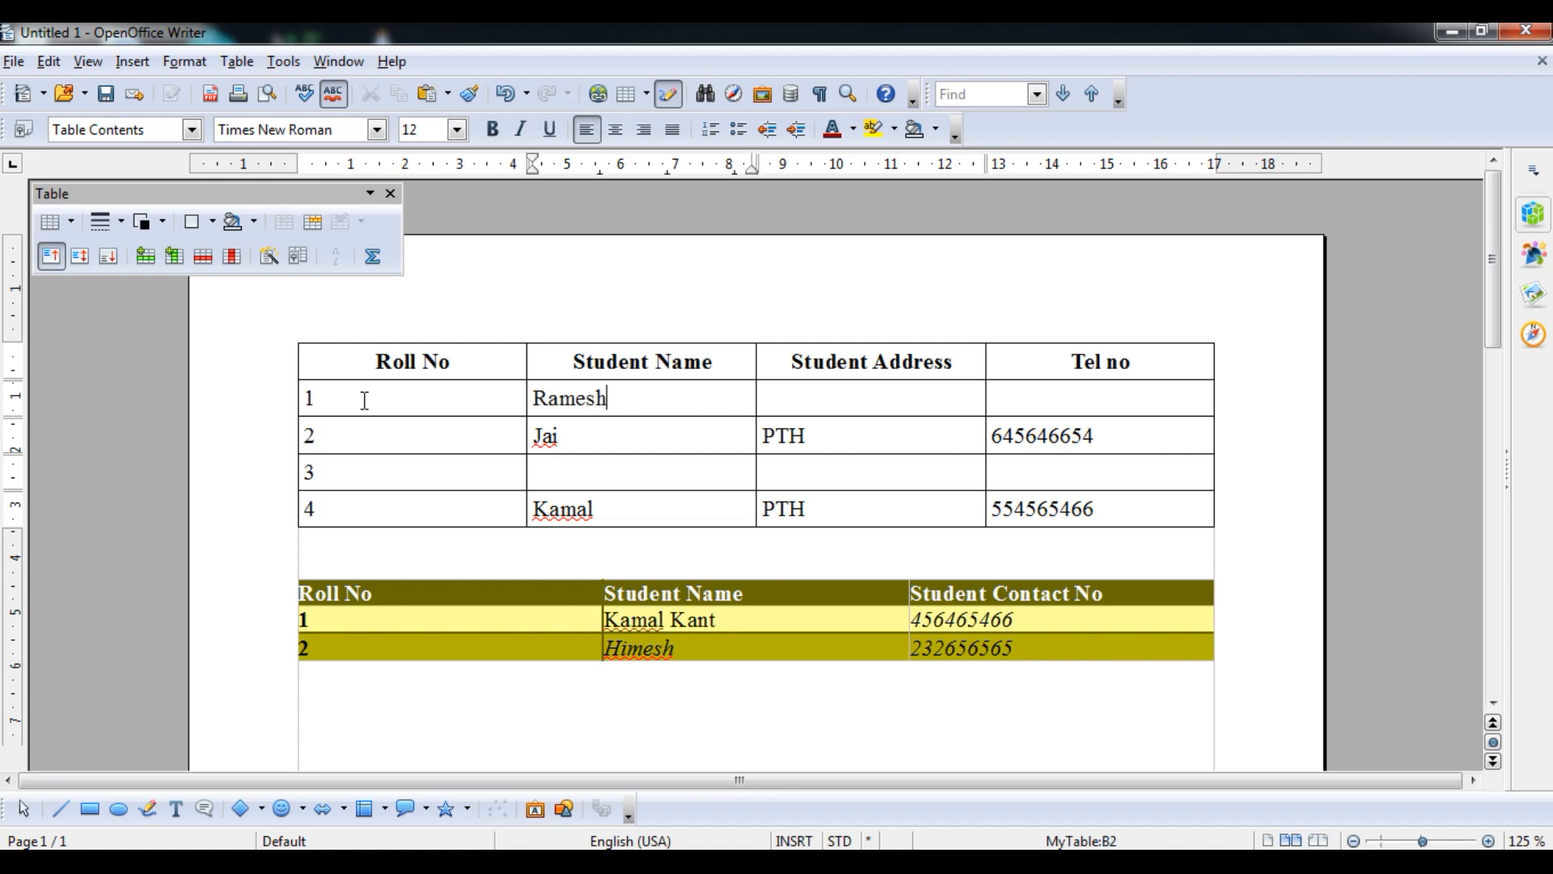
{"action": "key", "text": "Tab"}
{"action": "type", "text": "ALM"}
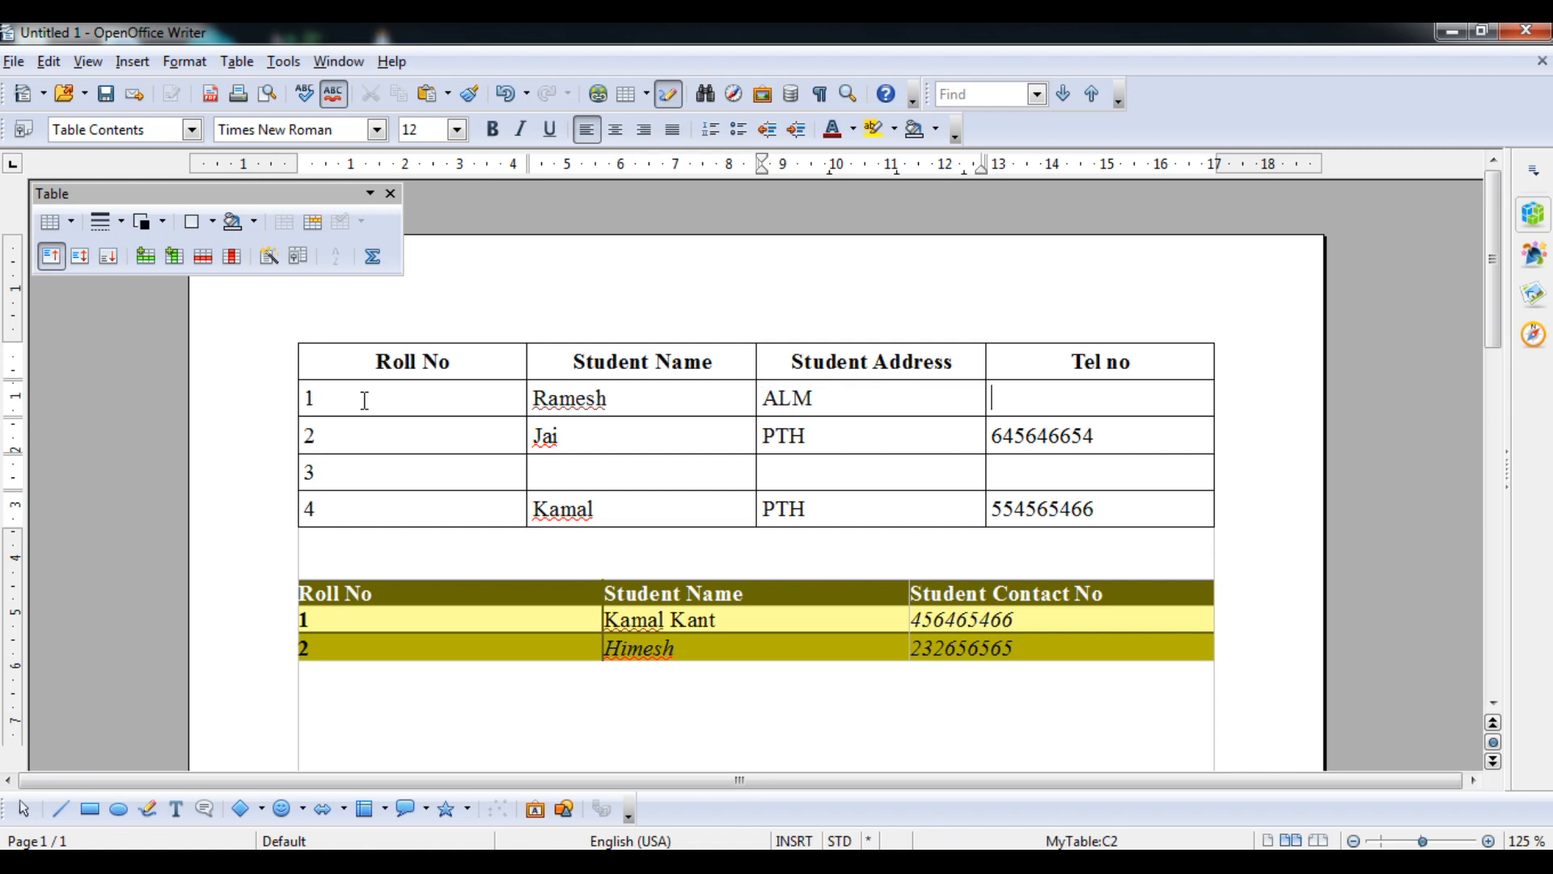
{"action": "key", "text": "Tab"}
{"action": "type", "text": "787856455"}
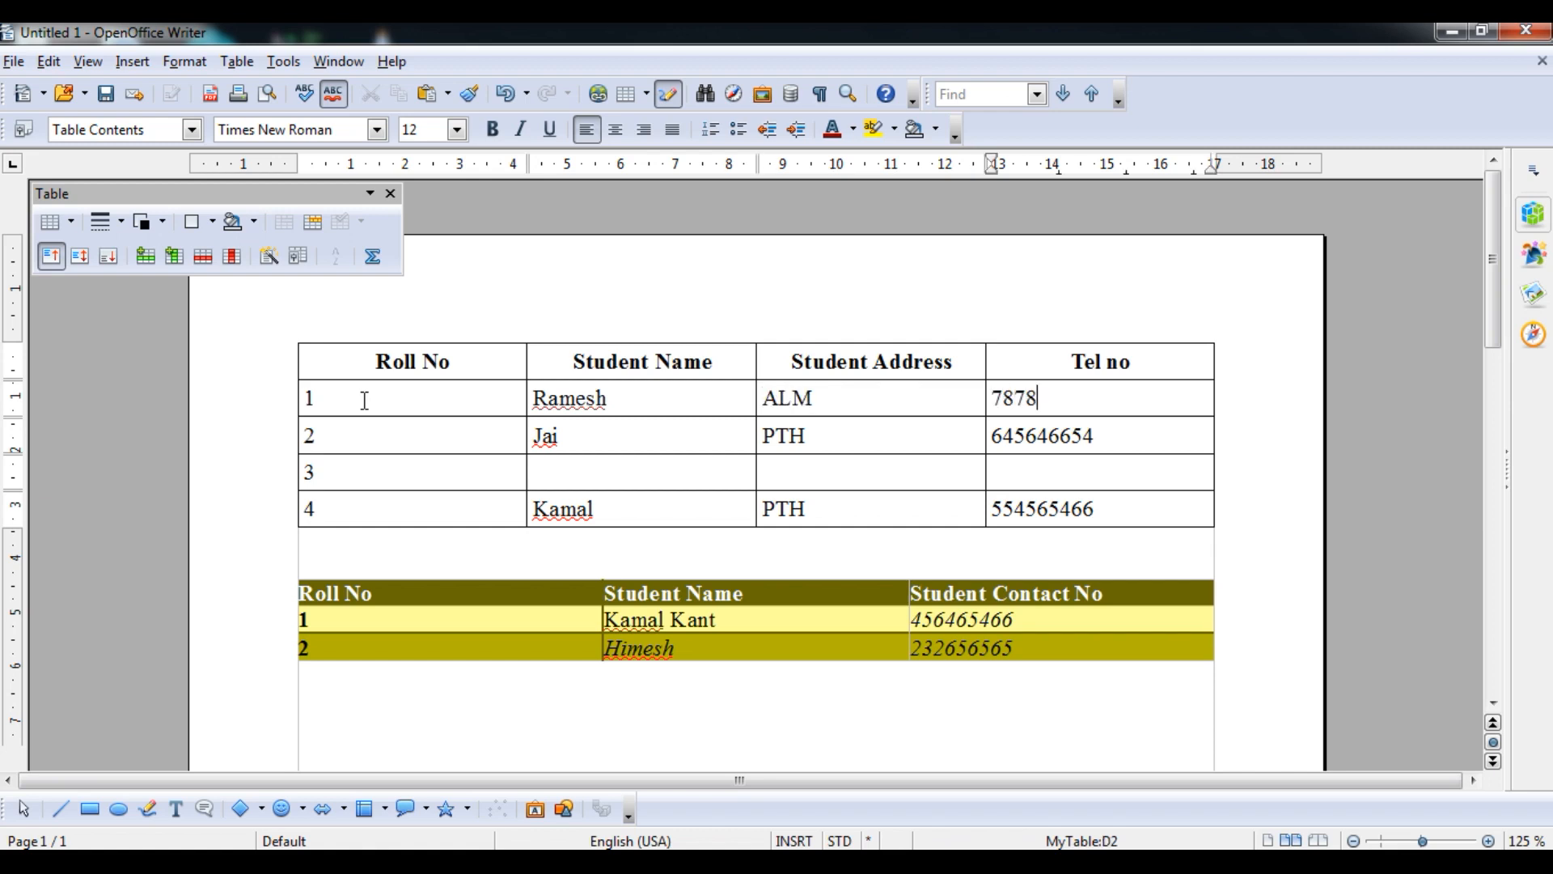
- Fill the roll number 3 row of the first table with the student's name, address and telephone number
{"action": "key", "text": "Tab"}
{"action": "key", "text": "Tab"}
{"action": "key", "text": "Tab"}
{"action": "left_click", "coordinate": [543, 472]}
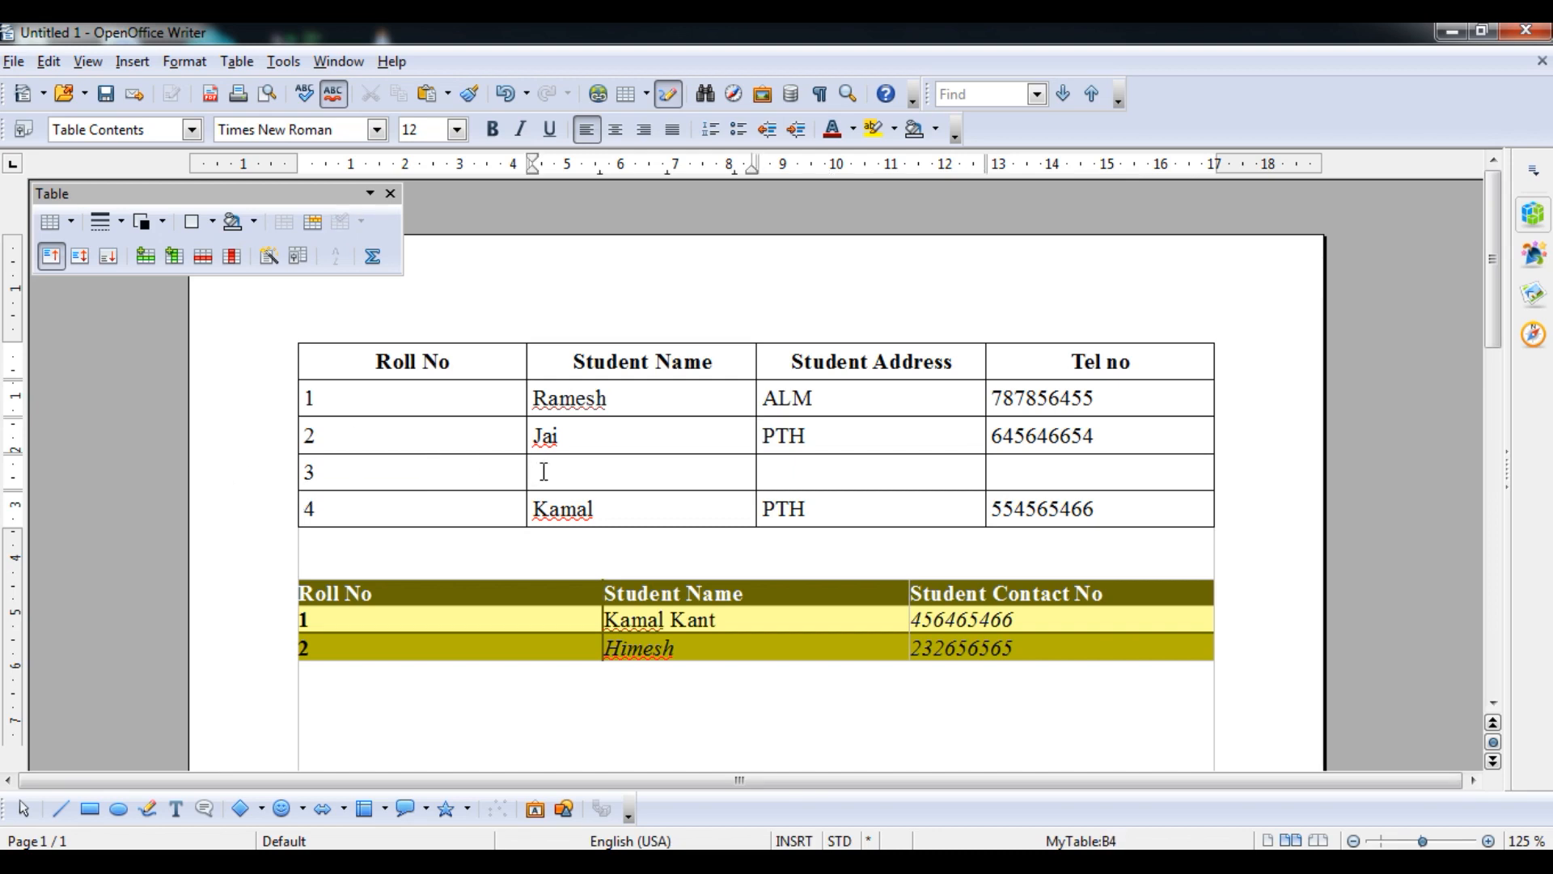
{"action": "type", "text": "Pooja"}
{"action": "key", "text": "Tab"}
{"action": "type", "text": "A"}
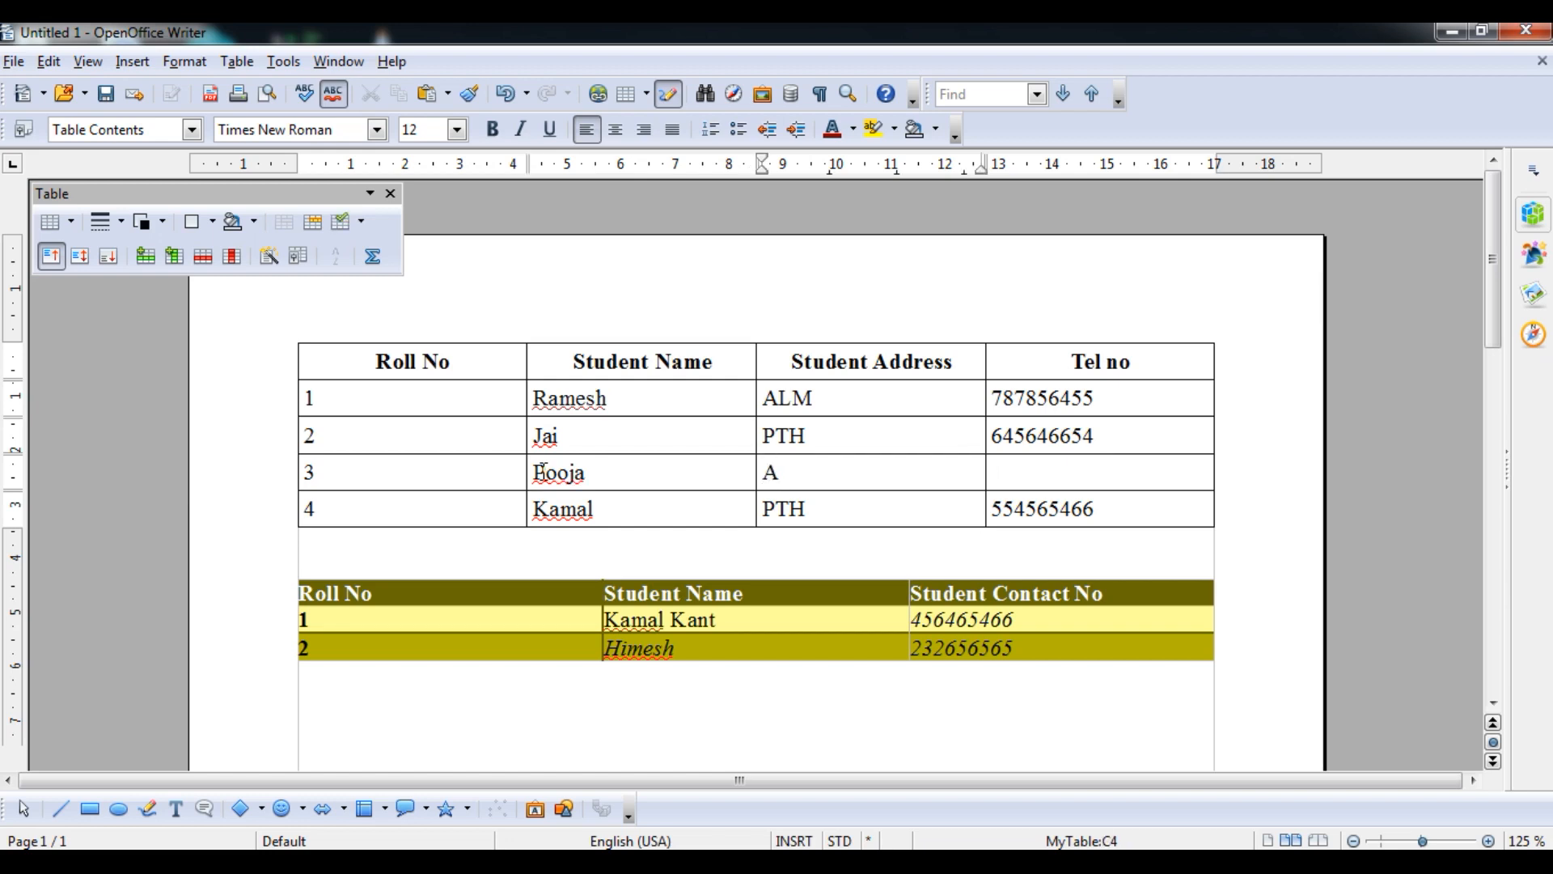
{"action": "type", "text": "LM556464666"}
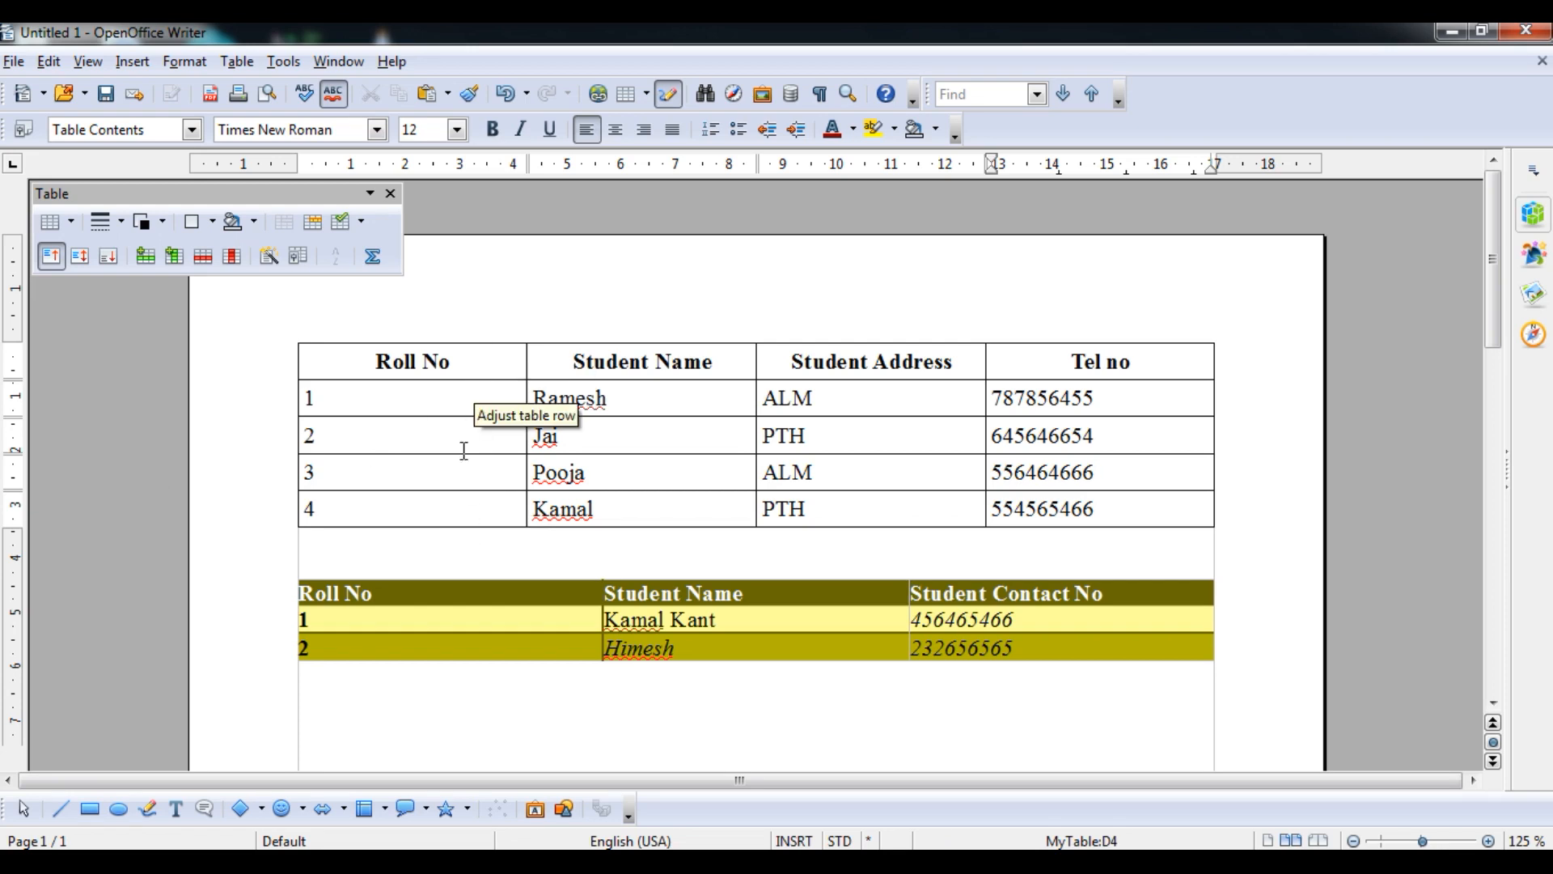
- Insert a column after Roll No in the first table and give it the heading "SR No"
{"action": "left_click", "coordinate": [509, 393]}
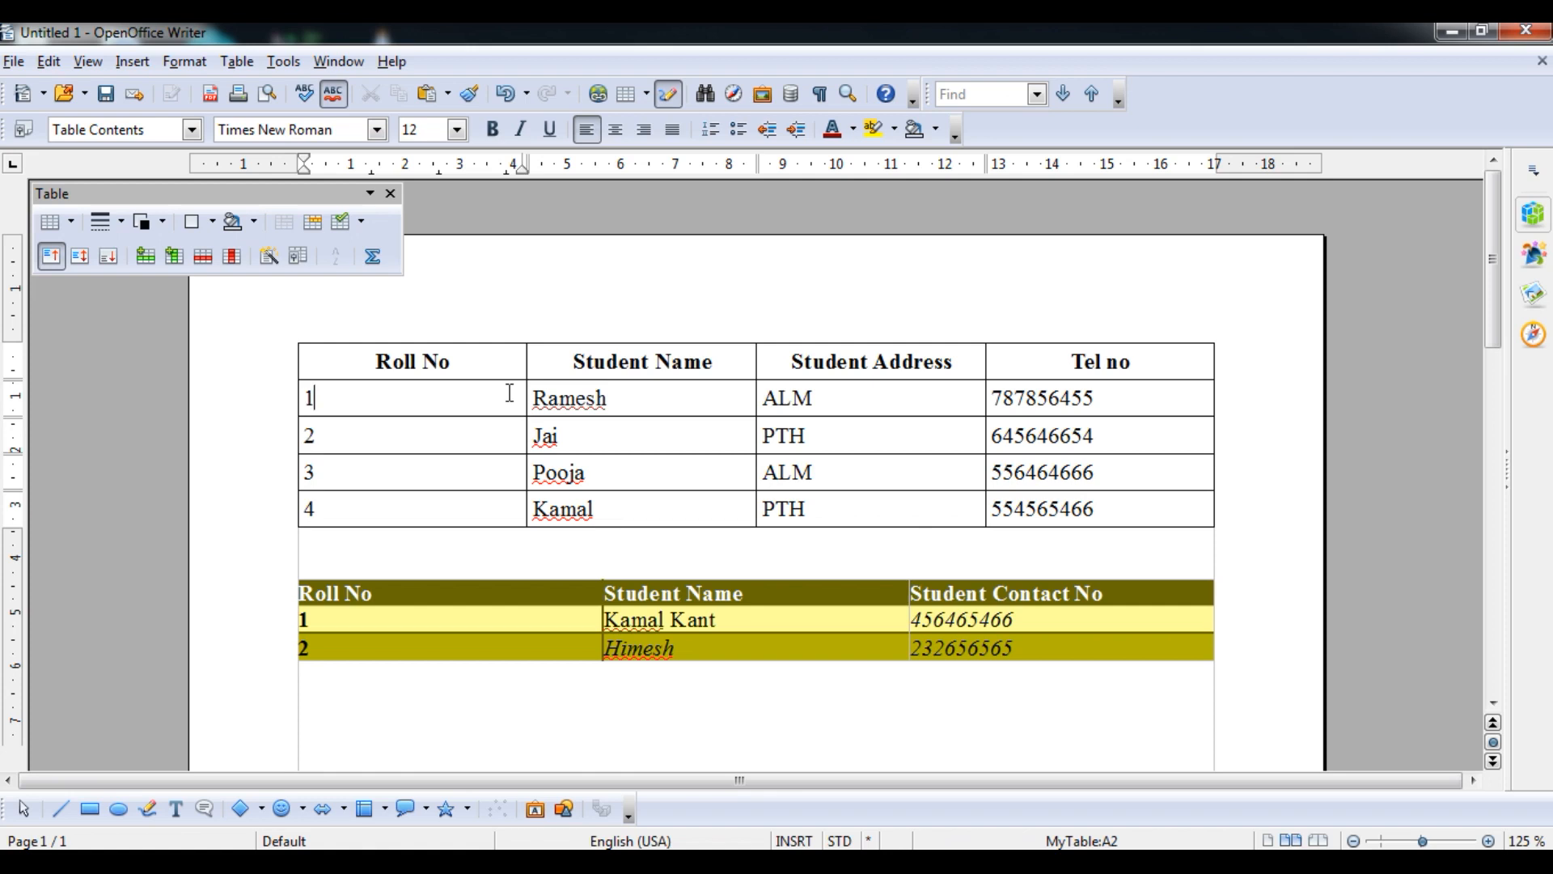
{"action": "left_click", "coordinate": [173, 257]}
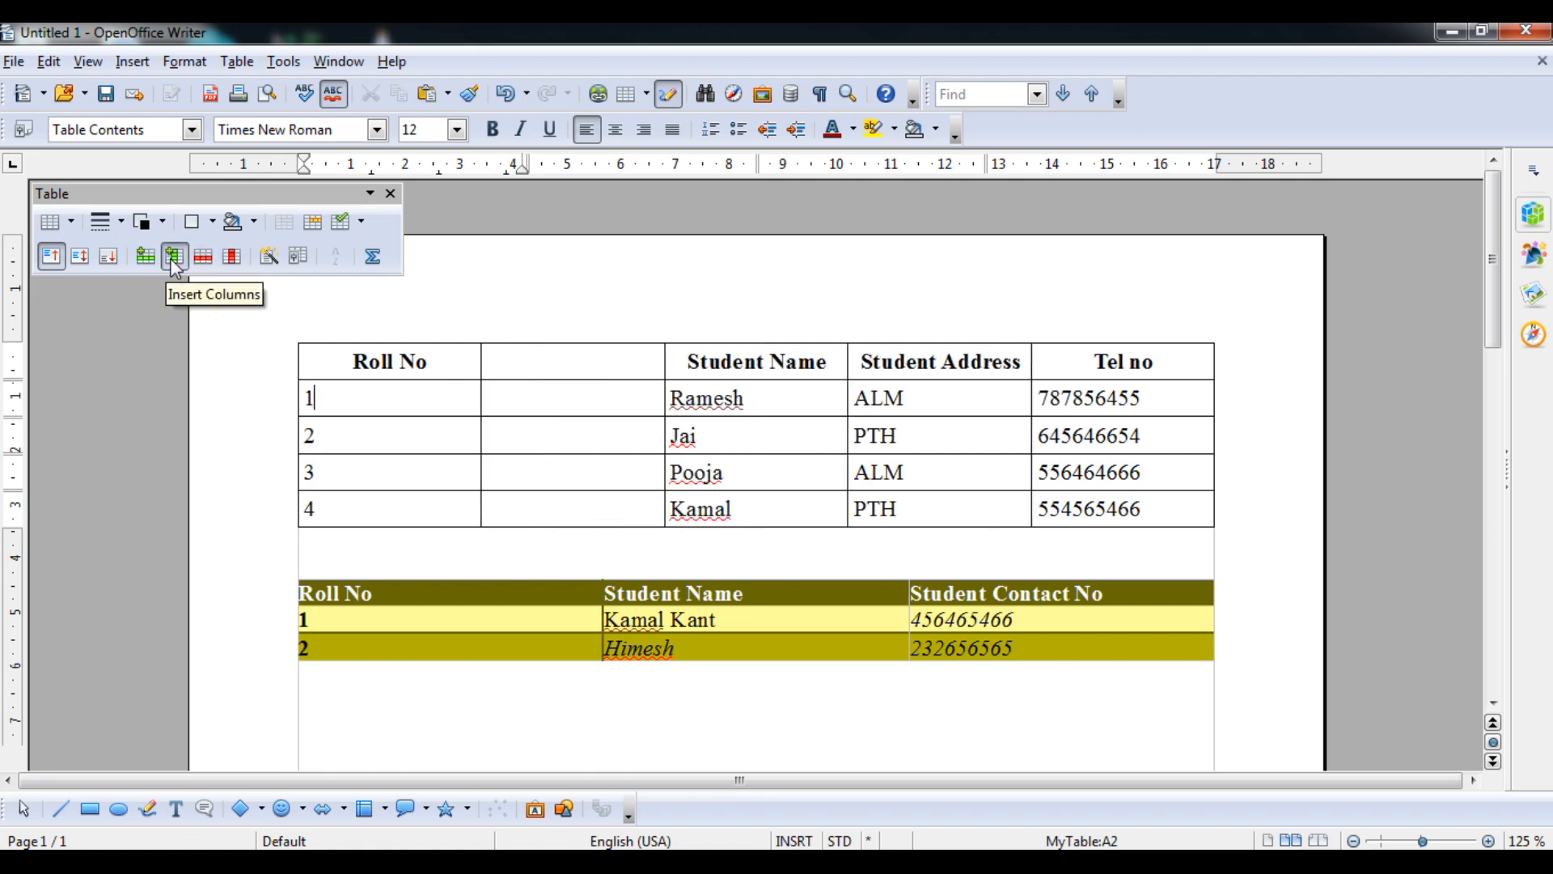
{"action": "left_click", "coordinate": [543, 364]}
{"action": "type", "text": "SR No"}
{"action": "key", "text": "Tab"}
- Fill the SR No column of the first table with 568, 567, 235 and 564 for roll numbers 1 to 4
{"action": "left_click", "coordinate": [591, 399]}
{"action": "type", "text": "568"}
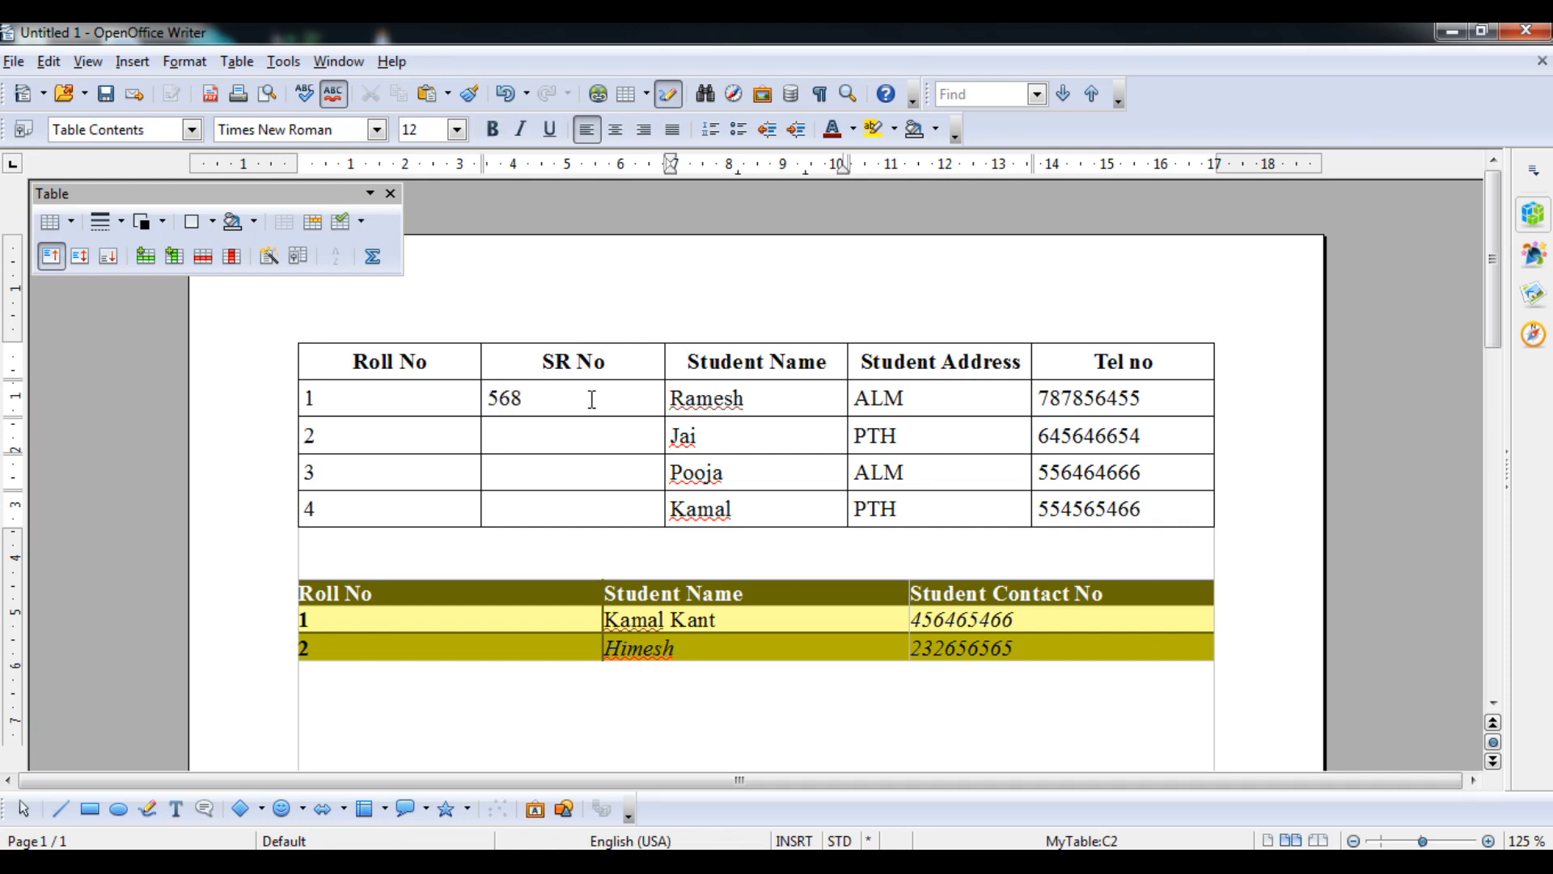
{"action": "left_click", "coordinate": [575, 430]}
{"action": "type", "text": "568"}
{"action": "key", "text": "BackSpace"}
{"action": "type", "text": "7"}
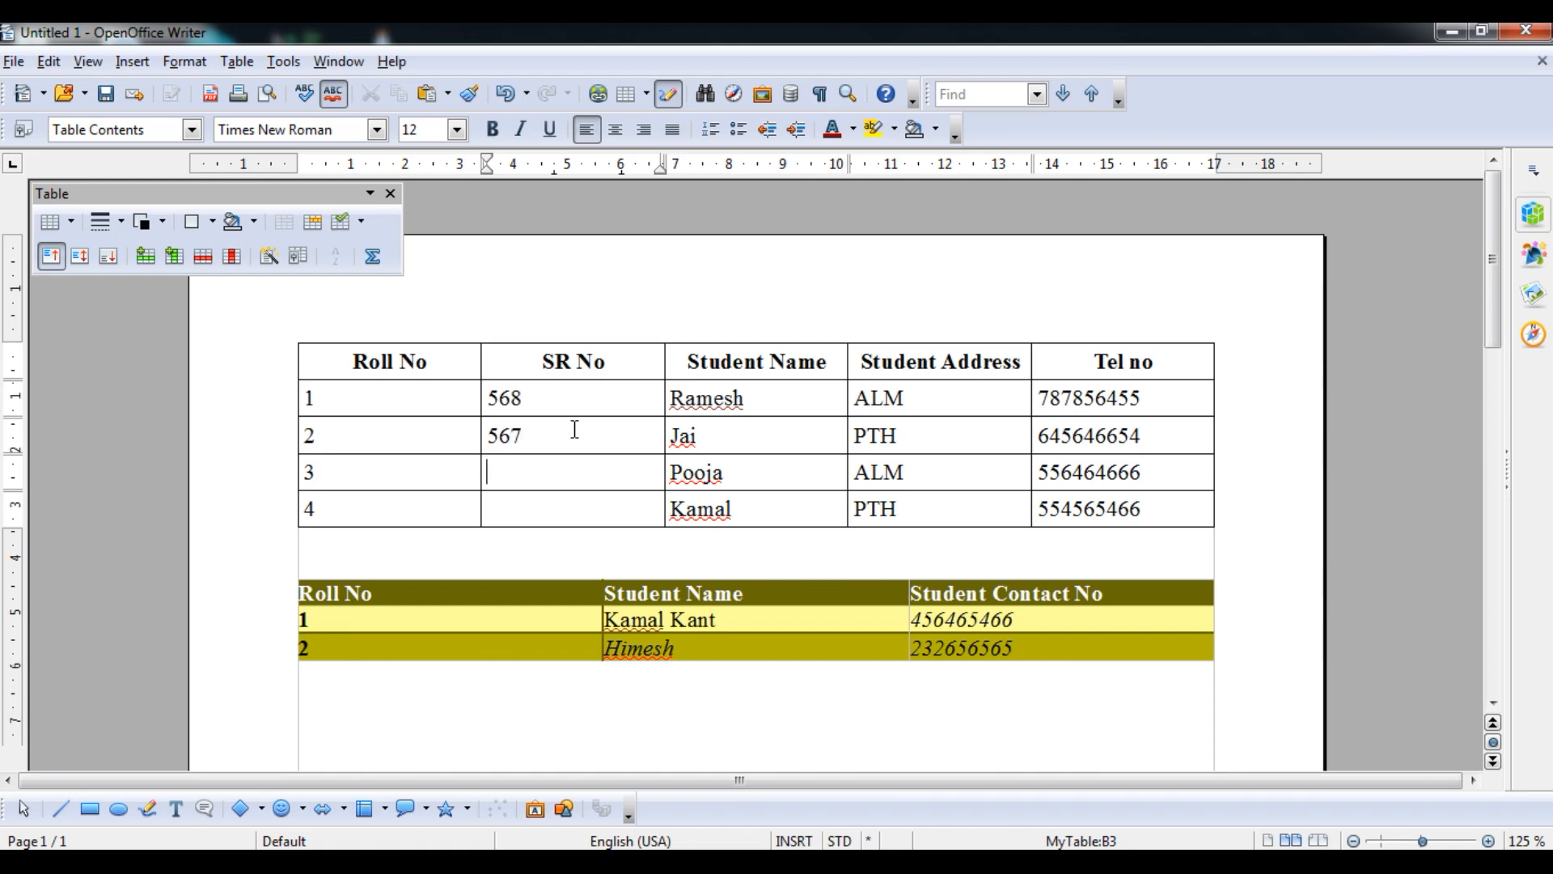
{"action": "type", "text": "235"}
{"action": "key", "text": "Down"}
{"action": "type", "text": "564"}
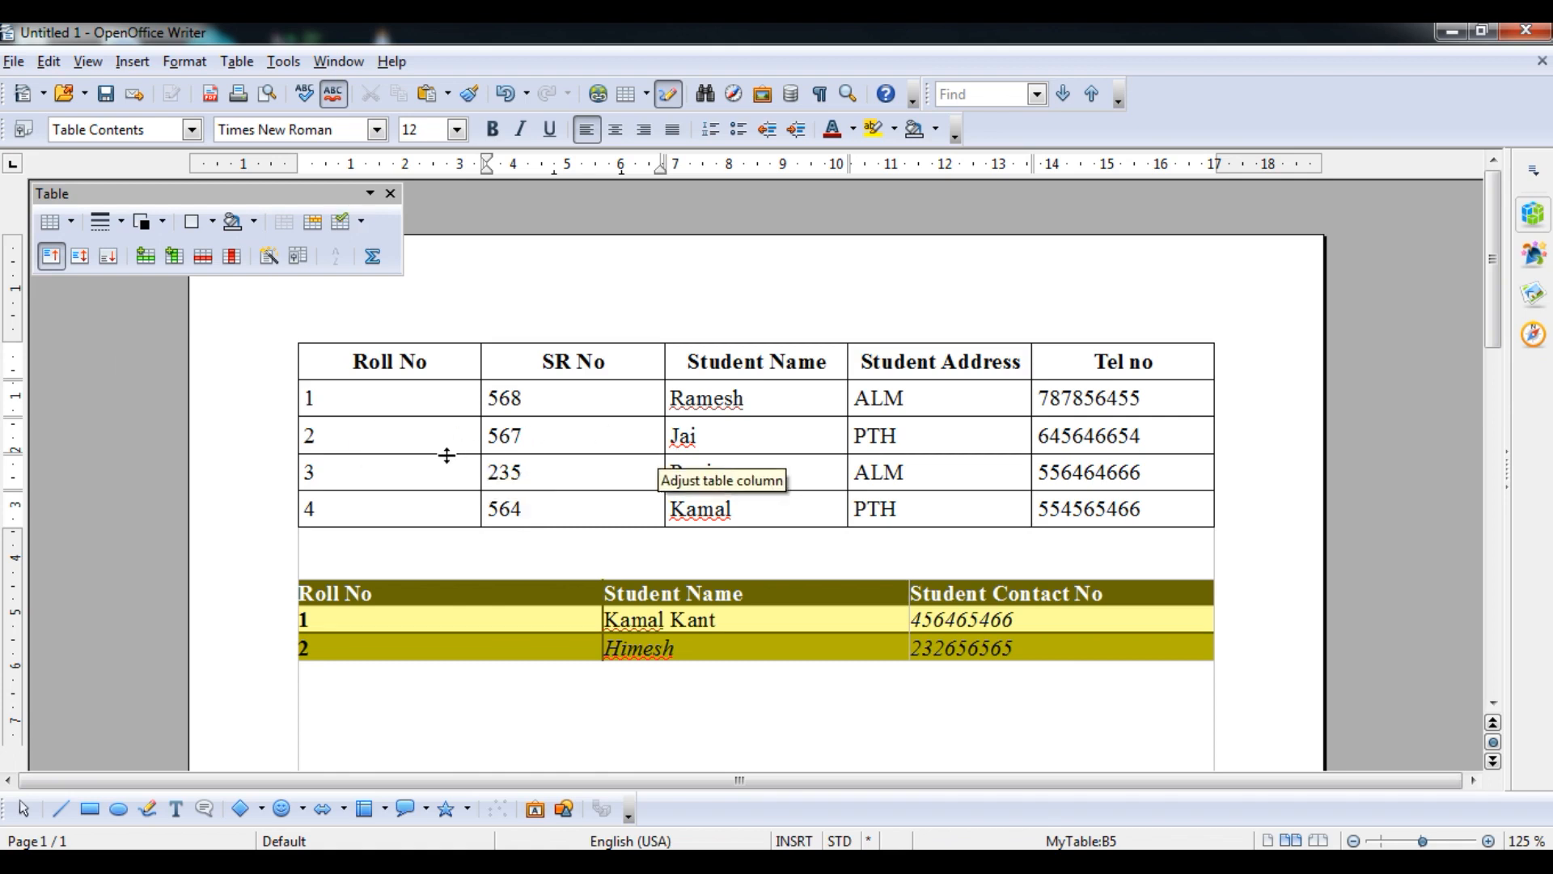
- Insert one column before the Roll No column of the second table using the Insert Columns dialog
{"action": "left_click", "coordinate": [546, 619]}
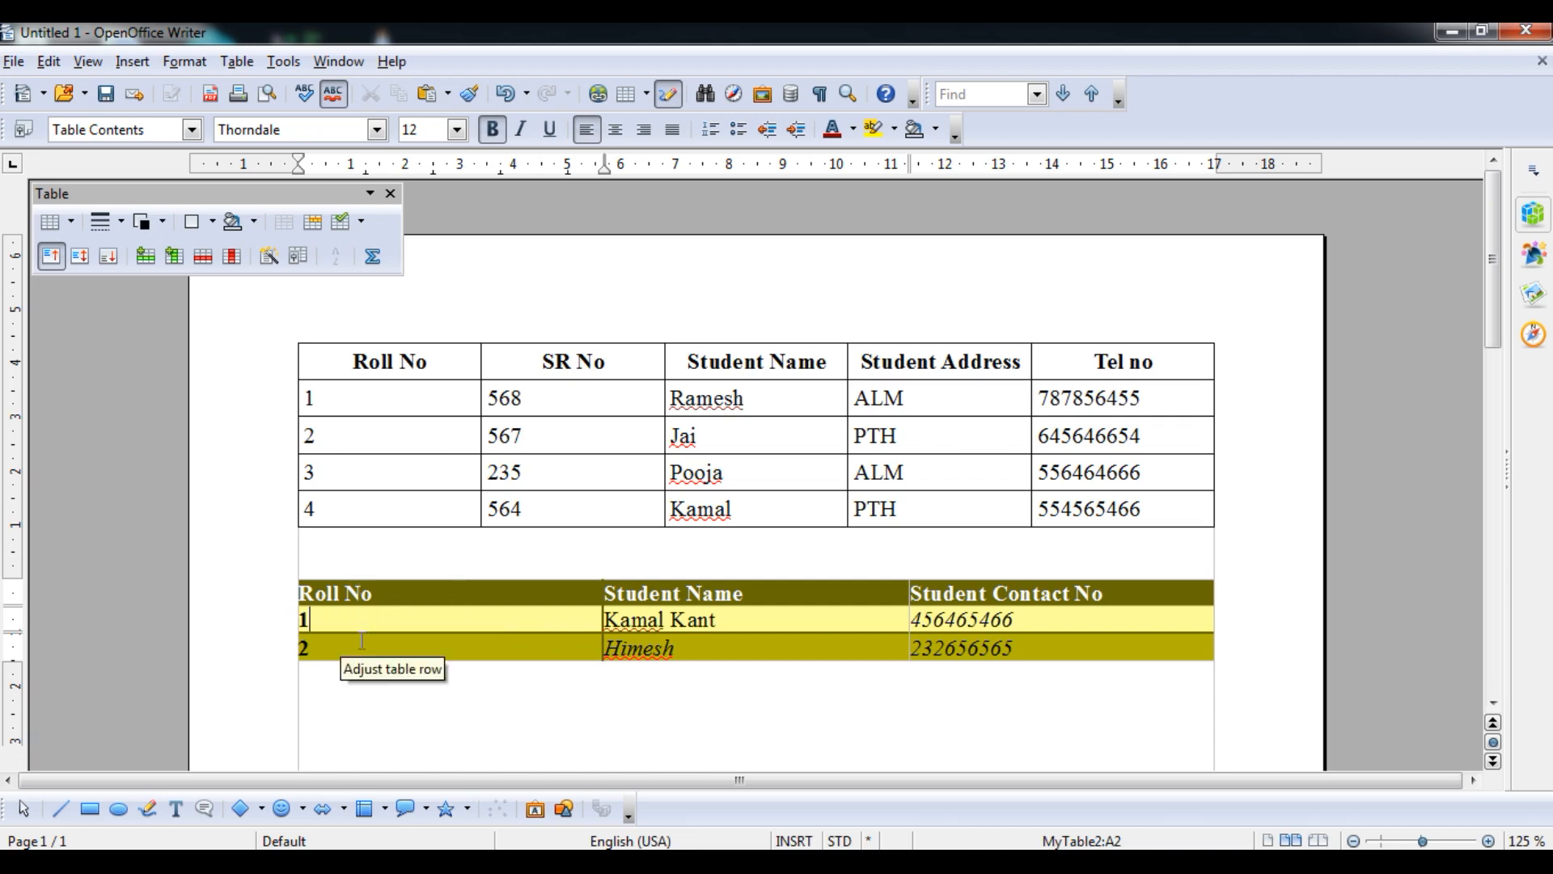
{"action": "left_click", "coordinate": [253, 63]}
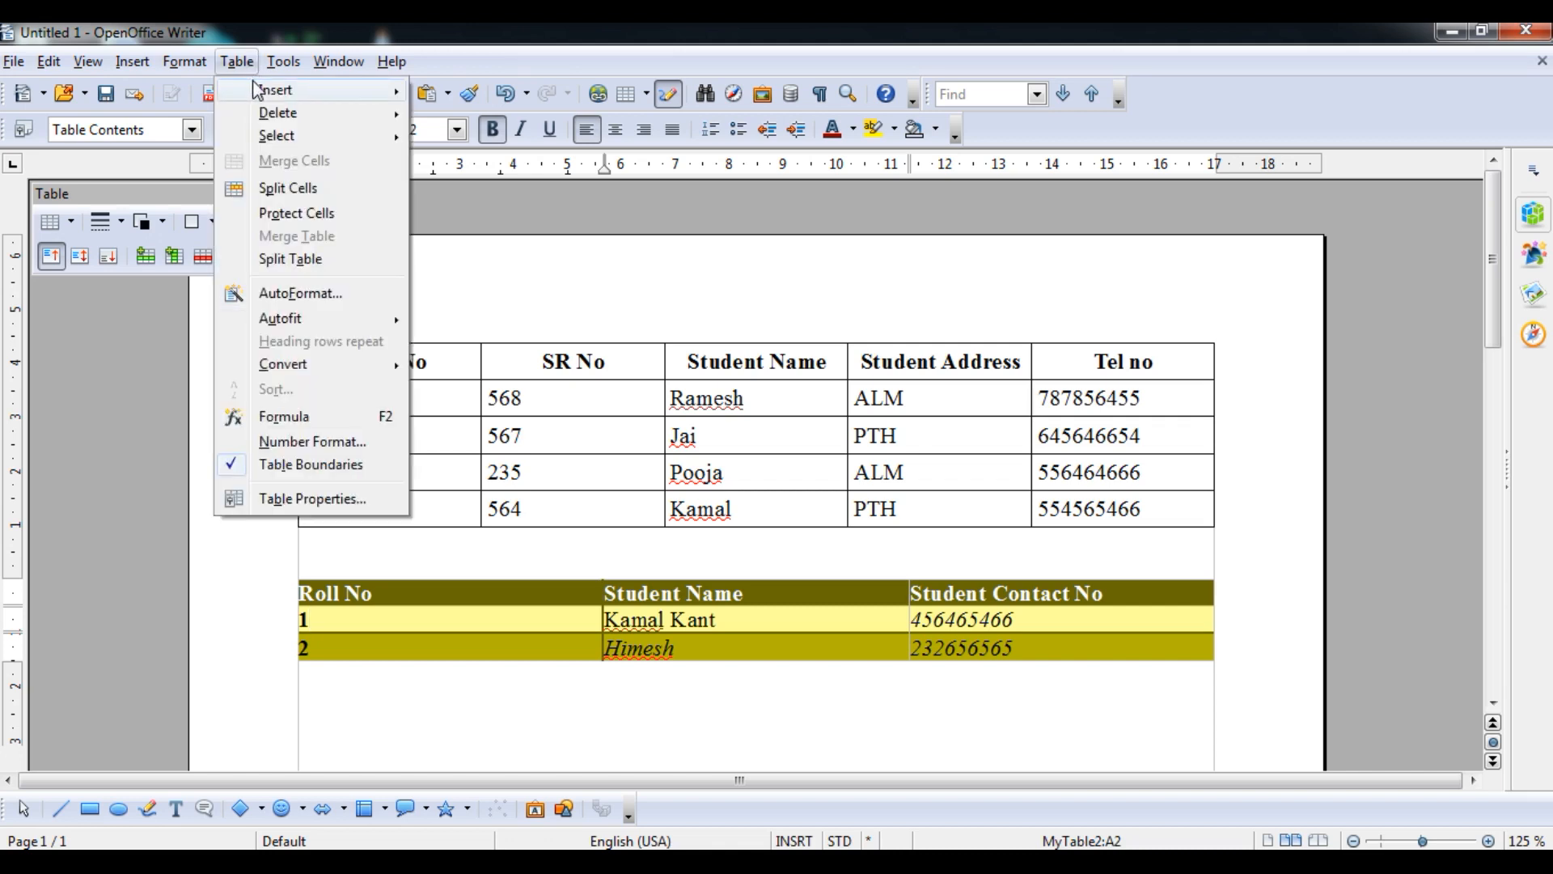
{"action": "left_click", "coordinate": [338, 61]}
{"action": "mouse_move", "coordinate": [255, 69]}
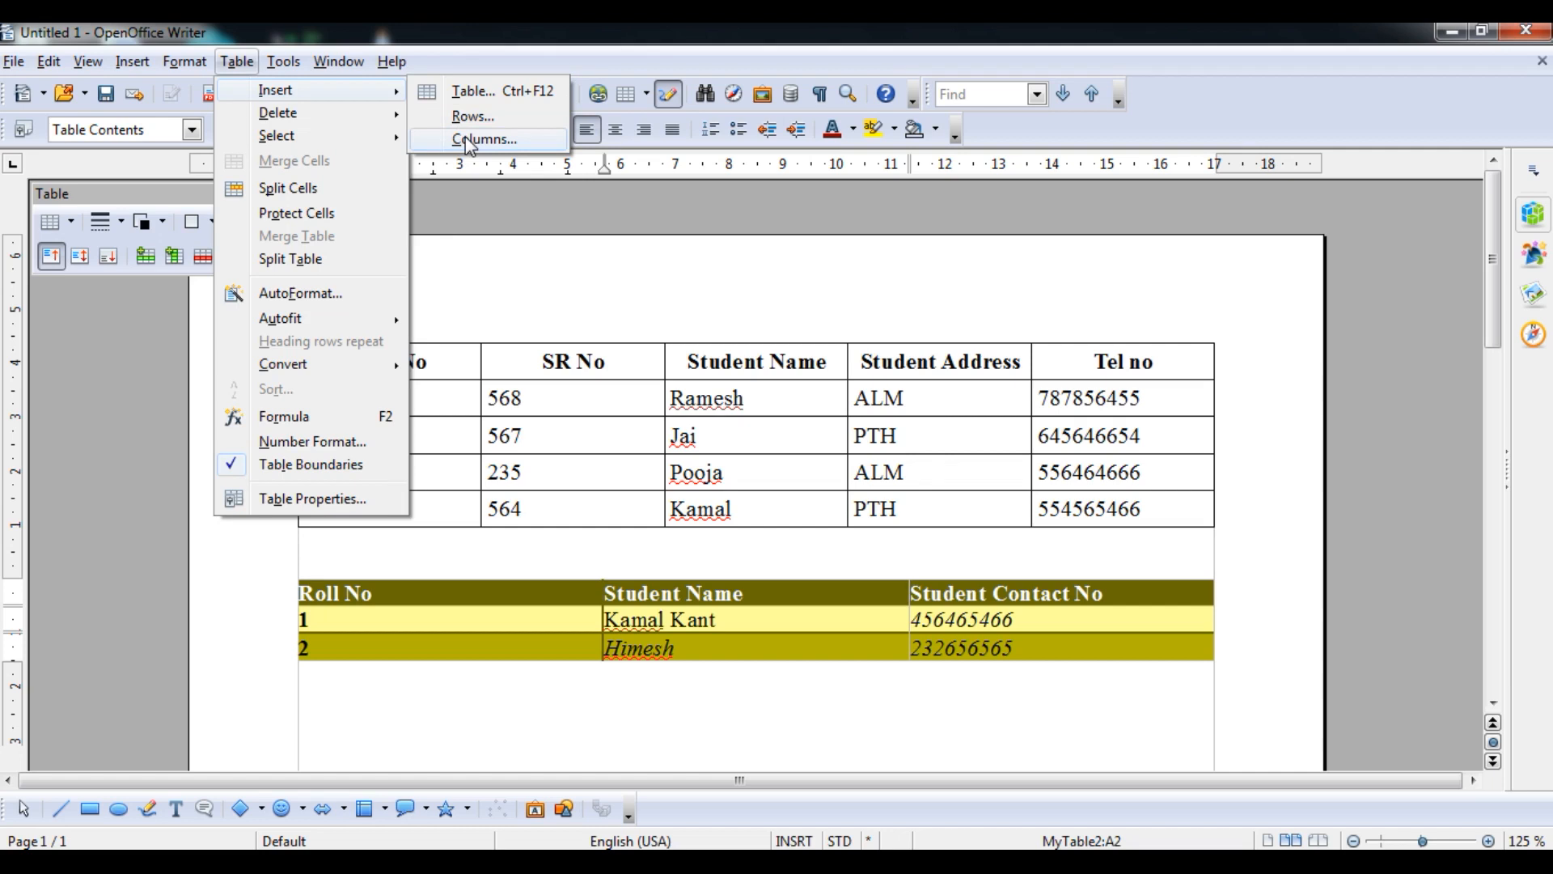
{"action": "left_click", "coordinate": [469, 141]}
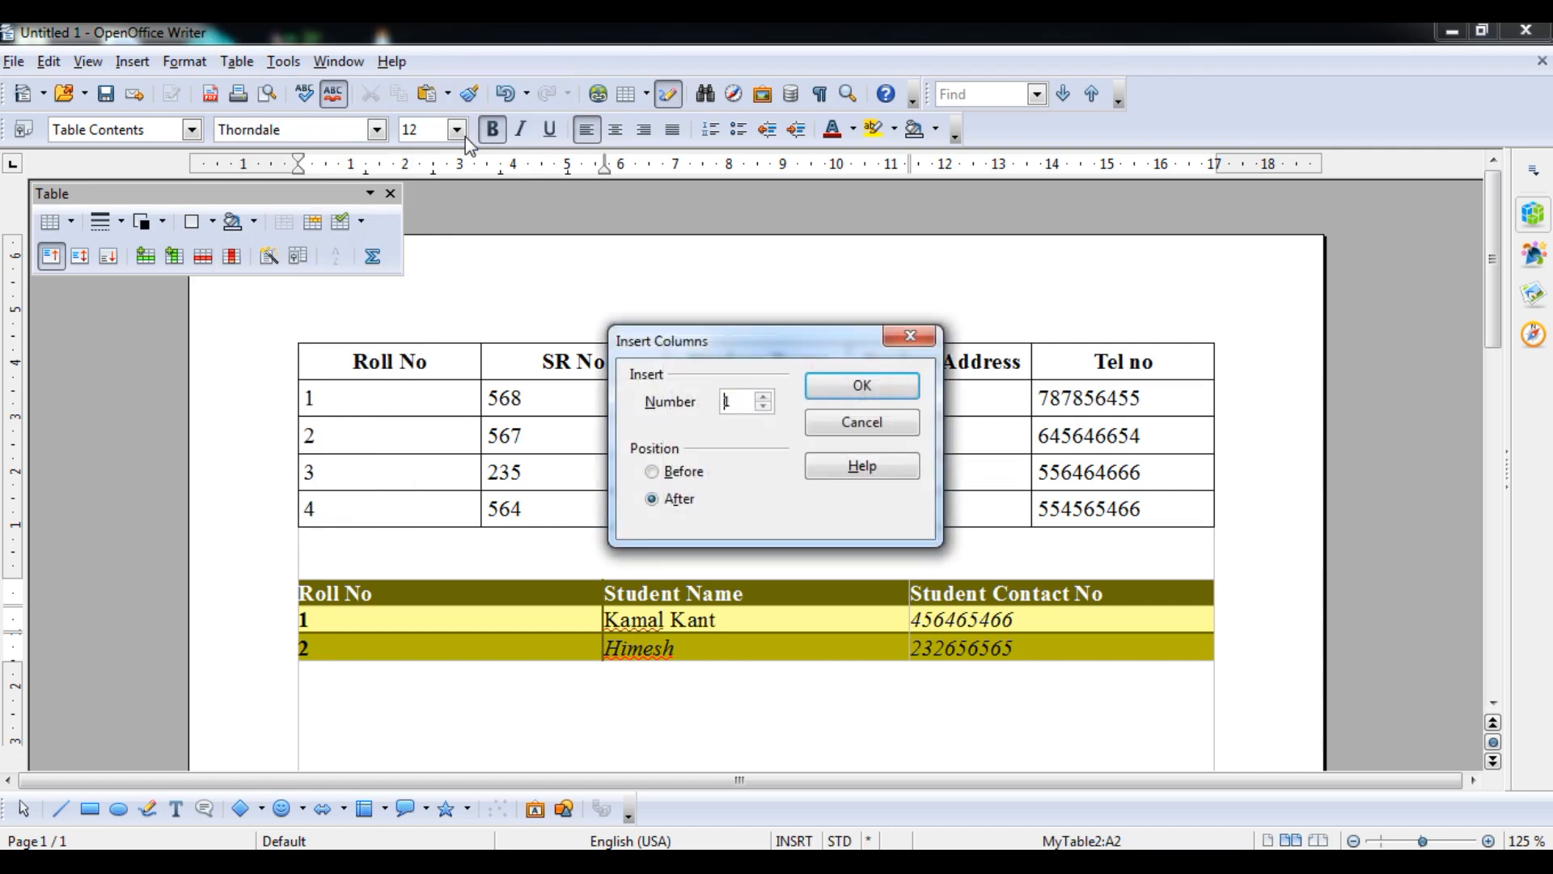
{"action": "left_click", "coordinate": [674, 472]}
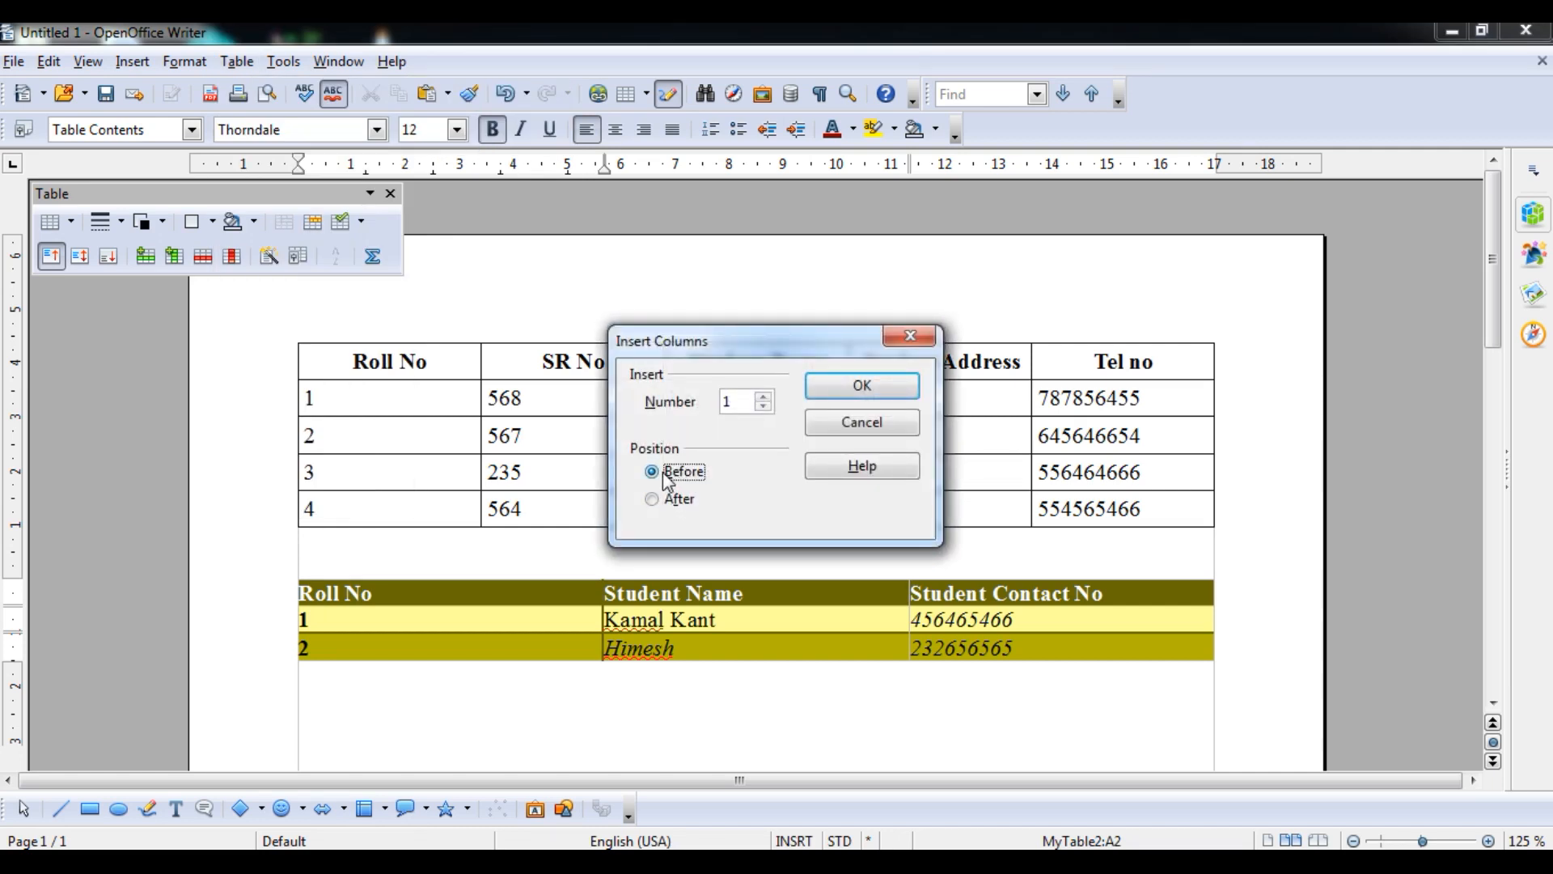
{"action": "left_click", "coordinate": [880, 389]}
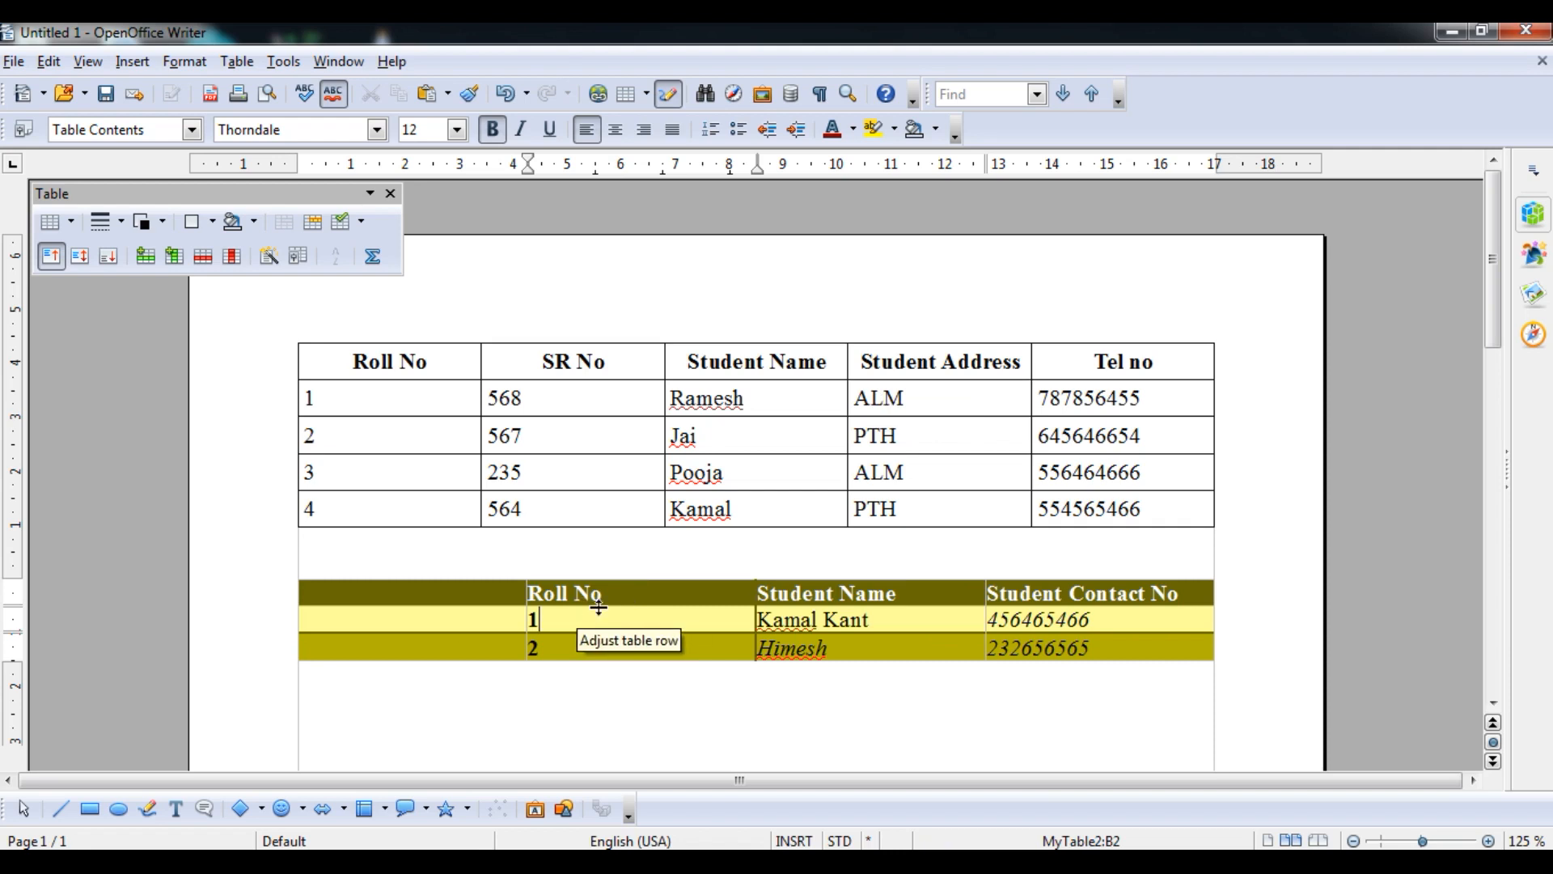
- Head the new first column of the second table "Sr No" and enter 582 and 256 below it
{"action": "left_click", "coordinate": [469, 592]}
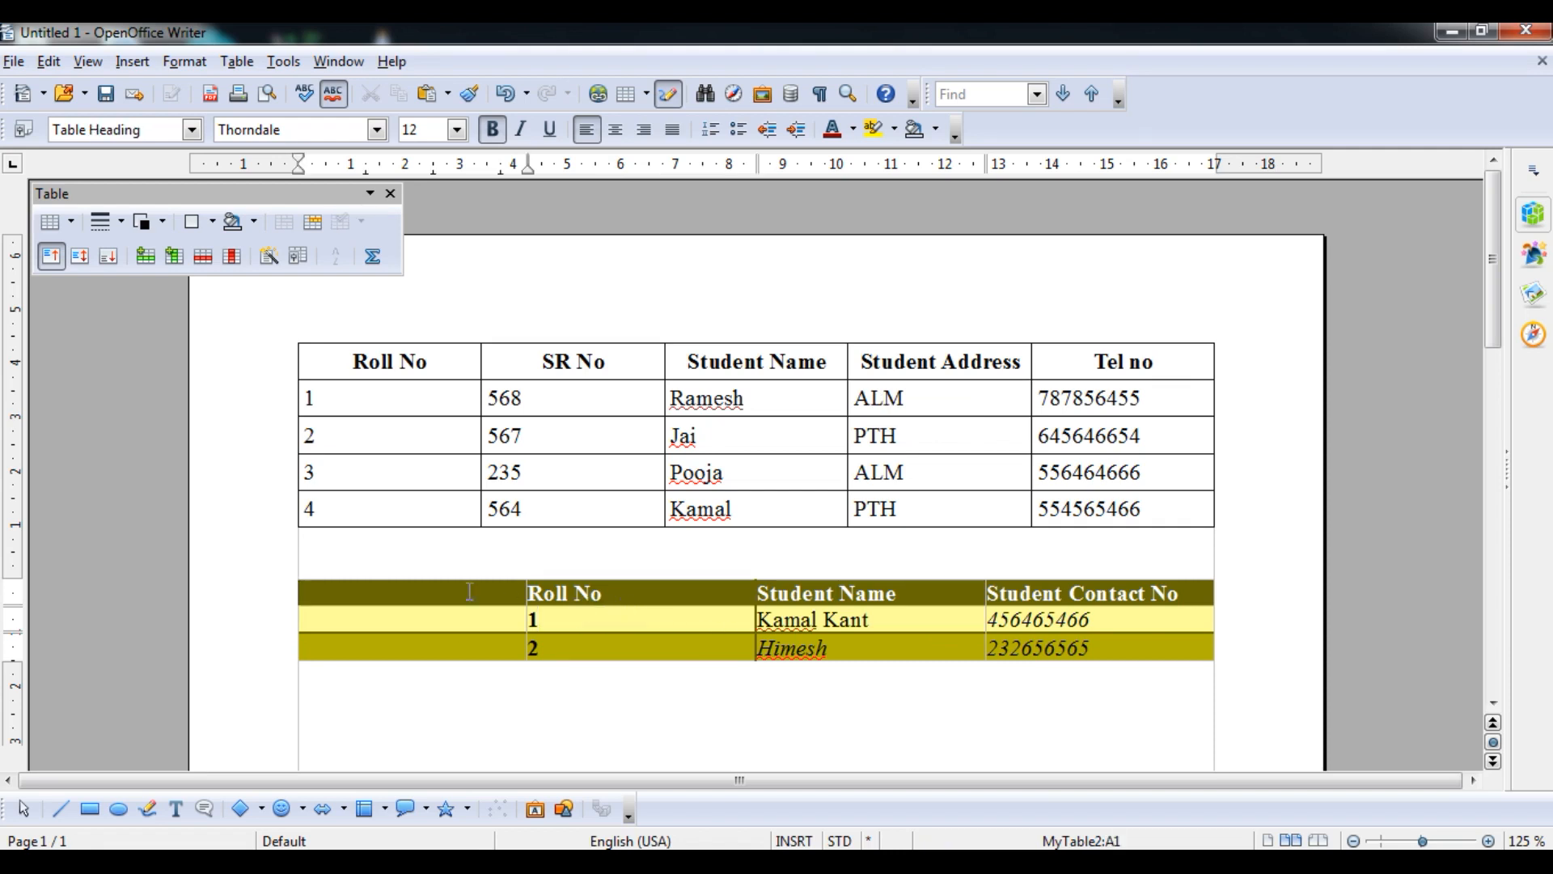
{"action": "type", "text": "Sr No"}
{"action": "key", "text": "Down"}
{"action": "type", "text": "582"}
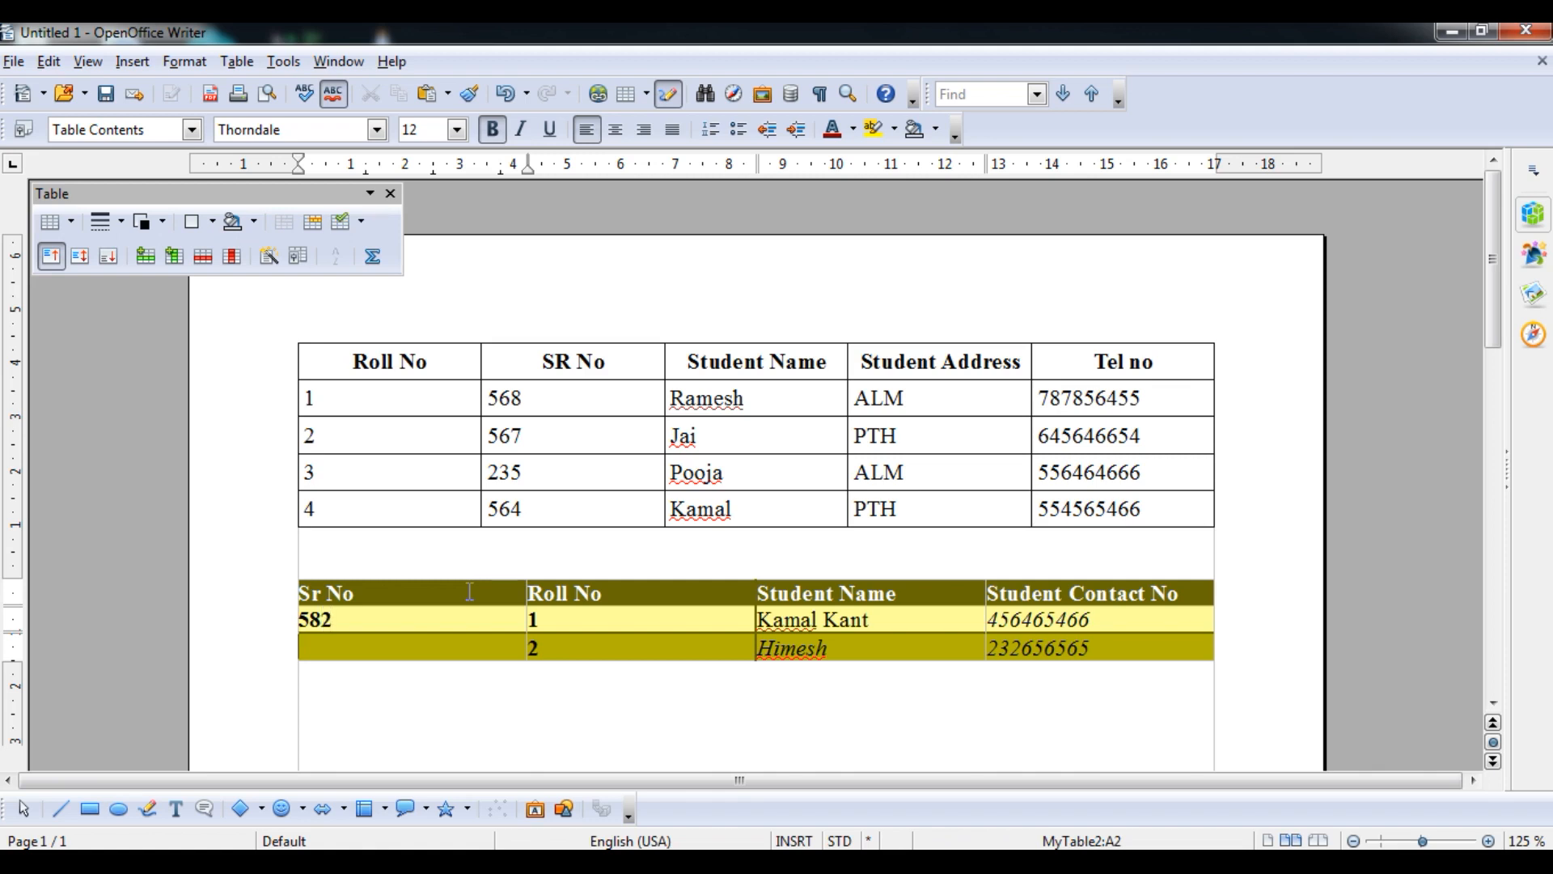
{"action": "key", "text": "Down"}
{"action": "type", "text": "256"}
- Check the table topics in the 402-INFO_TECH IX.pdf syllabus in Adobe Reader, then return to the Writer document
{"action": "left_click", "coordinate": [595, 865]}
{"action": "left_click", "coordinate": [739, 780]}
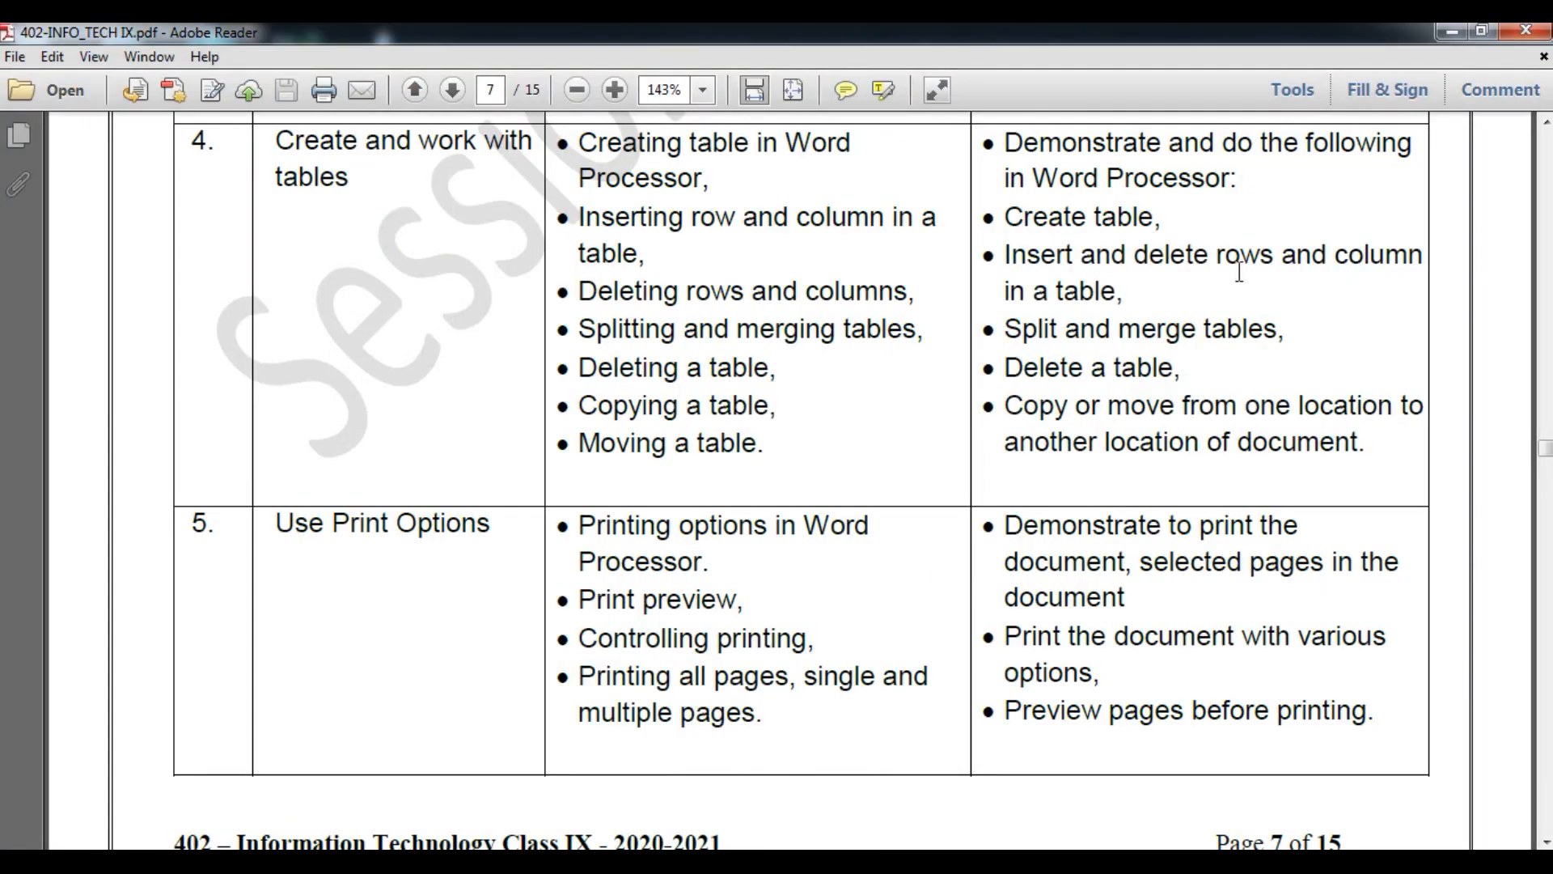
{"action": "left_click", "coordinate": [1452, 31]}
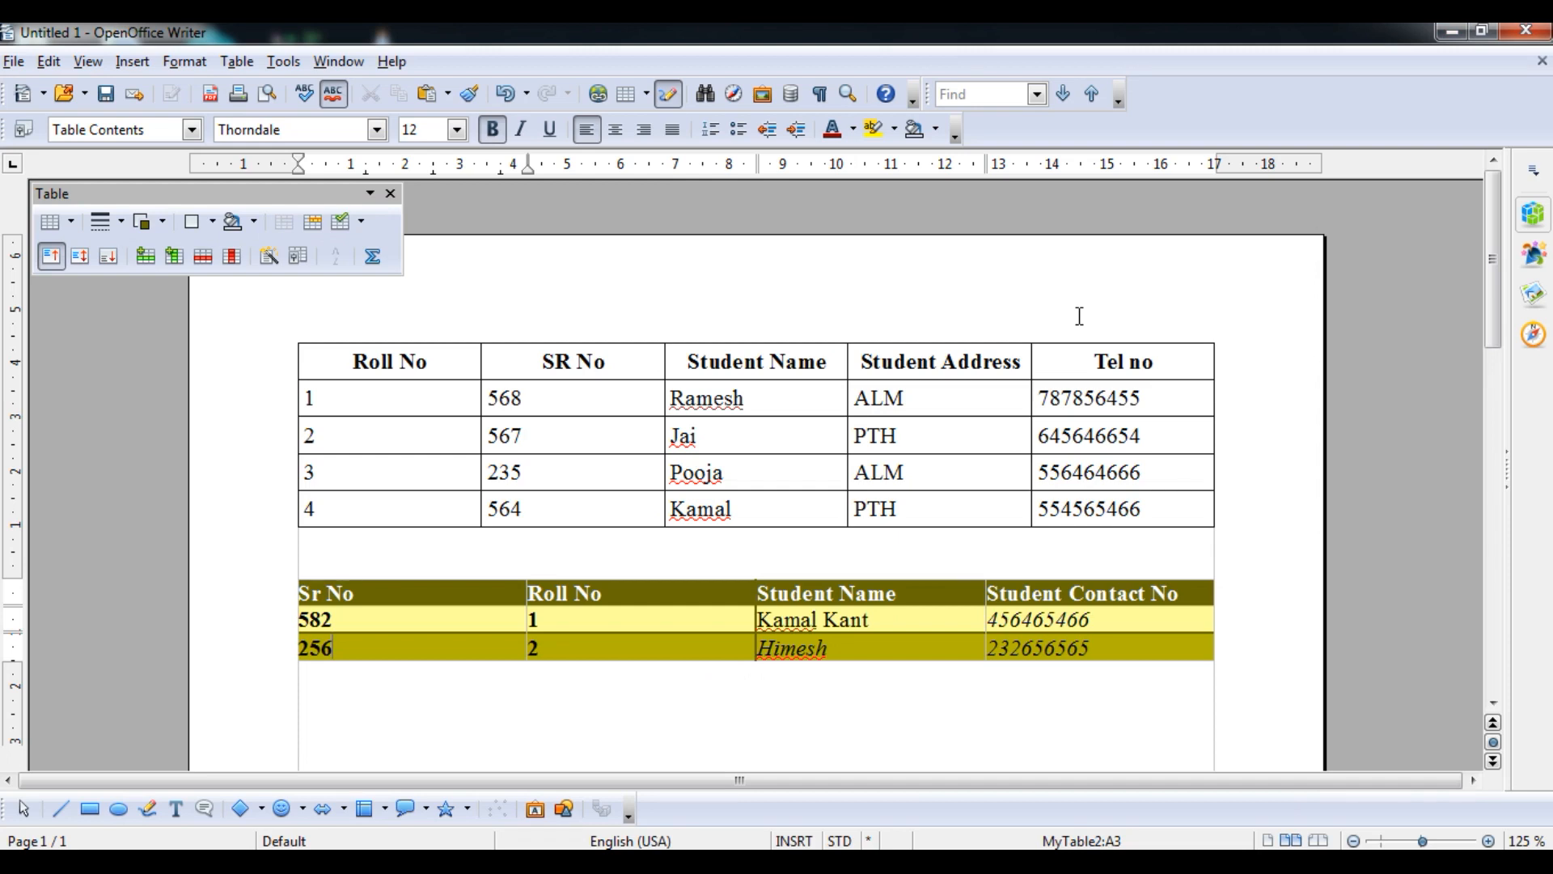
- Insert an empty row directly below the heading row of the first table
{"action": "left_click", "coordinate": [651, 360]}
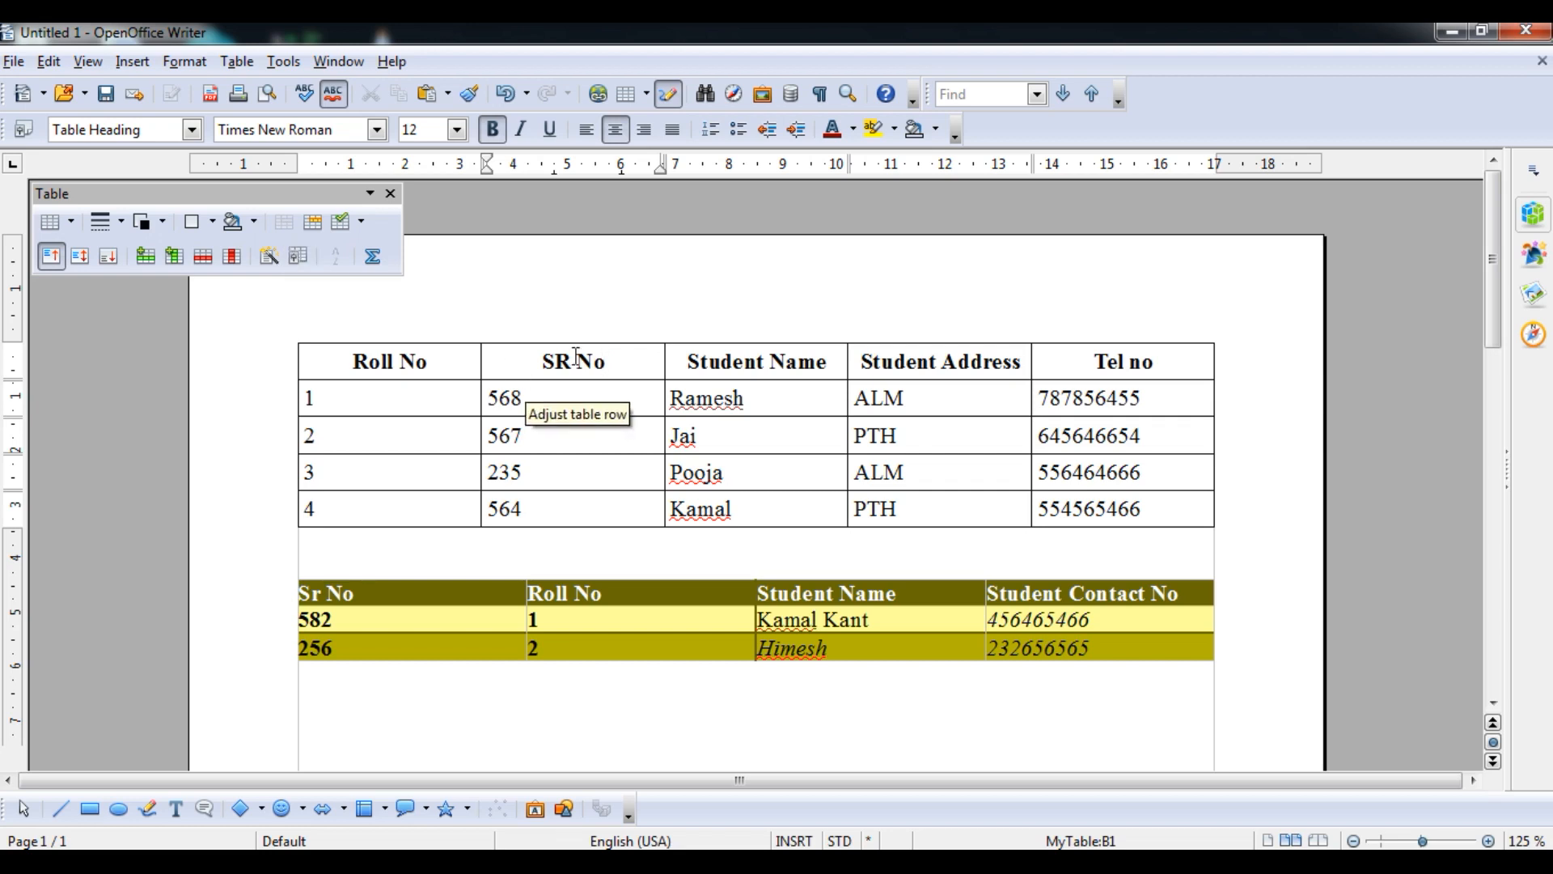
{"action": "left_click", "coordinate": [146, 256]}
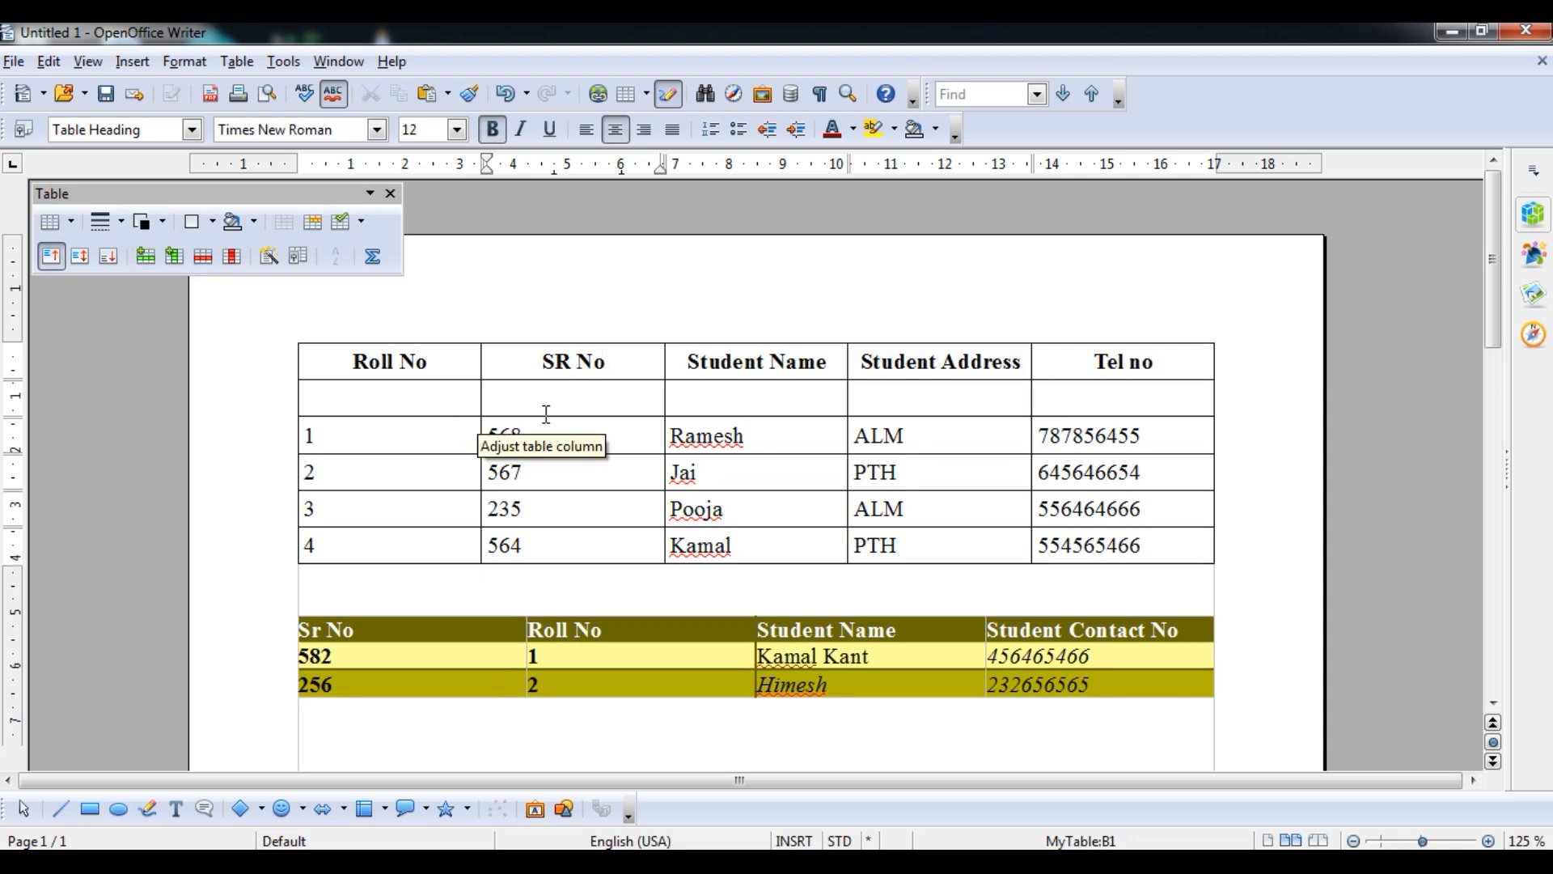
- Insert one row before the heading row of the second table using the Insert Rows dialog
{"action": "left_click", "coordinate": [637, 629]}
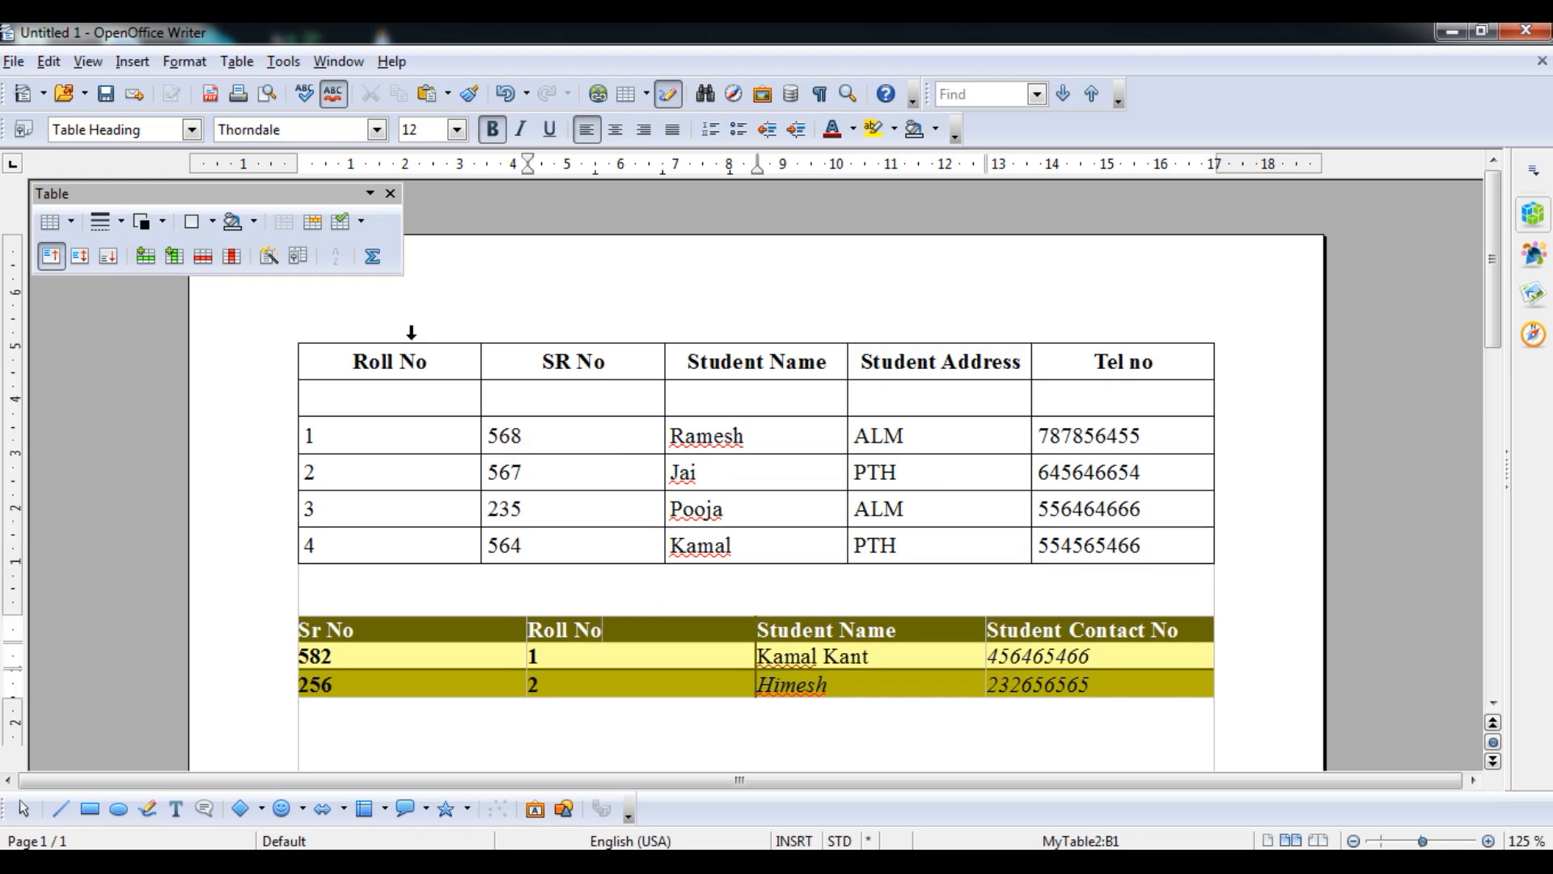
{"action": "left_click", "coordinate": [233, 61]}
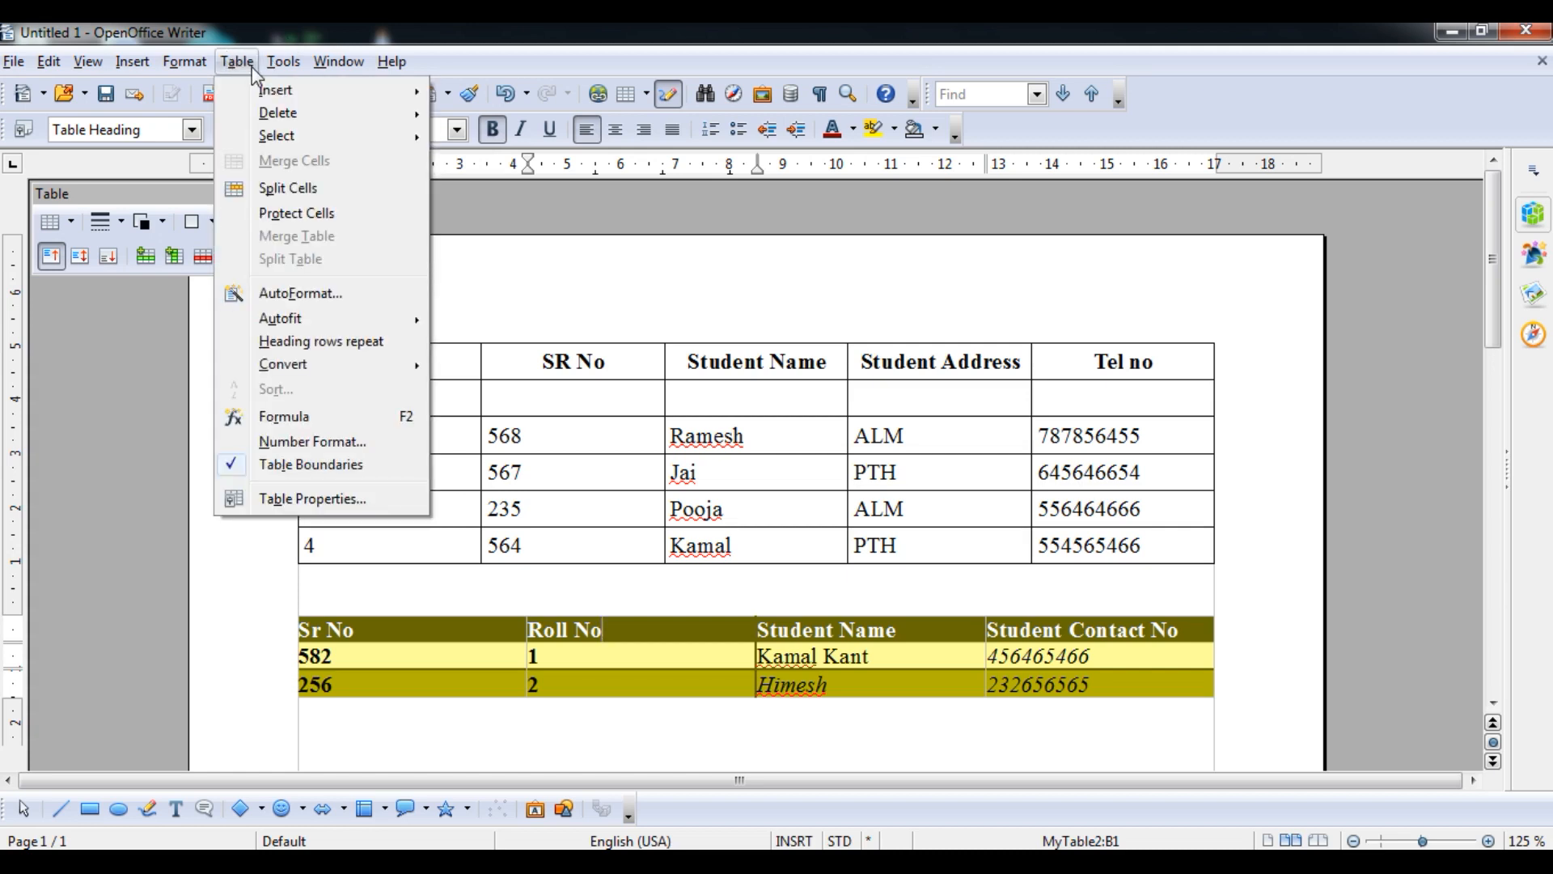
{"action": "mouse_move", "coordinate": [406, 93]}
{"action": "left_click", "coordinate": [491, 119]}
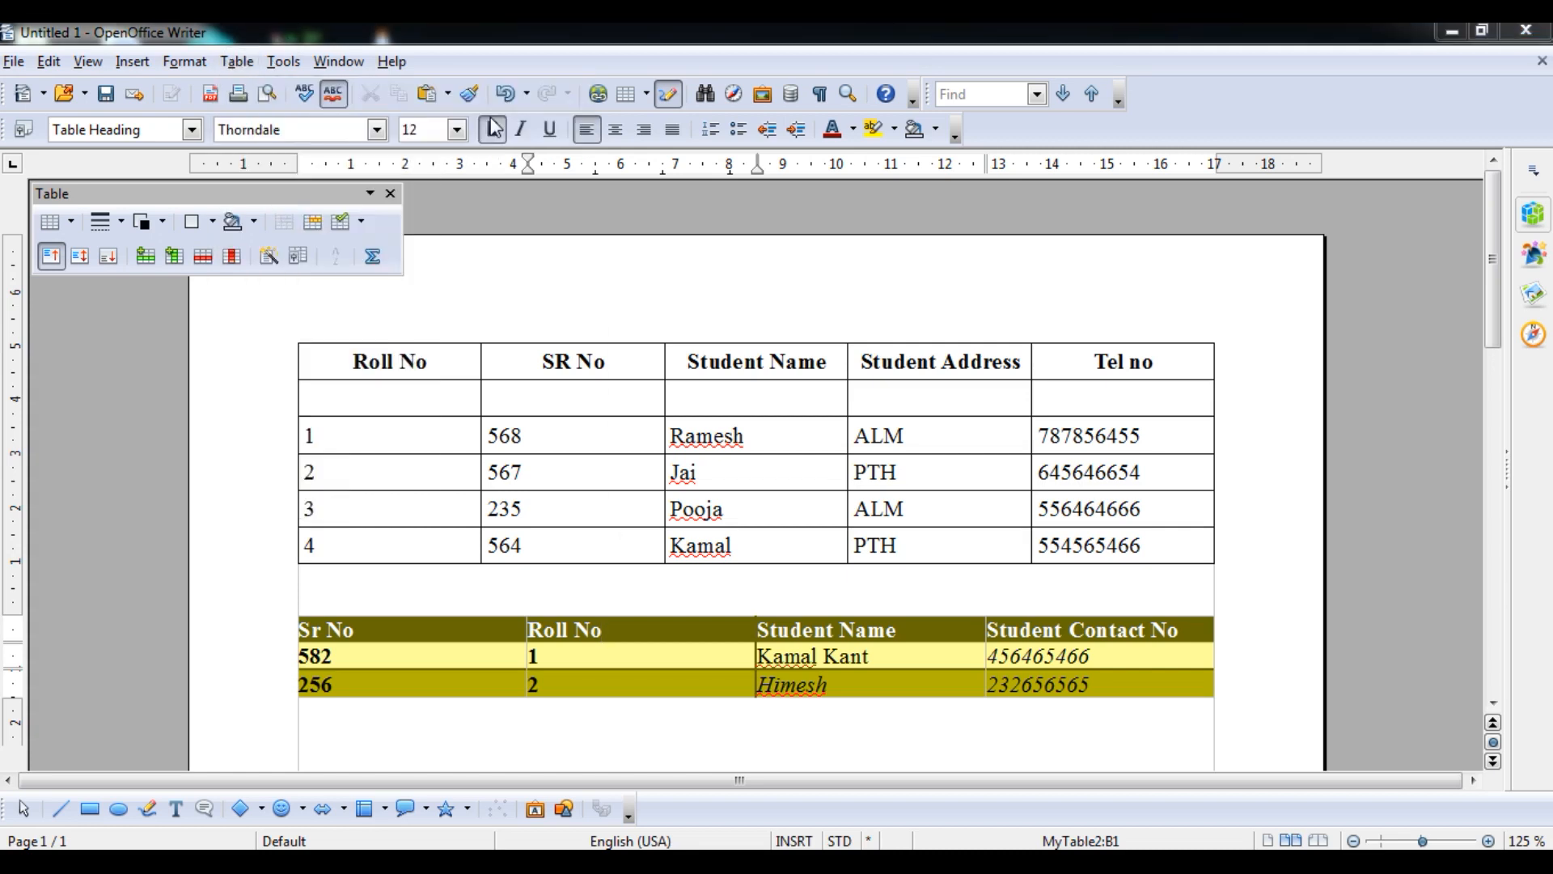
{"action": "left_click", "coordinate": [676, 473]}
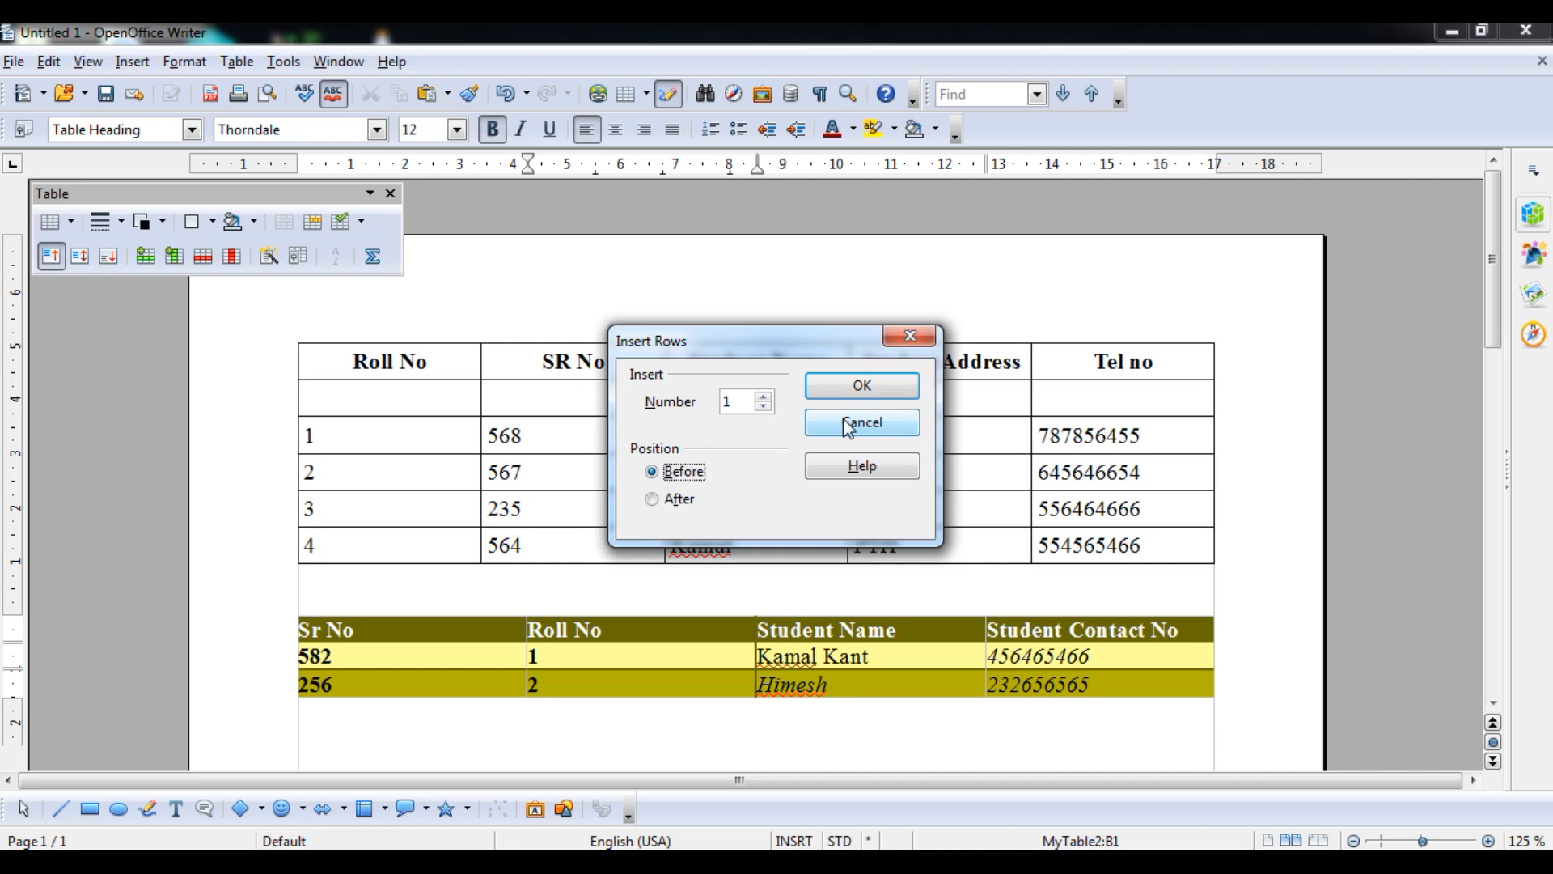
{"action": "left_click", "coordinate": [851, 392]}
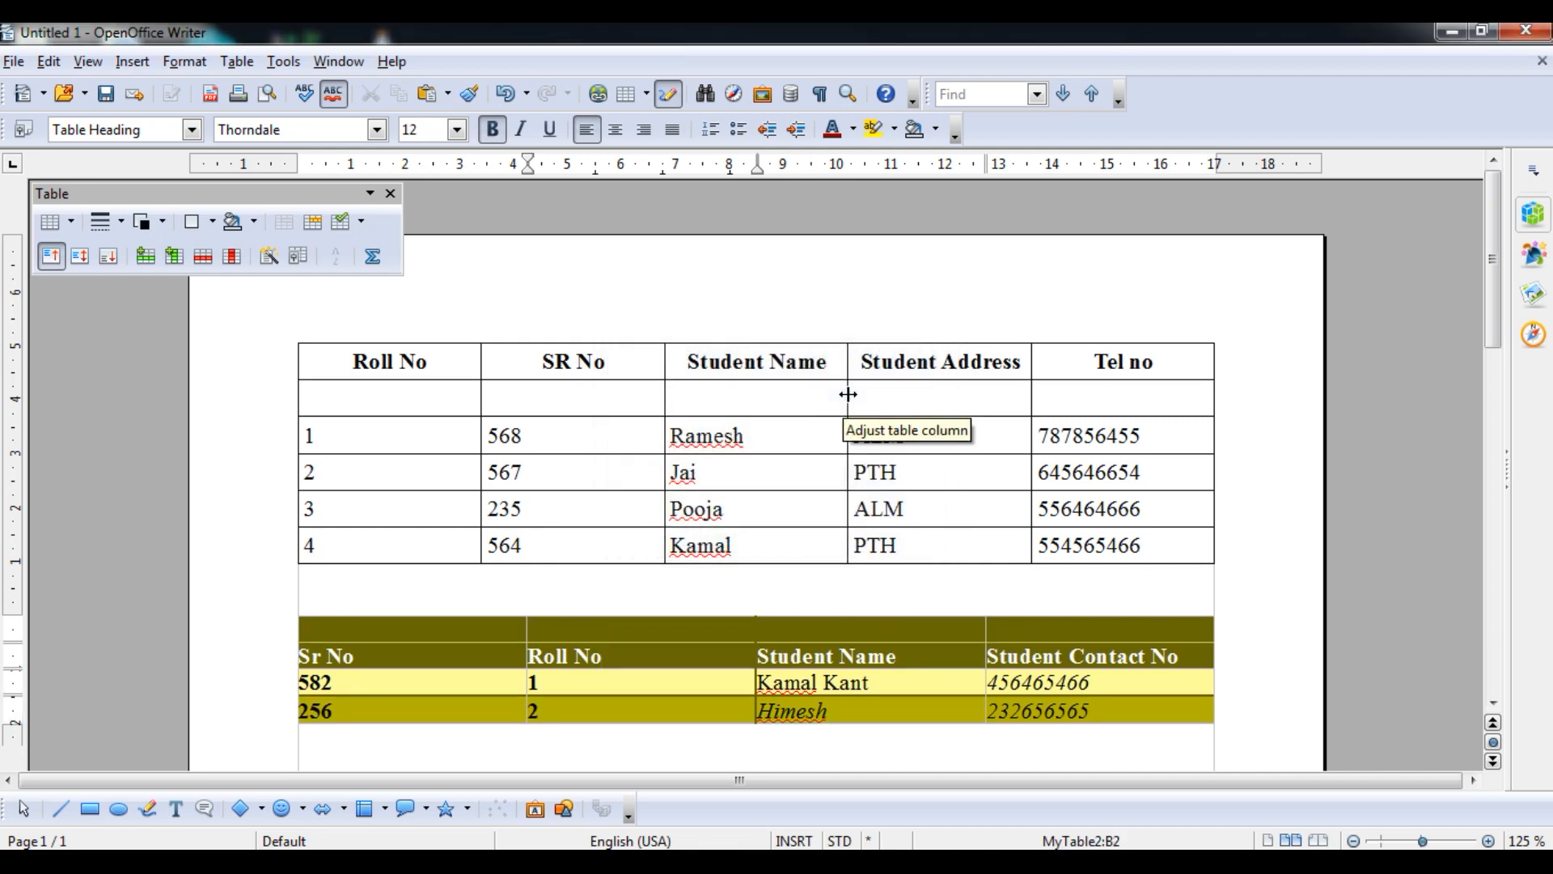
- Delete the empty row directly below the heading row of the first table
{"action": "left_click_drag", "start_coordinate": [388, 396], "coordinate": [867, 387]}
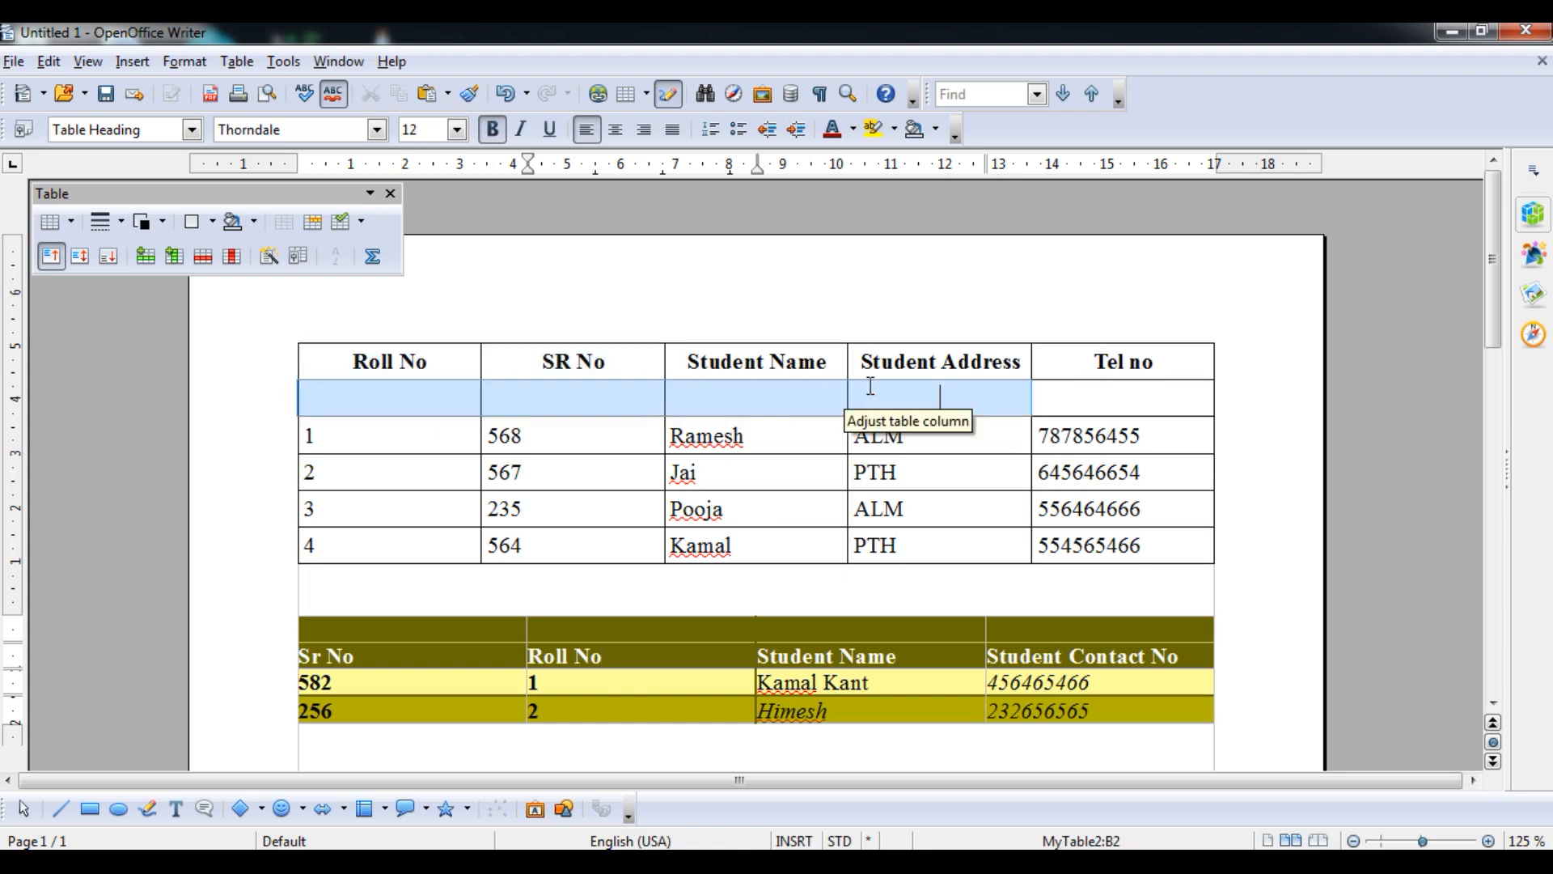
{"action": "left_click_drag", "start_coordinate": [990, 386], "coordinate": [1039, 394]}
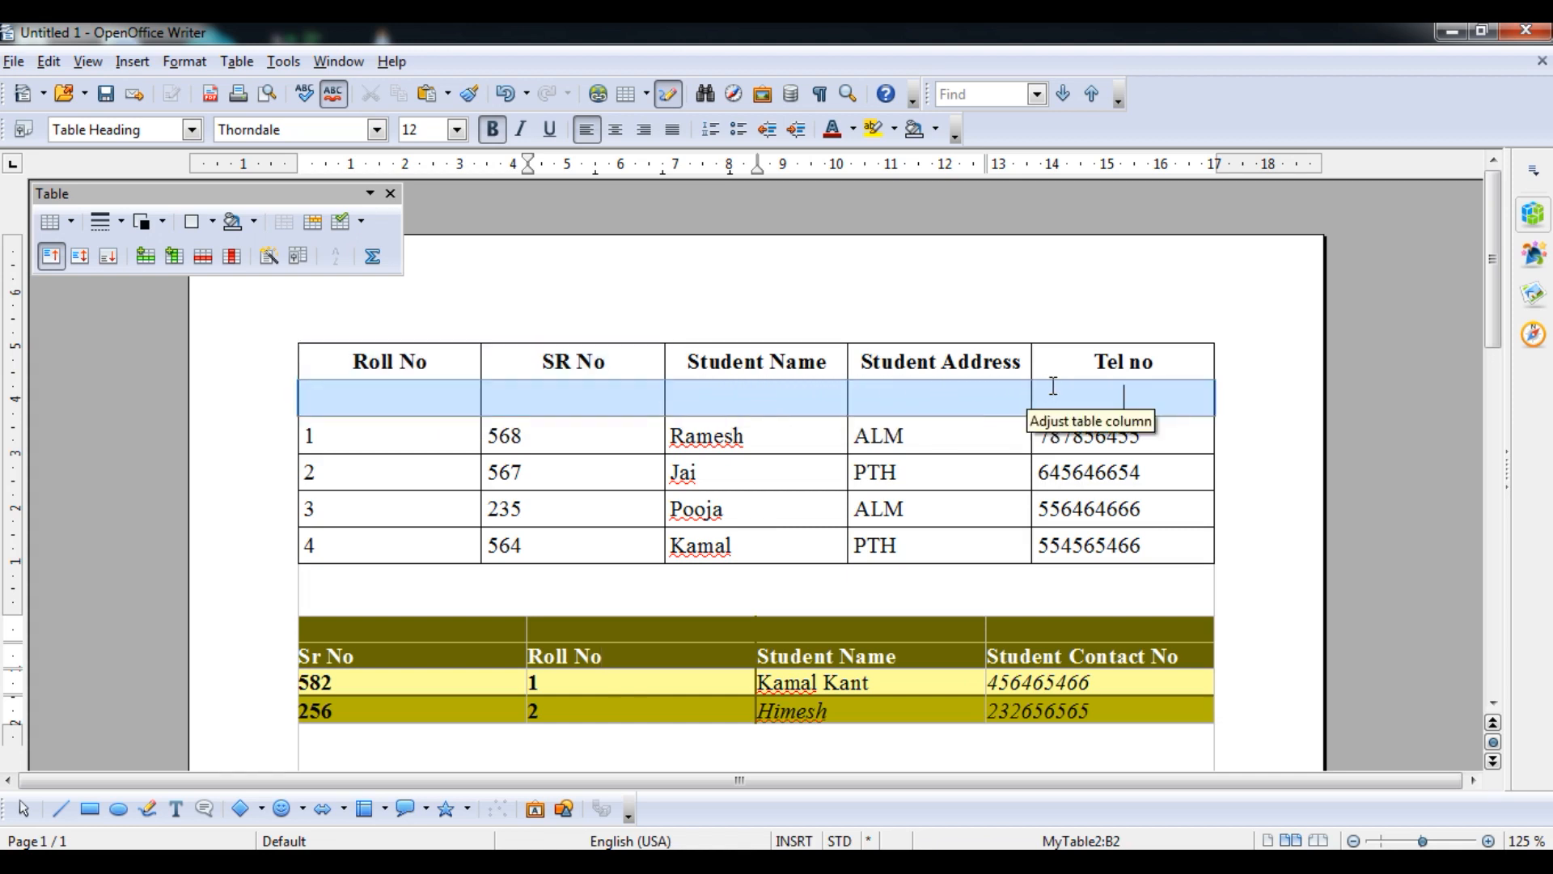
{"action": "right_click", "coordinate": [995, 393]}
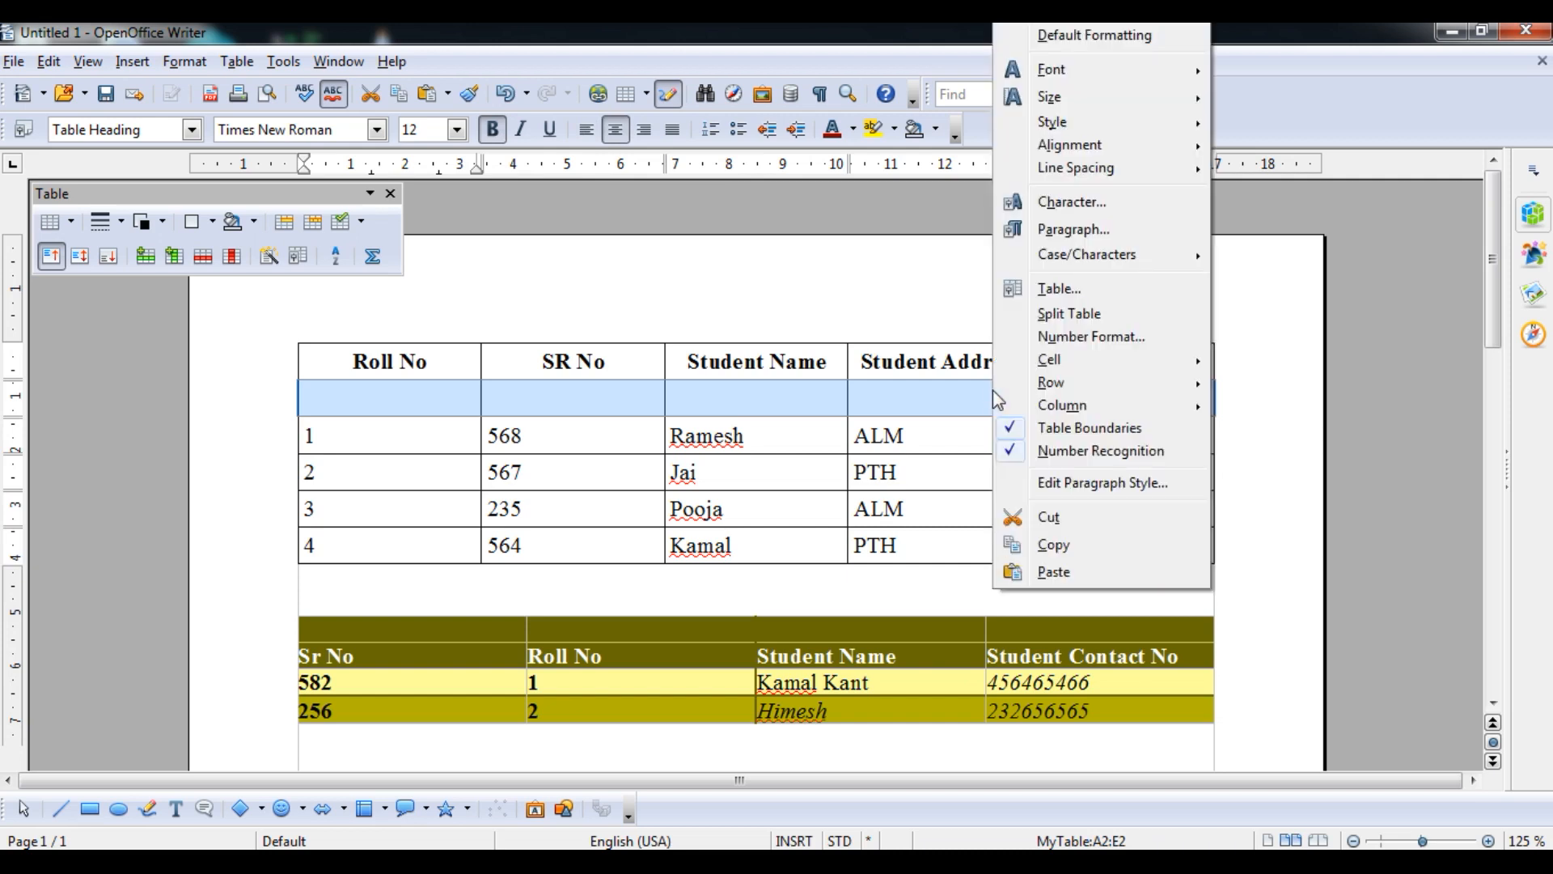
{"action": "mouse_move", "coordinate": [1054, 397]}
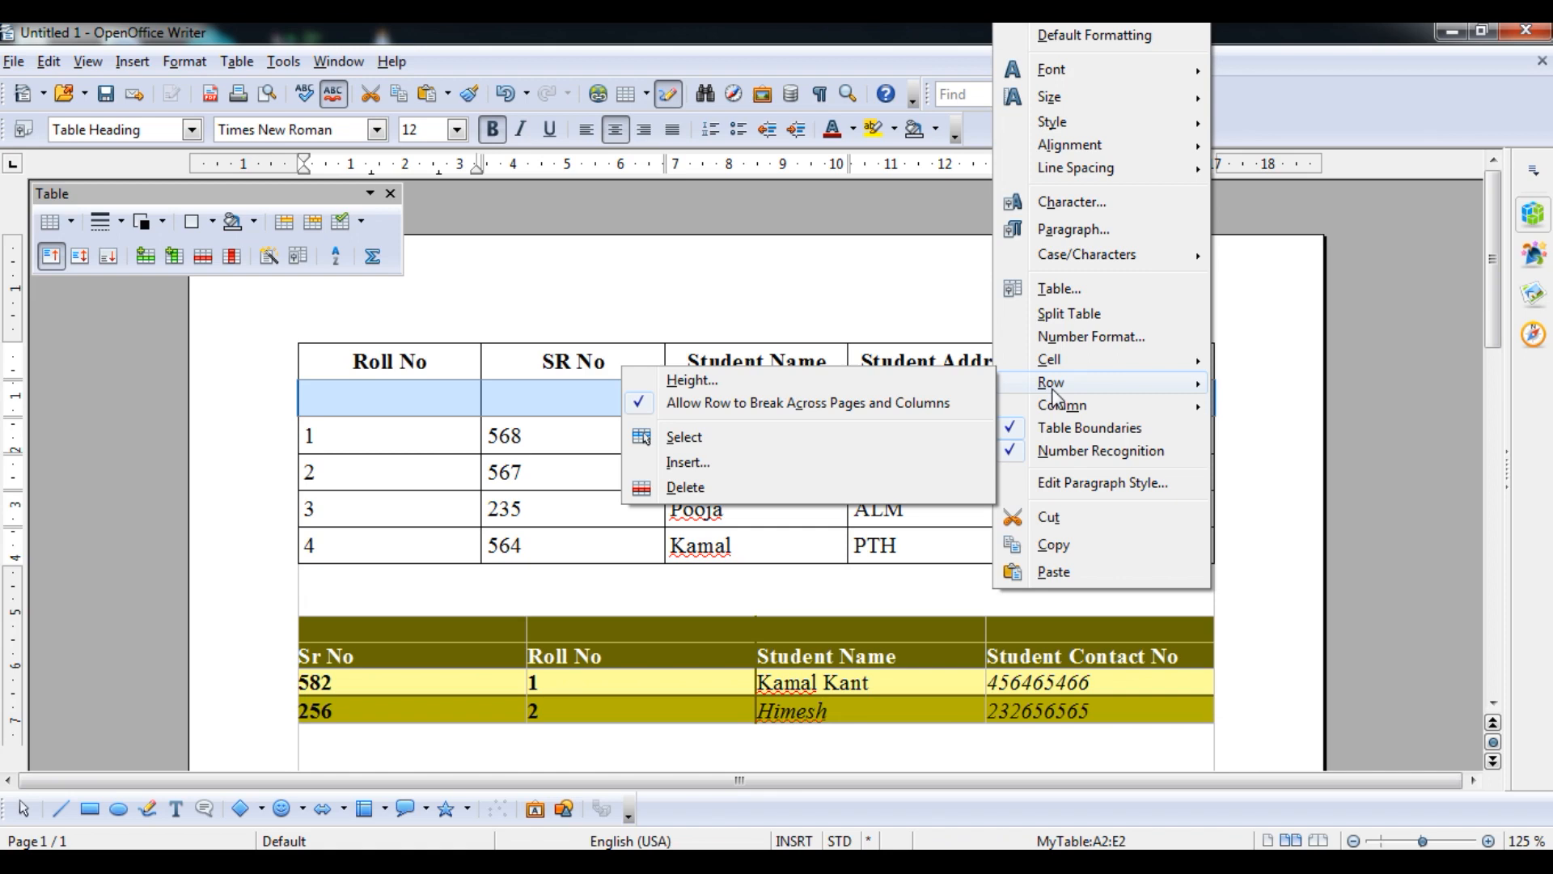
{"action": "left_click", "coordinate": [795, 489]}
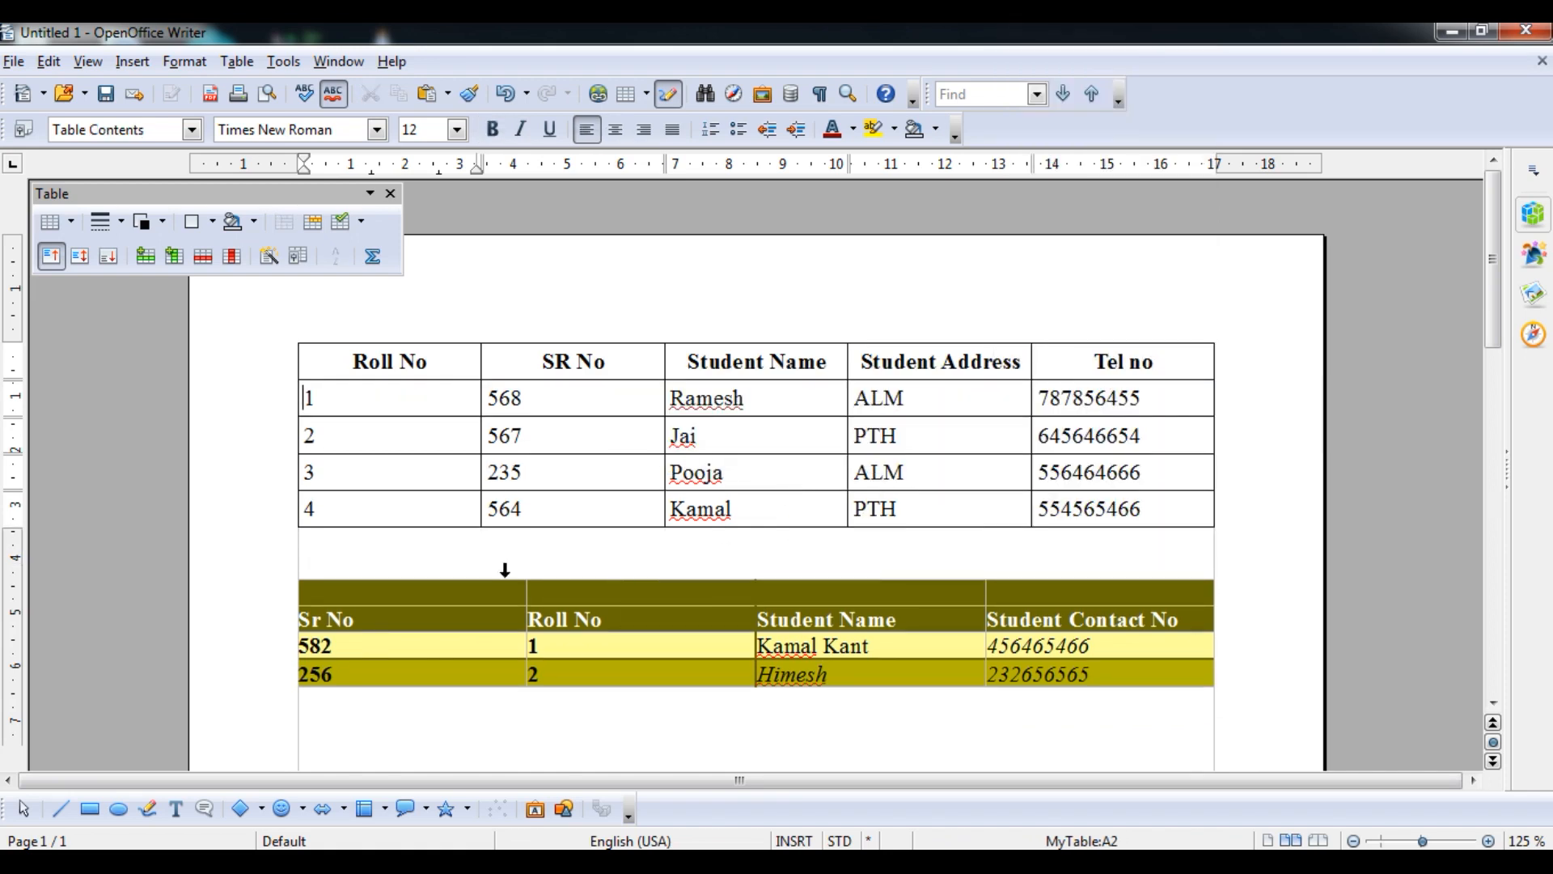
- Delete the empty row above the heading row of the second table
{"action": "left_click_drag", "start_coordinate": [468, 592], "coordinate": [1031, 607]}
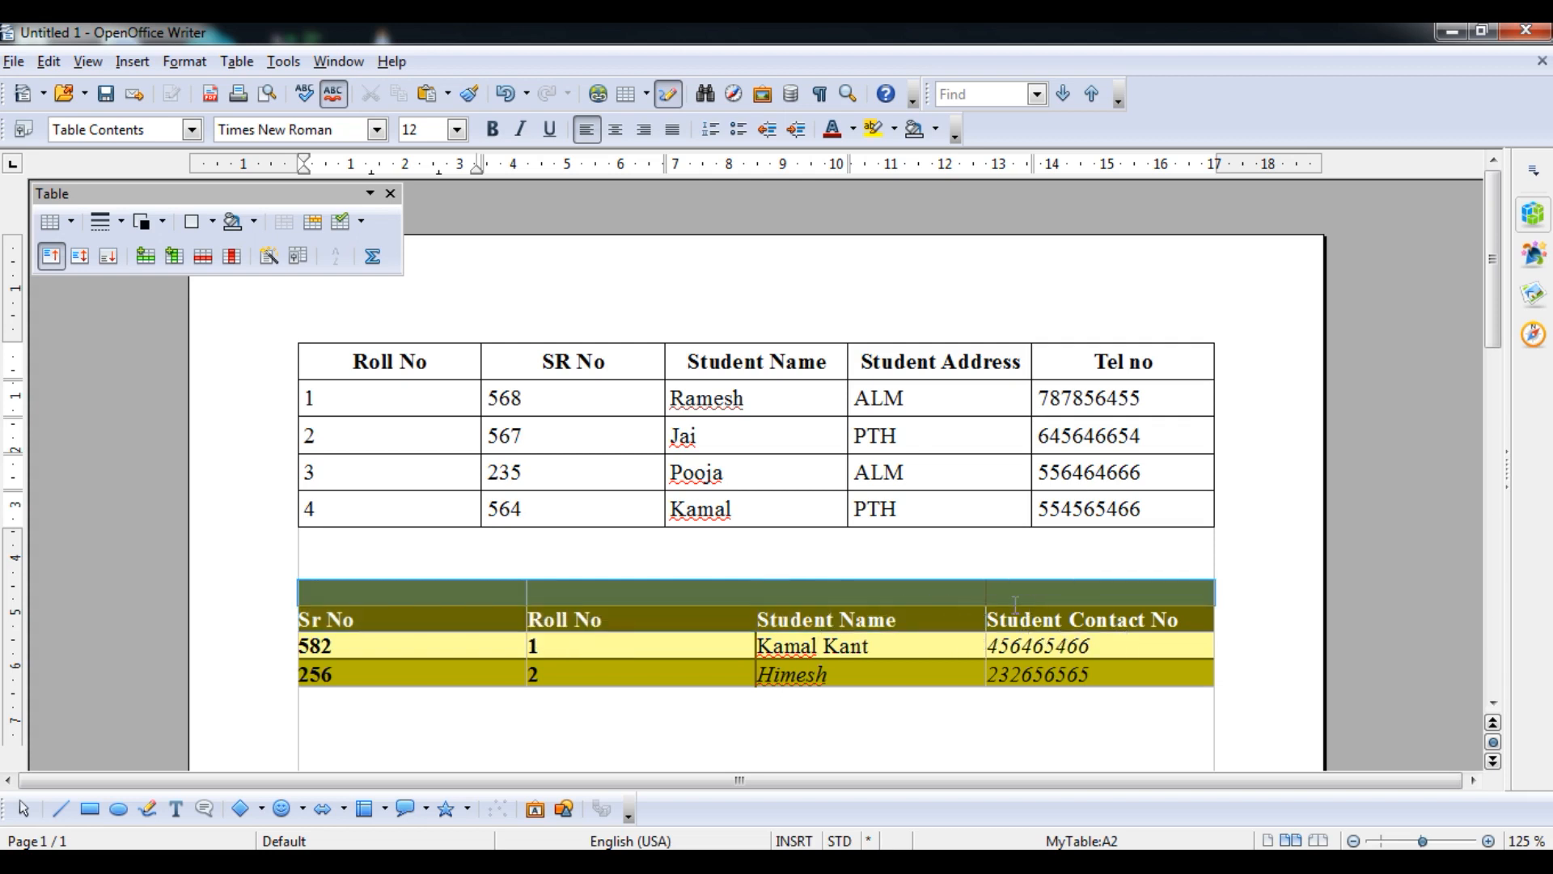
{"action": "right_click", "coordinate": [924, 595]}
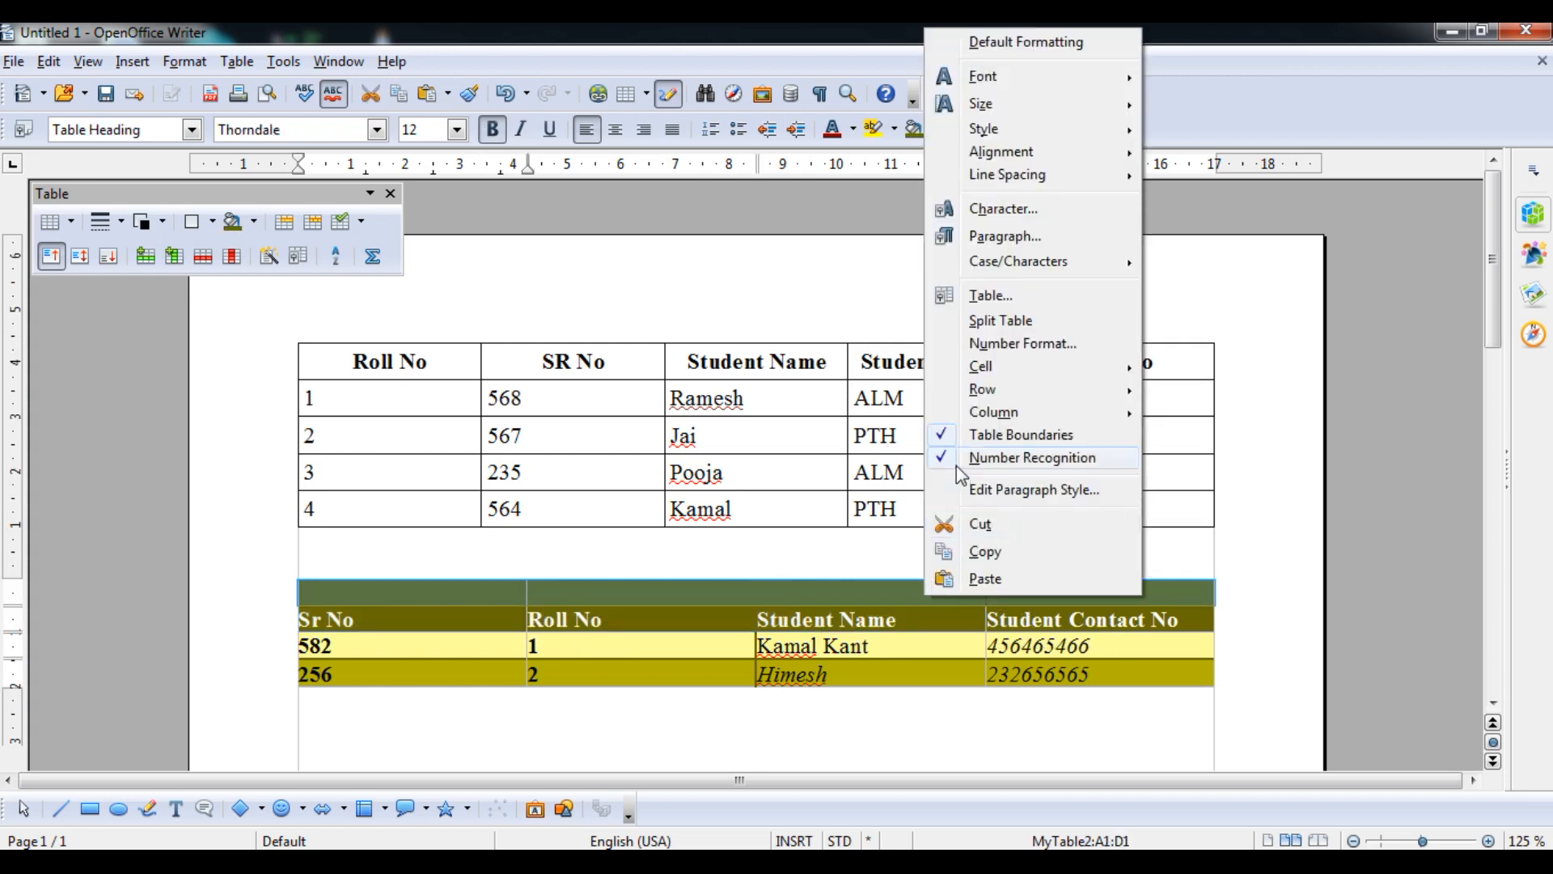
{"action": "mouse_move", "coordinate": [977, 407]}
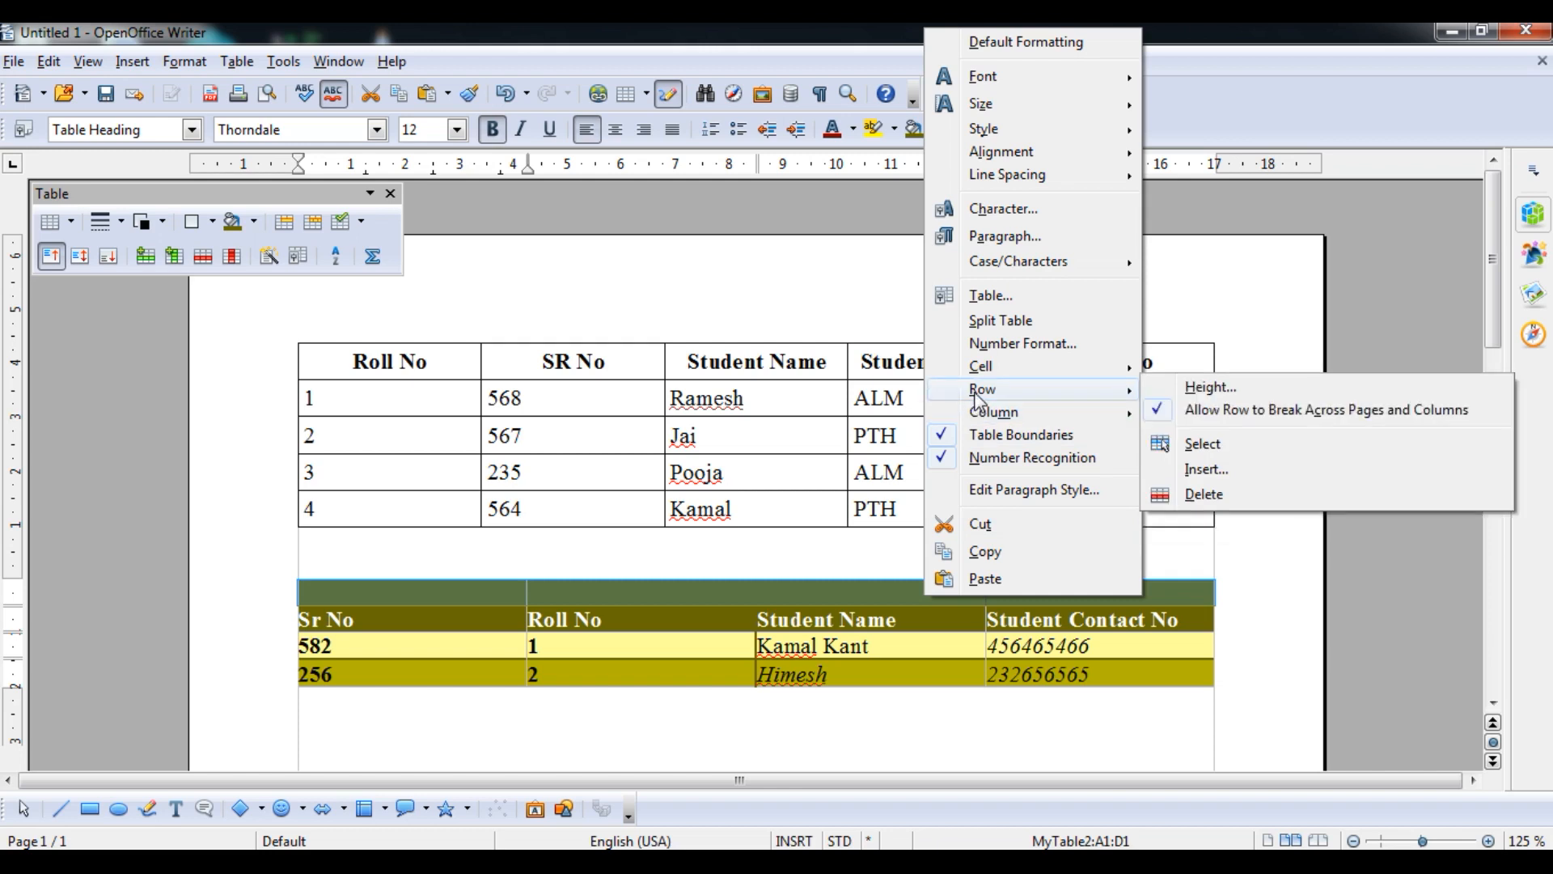
{"action": "left_click", "coordinate": [1203, 494]}
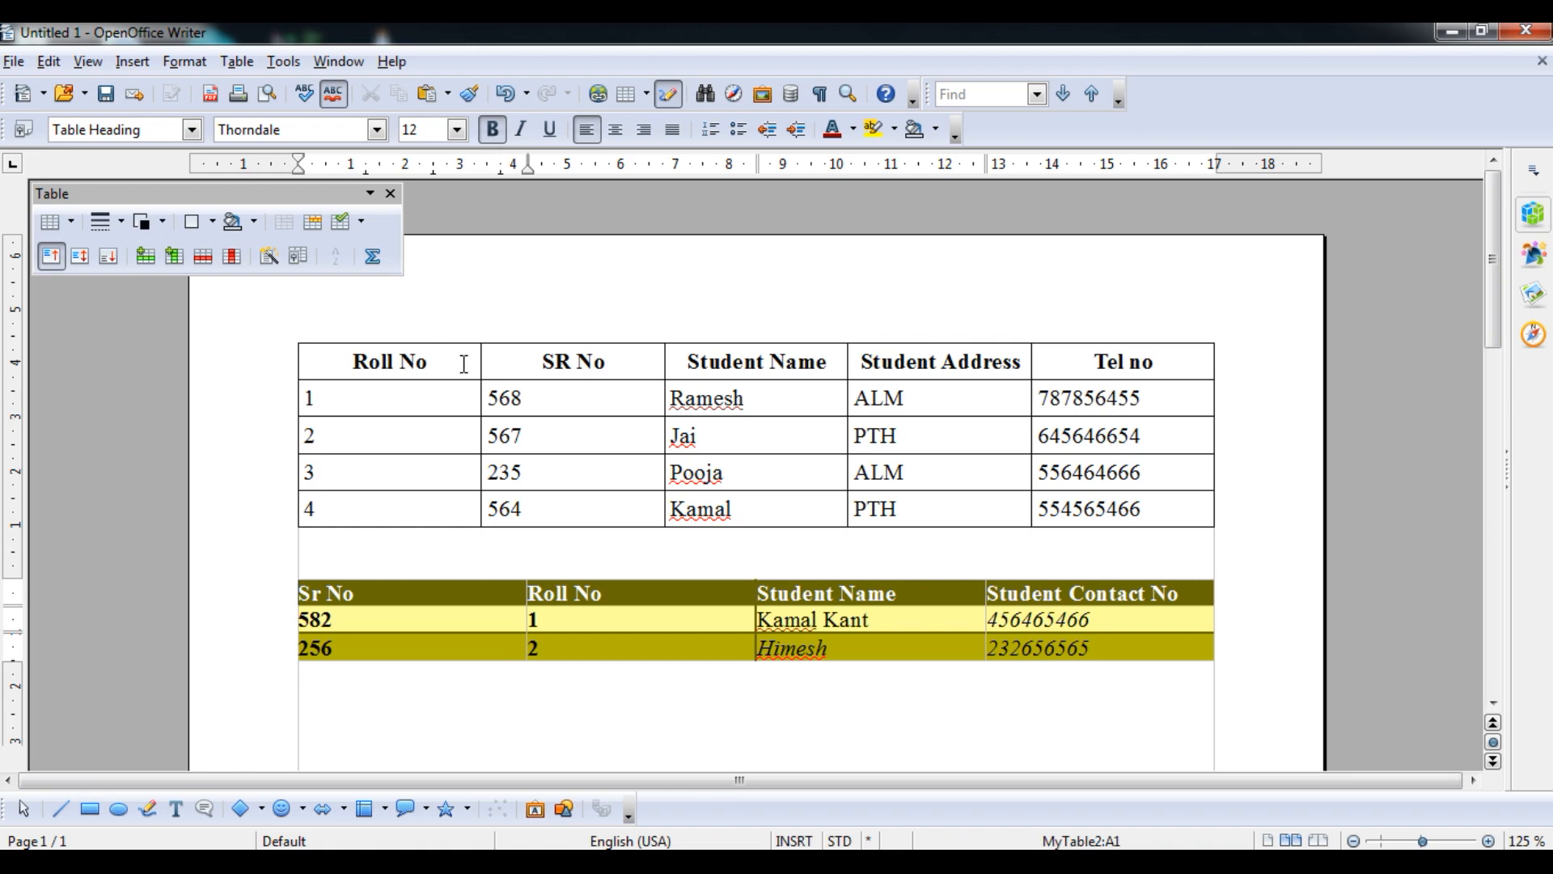
- Insert an empty column after Roll No in the first table and after Sr No in the second table
{"action": "left_click", "coordinate": [173, 257]}
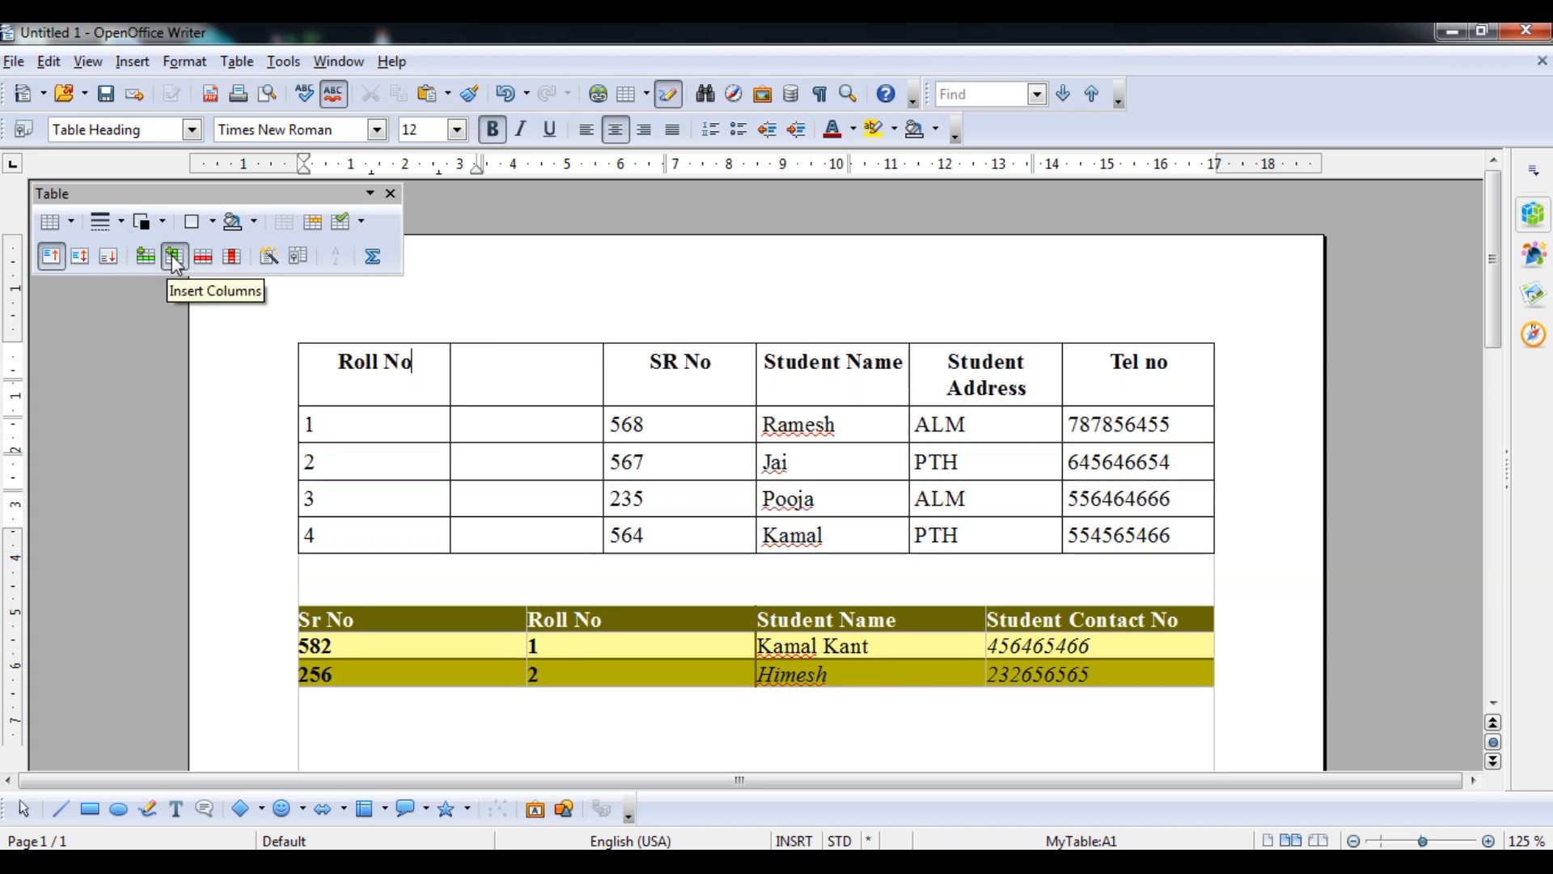
{"action": "left_click", "coordinate": [496, 623]}
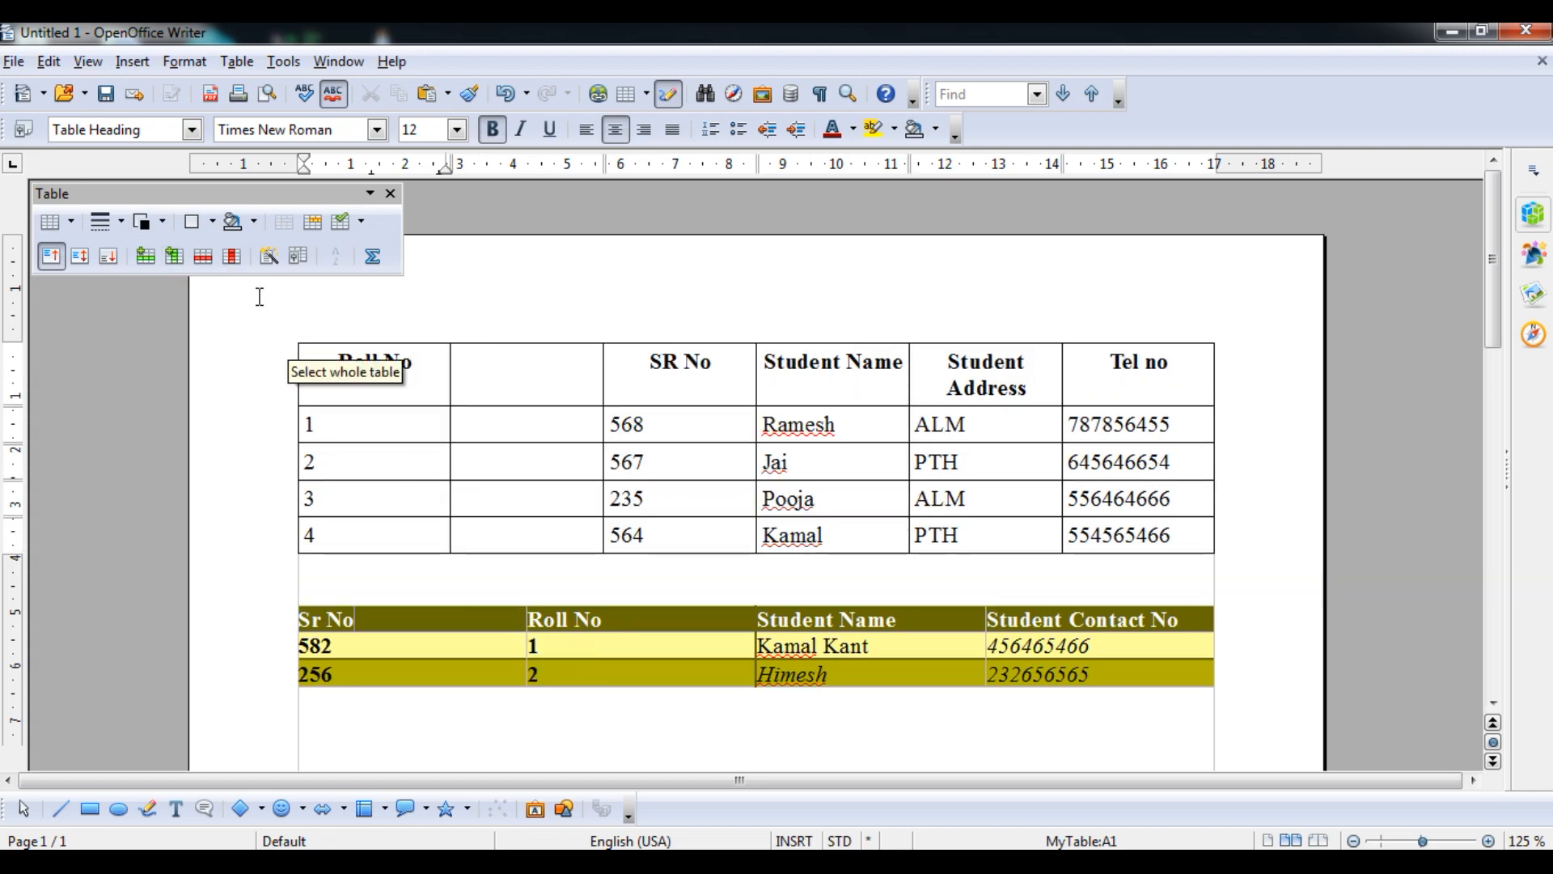
{"action": "left_click", "coordinate": [172, 265]}
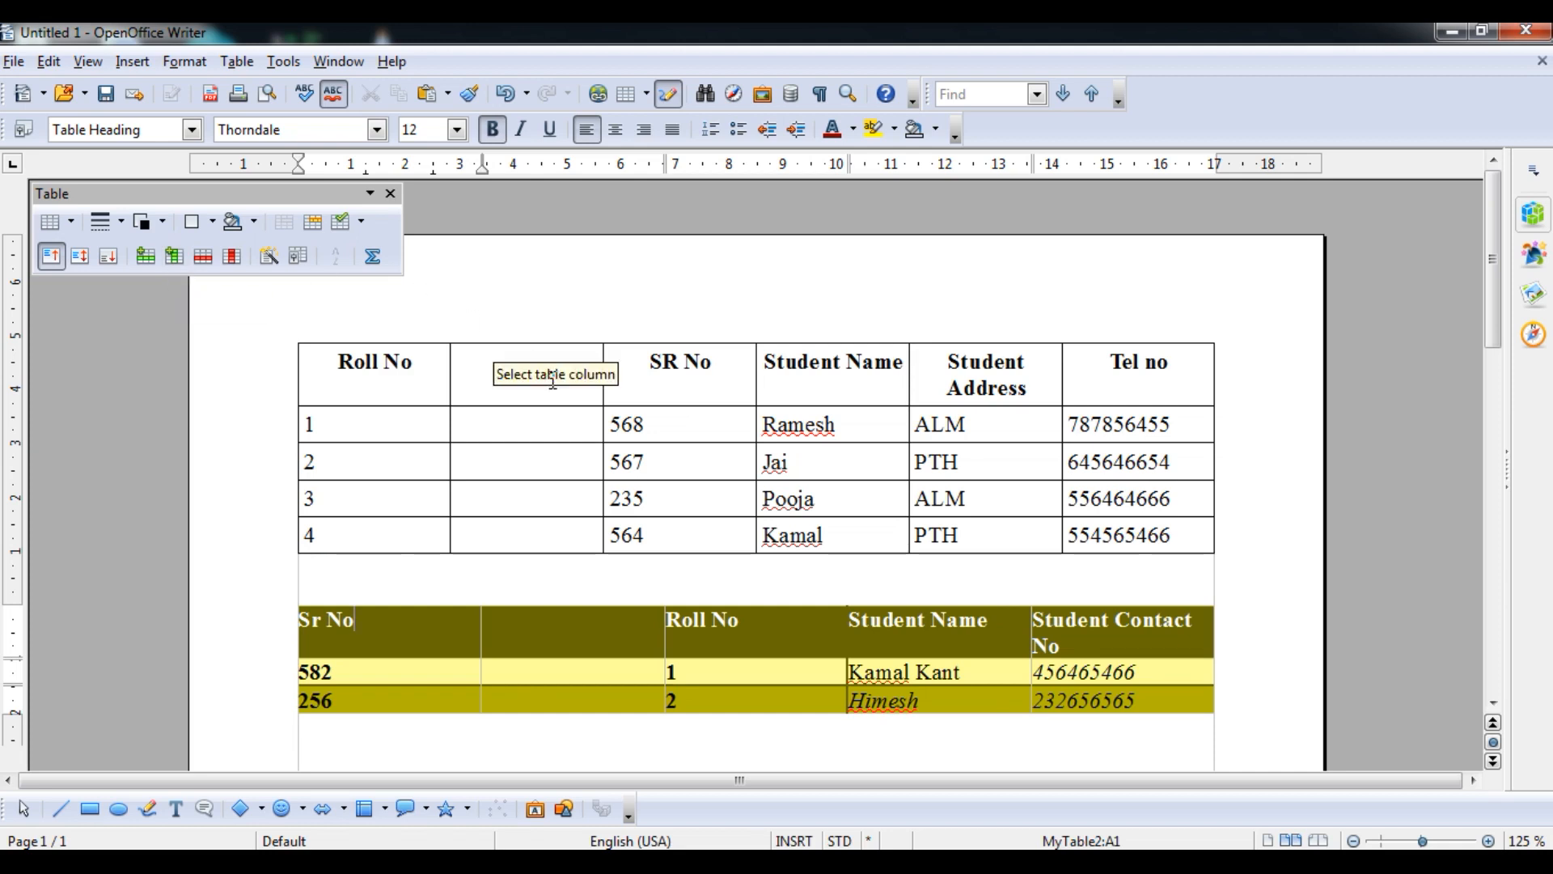
- Delete the empty column between Roll No and SR No in the first table
{"action": "left_click", "coordinate": [538, 332]}
{"action": "right_click", "coordinate": [538, 380]}
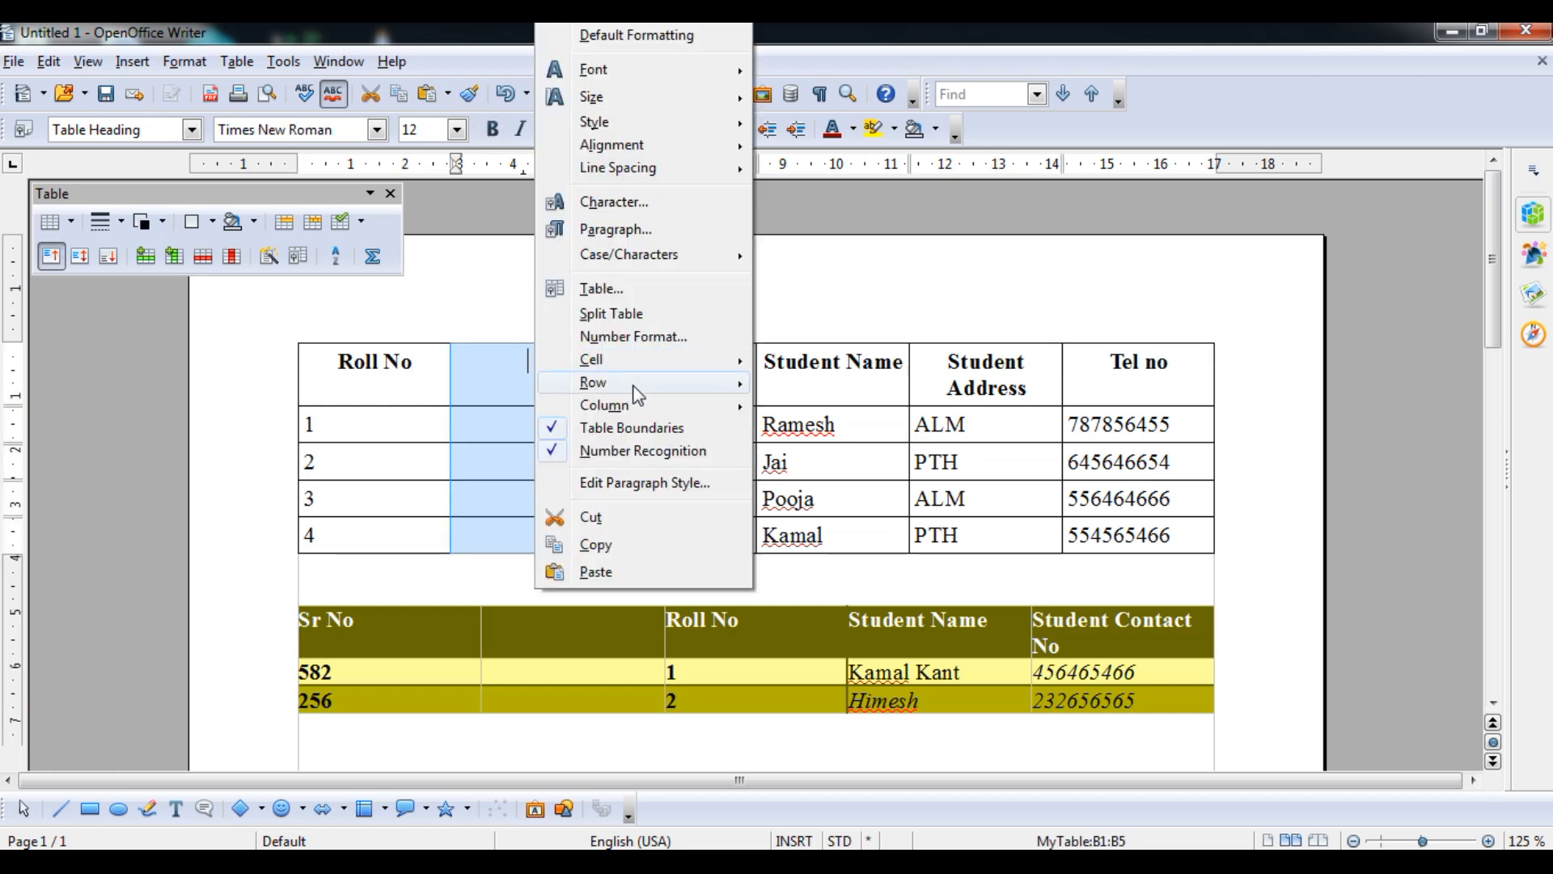
{"action": "mouse_move", "coordinate": [654, 407]}
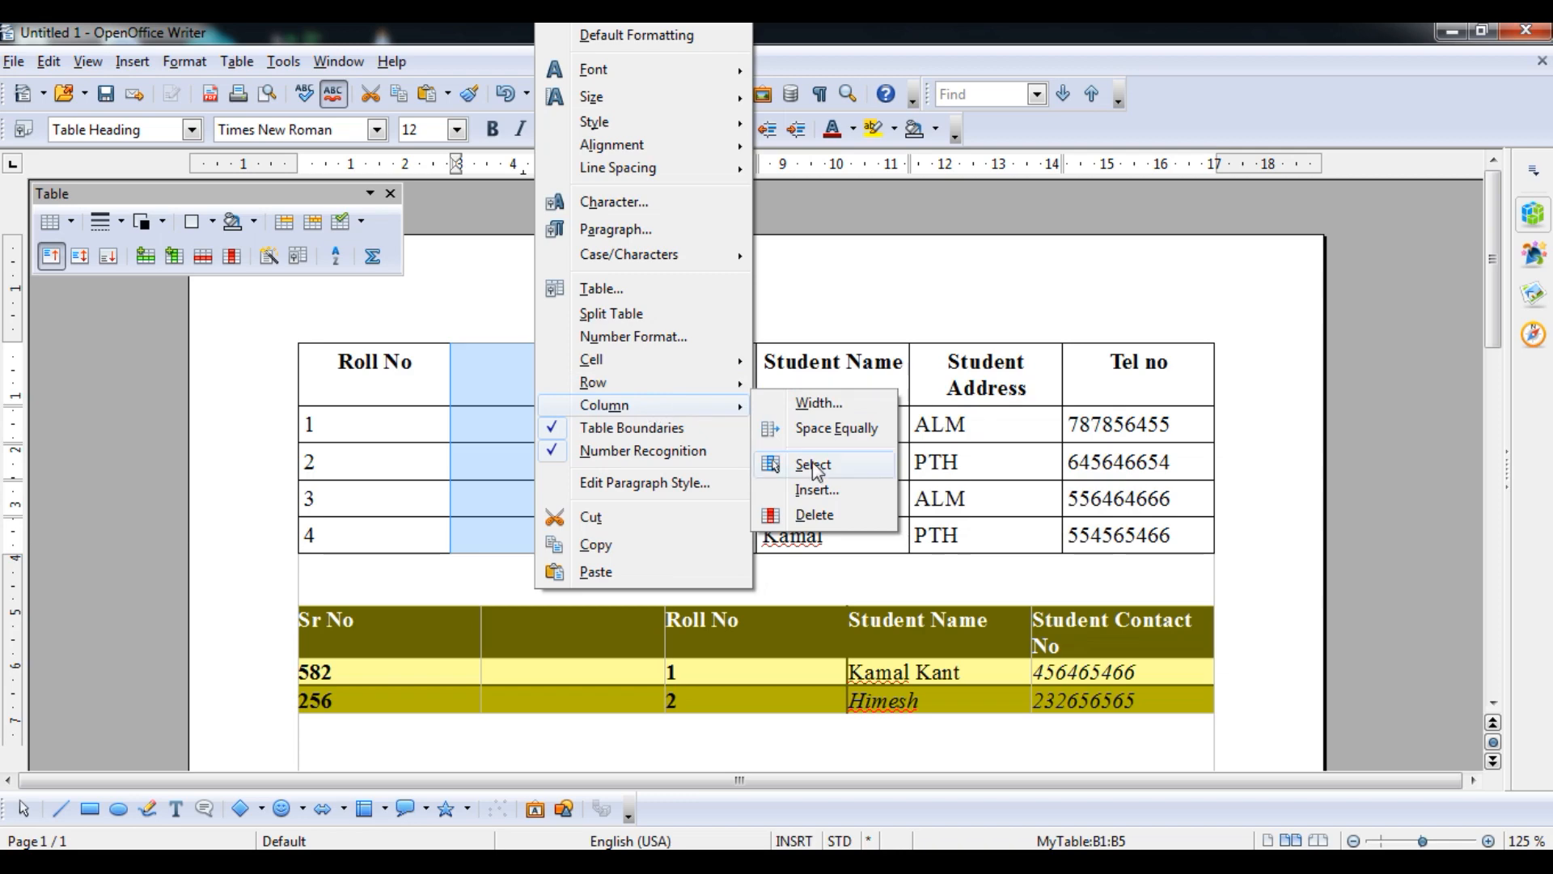
{"action": "left_click", "coordinate": [815, 514]}
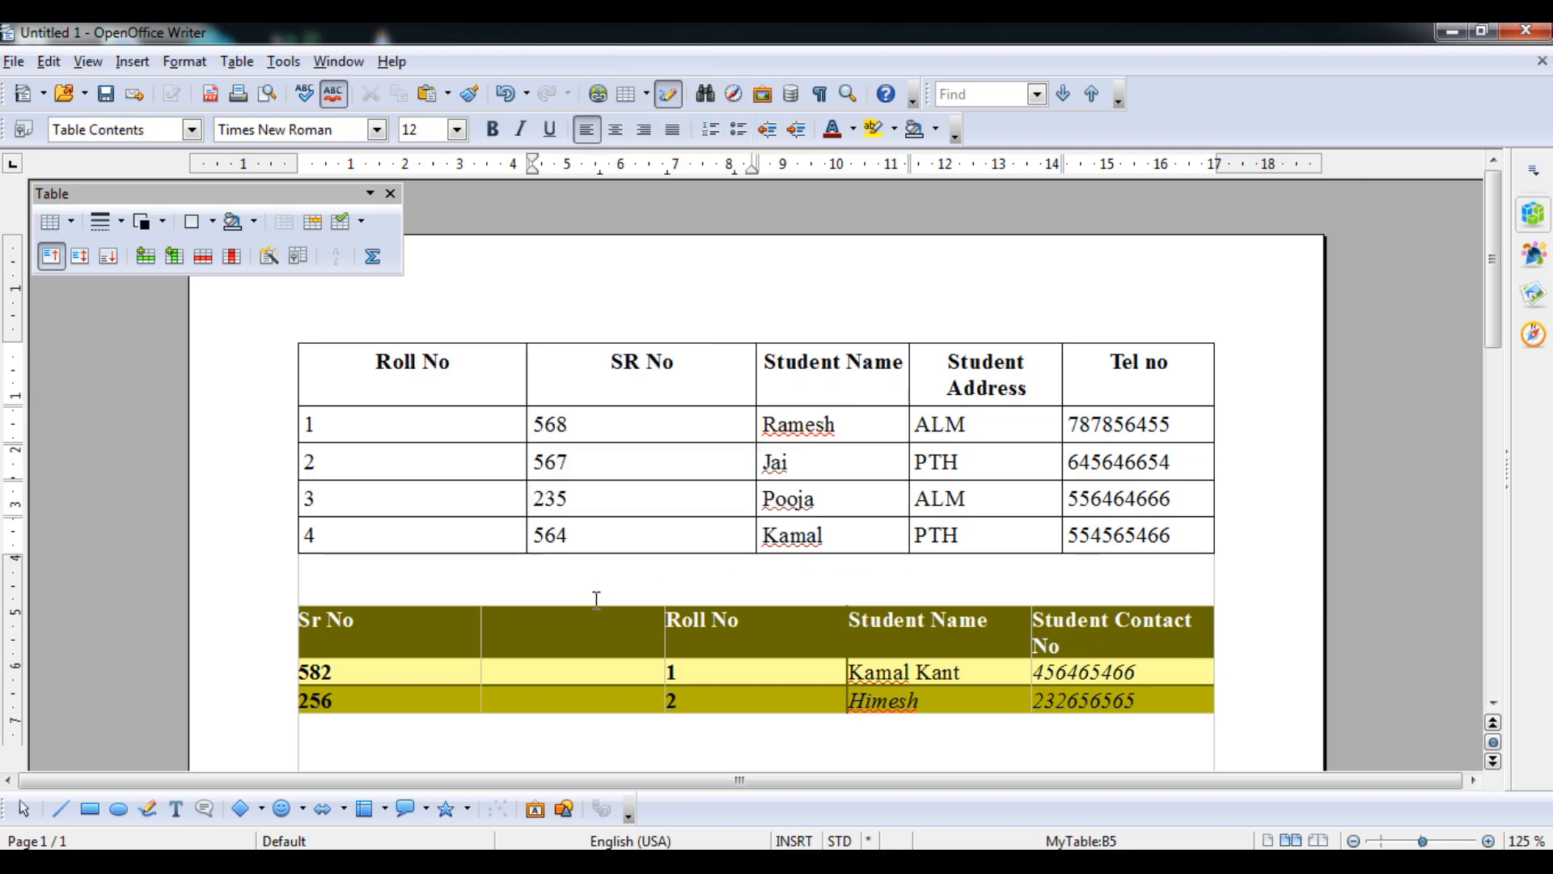
- Delete the empty column between Sr No and Roll No in the second table
{"action": "scroll", "coordinate": [1086, 420], "scroll_direction": "down", "scroll_amount": 4}
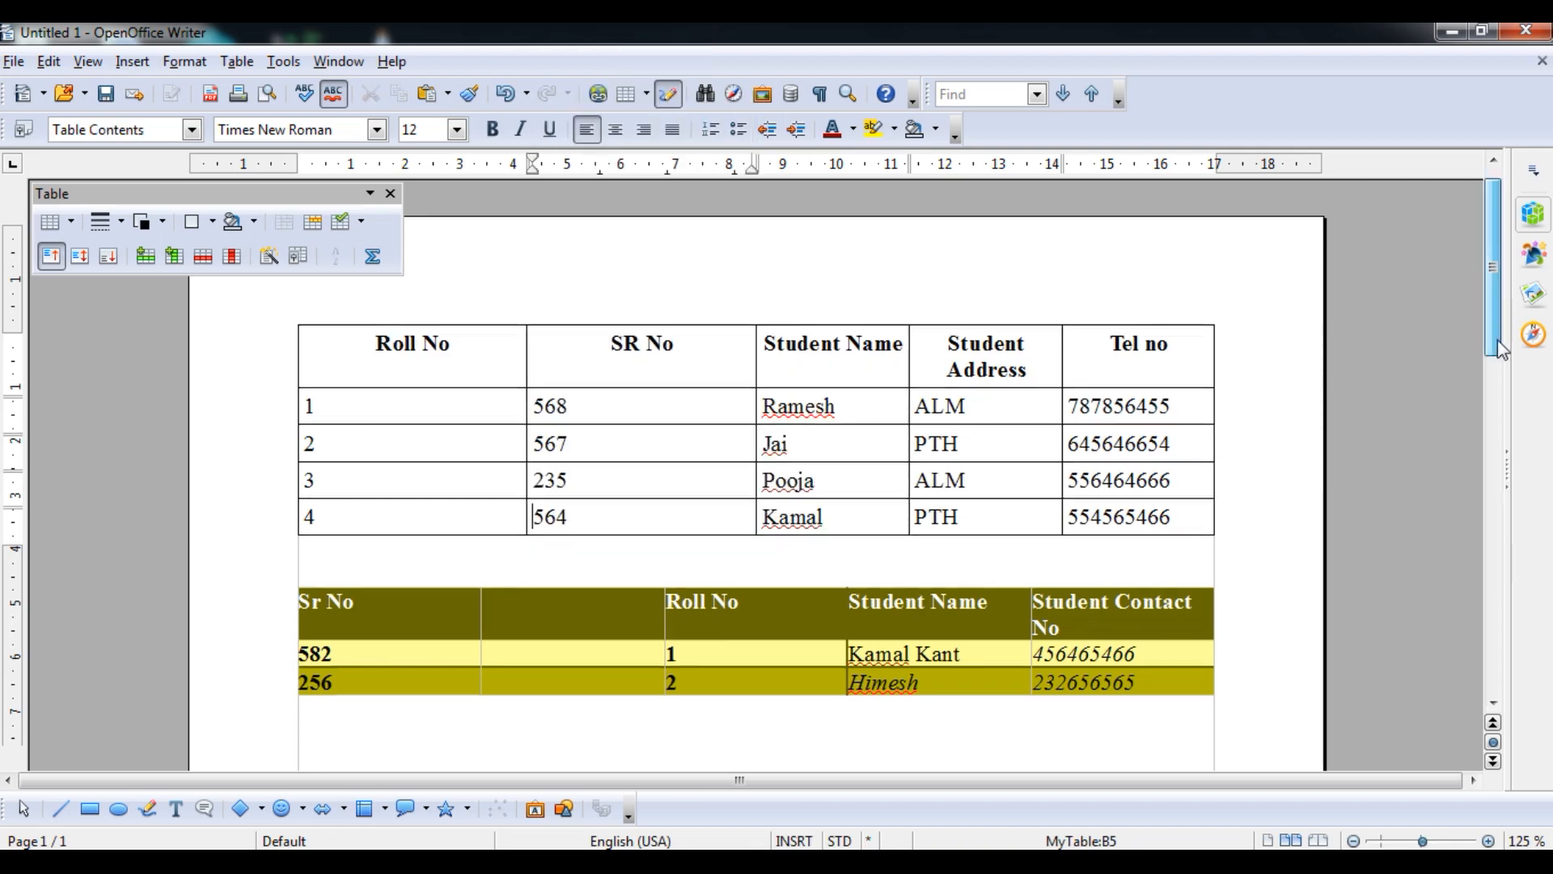
{"action": "left_click_drag", "start_coordinate": [615, 445], "coordinate": [617, 548]}
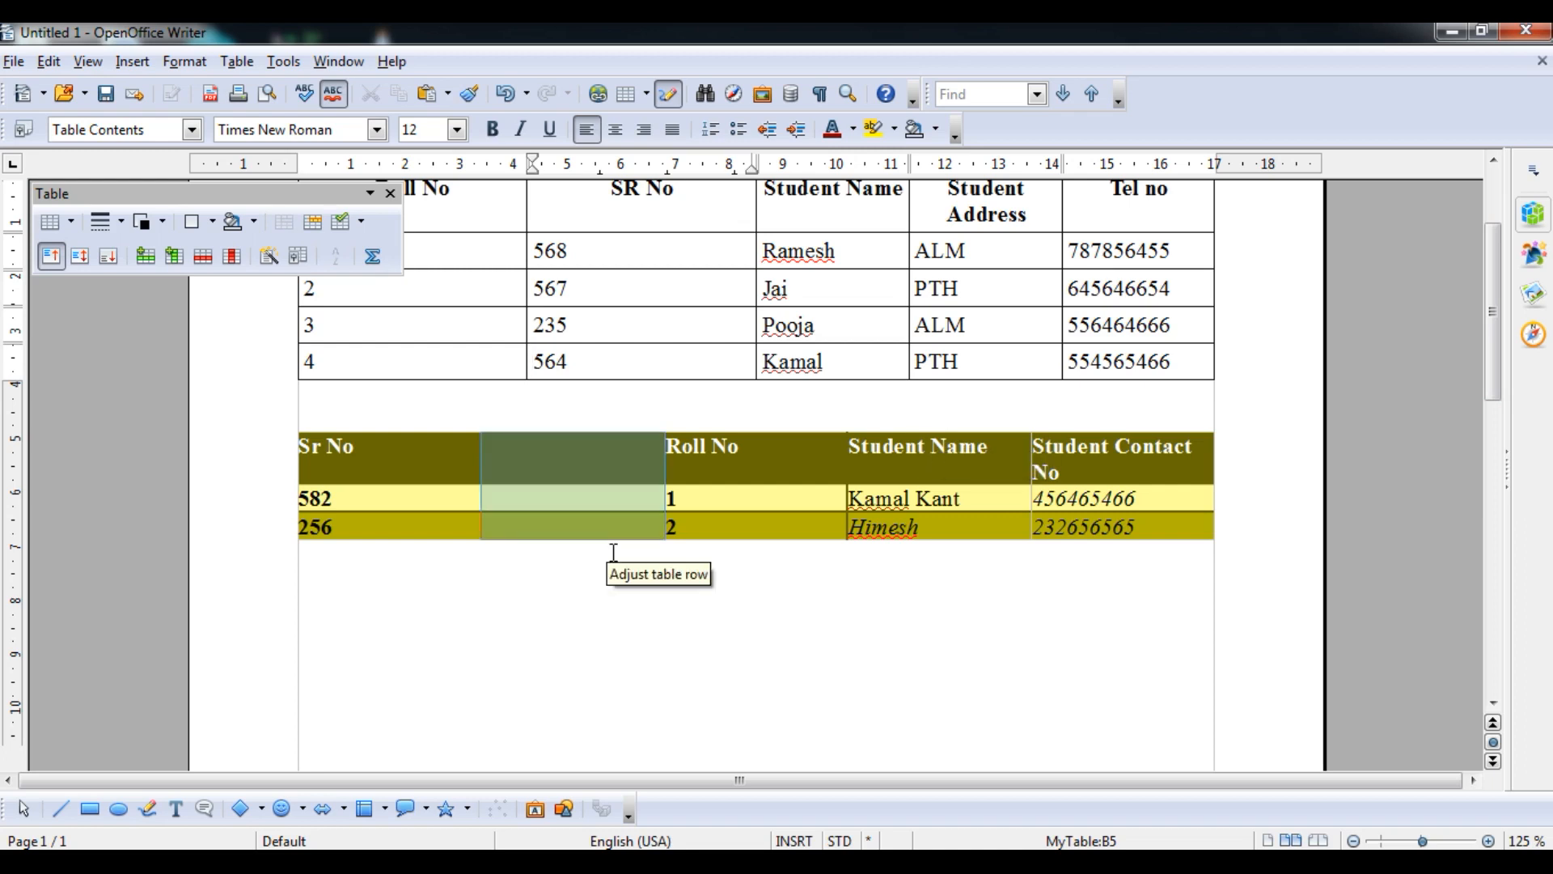
{"action": "right_click", "coordinate": [599, 430]}
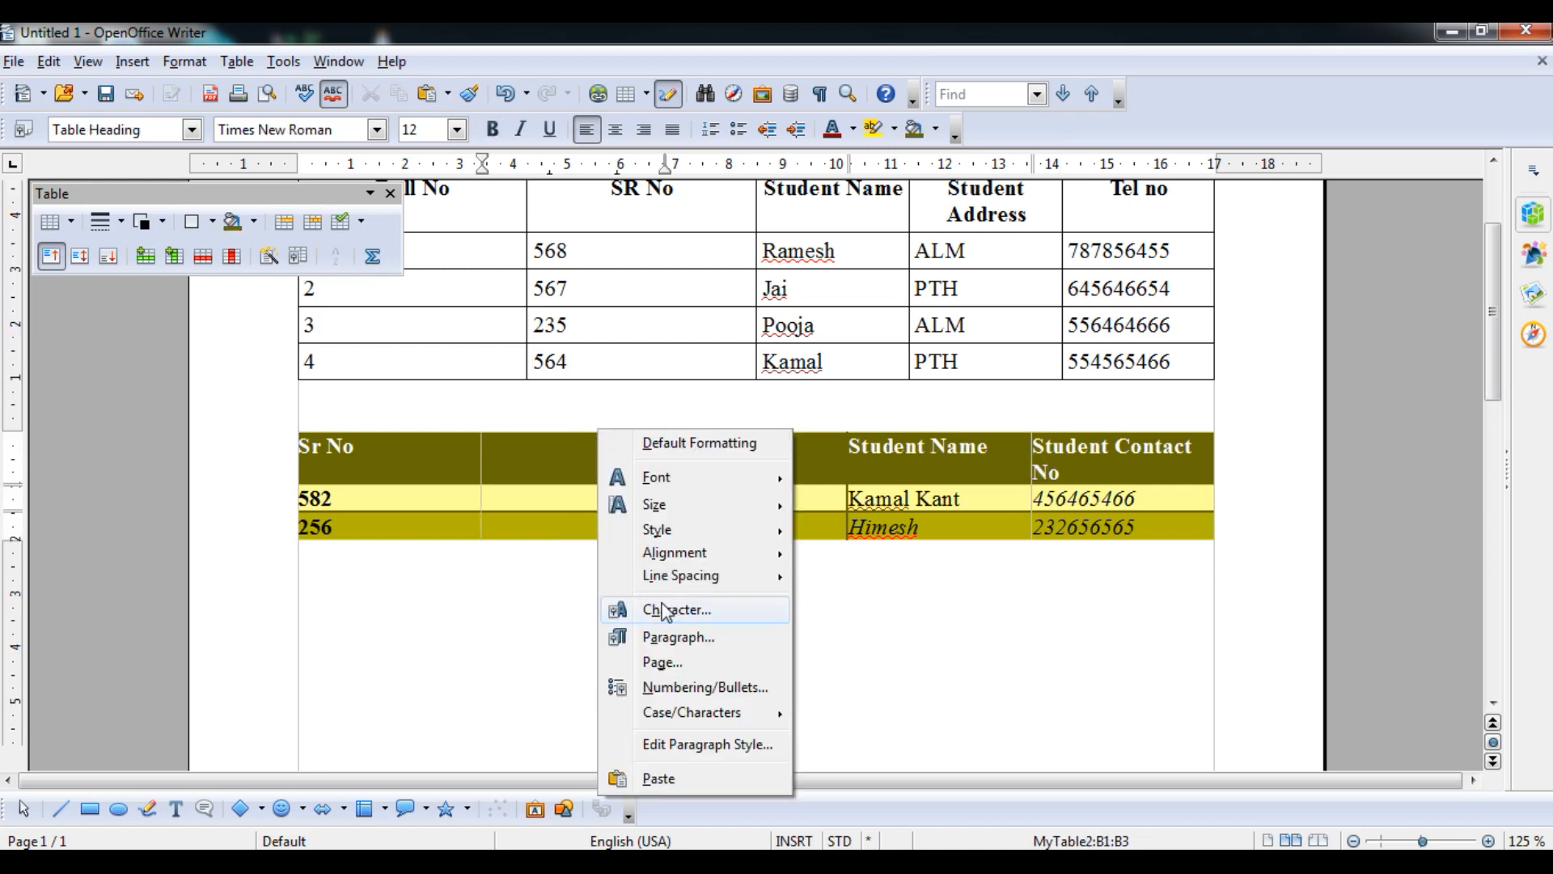
{"action": "left_click", "coordinate": [548, 457]}
{"action": "left_click_drag", "start_coordinate": [548, 455], "coordinate": [551, 518]}
{"action": "right_click", "coordinate": [558, 494]}
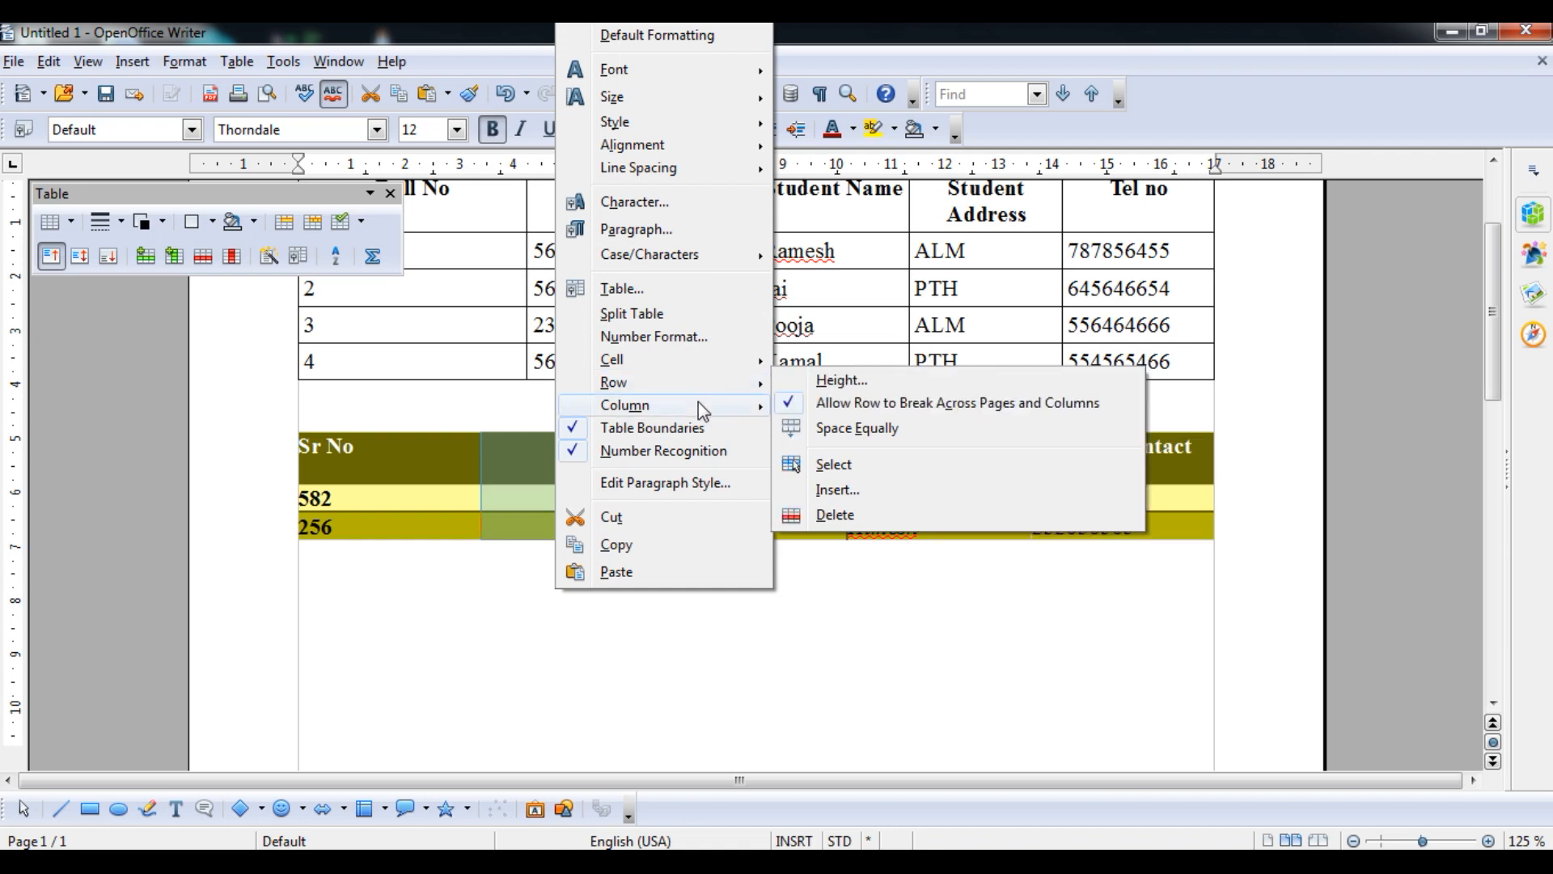
{"action": "left_click", "coordinate": [835, 515]}
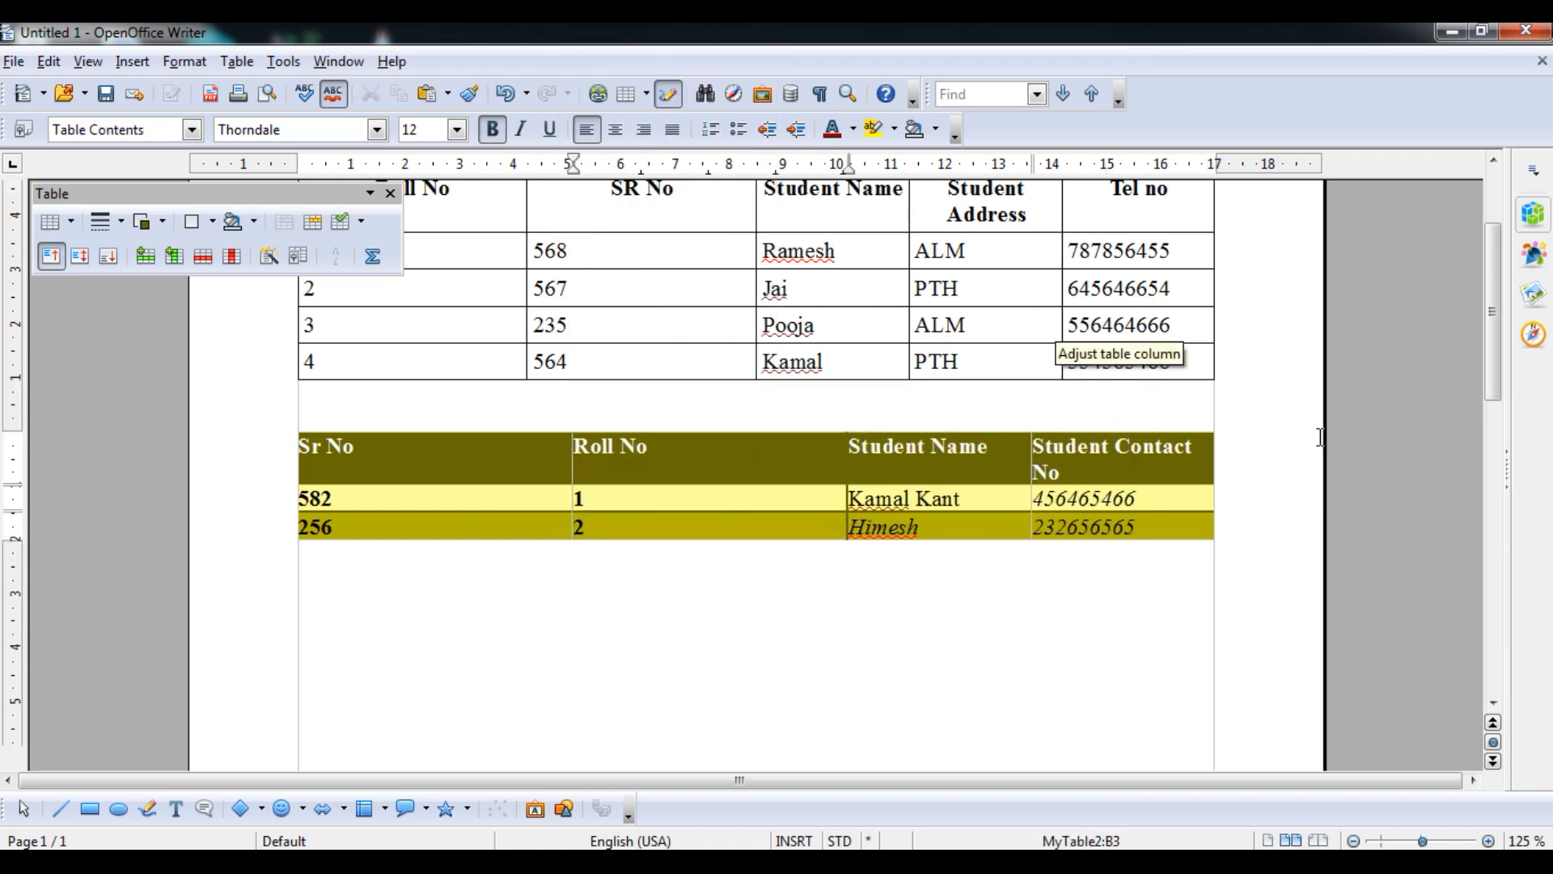
- Add blank lines below the second table and insert an empty table with two columns and two rows there
{"action": "mouse_move", "coordinate": [1495, 370]}
{"action": "left_mouse_down"}
{"action": "mouse_move", "coordinate": [1494, 319]}
{"action": "mouse_move", "coordinate": [1494, 356]}
{"action": "left_mouse_up"}
{"action": "left_click", "coordinate": [857, 670]}
{"action": "key", "text": "Return"}
{"action": "key", "text": "Return"}
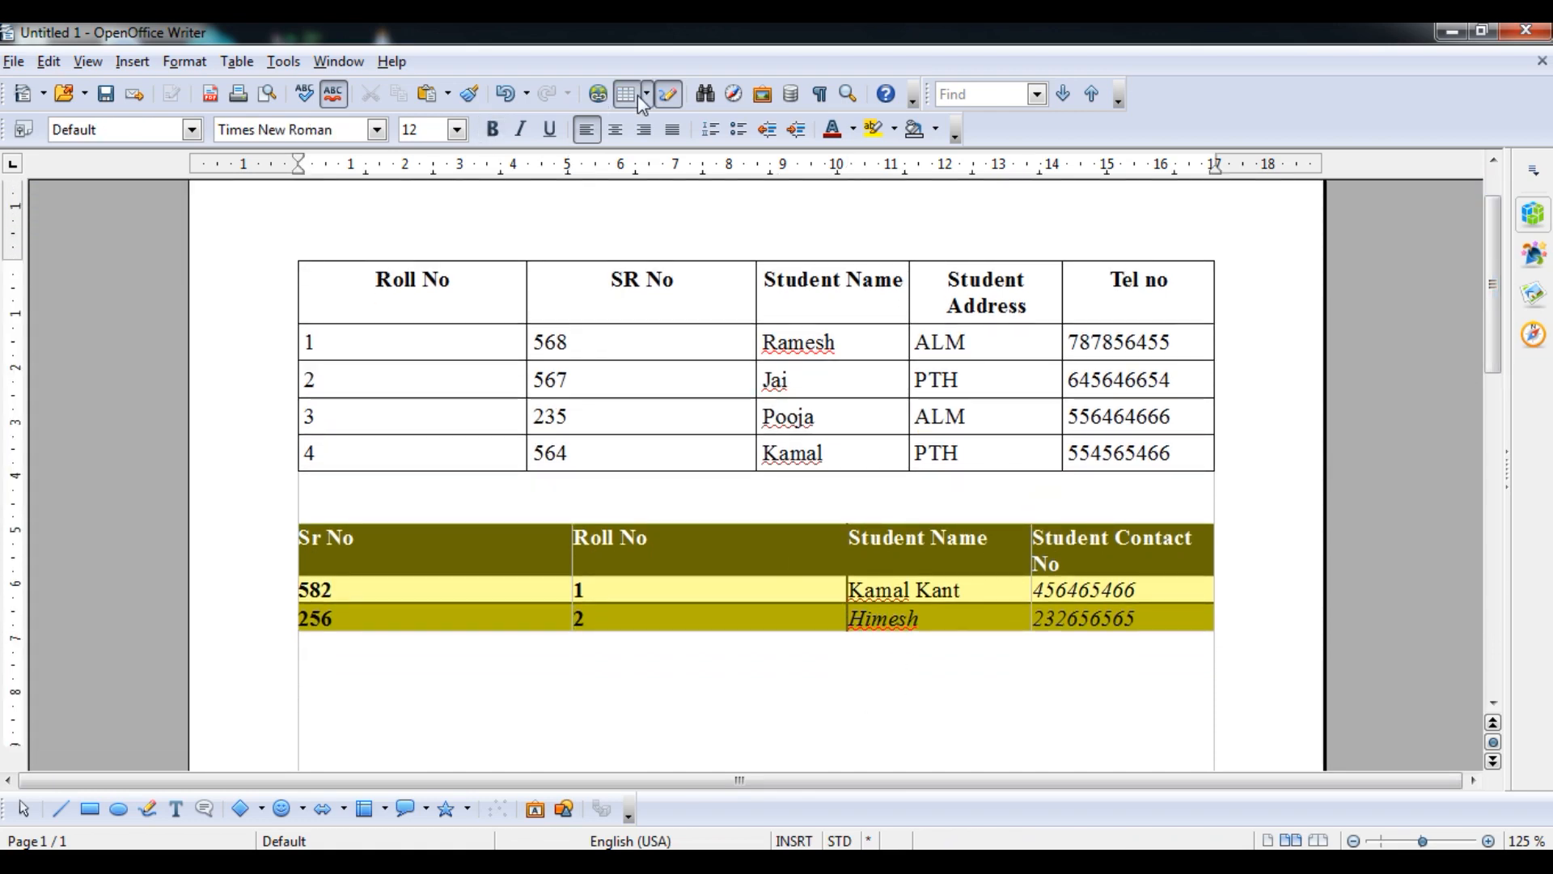
{"action": "left_click", "coordinate": [647, 94]}
{"action": "left_click", "coordinate": [652, 137]}
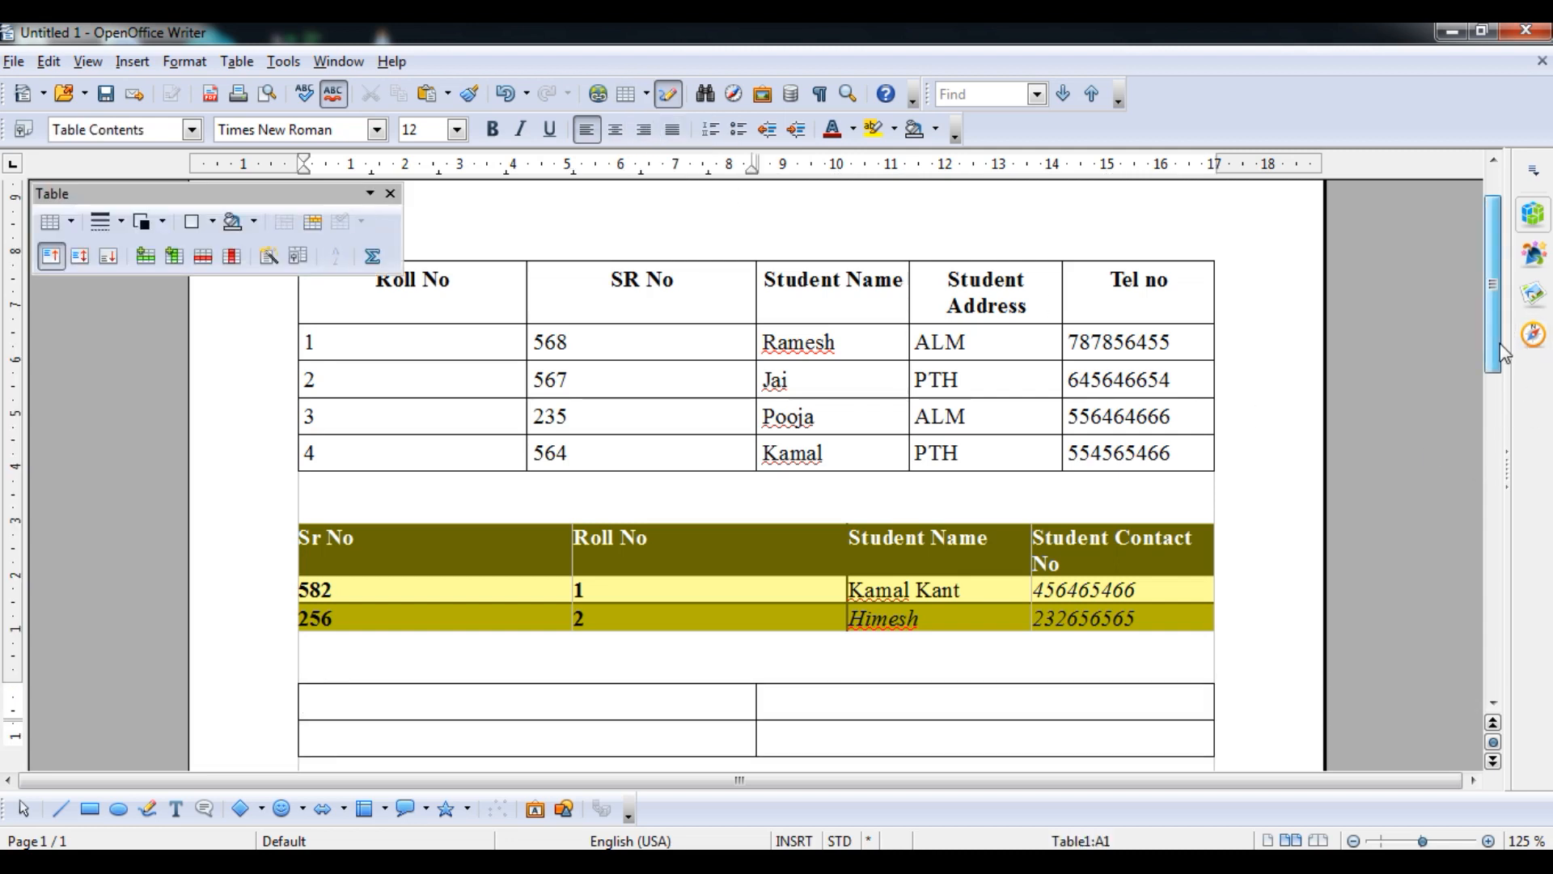
- Demonstrate selecting all cells, the first column and the first row of the new empty table
{"action": "left_click_drag", "start_coordinate": [1500, 343], "coordinate": [1499, 386]}
{"action": "left_click_drag", "start_coordinate": [346, 599], "coordinate": [773, 648]}
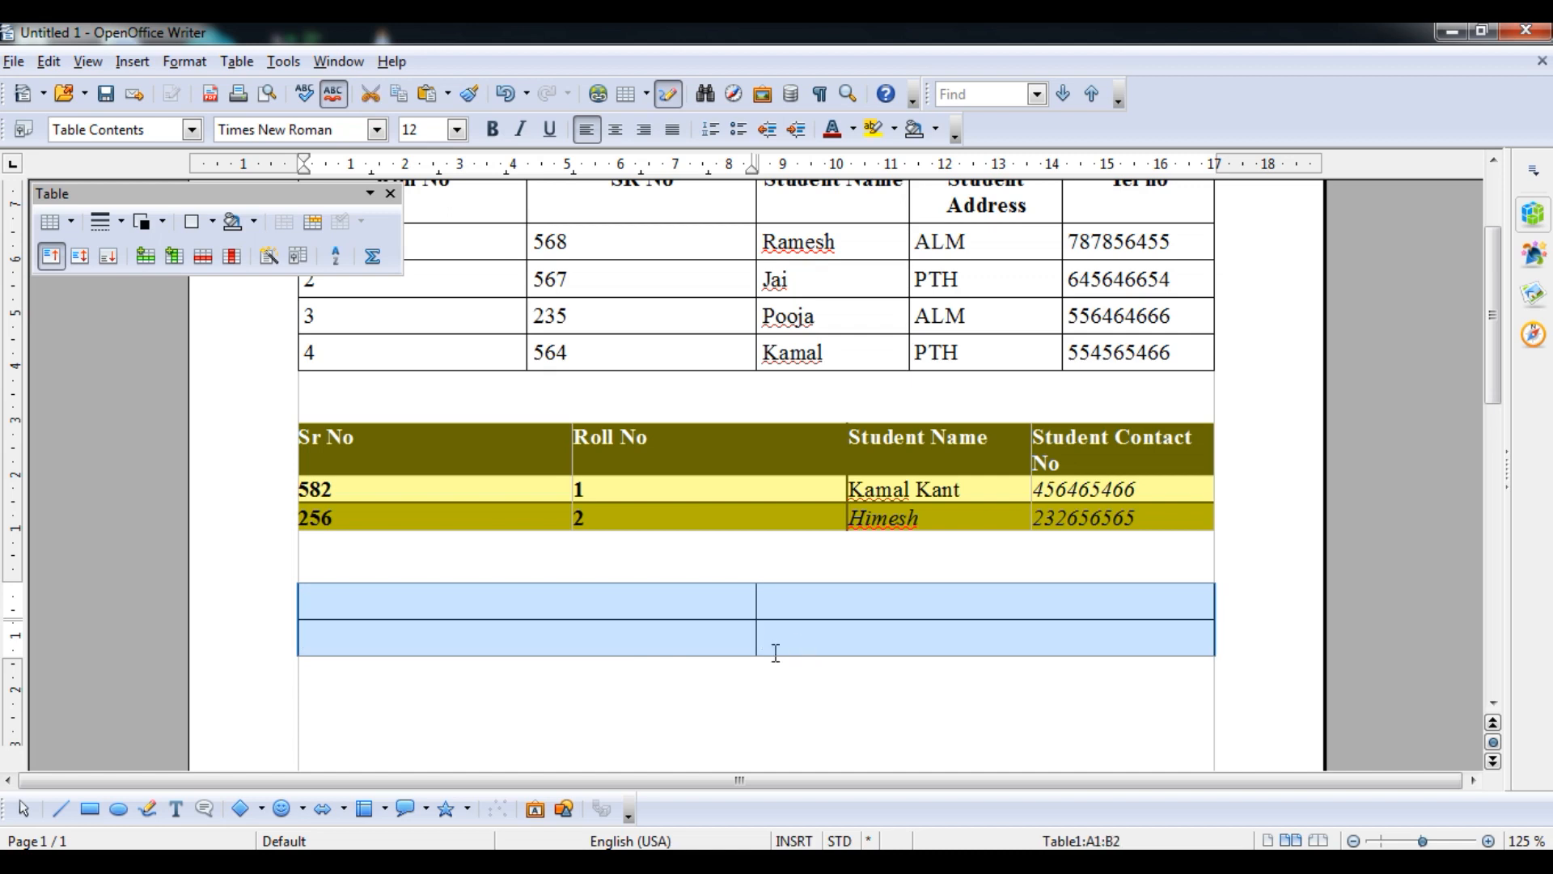
{"action": "left_click", "coordinate": [455, 559]}
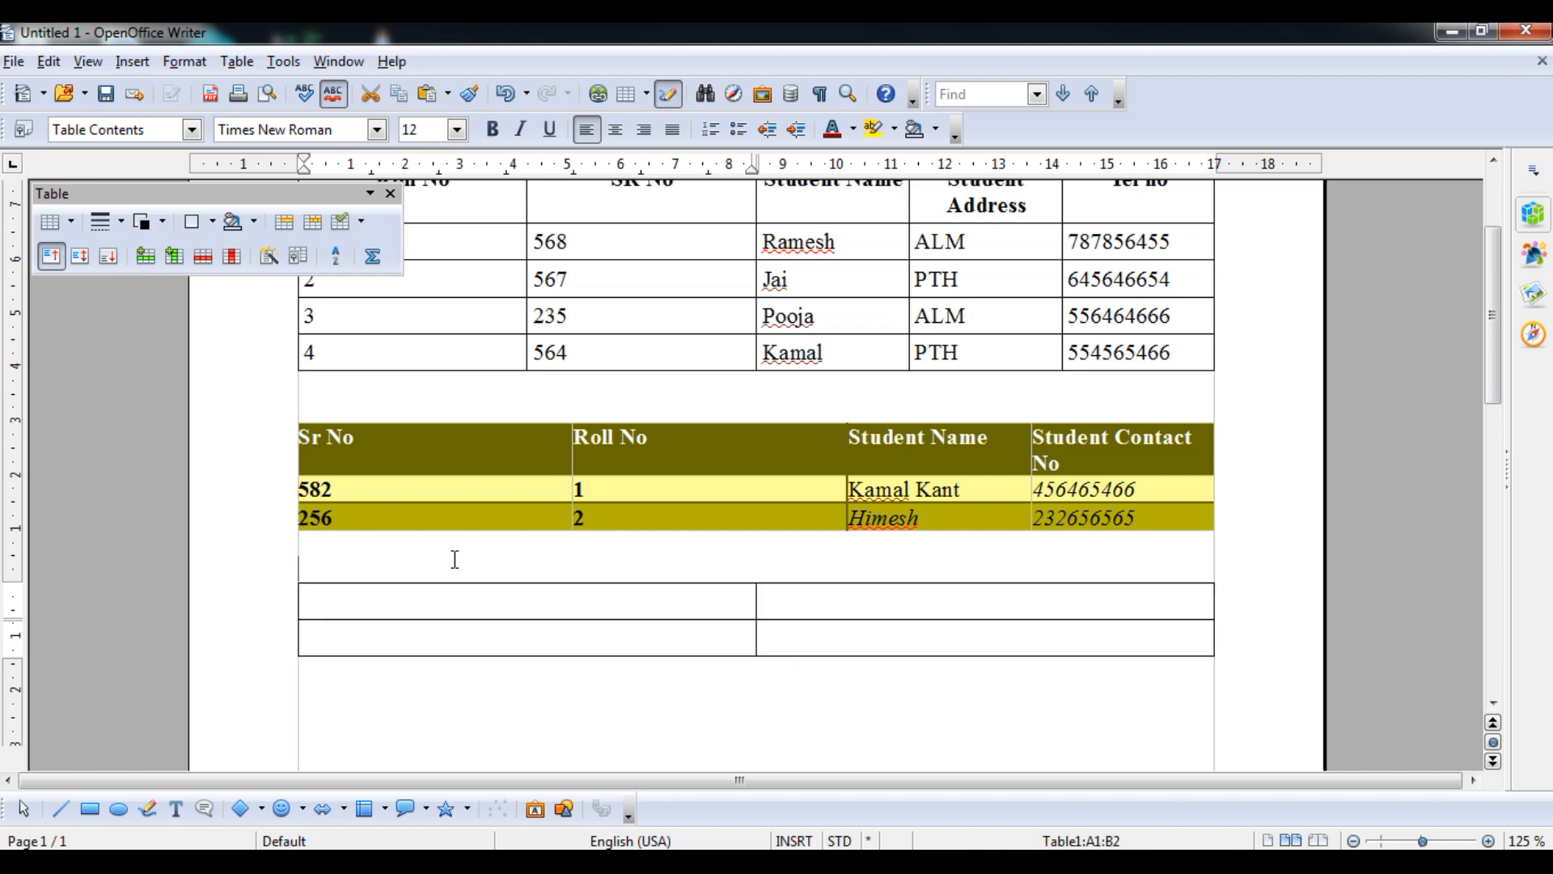
{"action": "left_click", "coordinate": [305, 570]}
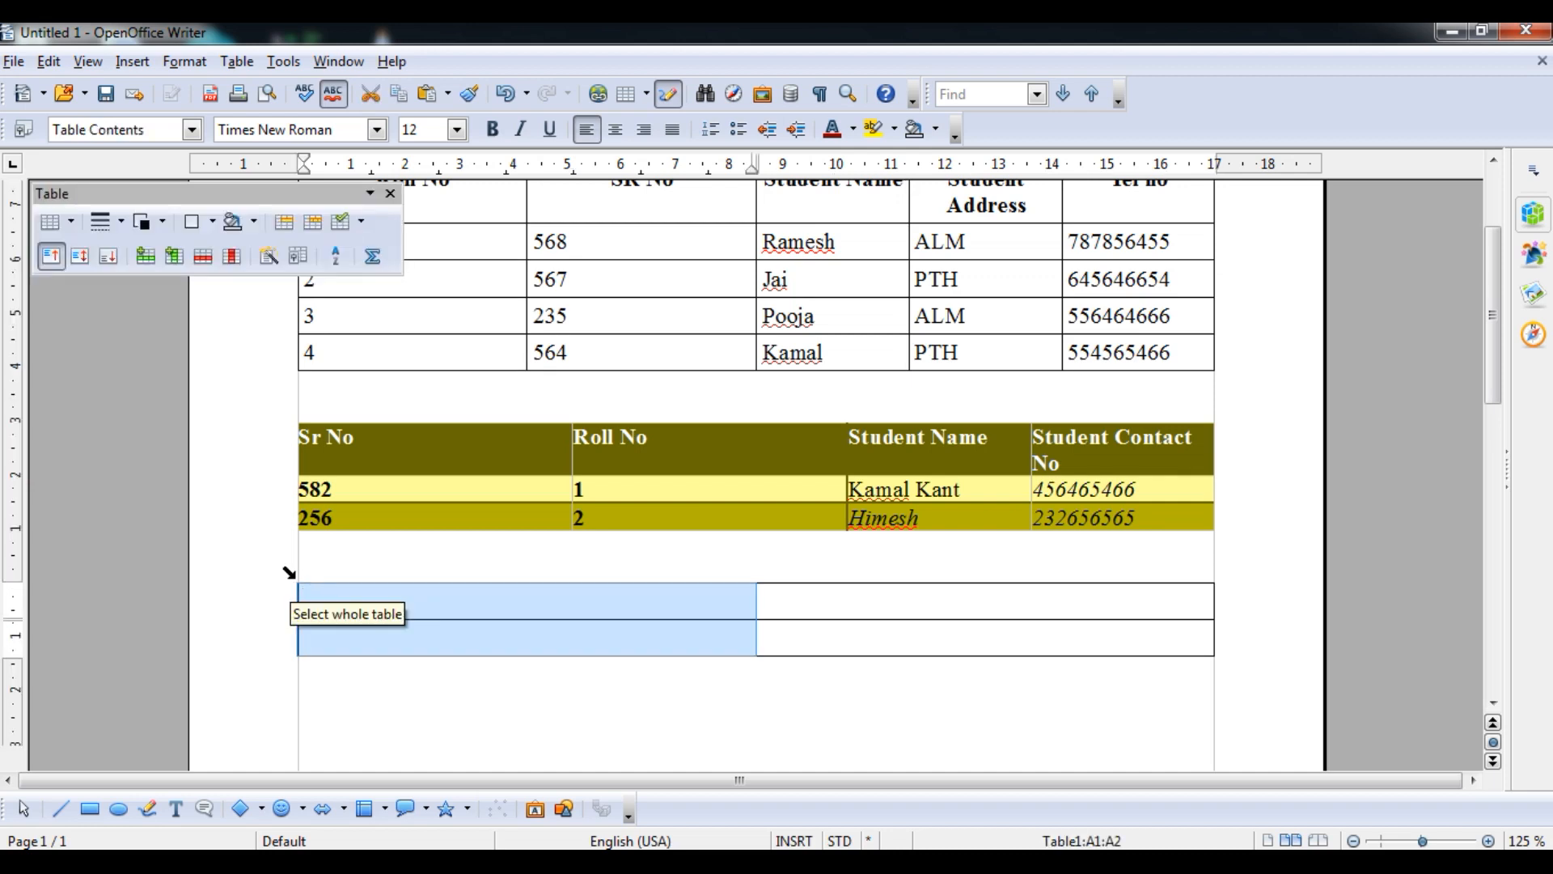
{"action": "left_click", "coordinate": [289, 572]}
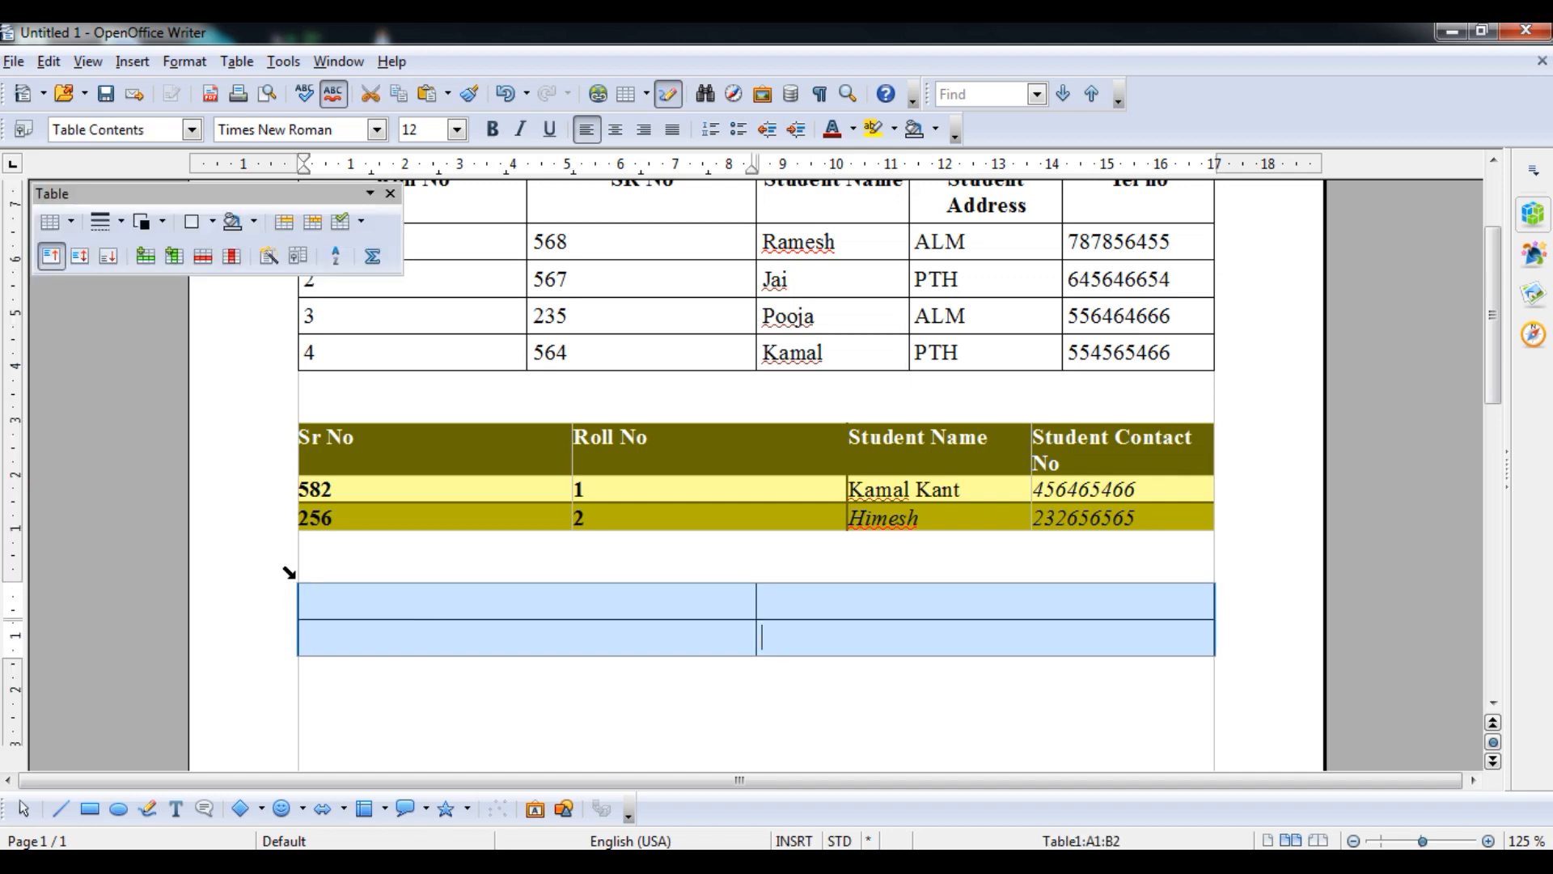
{"action": "left_click", "coordinate": [360, 567]}
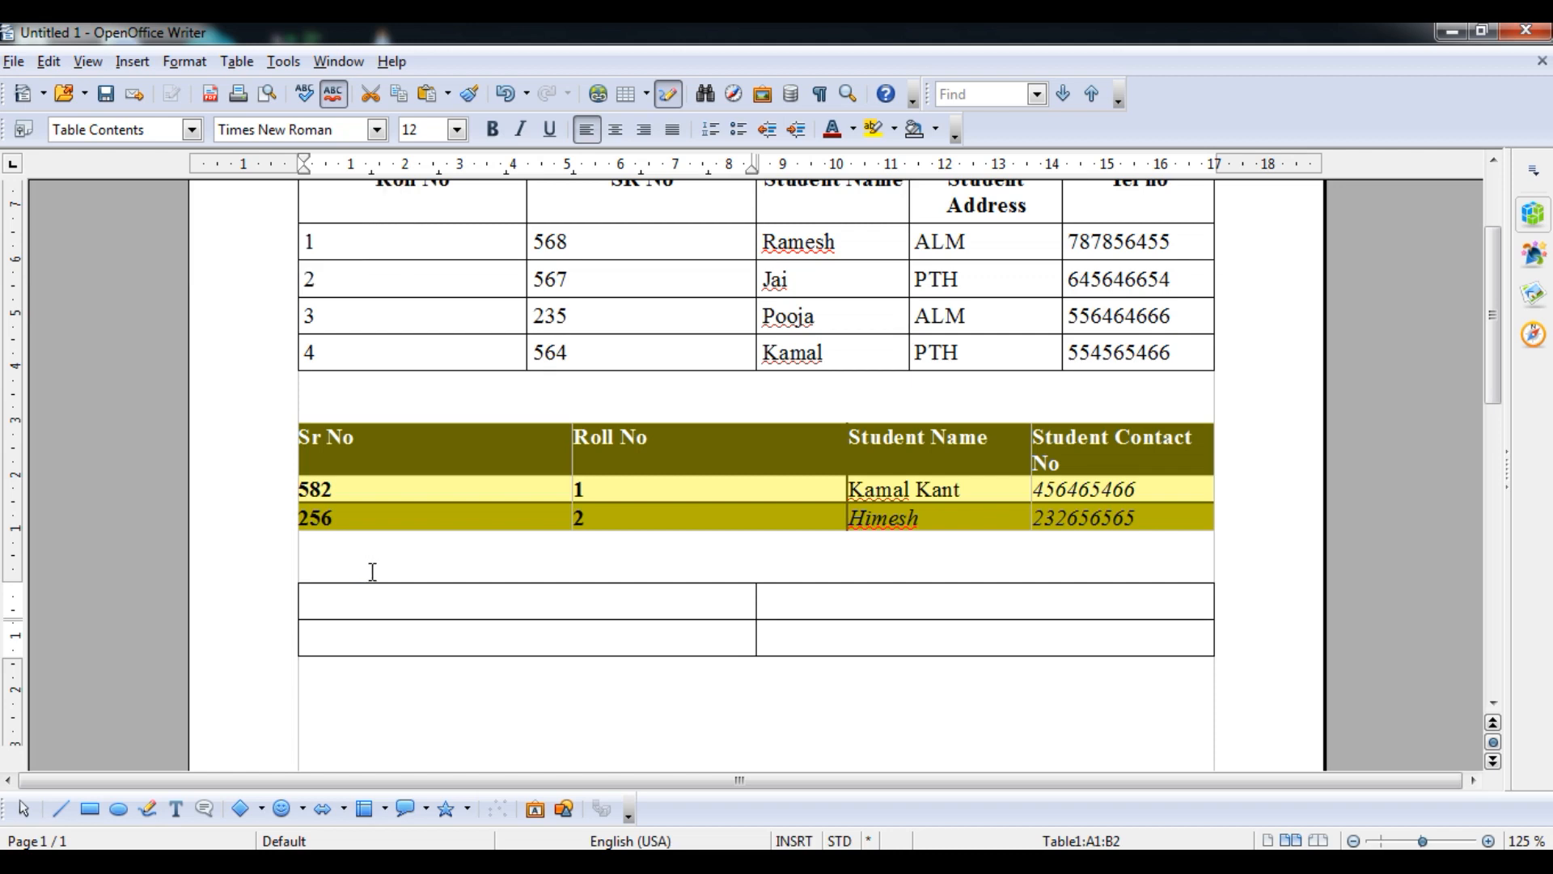
{"action": "left_click", "coordinate": [375, 571]}
{"action": "left_click", "coordinate": [396, 571]}
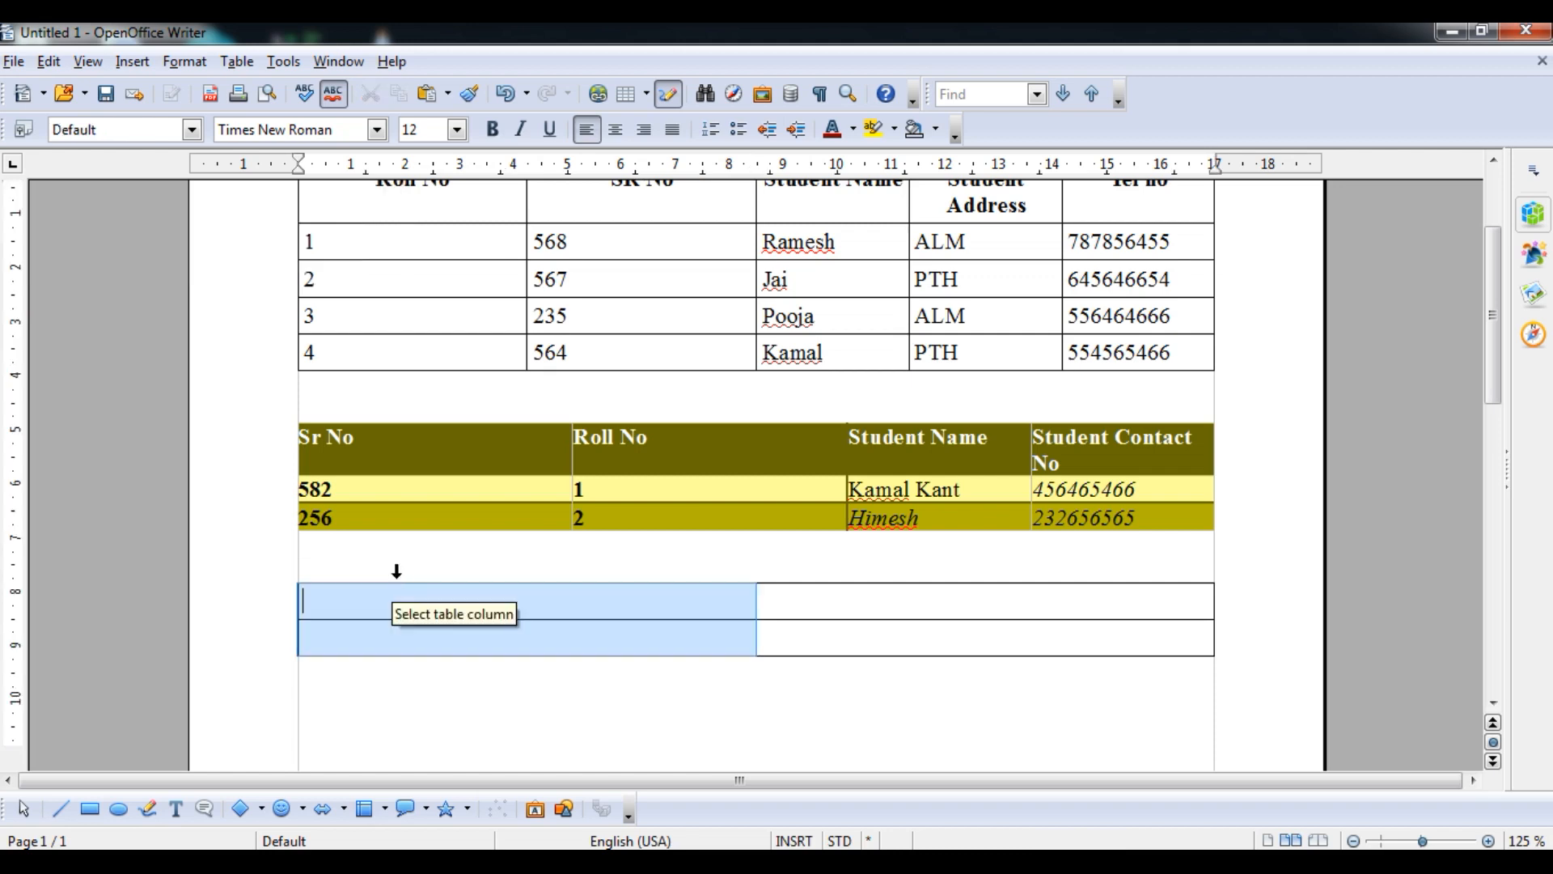
{"action": "left_click", "coordinate": [283, 600]}
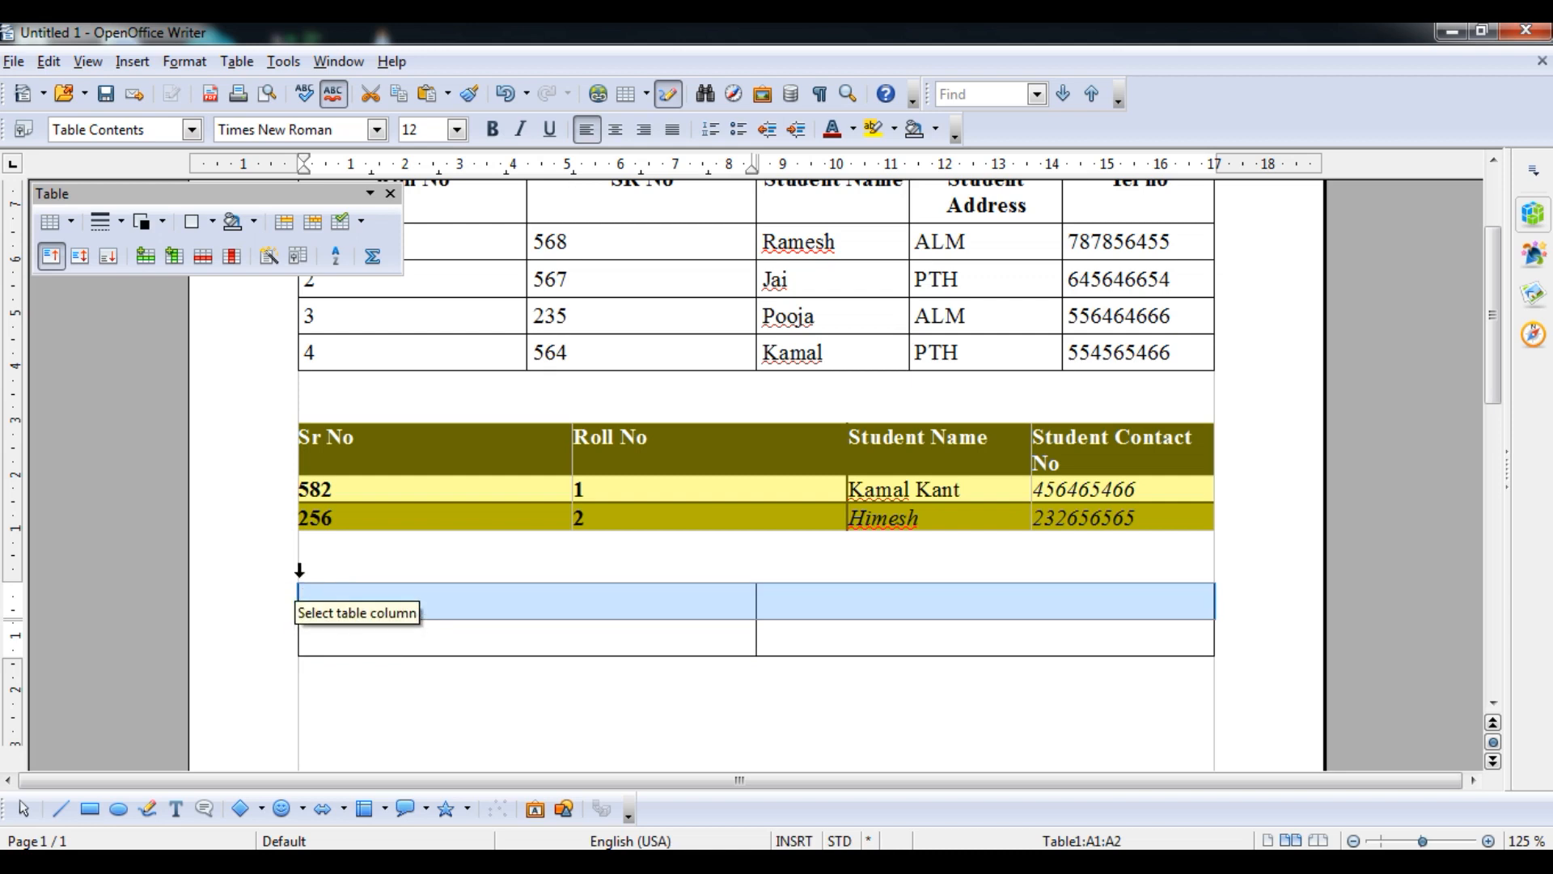
- Select the whole empty two-by-two table and delete it from the document
{"action": "left_click", "coordinate": [287, 573]}
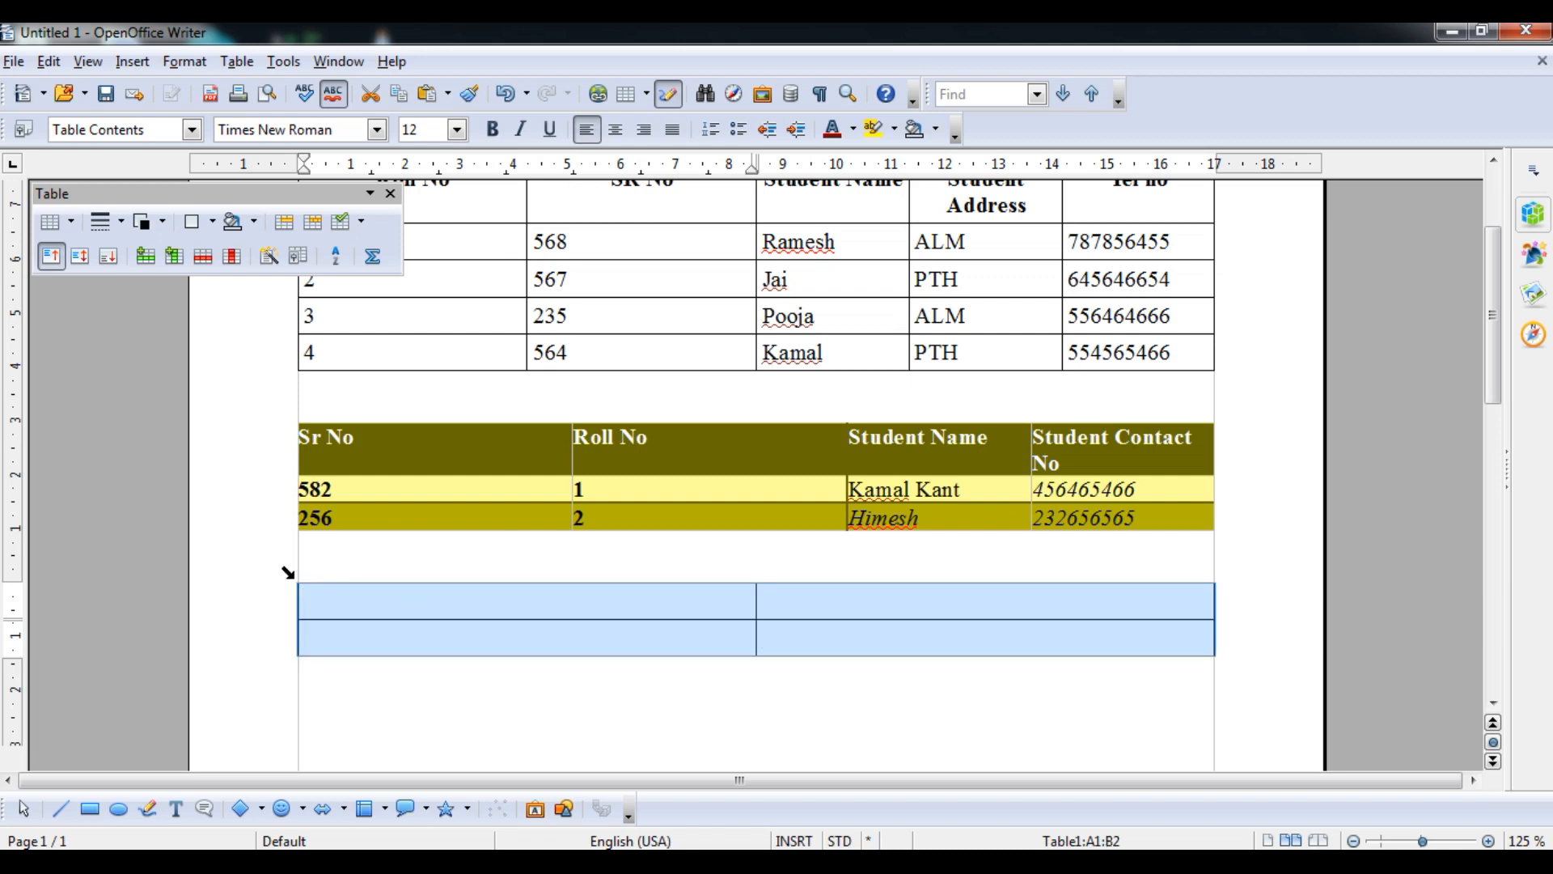
{"action": "left_click", "coordinate": [239, 63]}
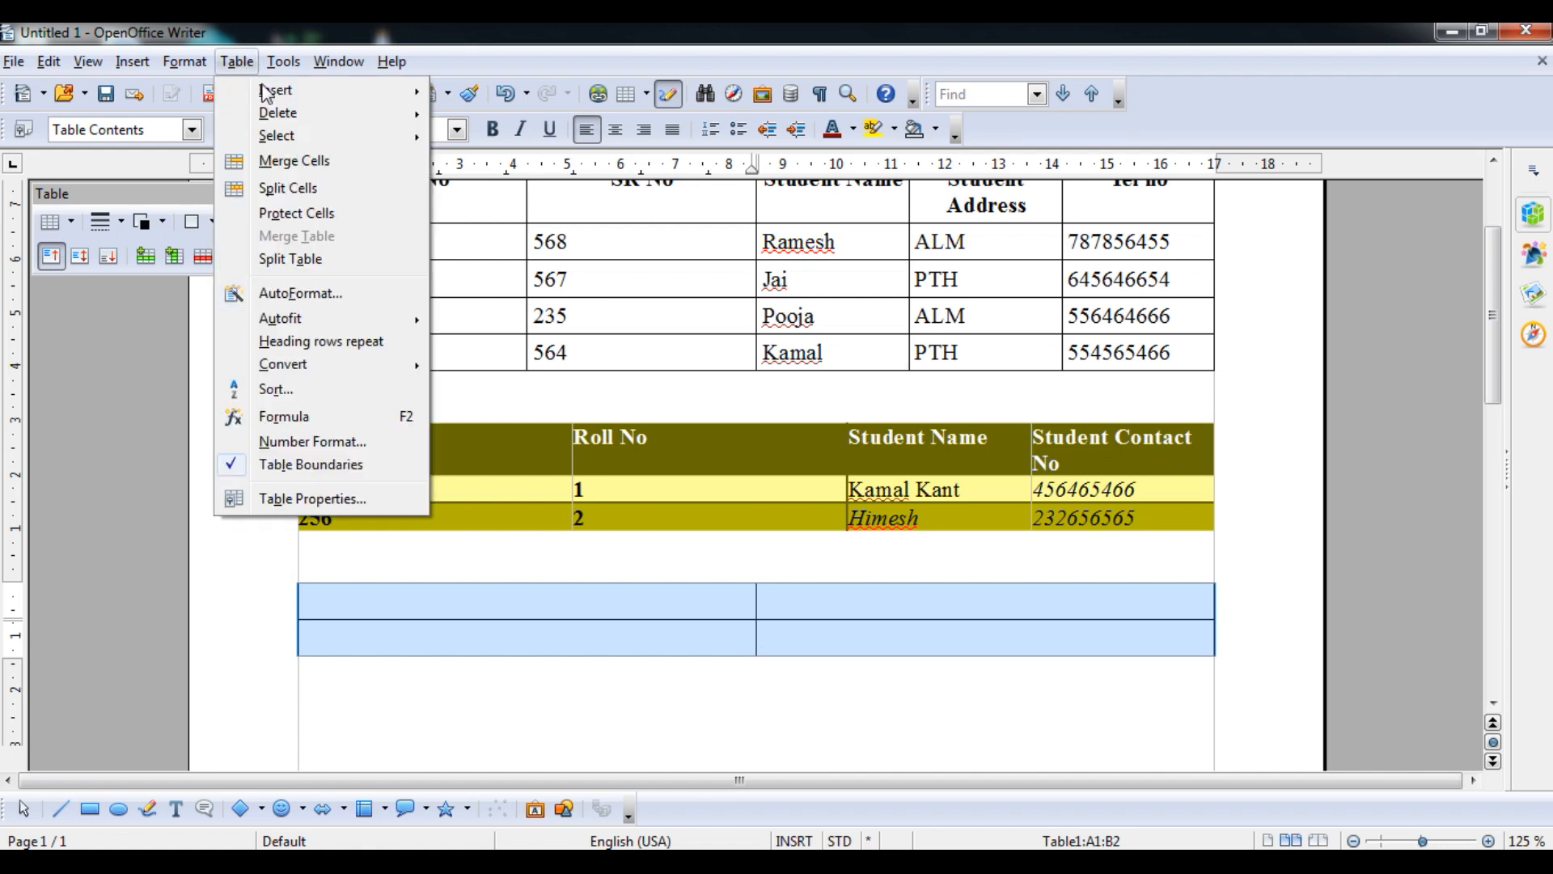
{"action": "mouse_move", "coordinate": [270, 118]}
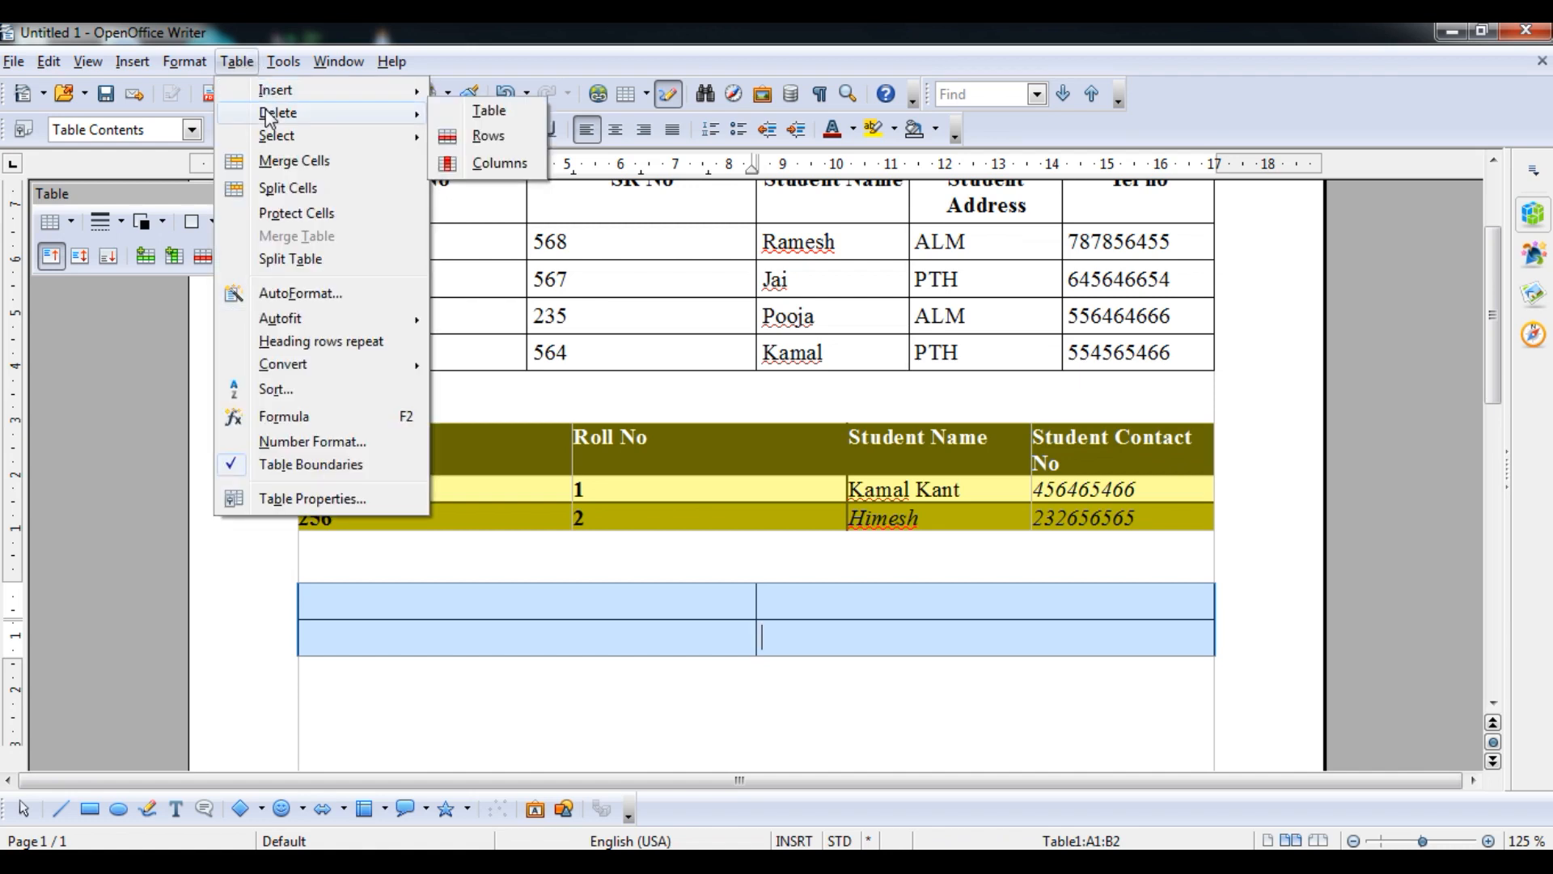
{"action": "left_click", "coordinate": [490, 111]}
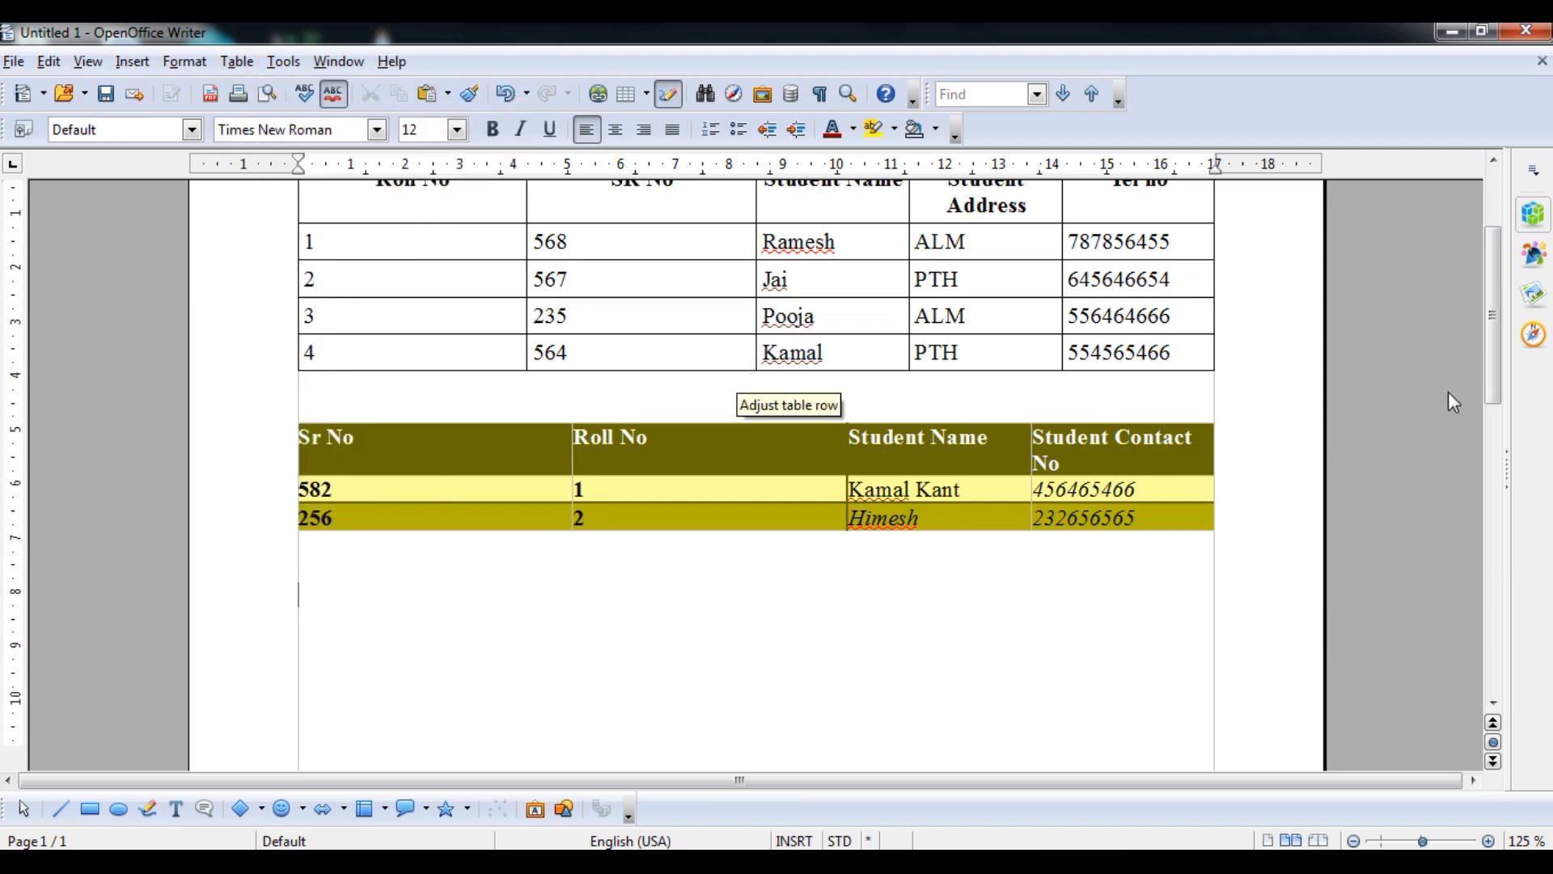
- Switch to the 402-INFO_TECH IX.pdf syllabus in Adobe Reader to check the remaining table topics
{"action": "mouse_move", "coordinate": [595, 859]}
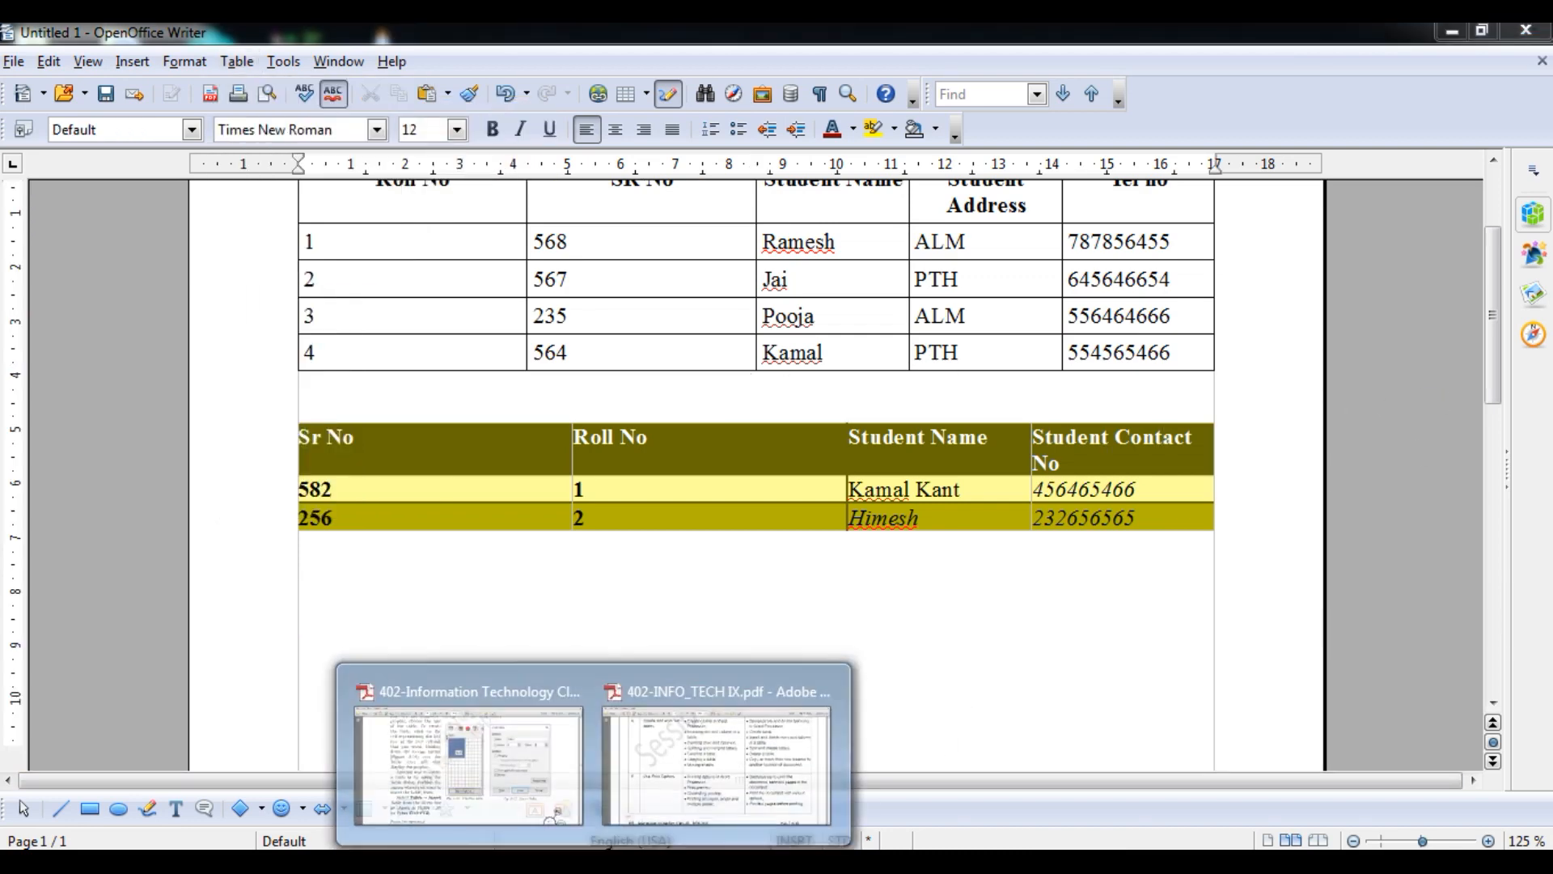
{"action": "left_click", "coordinate": [760, 781]}
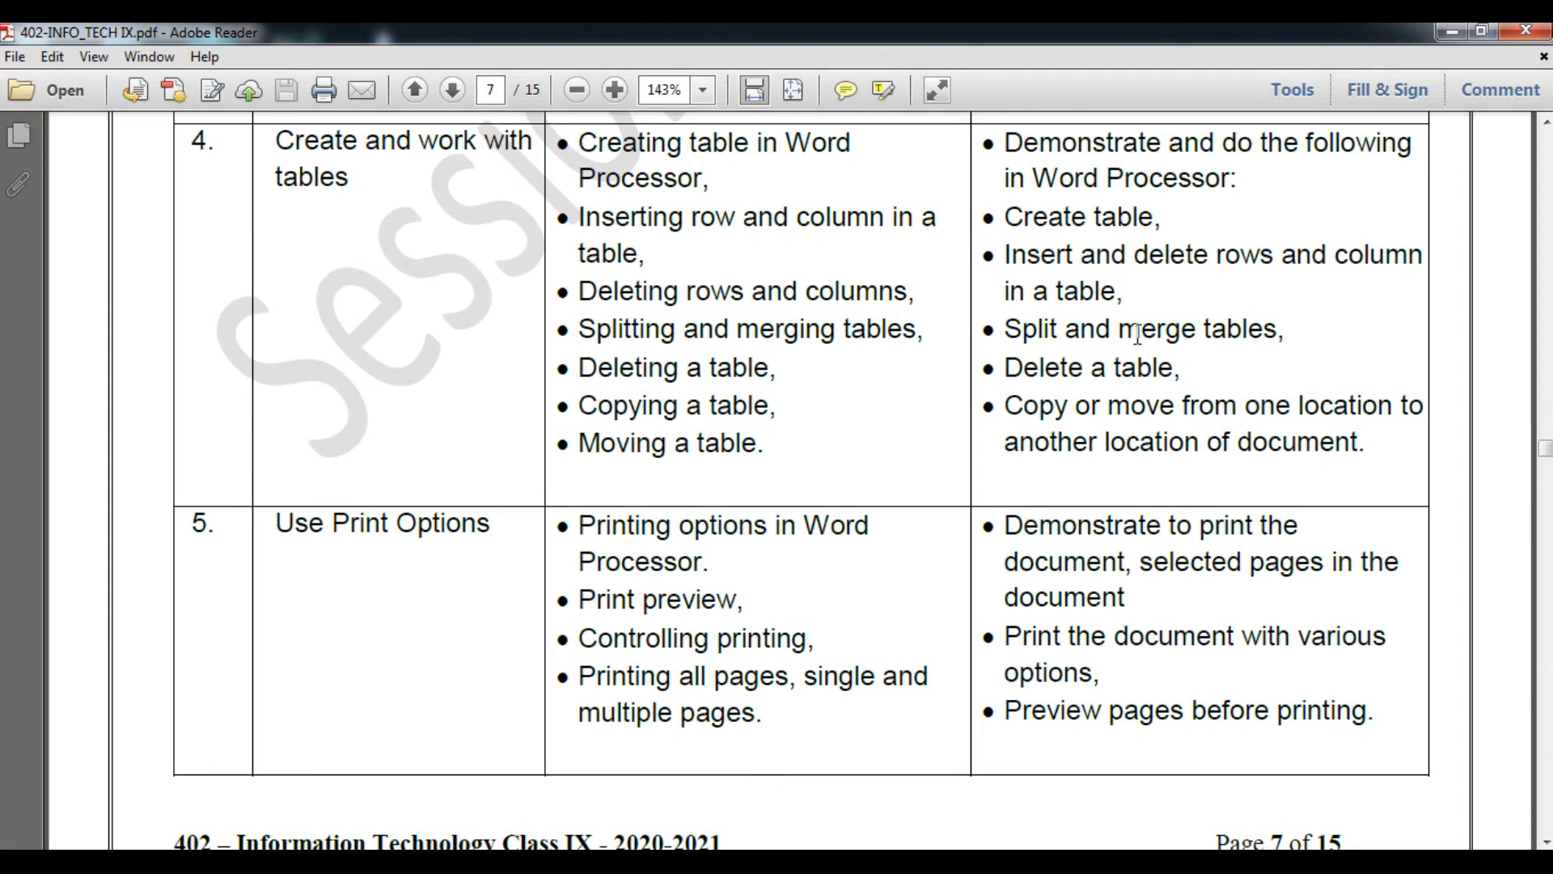
- Switch back to OpenOffice Writer and split the student name cell of roll number 1 in the first table vertically into two cells
{"action": "left_click", "coordinate": [1450, 33]}
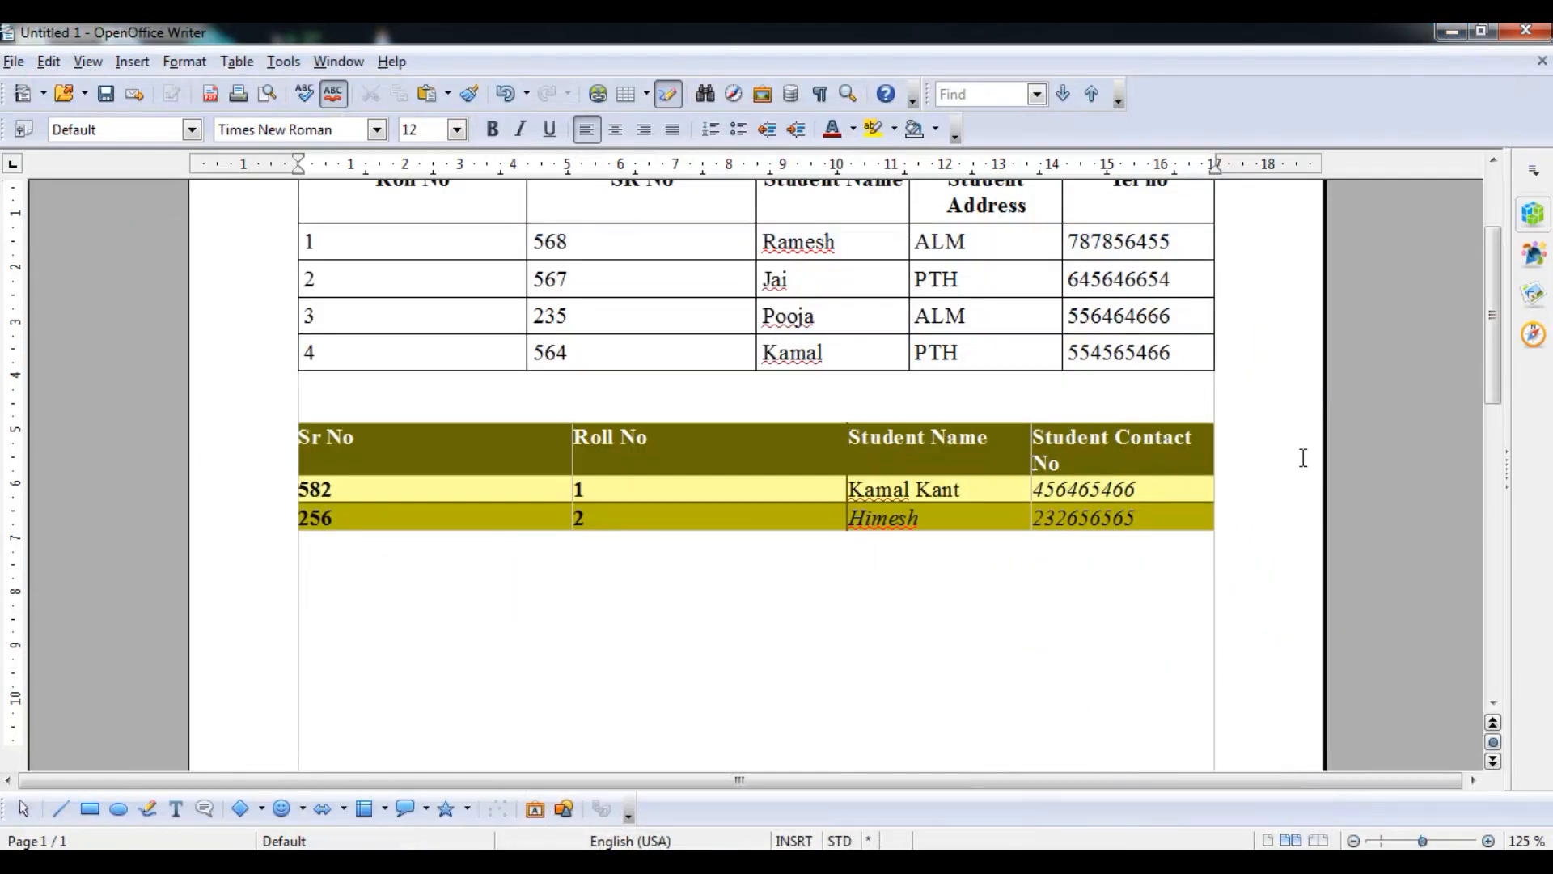
{"action": "left_click_drag", "start_coordinate": [1494, 391], "coordinate": [1497, 349]}
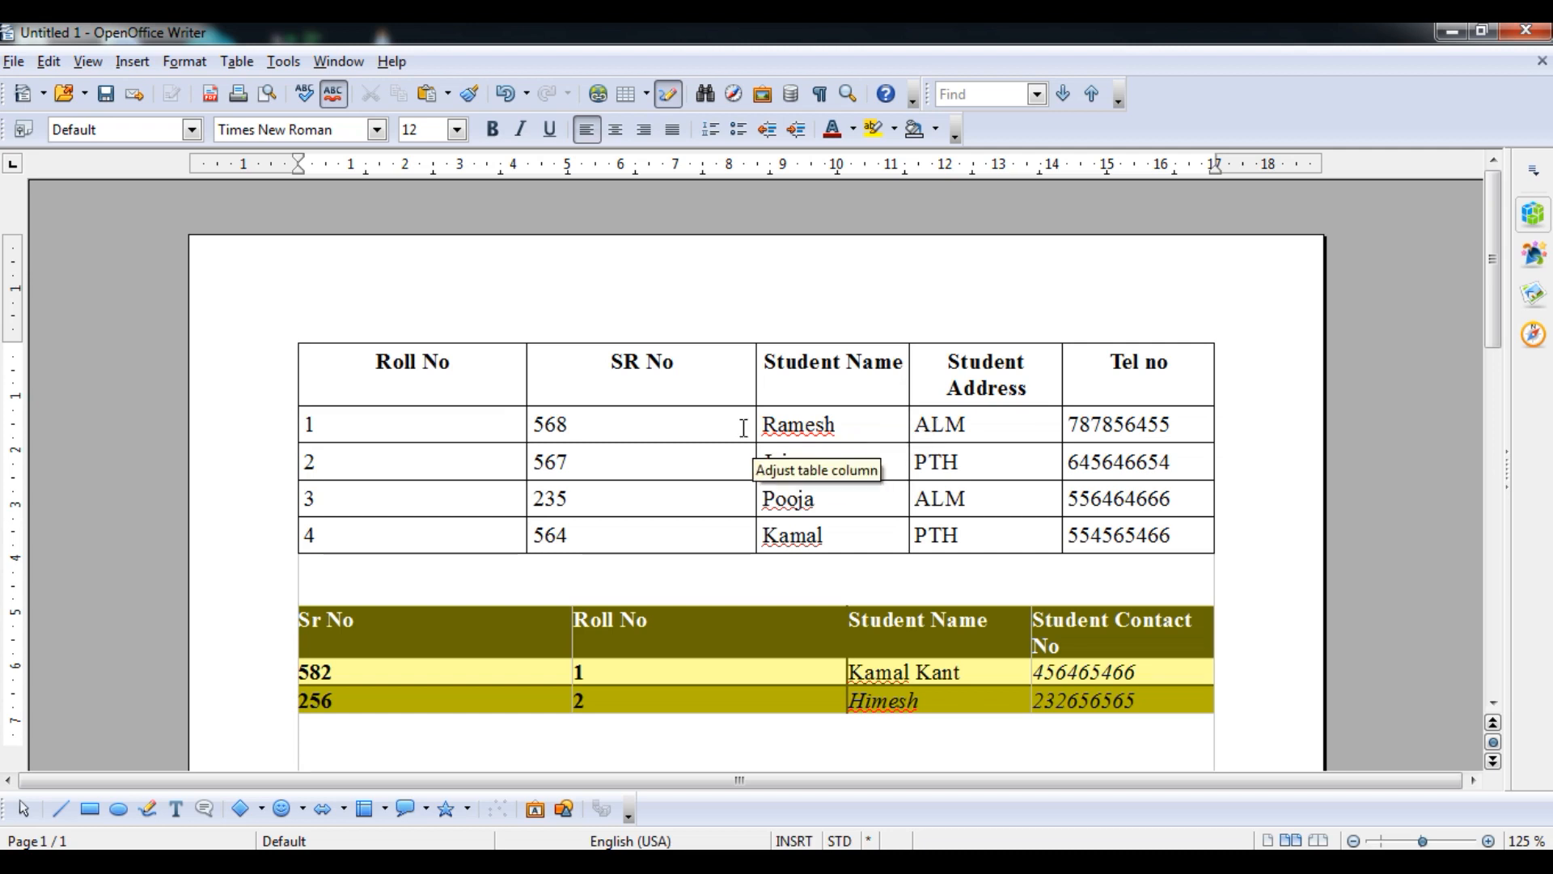
{"action": "left_click", "coordinate": [854, 419]}
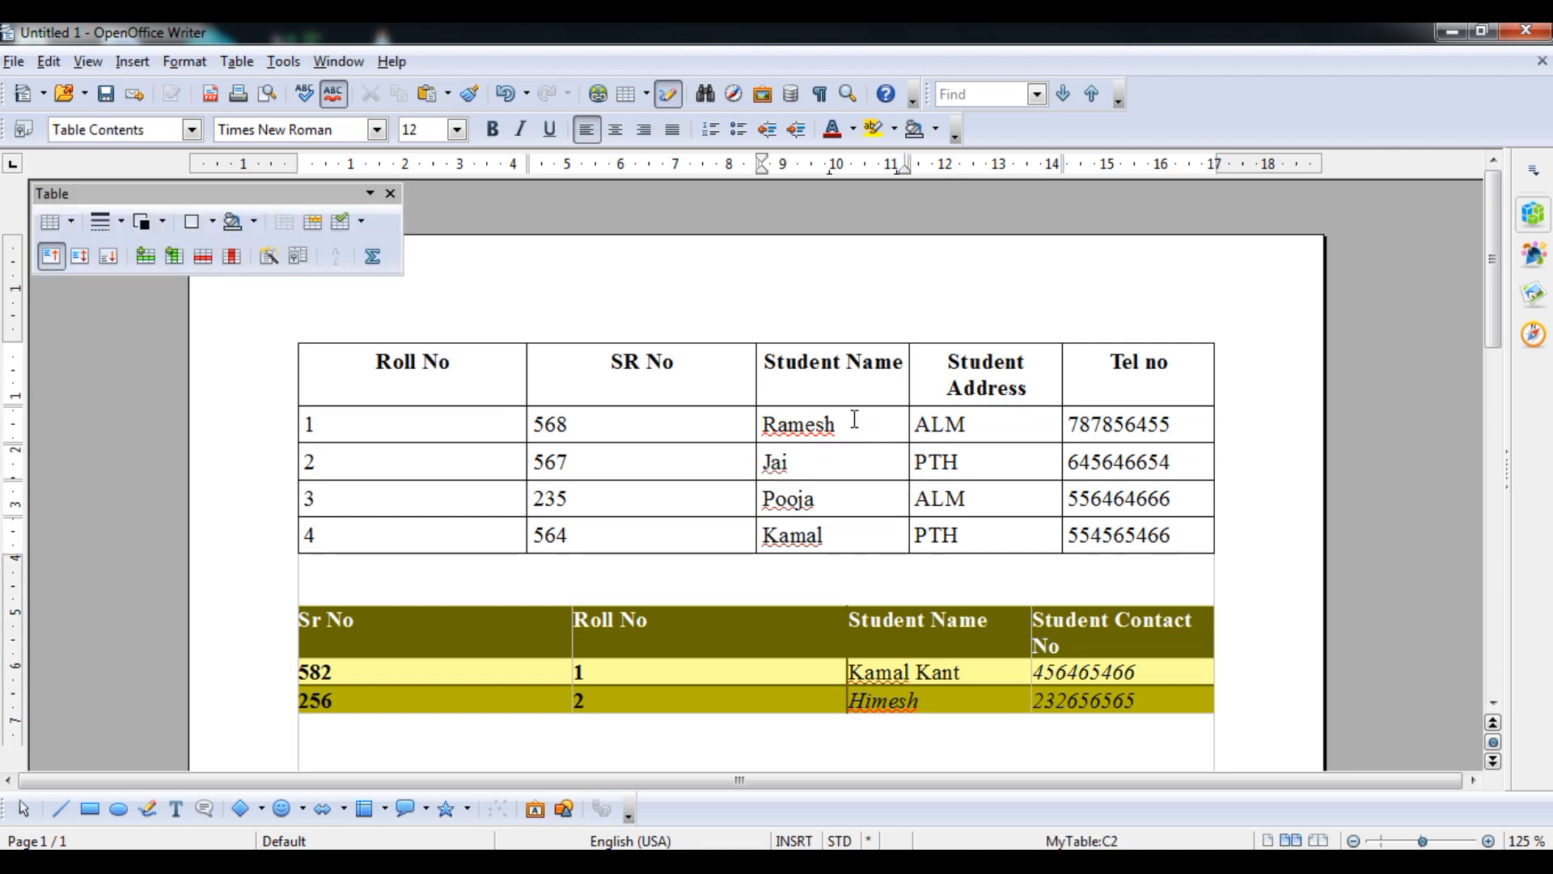
{"action": "left_click", "coordinate": [317, 231]}
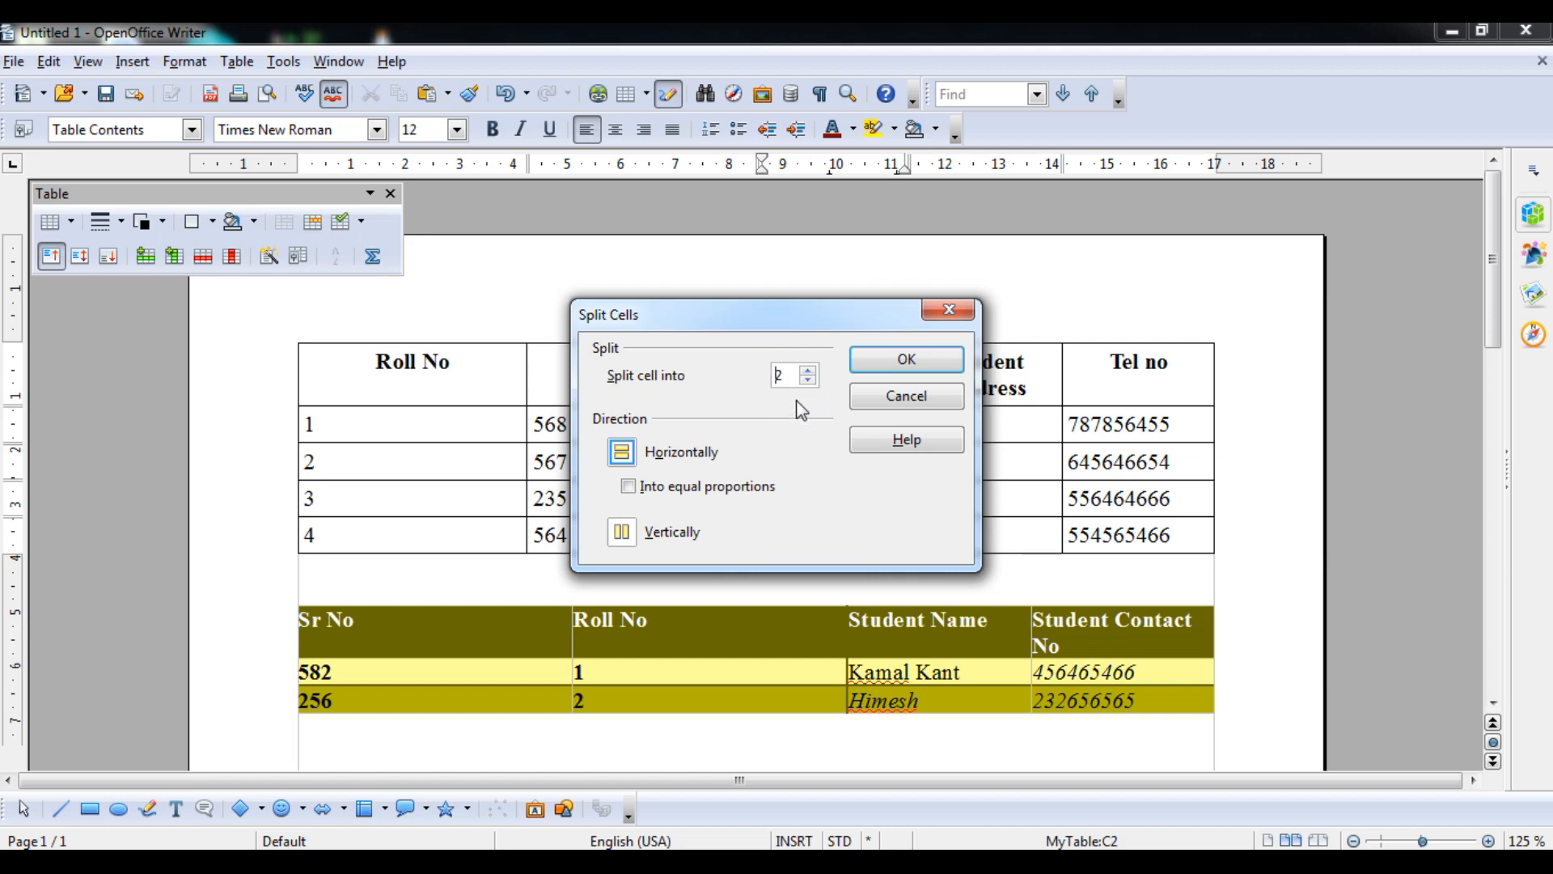
{"action": "left_click", "coordinate": [624, 543]}
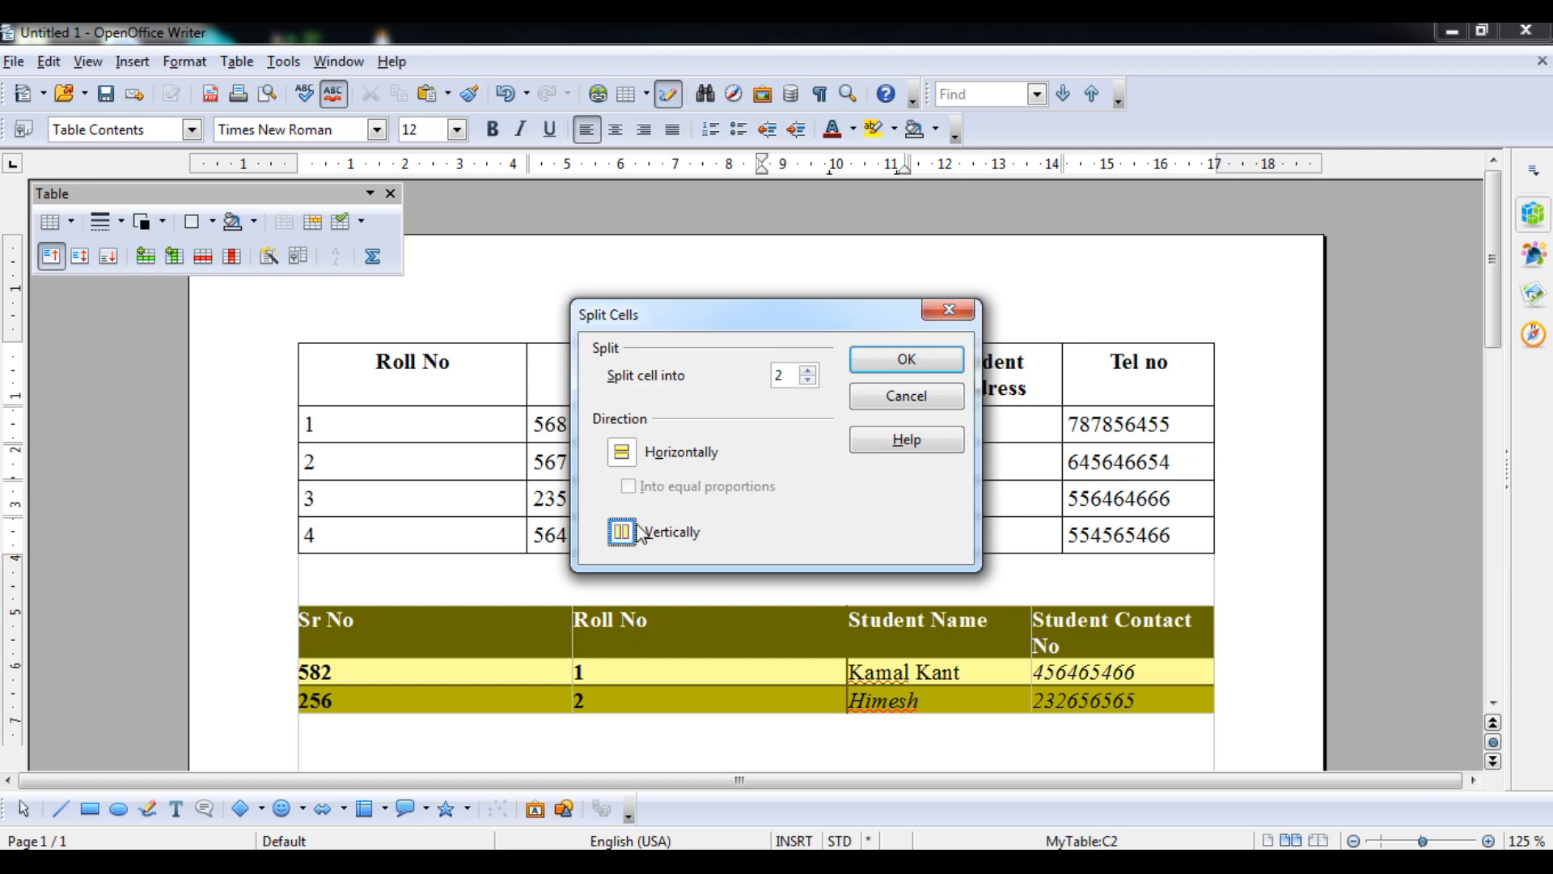
{"action": "left_click", "coordinate": [899, 363]}
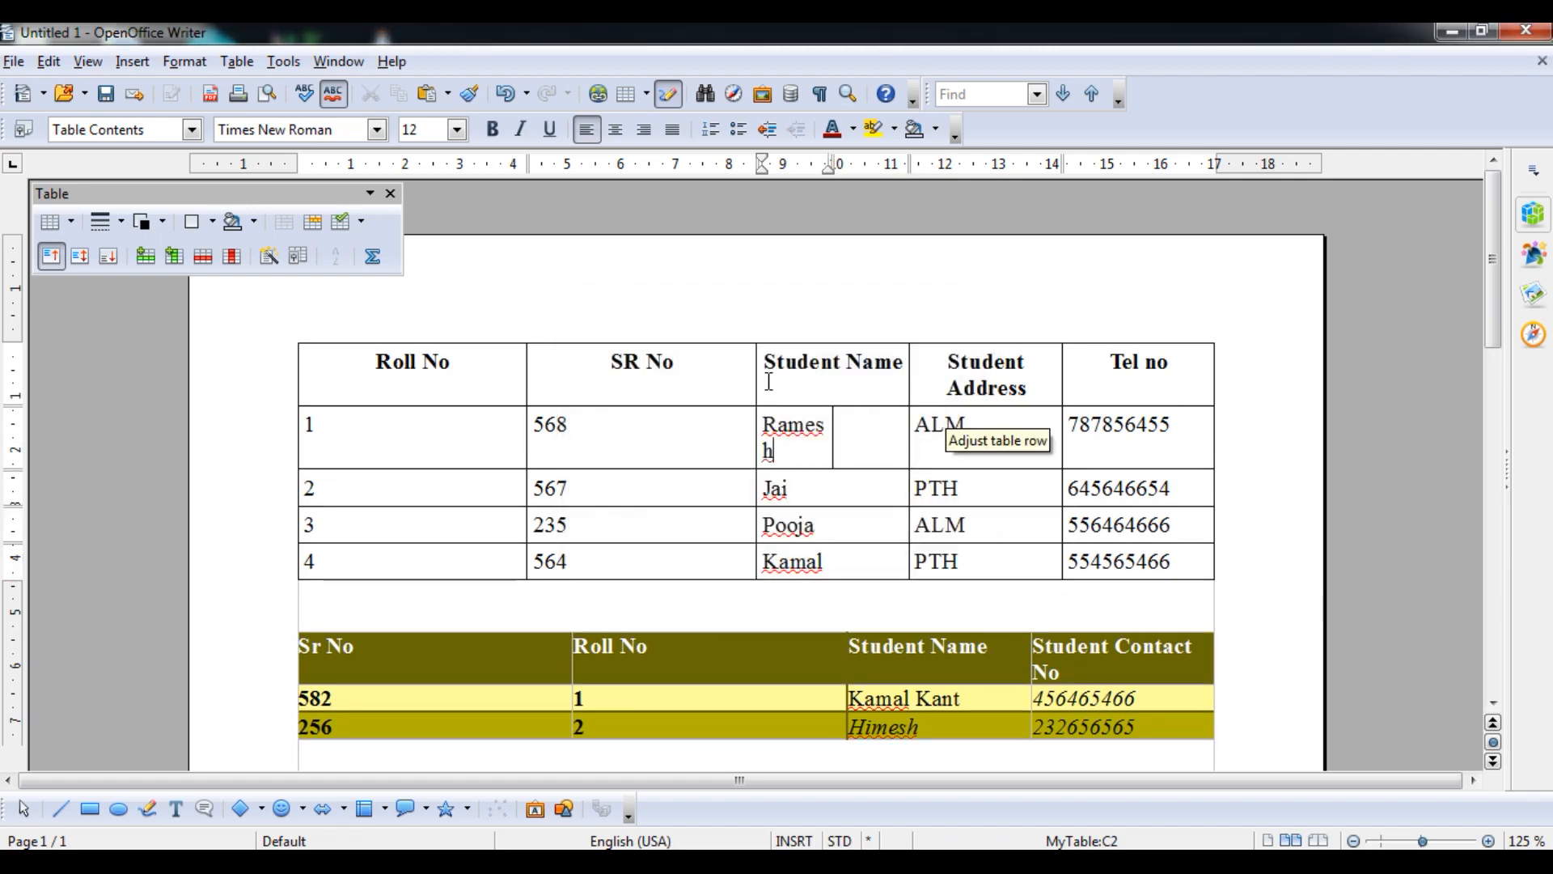
- Widen the first table's Student Name column, narrow the first half of the split name cell and enter the student's surname in the second half
{"action": "left_click_drag", "start_coordinate": [756, 363], "coordinate": [707, 364]}
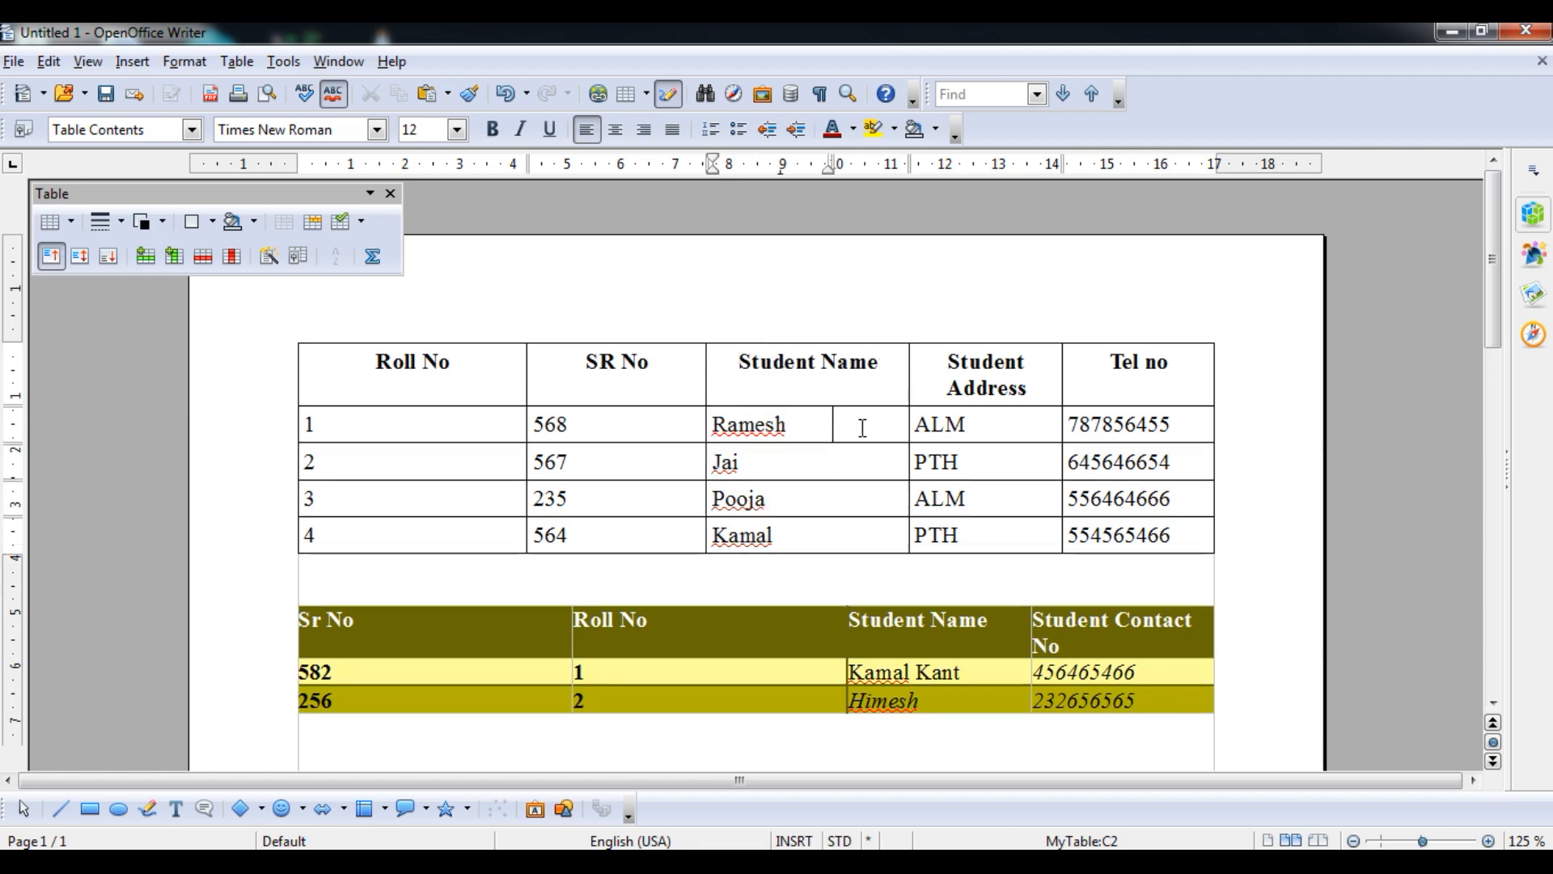
{"action": "left_click_drag", "start_coordinate": [834, 423], "coordinate": [805, 423]}
{"action": "left_click", "coordinate": [833, 423]}
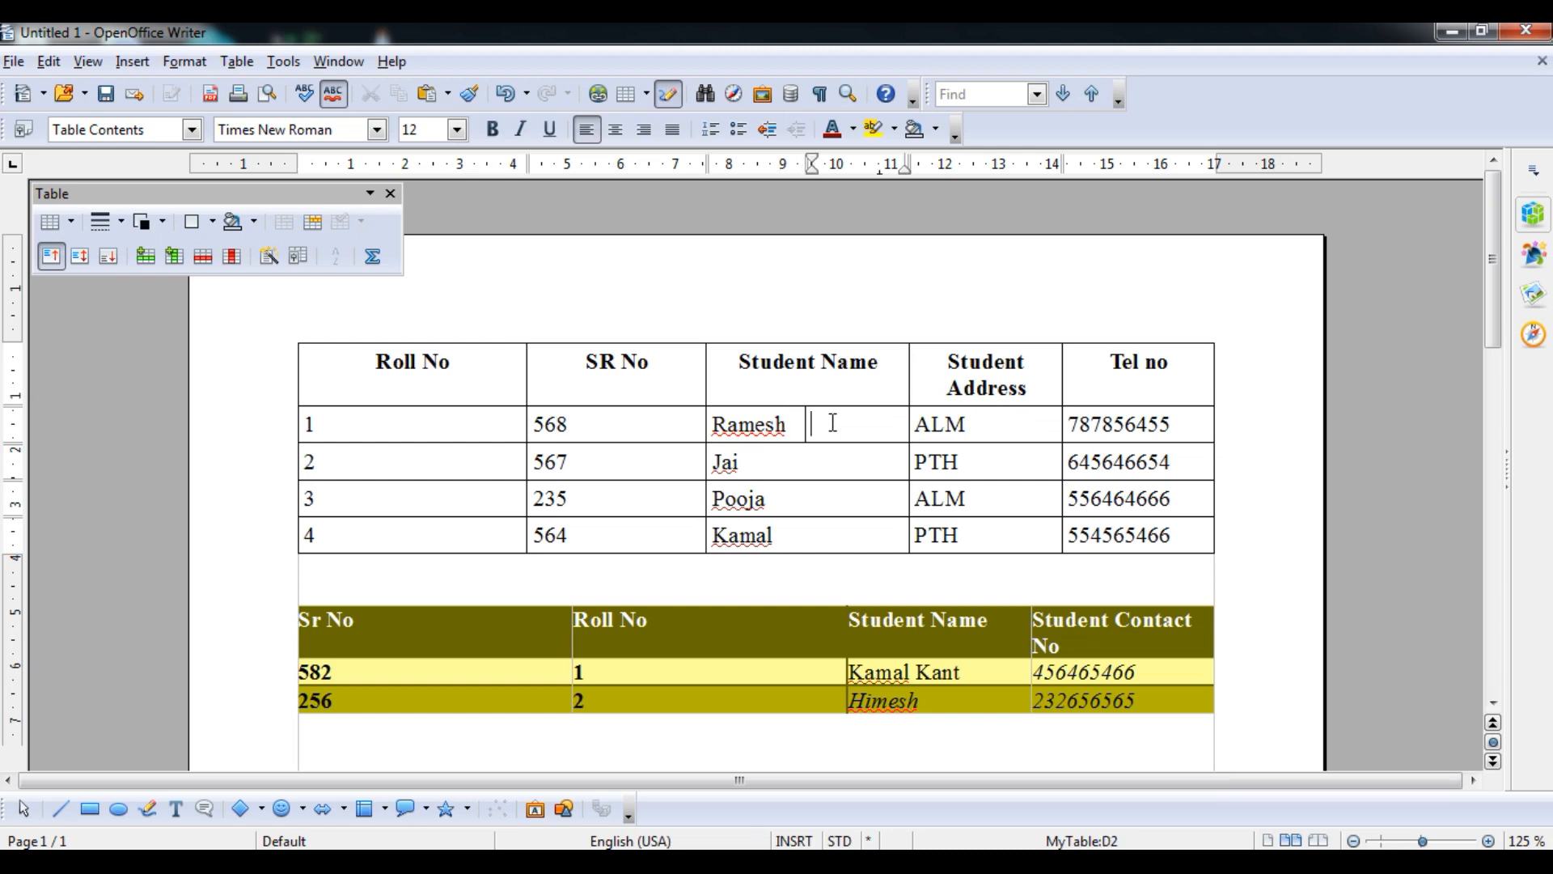
{"action": "type", "text": "Kumar"}
{"action": "left_click", "coordinate": [771, 457]}
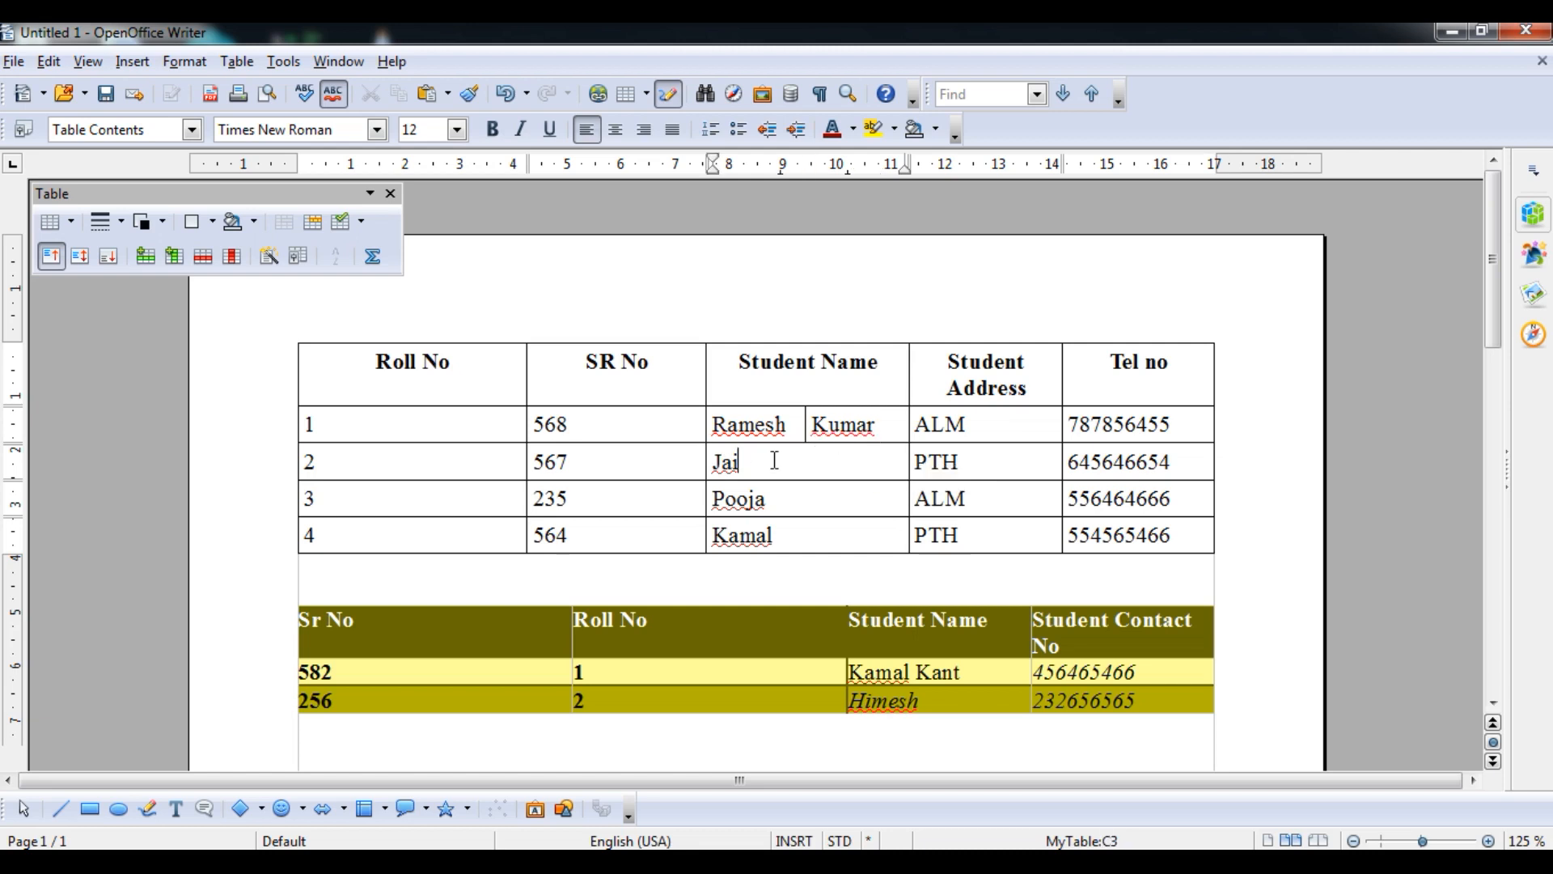
- Split the Student Name heading cell of the first table horizontally into two cells
{"action": "left_click", "coordinate": [815, 390]}
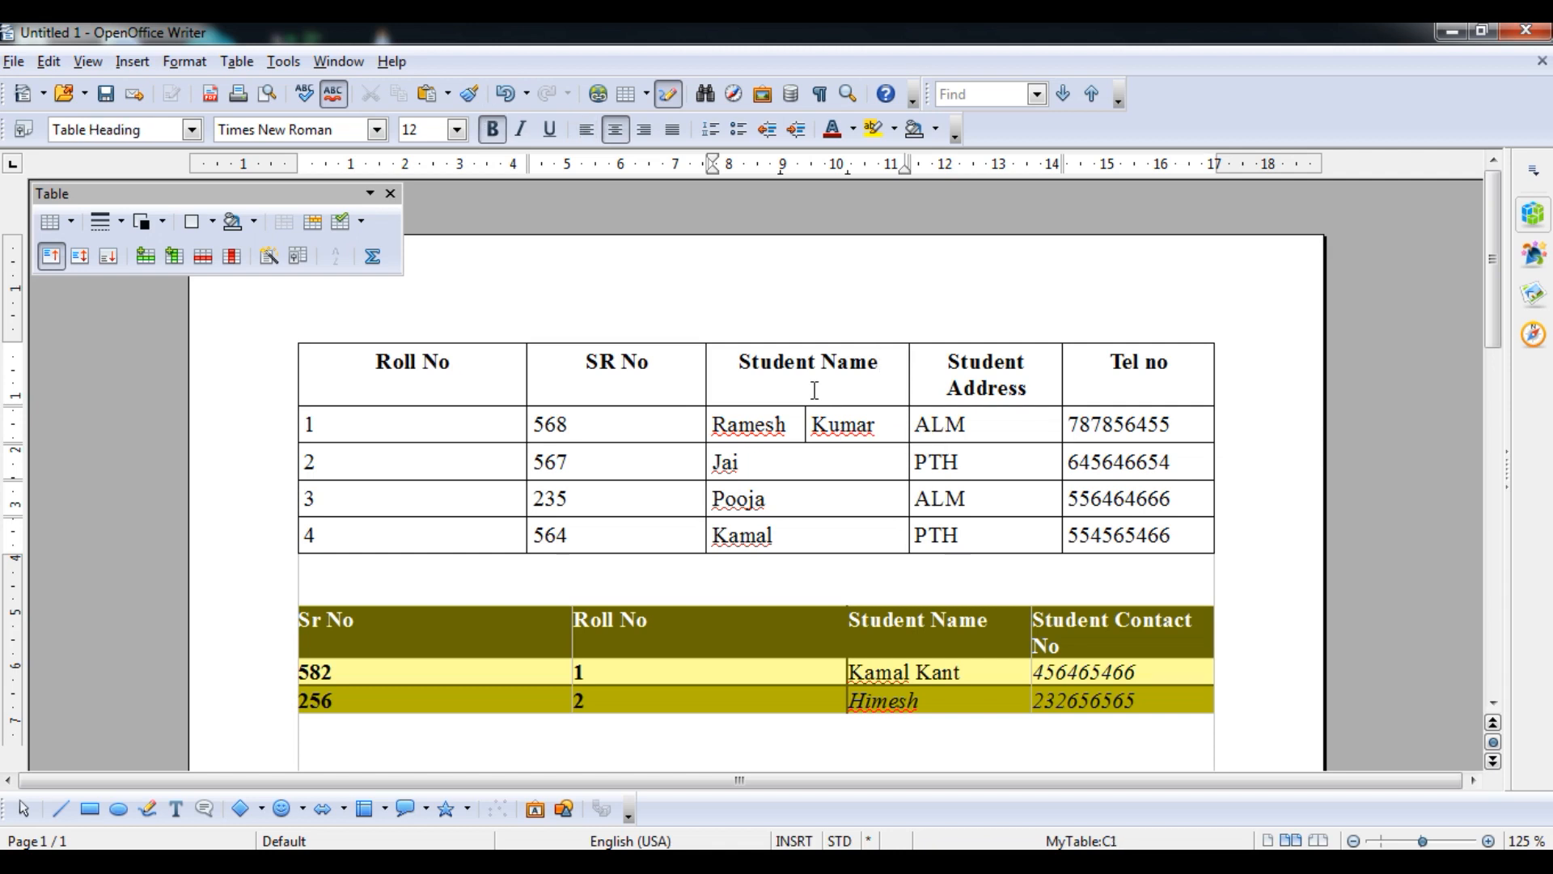
{"action": "left_click", "coordinate": [312, 220]}
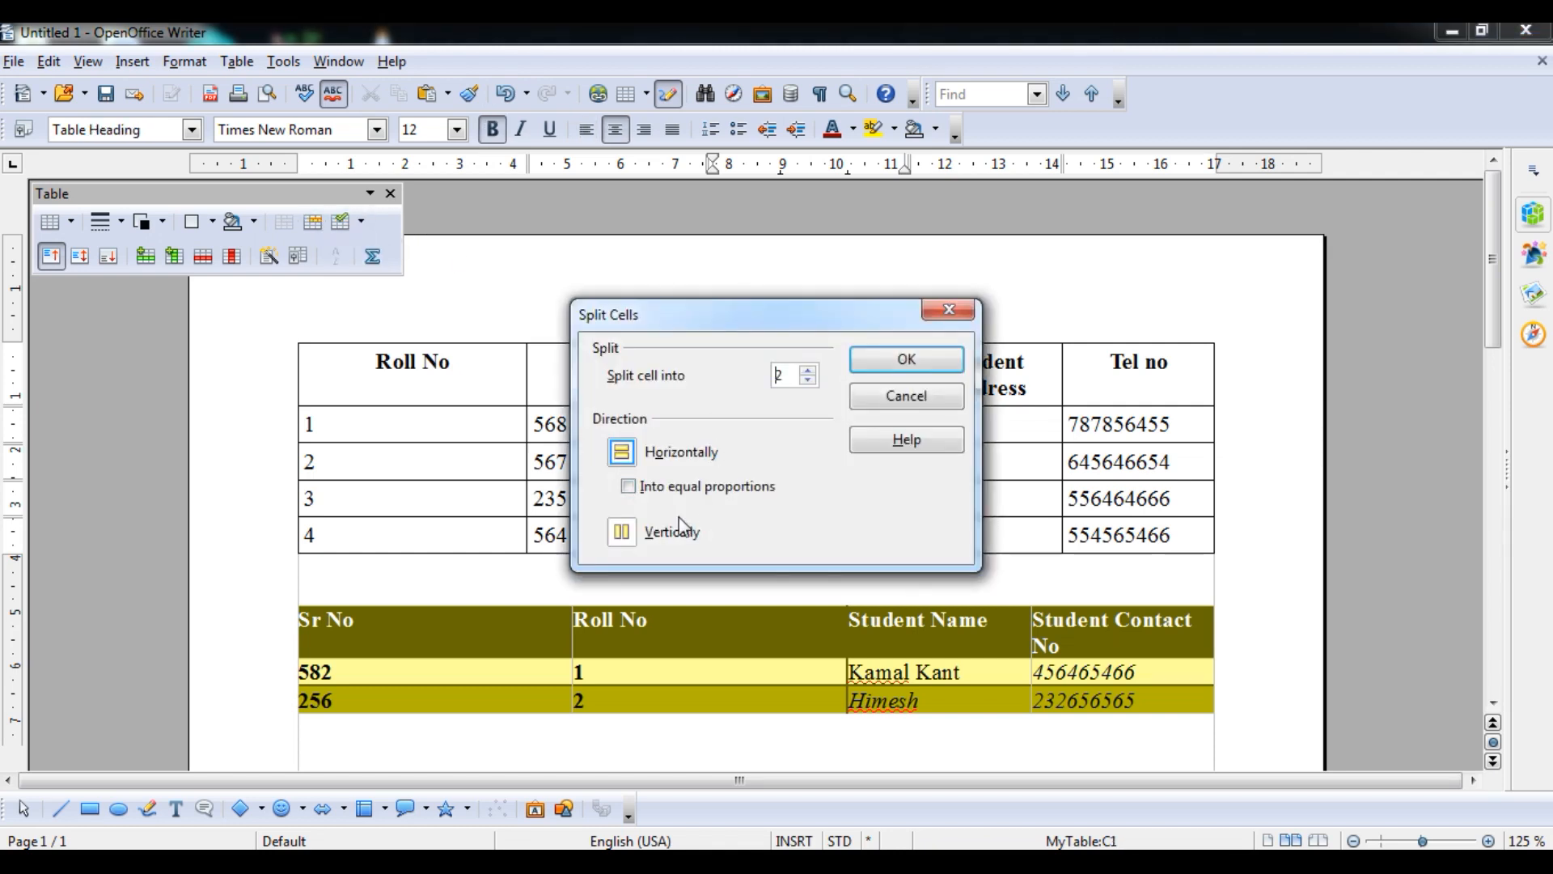
{"action": "left_click", "coordinate": [907, 374]}
- Split the empty cell beneath the Student Name heading vertically into two cells
{"action": "left_click", "coordinate": [805, 398]}
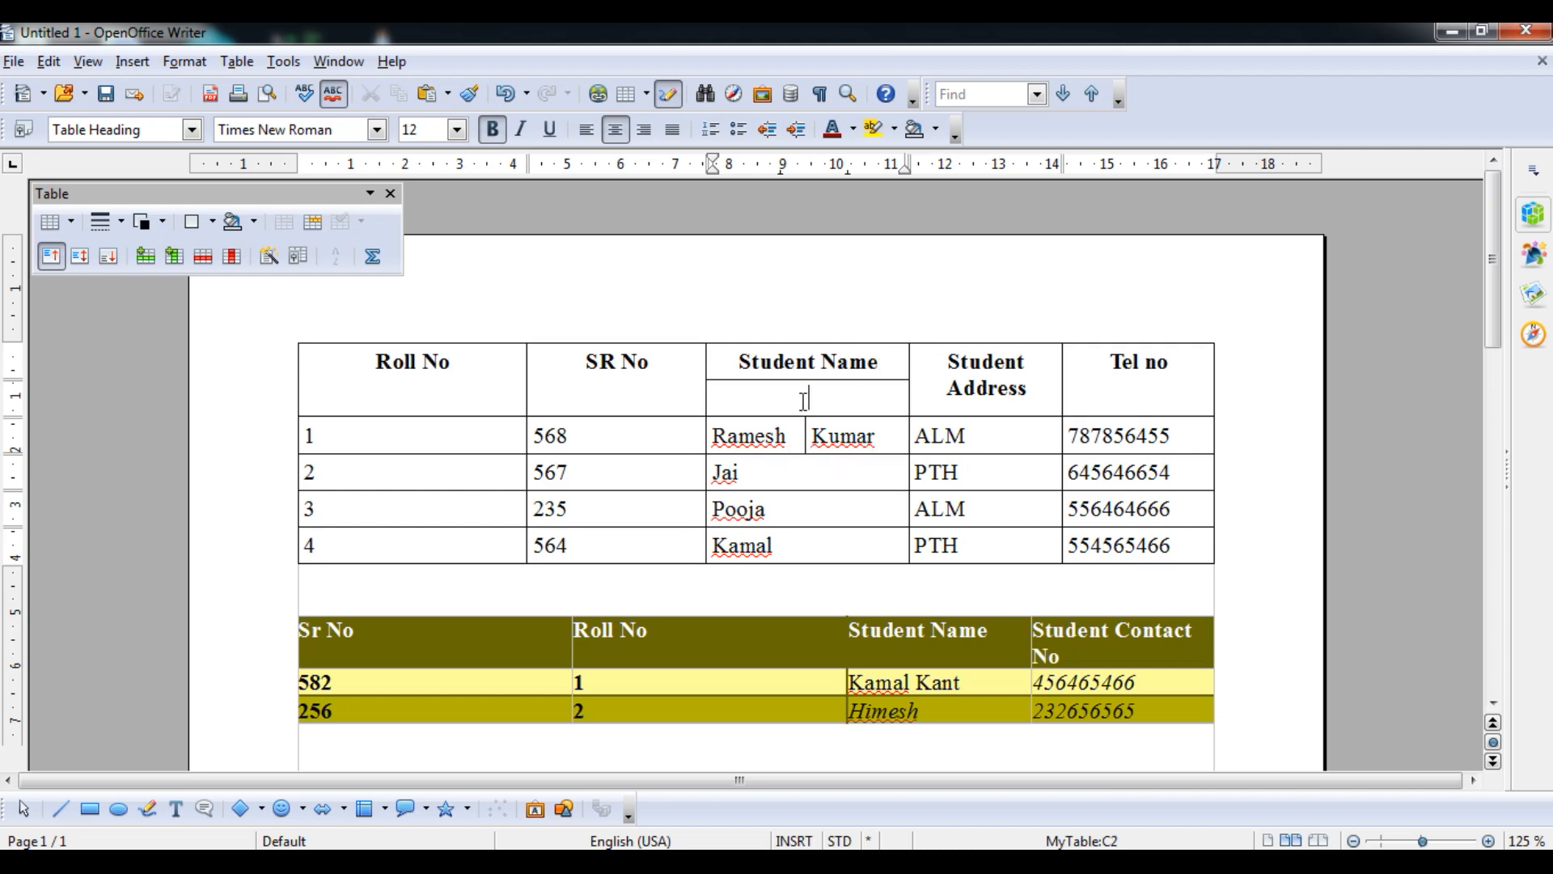
{"action": "left_click", "coordinate": [297, 256]}
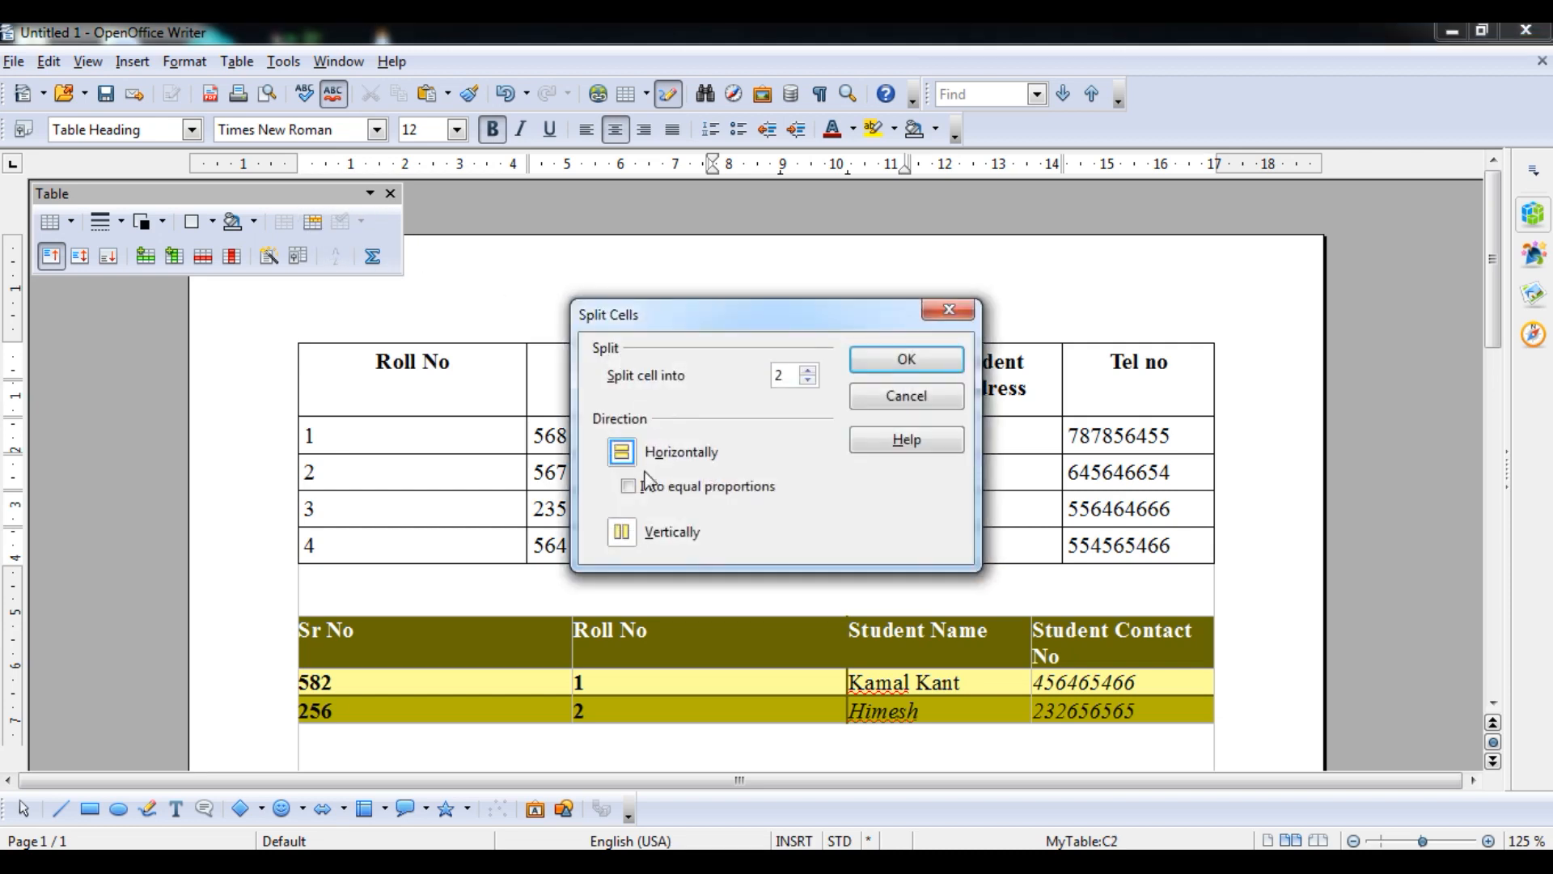
{"action": "left_click", "coordinate": [621, 531]}
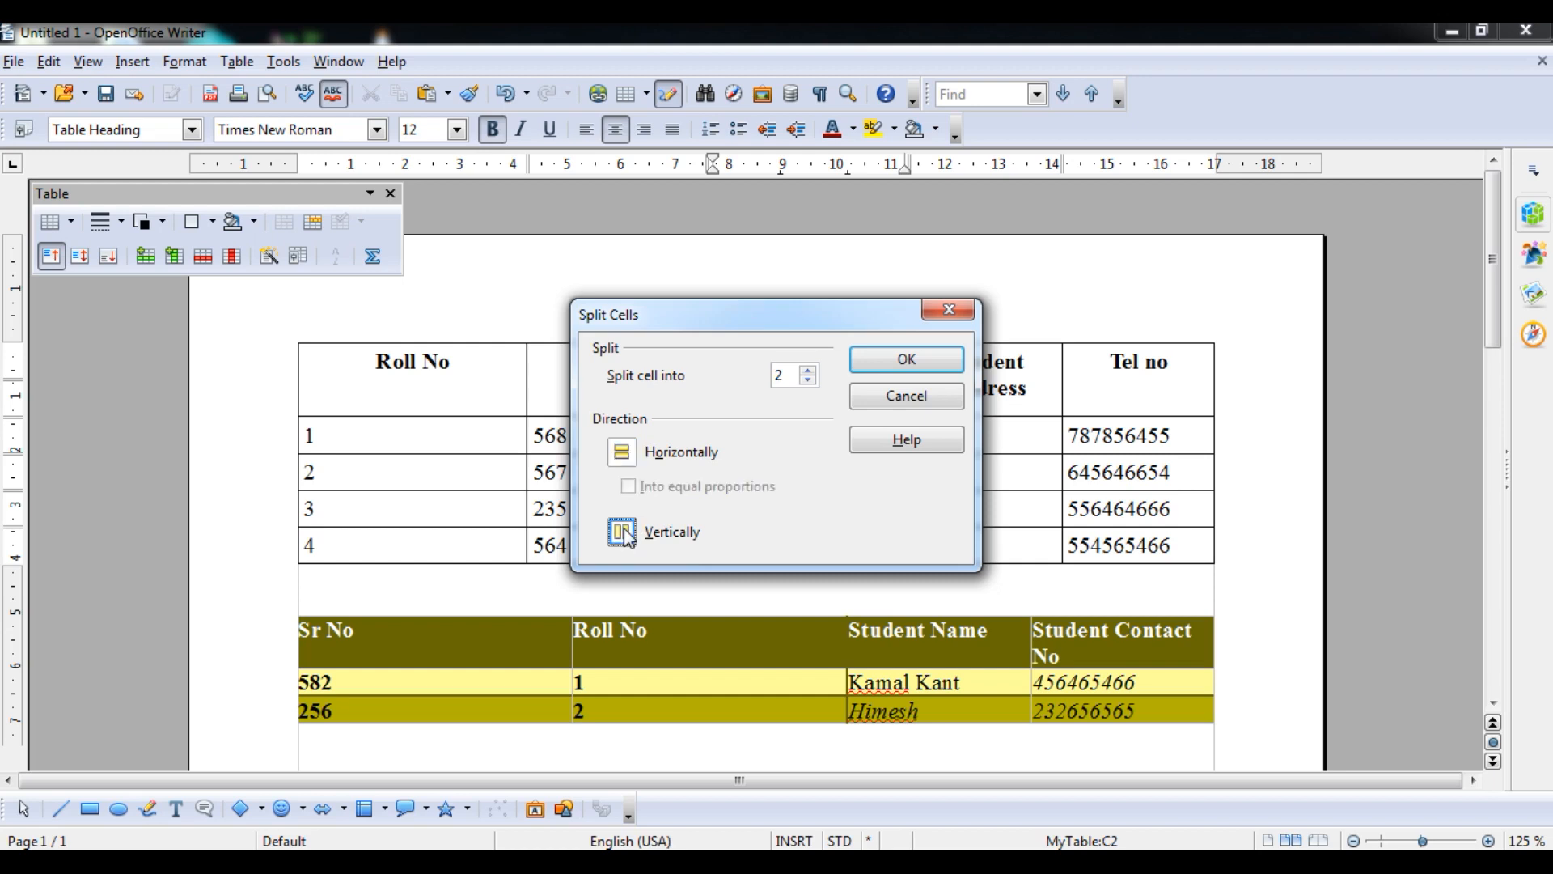
{"action": "left_click", "coordinate": [888, 363]}
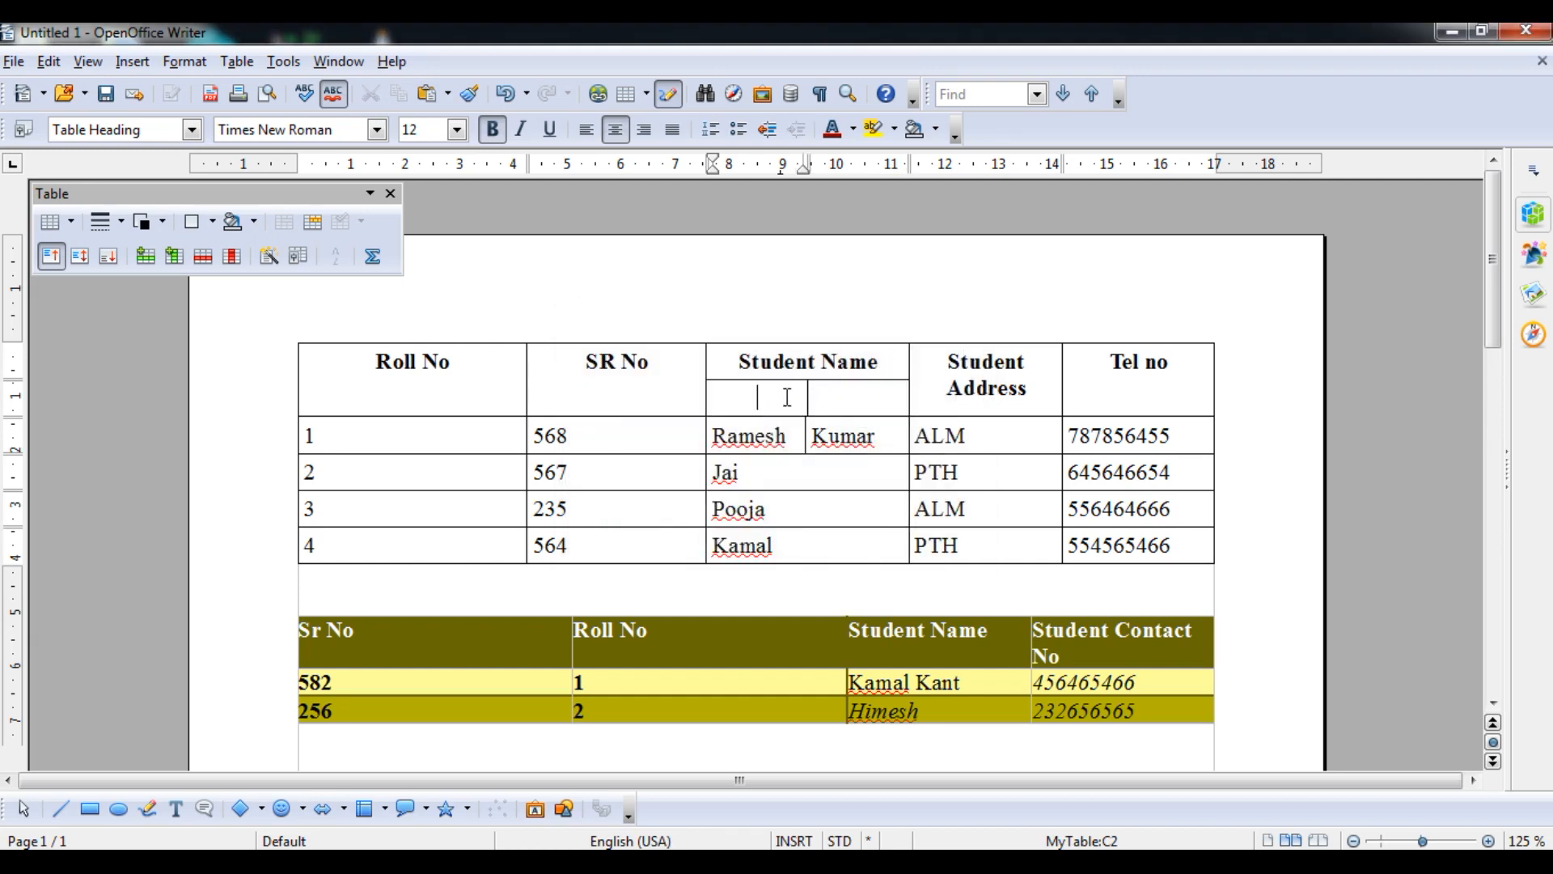
- Label the two subheading cells "F name" and "S Name" and align the name divider in the row below with them
{"action": "type", "text": "F name"}
{"action": "left_click", "coordinate": [768, 402]}
{"action": "key", "text": "Tab"}
{"action": "type", "text": "S"}
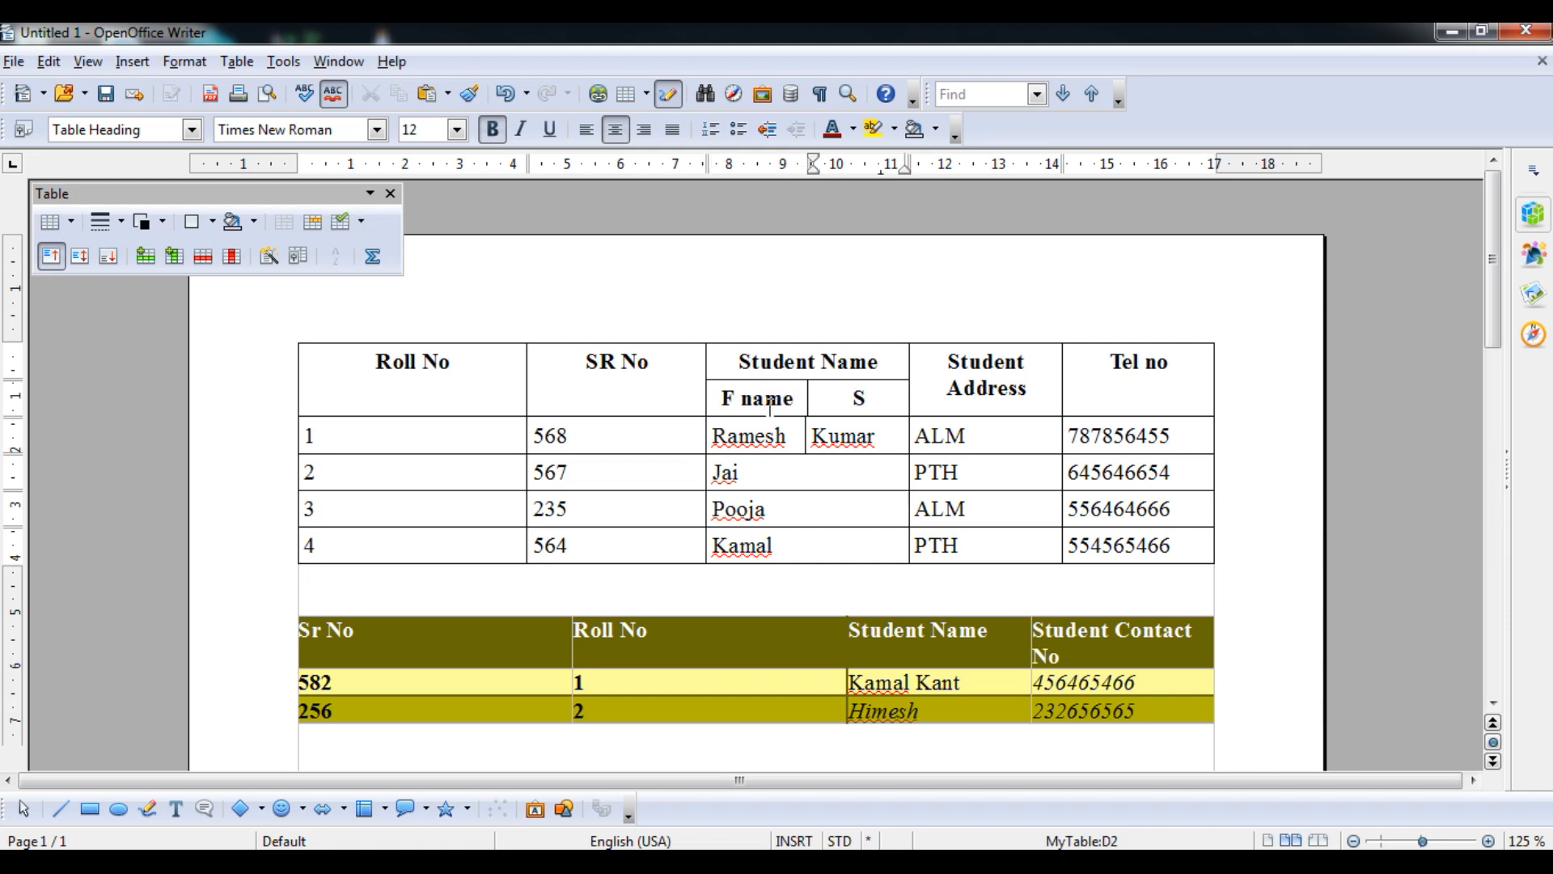
{"action": "type", "text": " Name"}
{"action": "left_click_drag", "start_coordinate": [806, 434], "coordinate": [805, 434]}
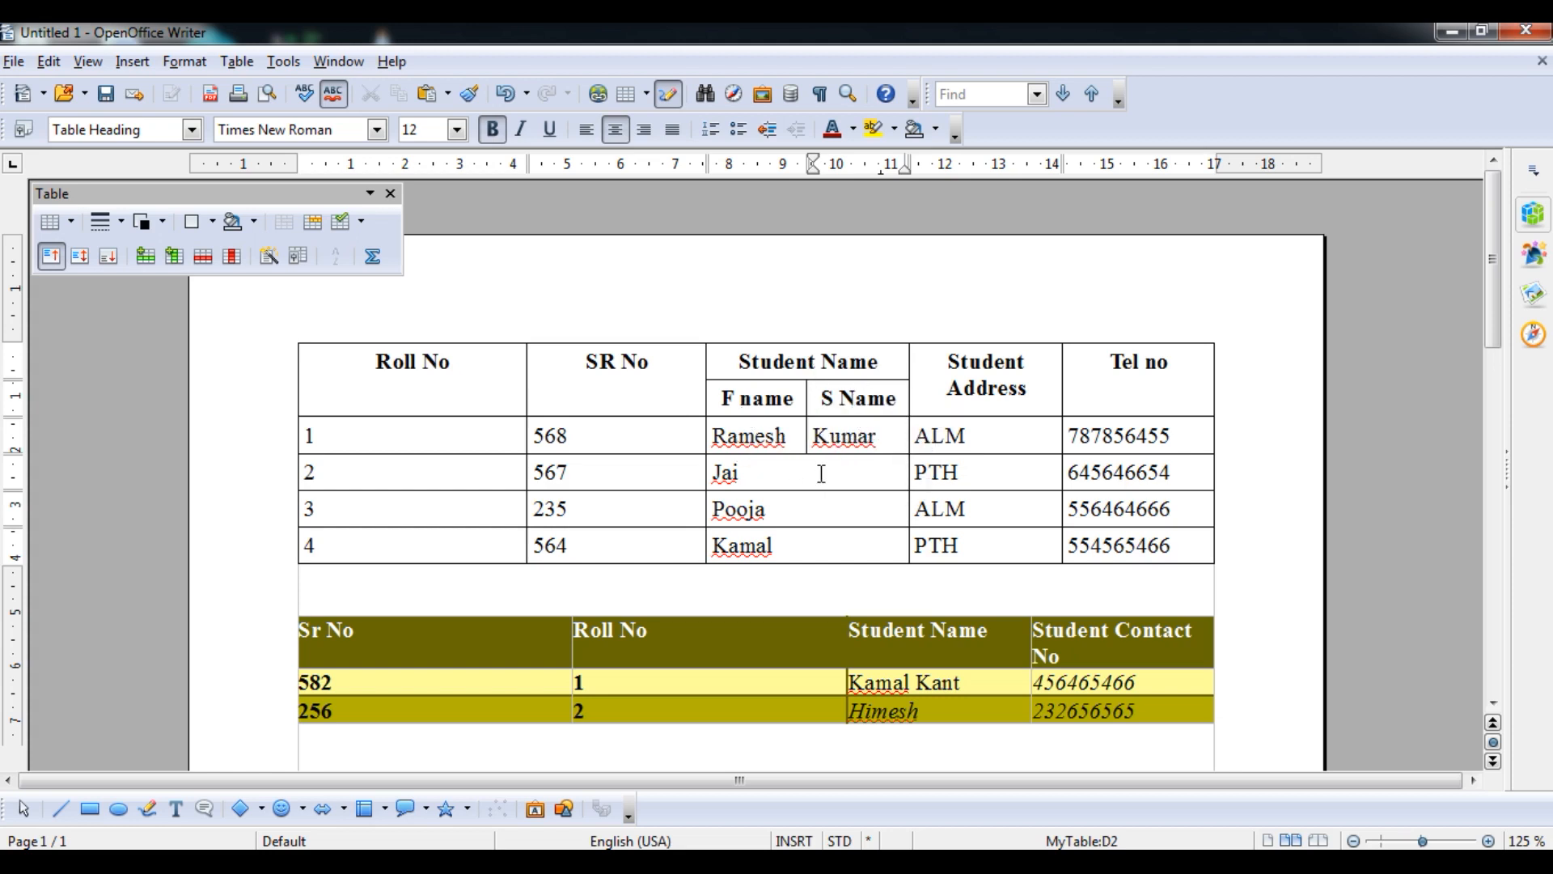
{"action": "left_click_drag", "start_coordinate": [1493, 237], "coordinate": [1477, 362]}
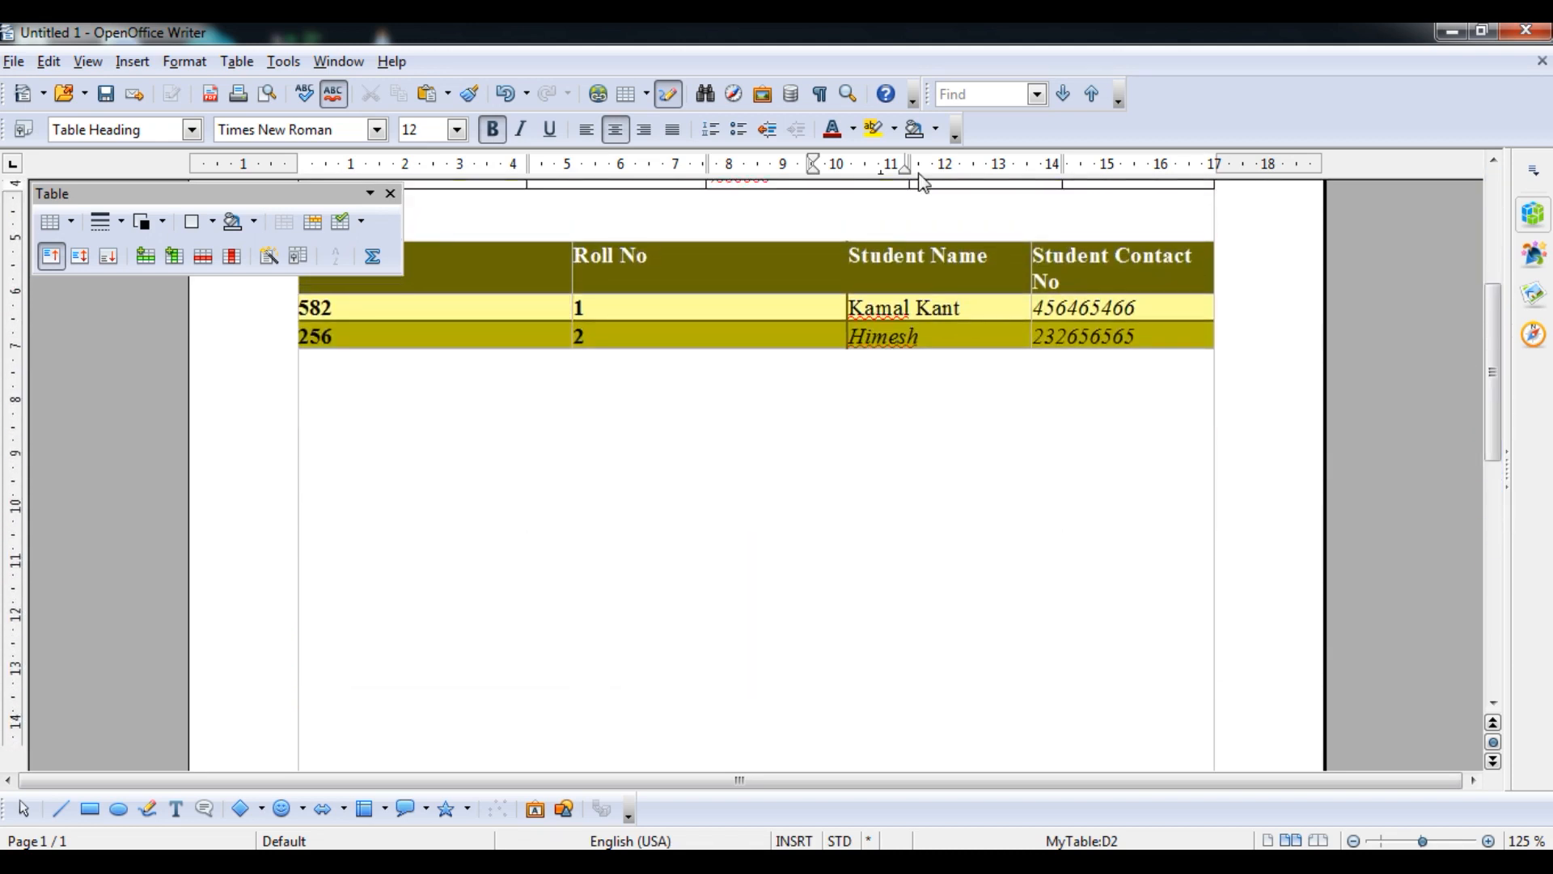
{"action": "left_click", "coordinate": [633, 93]}
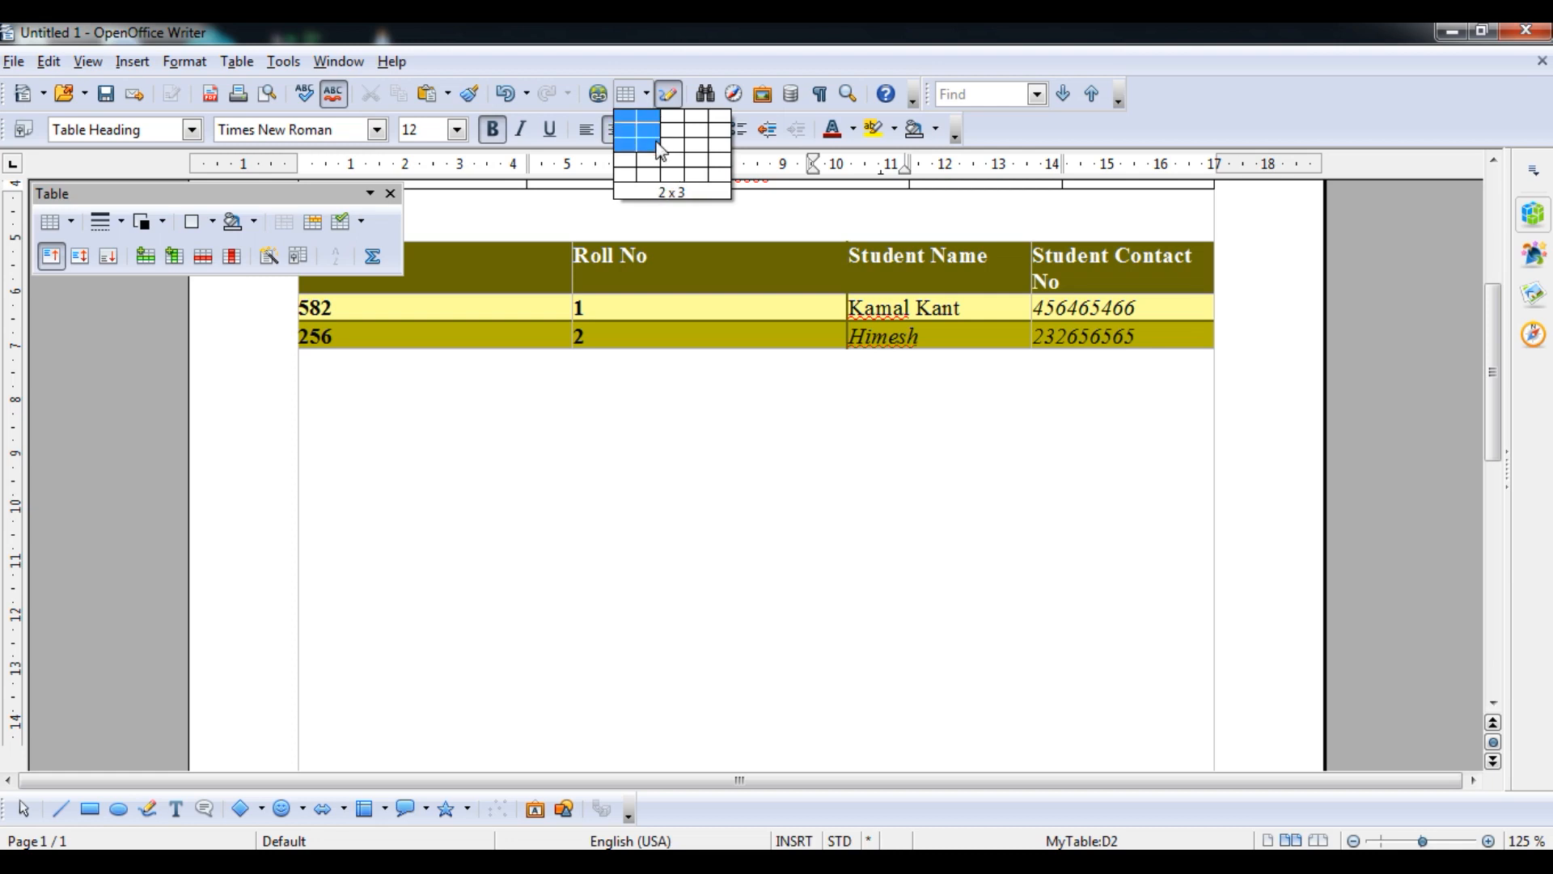
{"action": "left_click", "coordinate": [659, 135]}
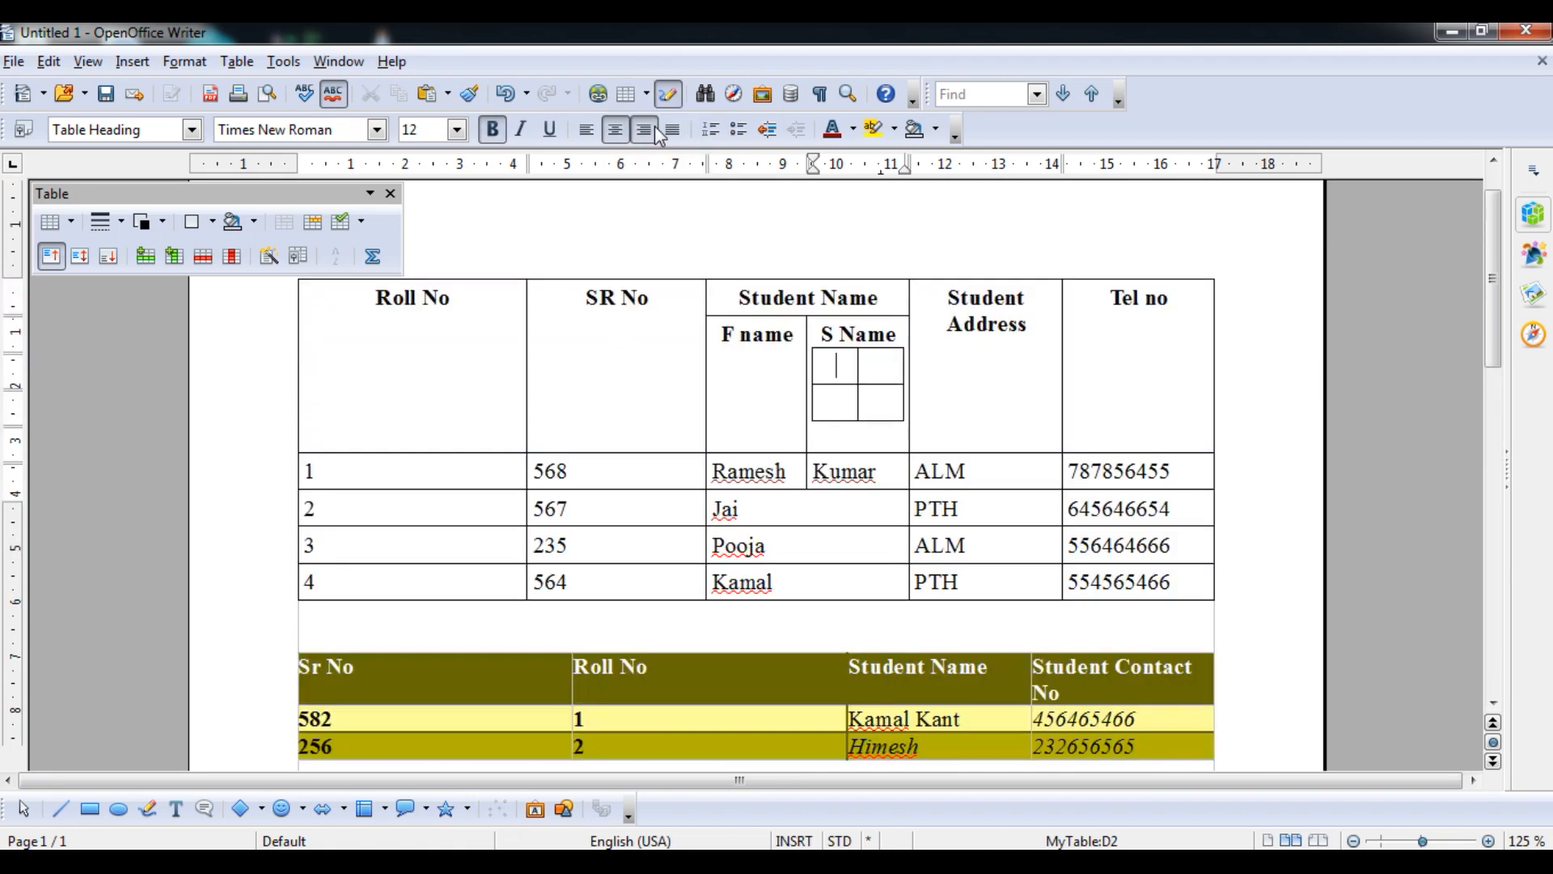
{"action": "key", "text": "ctrl+z"}
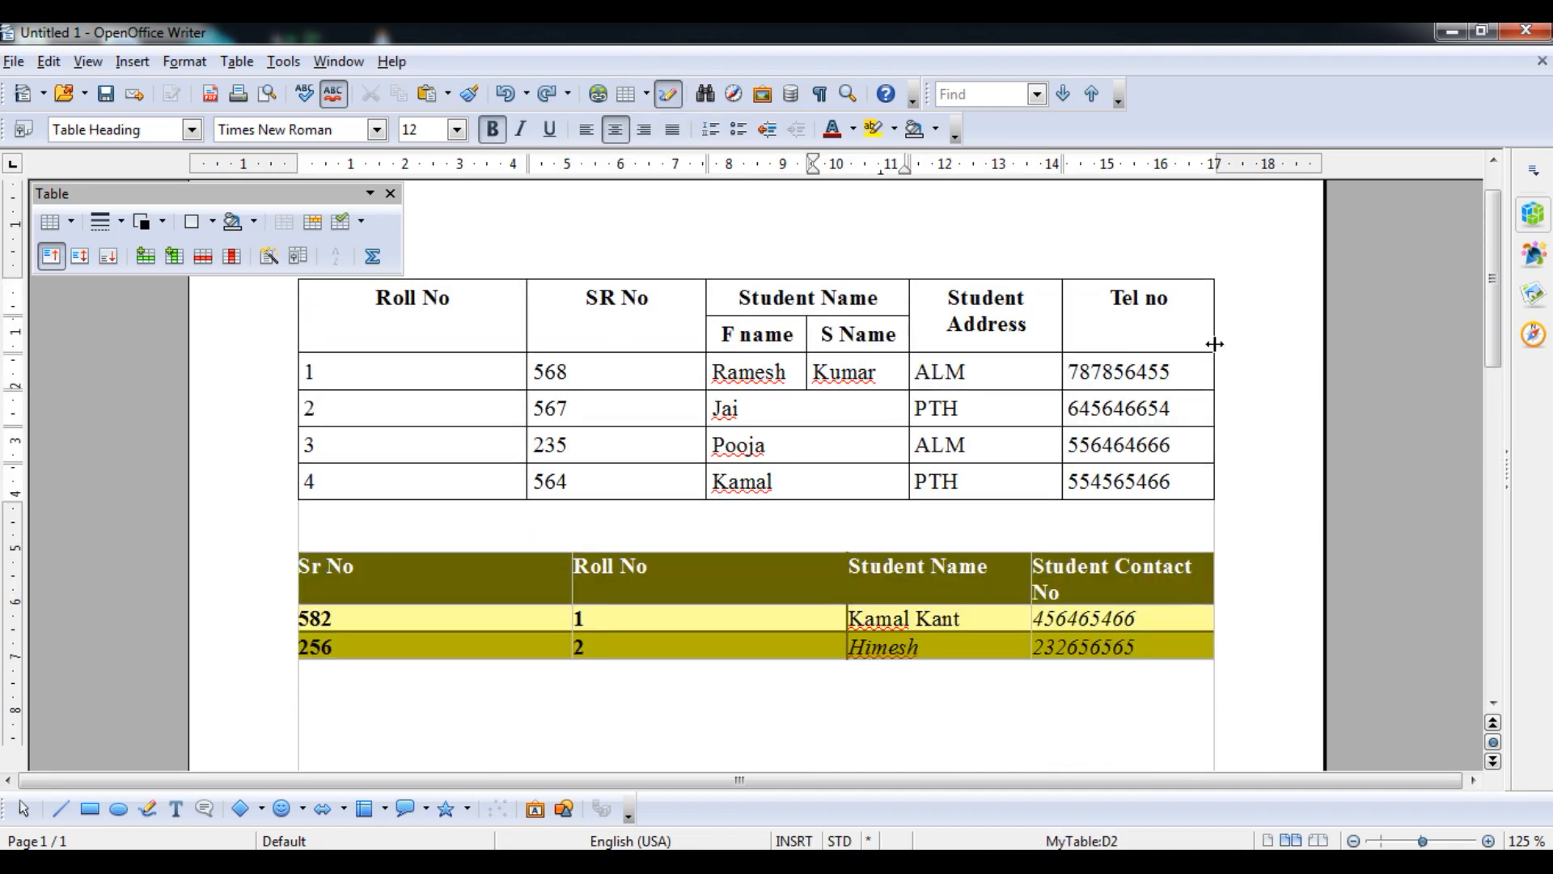
- Insert an empty table with two columns and two rows below the second table
{"action": "scroll", "coordinate": [1500, 346], "scroll_direction": "down", "scroll_amount": 3}
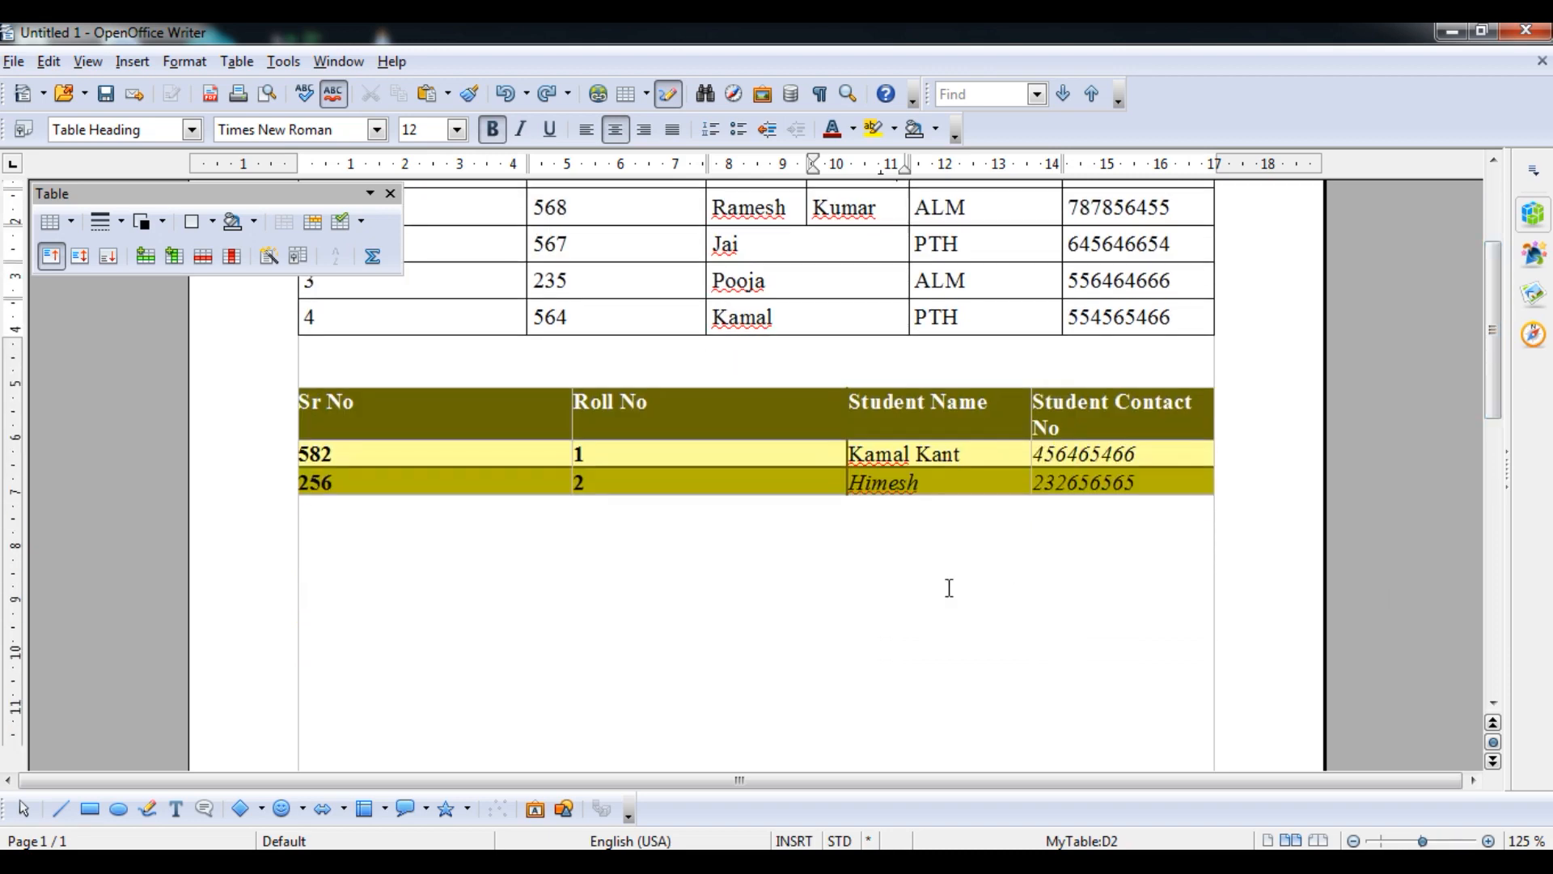
{"action": "left_click", "coordinate": [637, 94]}
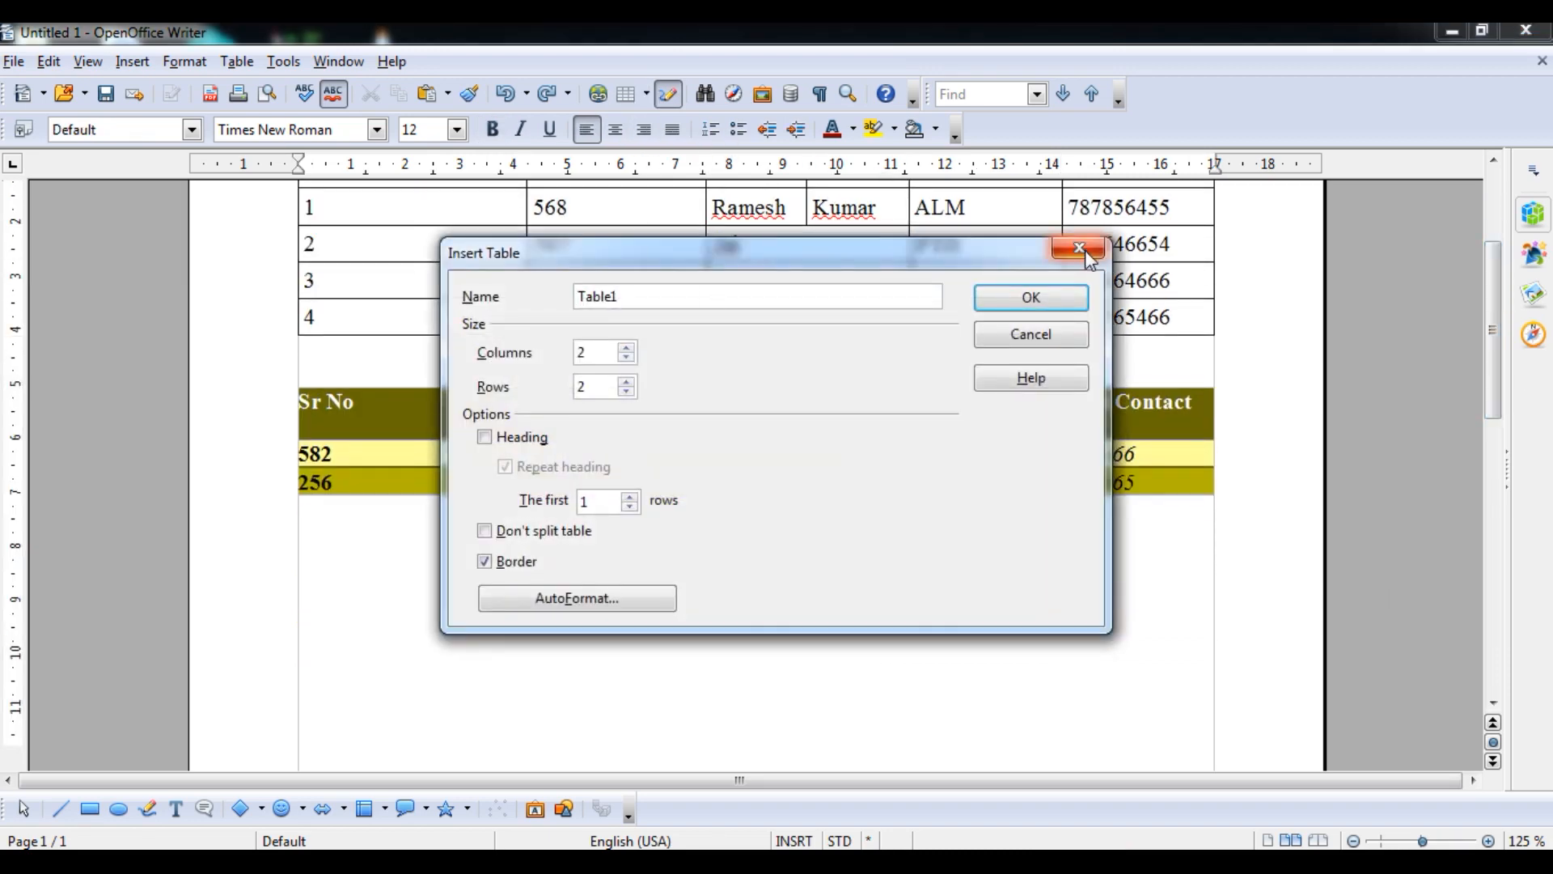
{"action": "left_click", "coordinate": [1070, 250]}
{"action": "left_click", "coordinate": [648, 98]}
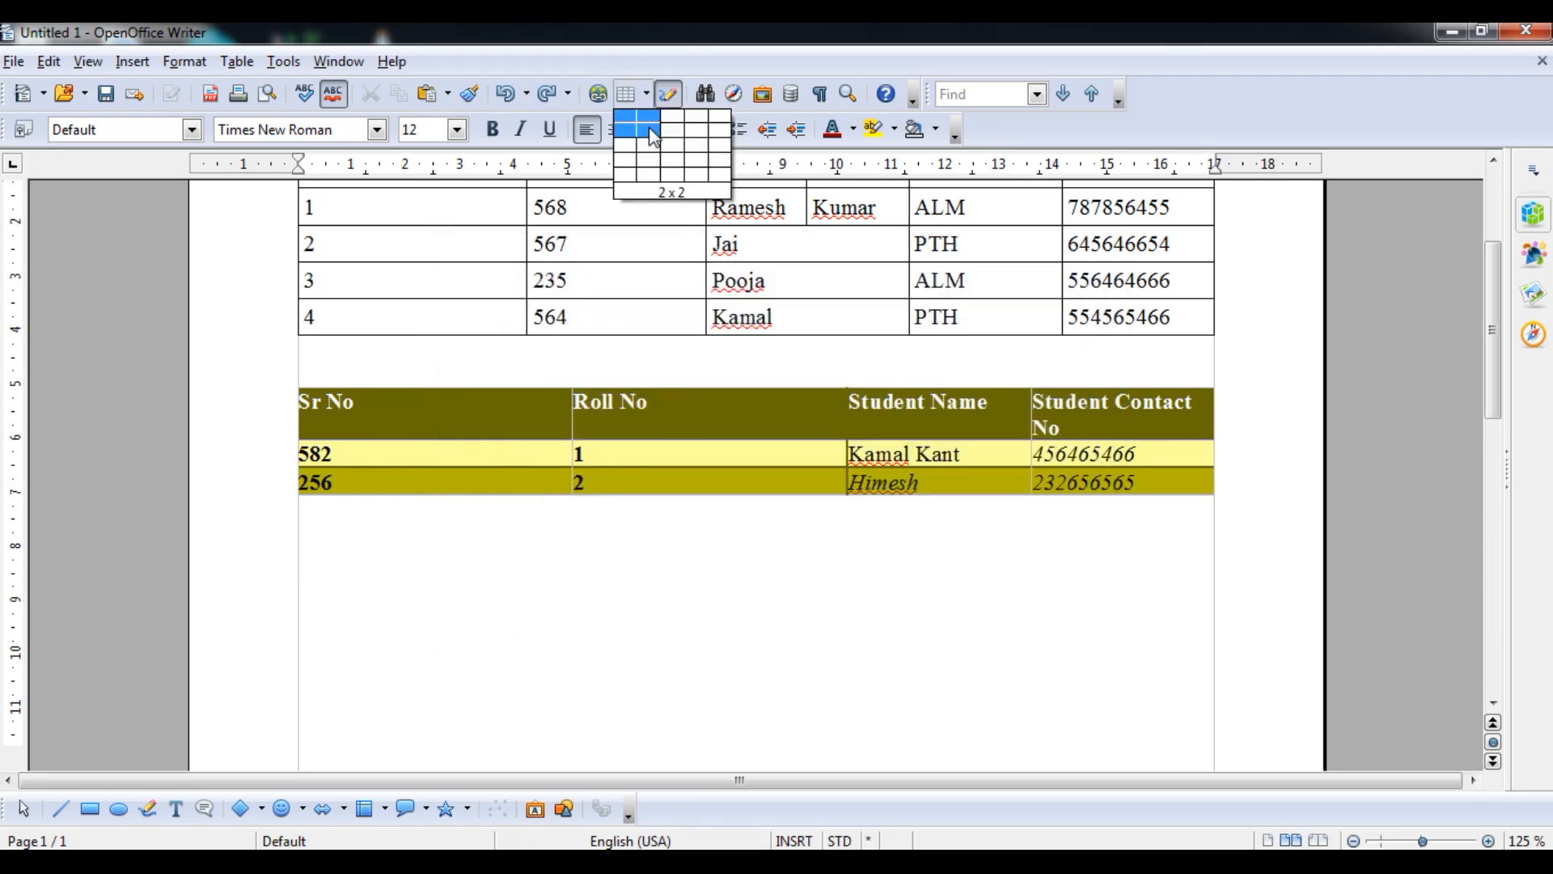
{"action": "left_click", "coordinate": [653, 138]}
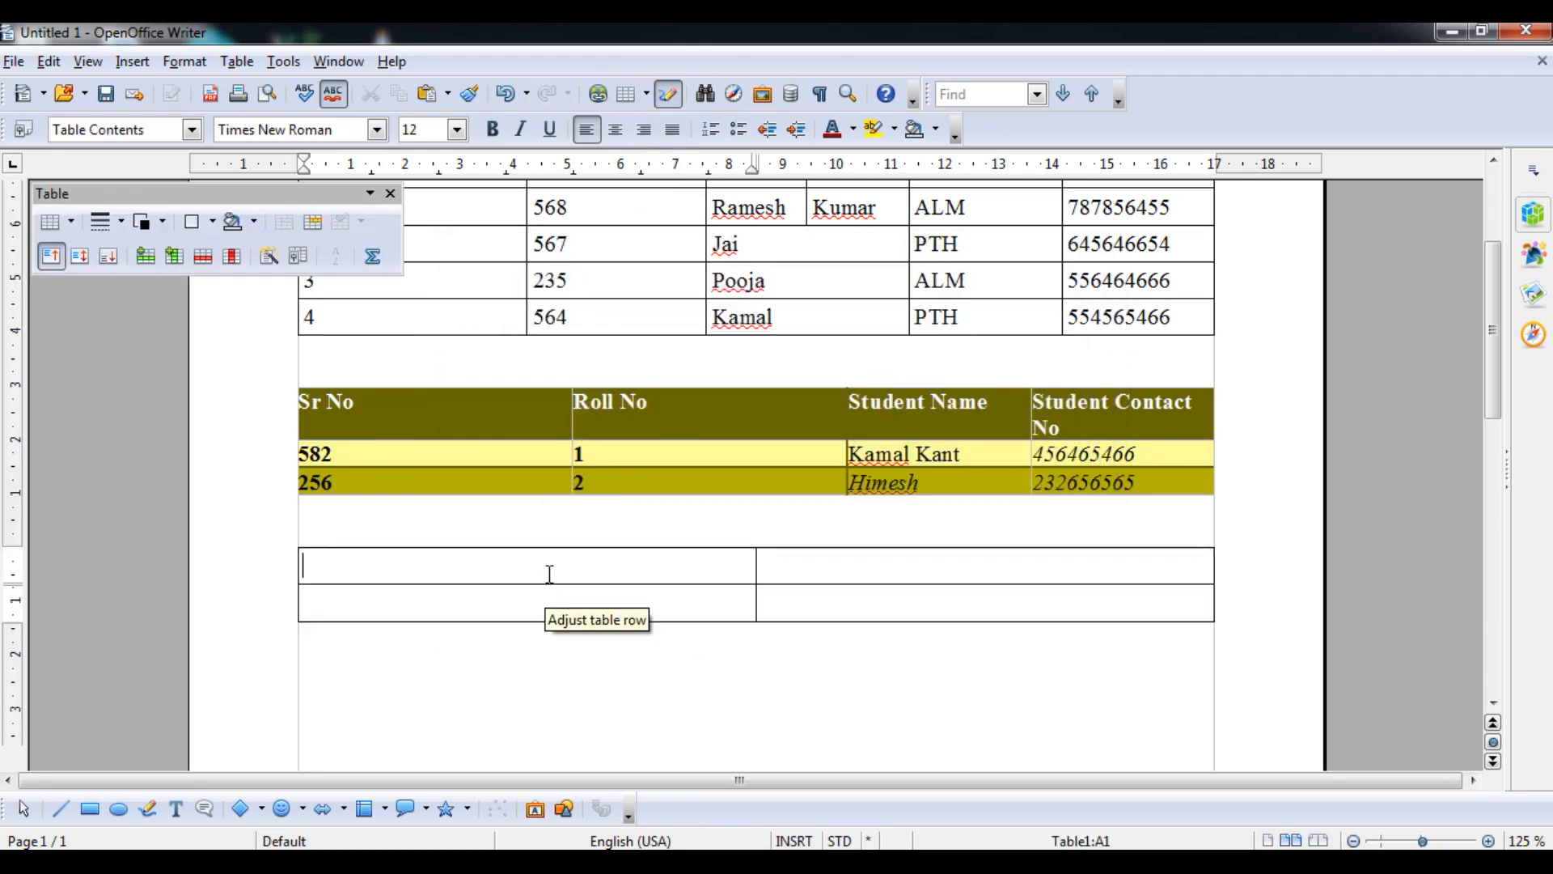
- Split the first cell of the new table's top row vertically into four cells
{"action": "left_click", "coordinate": [313, 224]}
{"action": "left_click", "coordinate": [808, 370]}
{"action": "left_click", "coordinate": [808, 369]}
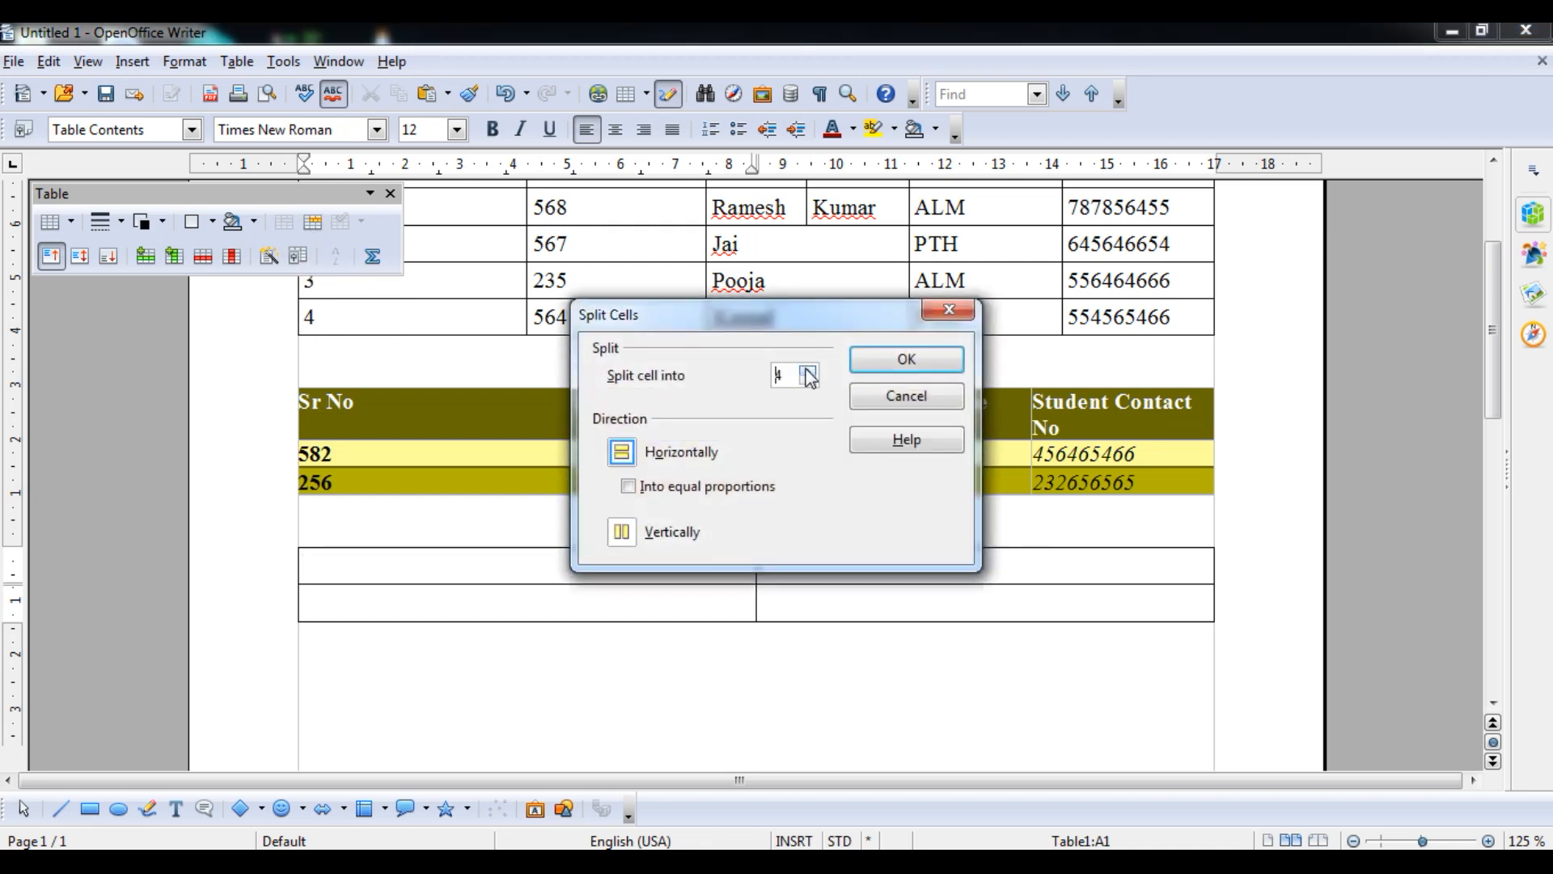
{"action": "left_click", "coordinate": [627, 536]}
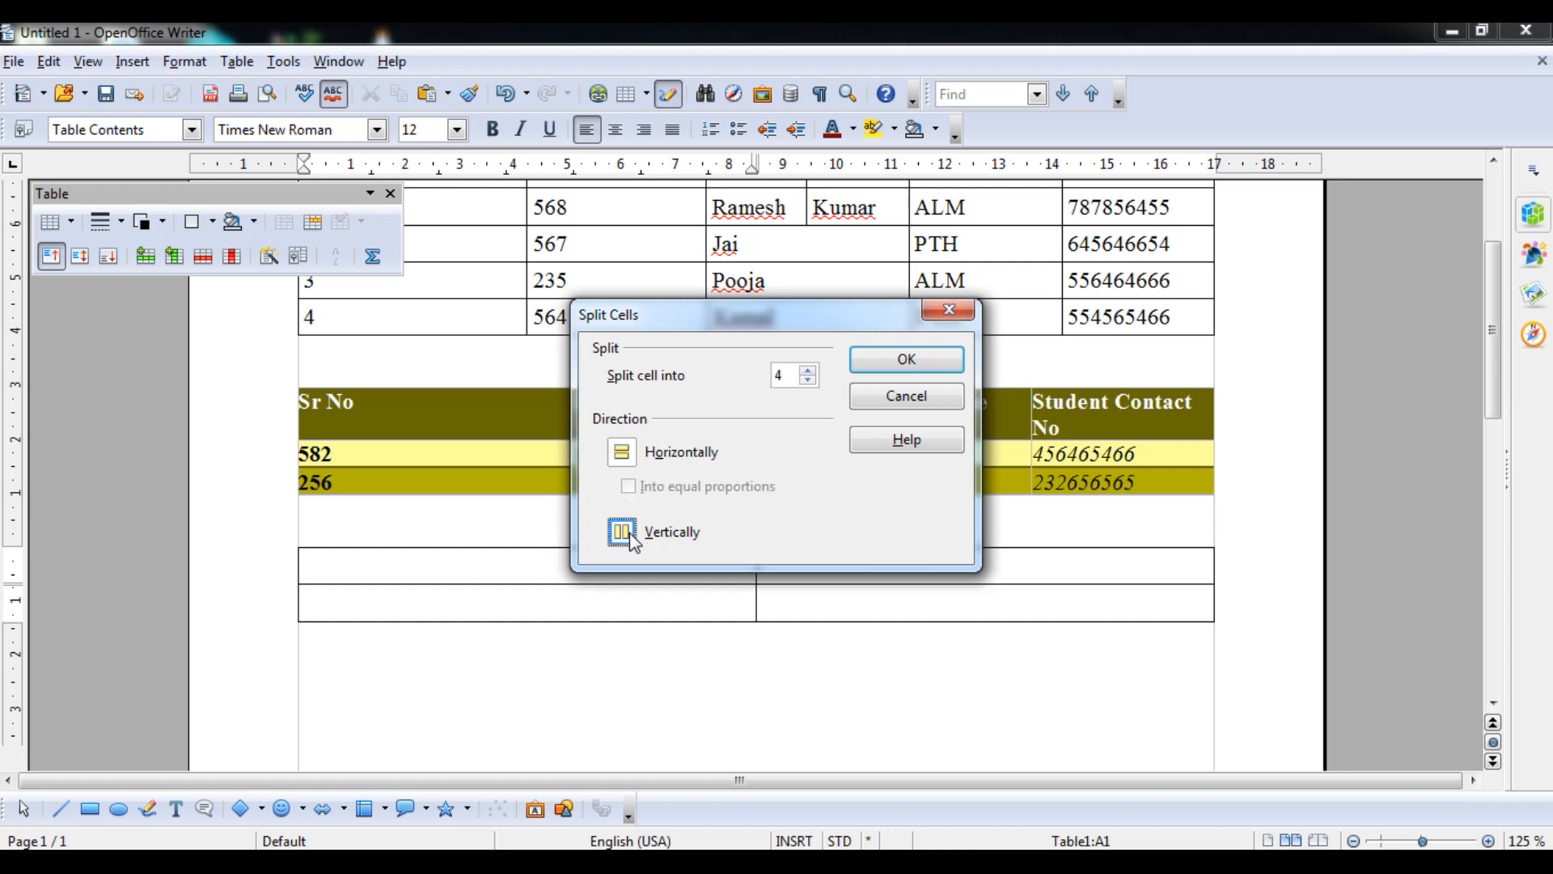
{"action": "left_click", "coordinate": [898, 349]}
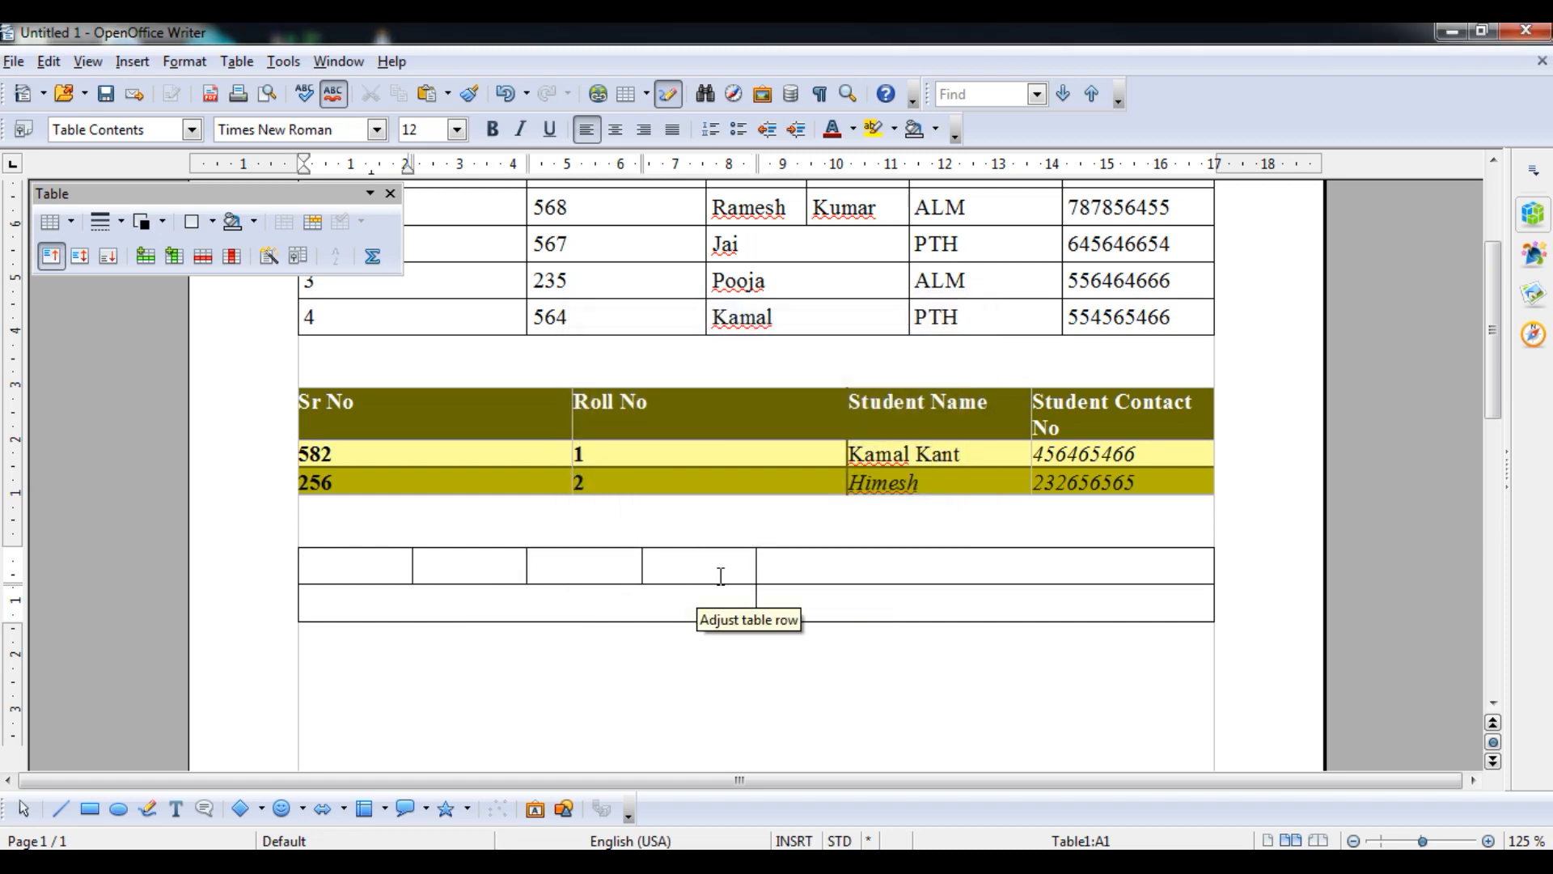
- Split the second cell of the new table's bottom row horizontally into four cells
{"action": "left_click", "coordinate": [882, 601]}
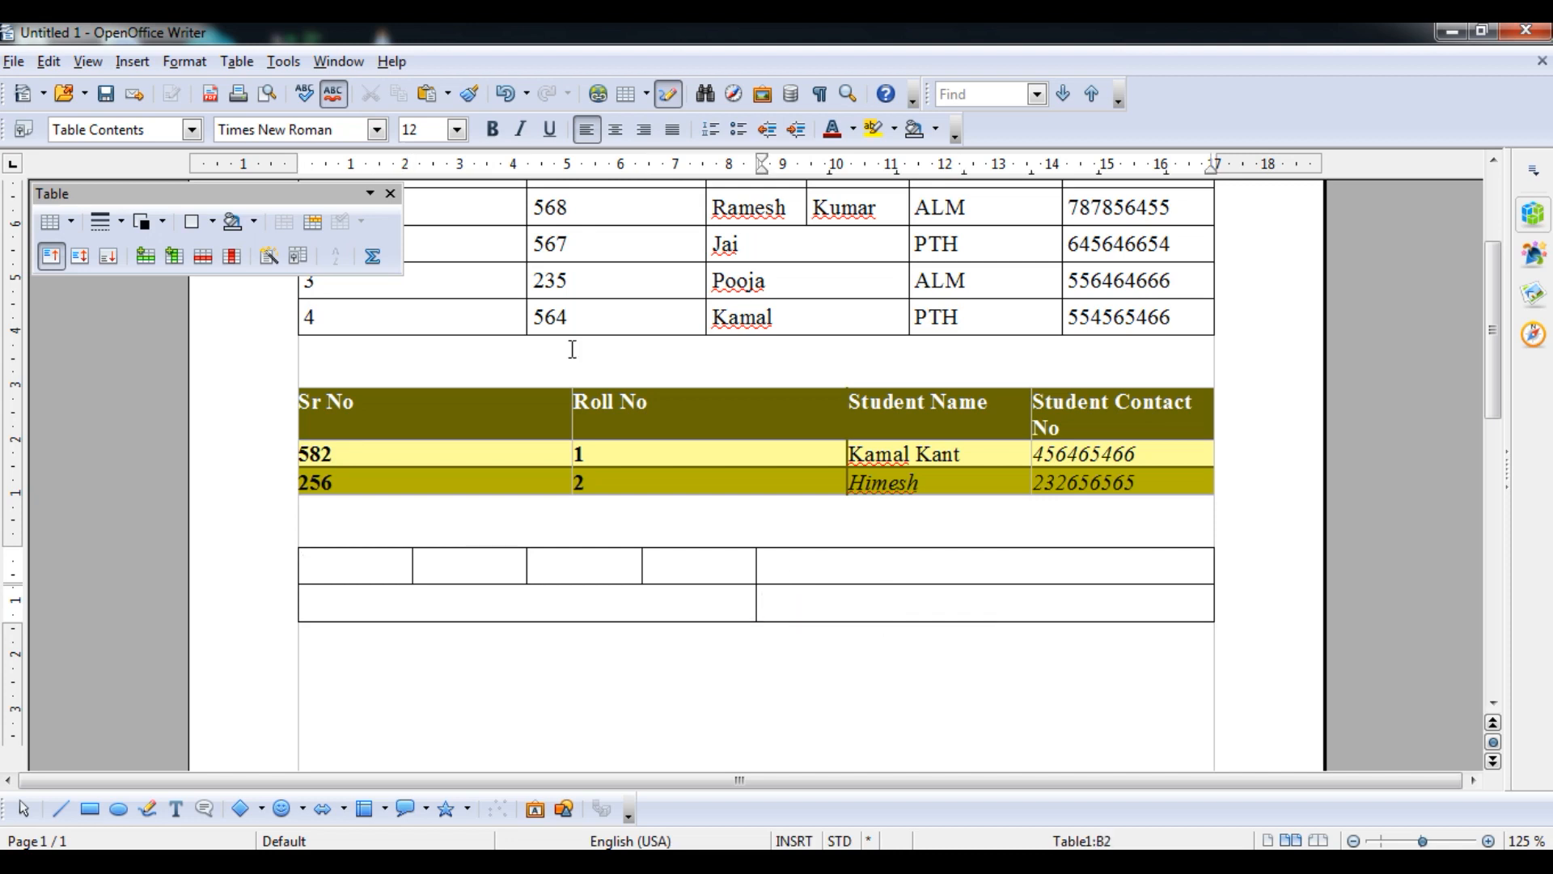
{"action": "left_click", "coordinate": [306, 228]}
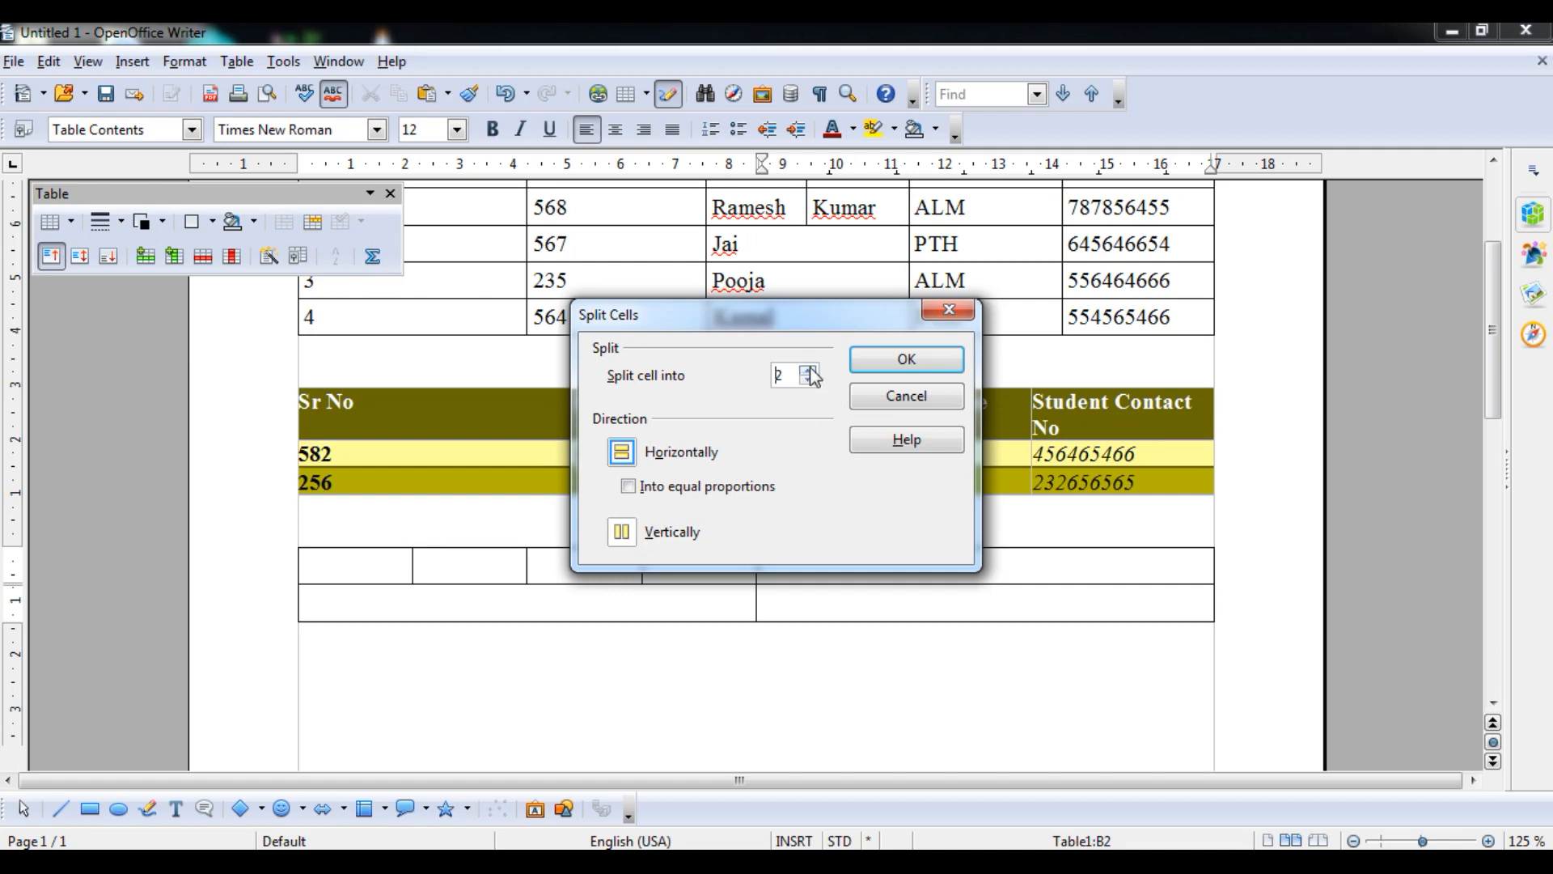
{"action": "left_click", "coordinate": [885, 376]}
{"action": "left_click_drag", "start_coordinate": [1496, 411], "coordinate": [1500, 449]}
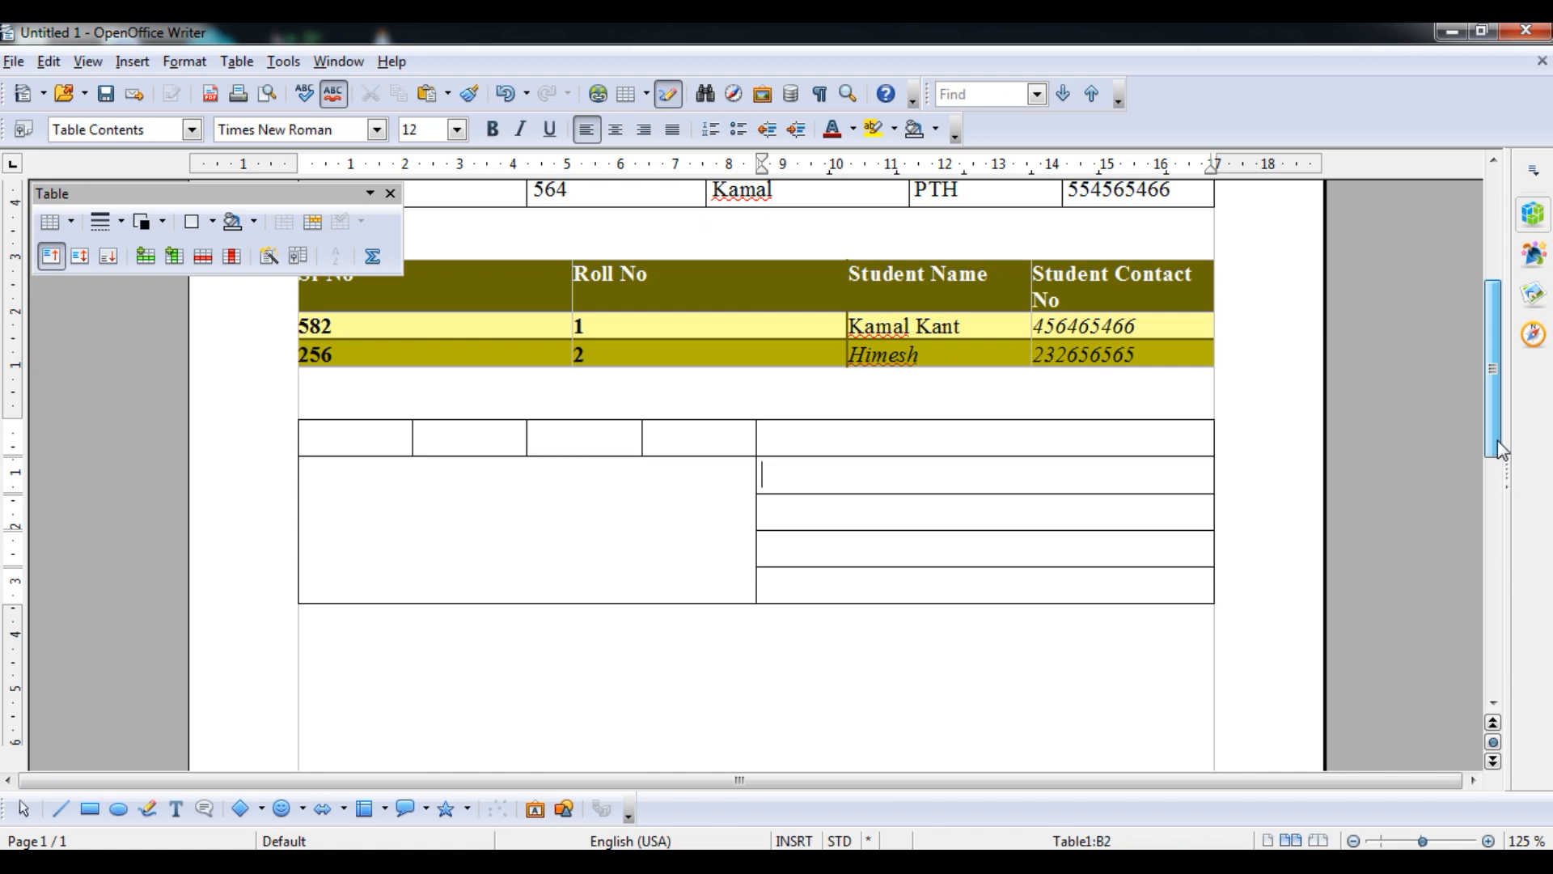
{"action": "mouse_move", "coordinate": [1497, 441]}
{"action": "left_mouse_down"}
{"action": "mouse_move", "coordinate": [1497, 374]}
{"action": "mouse_move", "coordinate": [1497, 418]}
{"action": "left_mouse_up"}
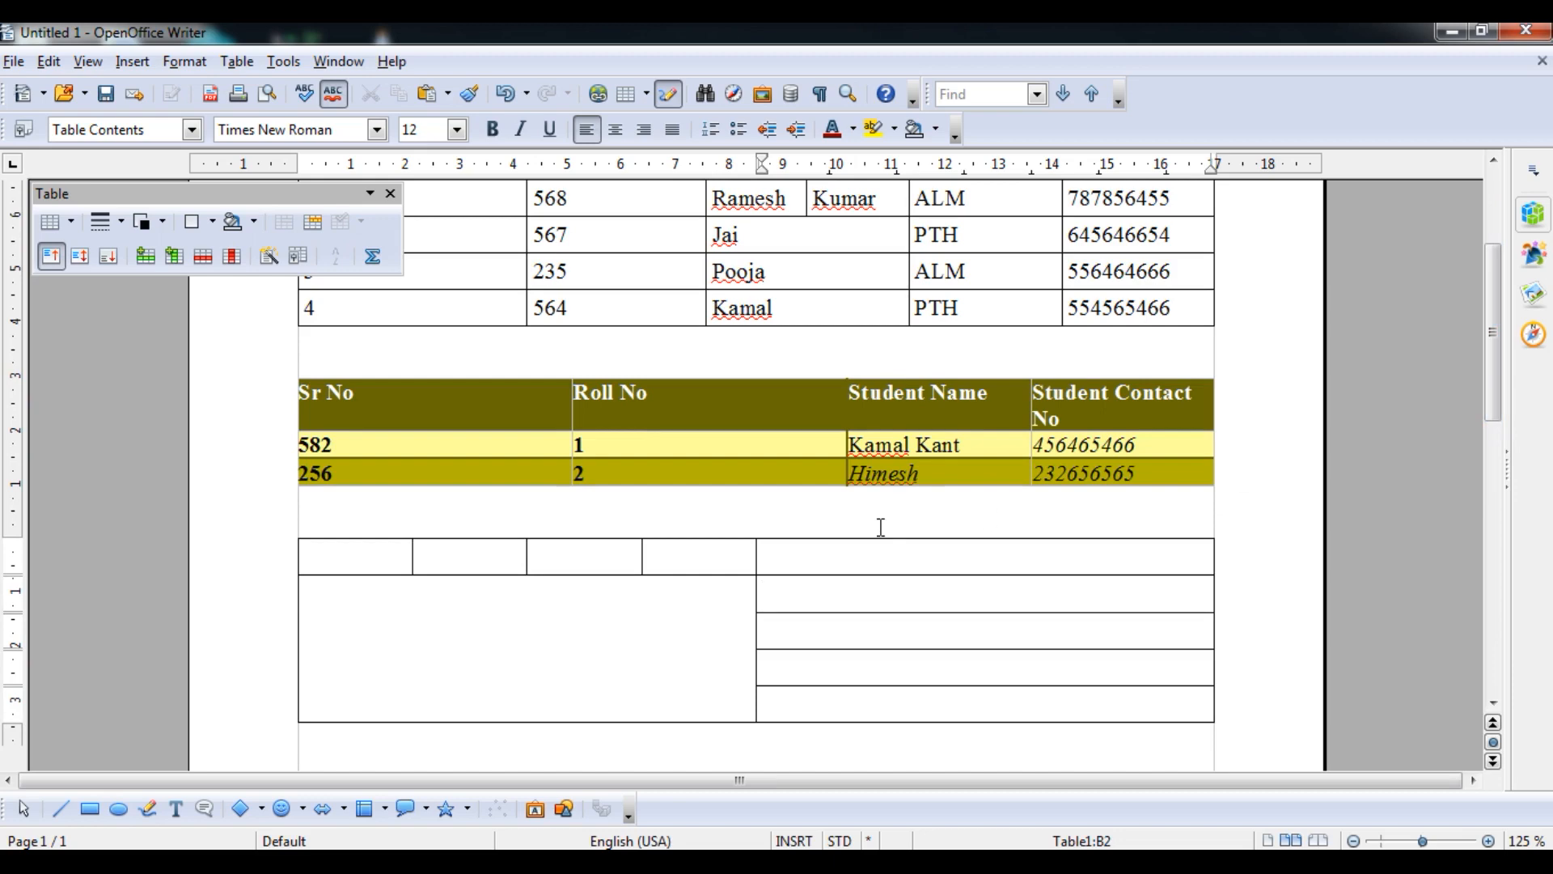
- Select the four small side-by-side cells in the new table's top row and merge them into one cell
{"action": "left_click", "coordinate": [671, 559]}
{"action": "left_click_drag", "start_coordinate": [670, 560], "coordinate": [372, 569]}
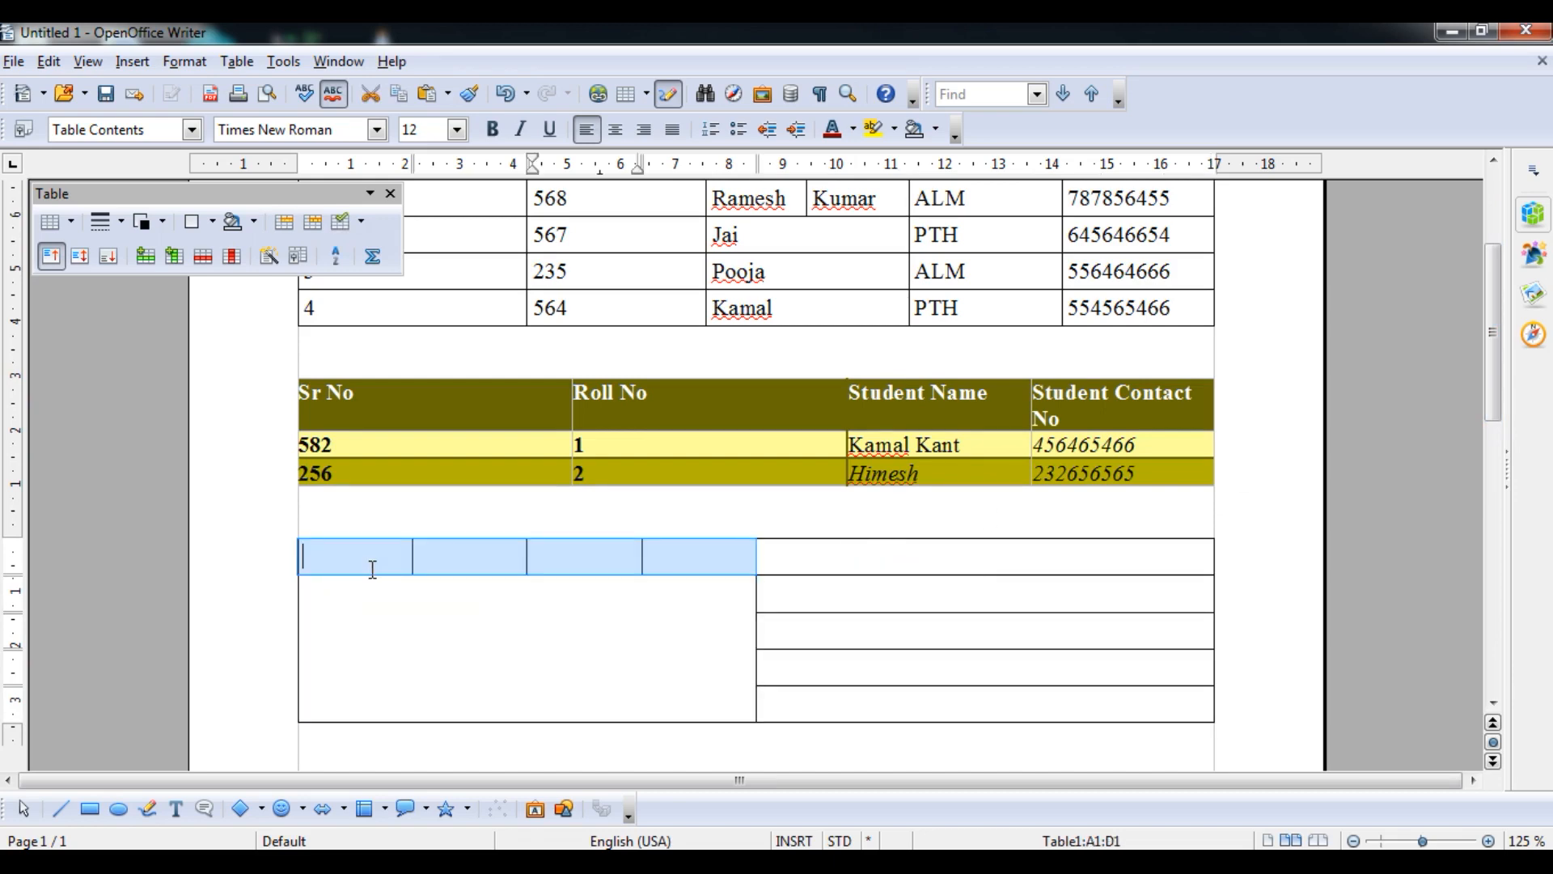
{"action": "left_click", "coordinate": [531, 635]}
{"action": "left_click_drag", "start_coordinate": [680, 555], "coordinate": [365, 555]}
{"action": "left_click", "coordinate": [285, 225]}
- Select the four stacked cells in the new table's second column and merge them into one cell
{"action": "left_click", "coordinate": [849, 564]}
{"action": "left_click_drag", "start_coordinate": [846, 589], "coordinate": [850, 693]}
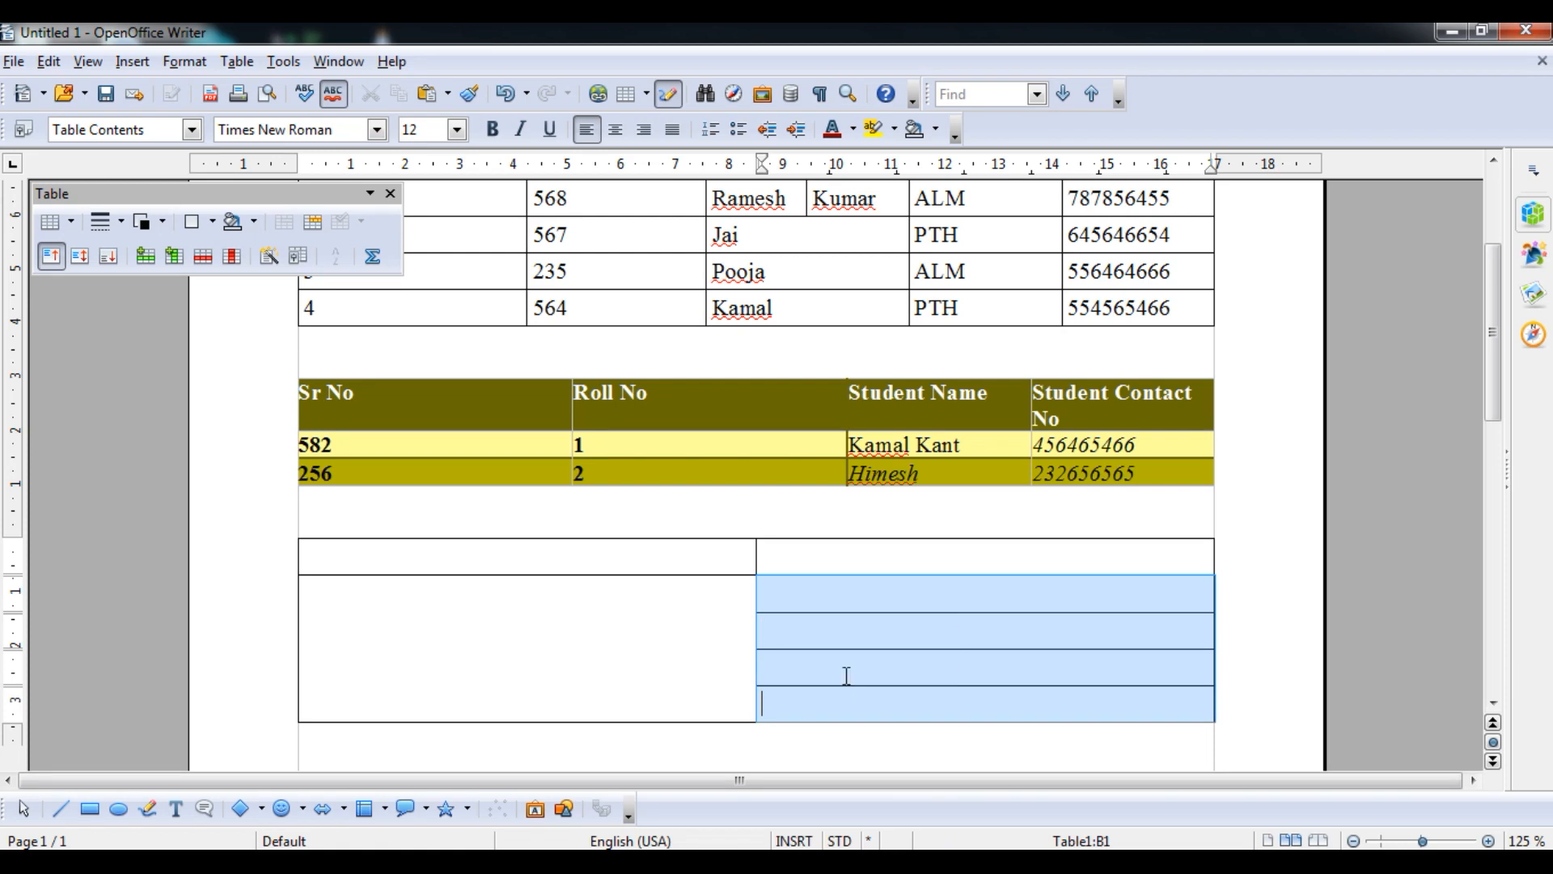
{"action": "left_click", "coordinate": [281, 223]}
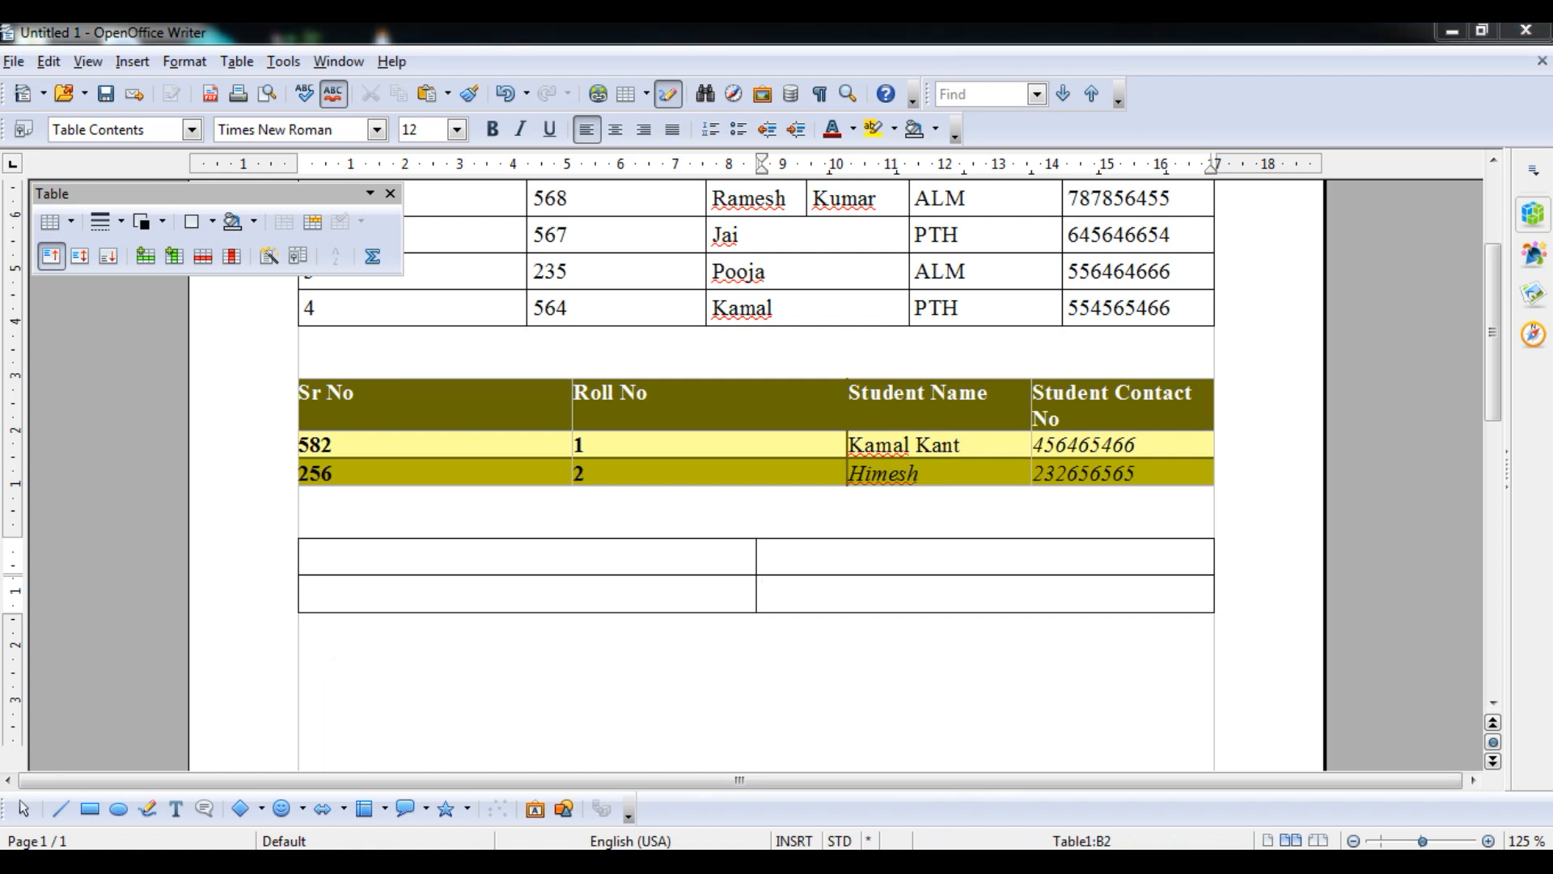
- Consult the table topics in the 402-INFO_TECH IX.pdf syllabus in Adobe Reader, and delete the whole empty two-by-two table back in the Writer document
{"action": "mouse_move", "coordinate": [593, 859]}
{"action": "left_click", "coordinate": [718, 753]}
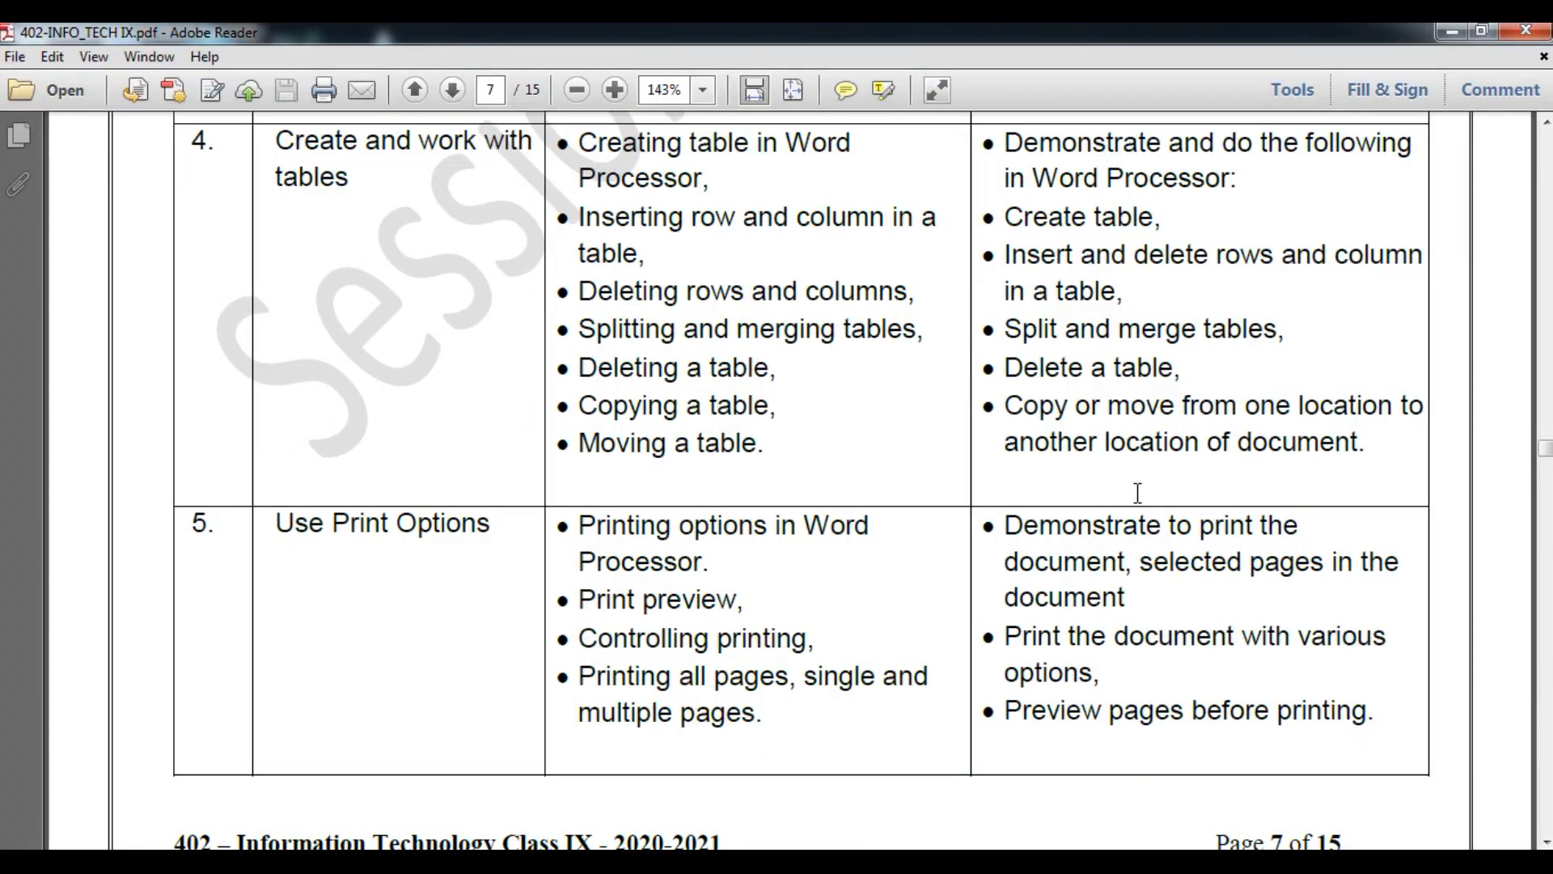
{"action": "left_click", "coordinate": [1456, 31]}
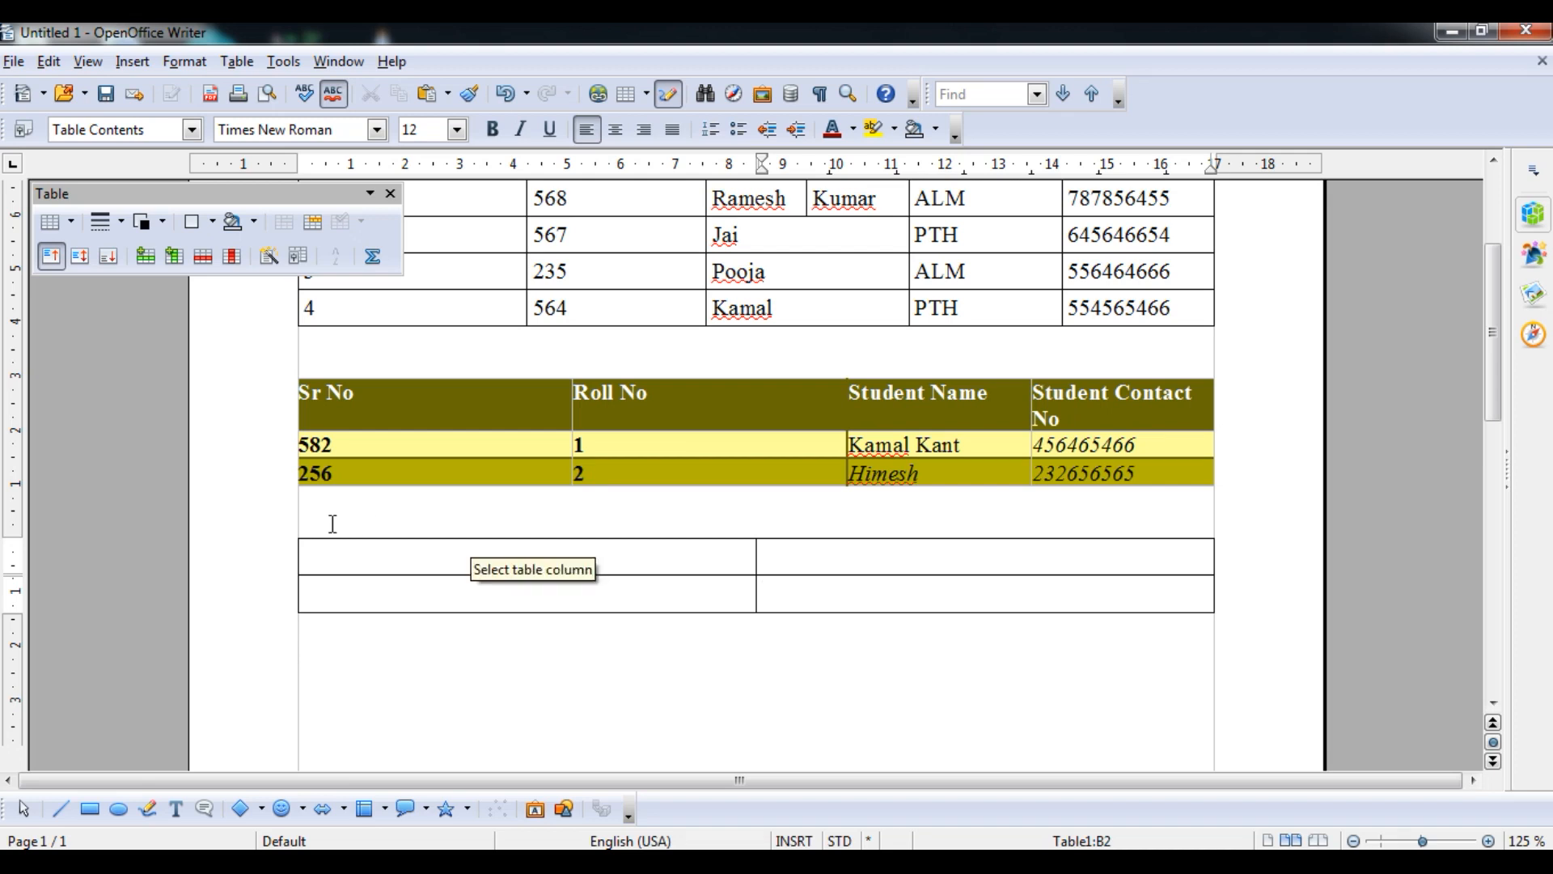
{"action": "left_click", "coordinate": [289, 526]}
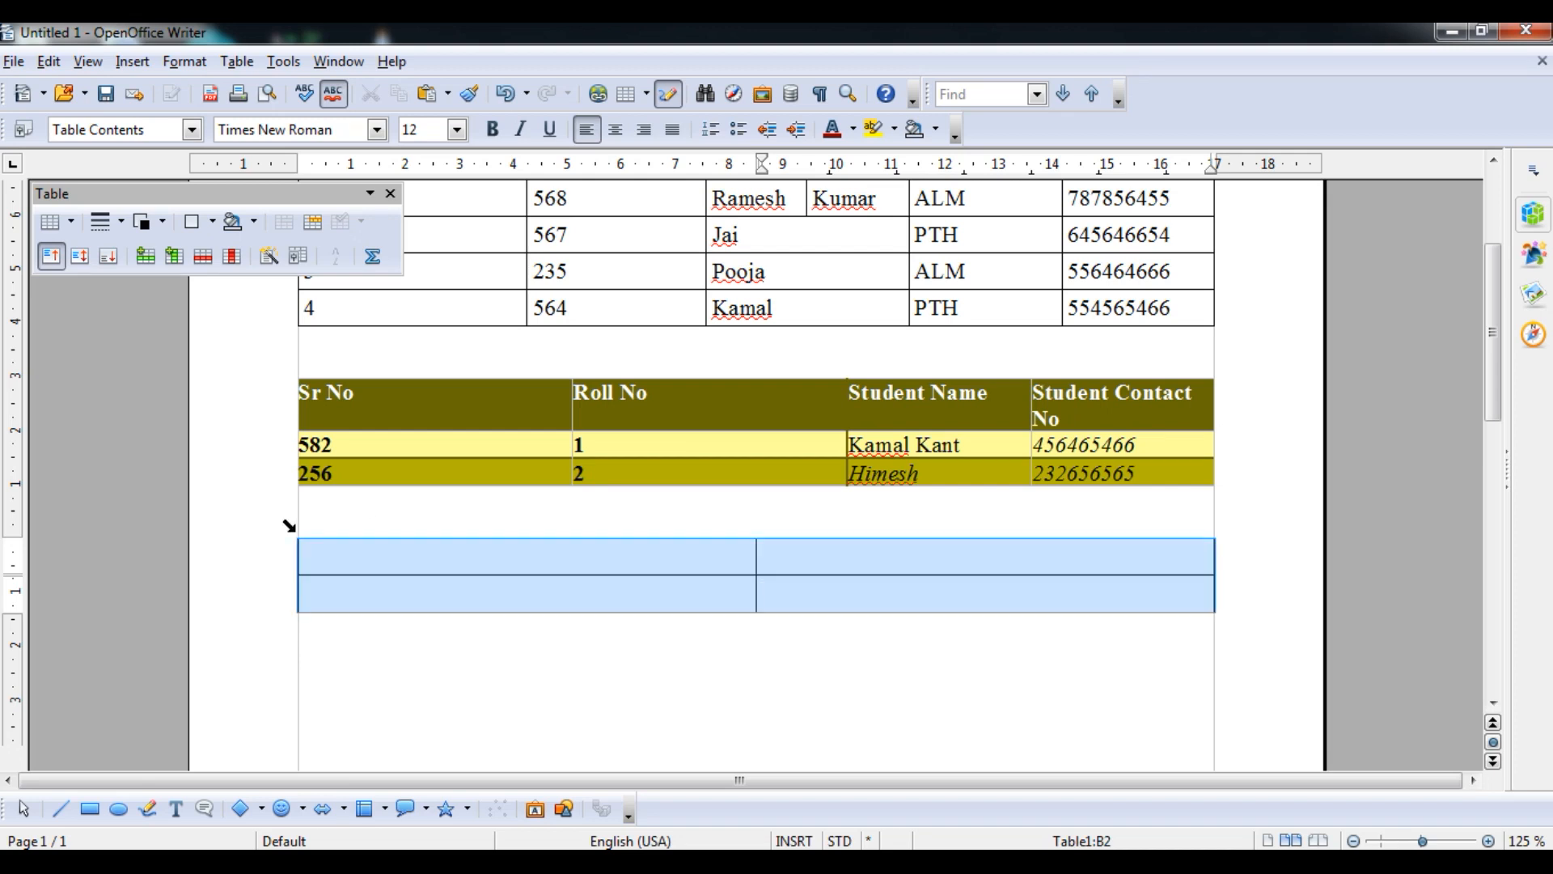
{"action": "left_click", "coordinate": [238, 61]}
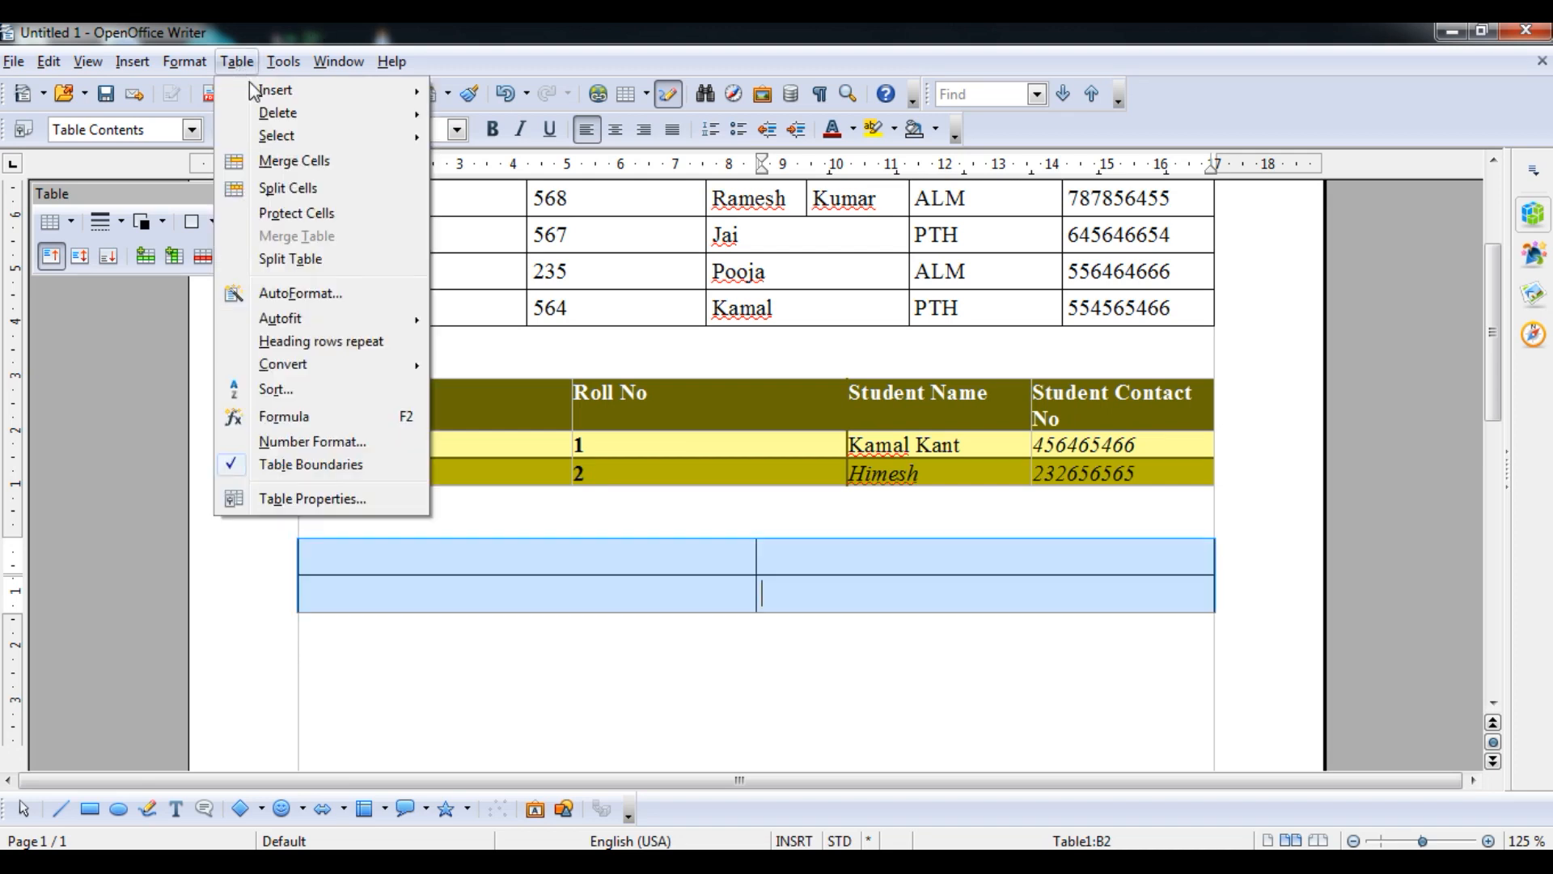
{"action": "mouse_move", "coordinate": [275, 112]}
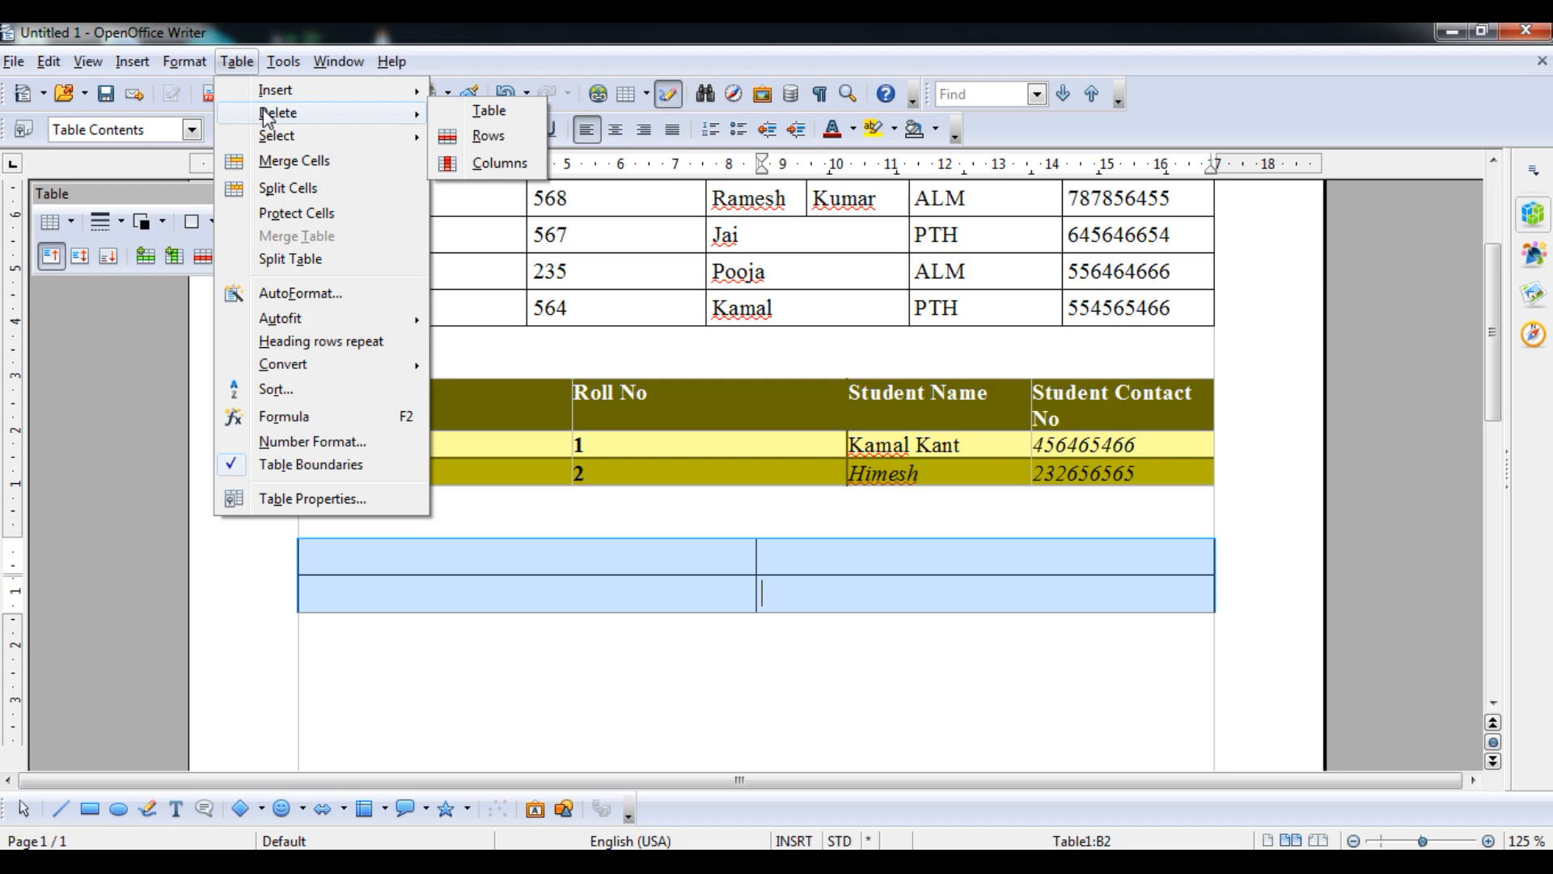
{"action": "left_click", "coordinate": [458, 113]}
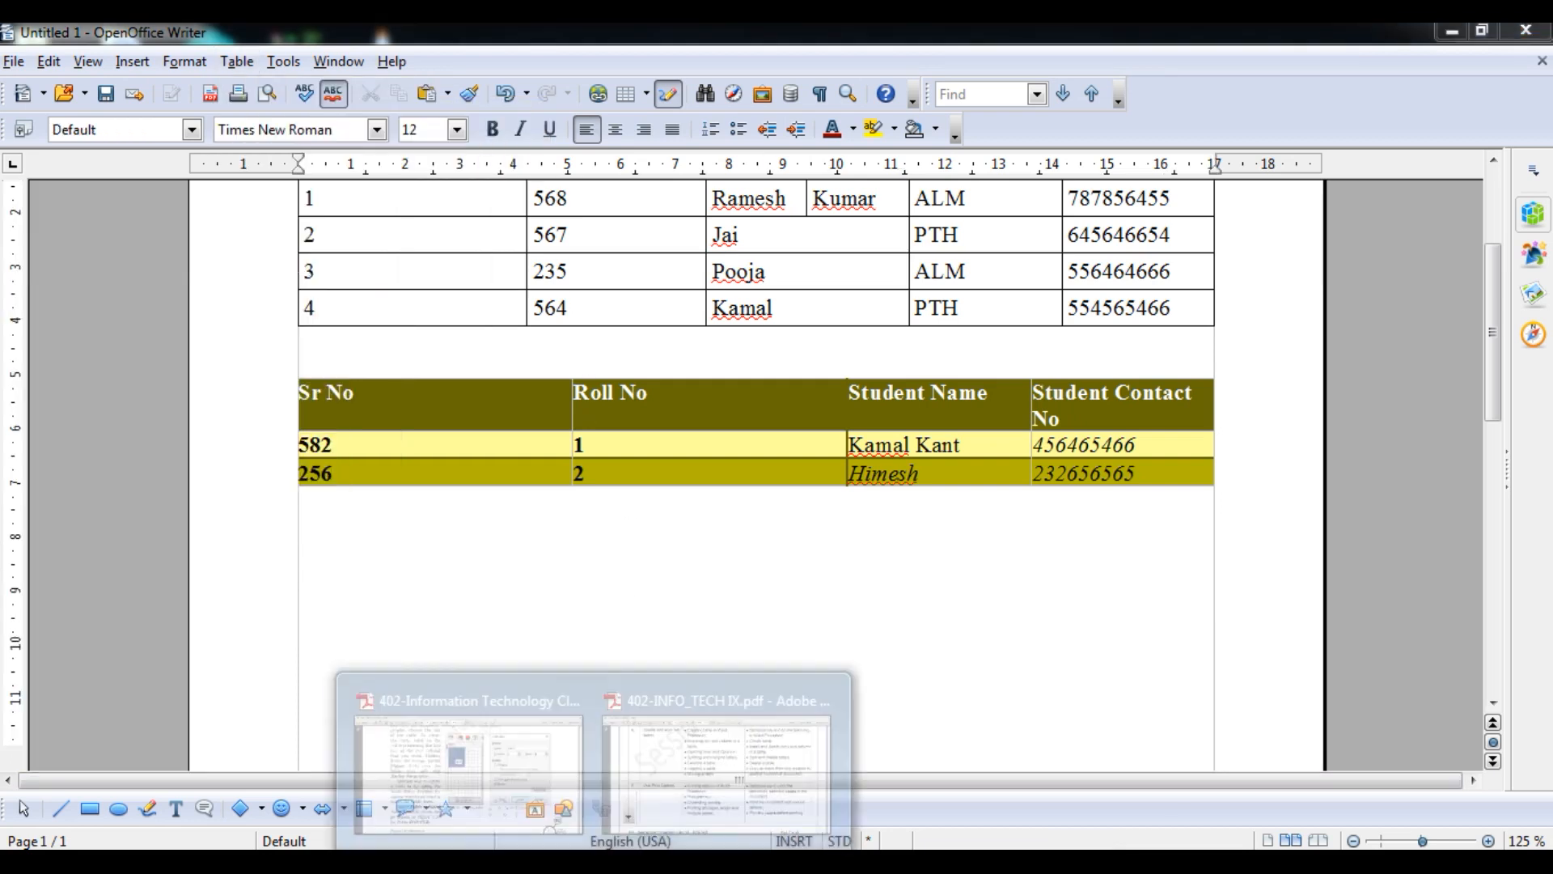
- Check the syllabus in Adobe Reader again, and in Writer paste a copy of the top student table below the coloured table
{"action": "left_click", "coordinate": [734, 783]}
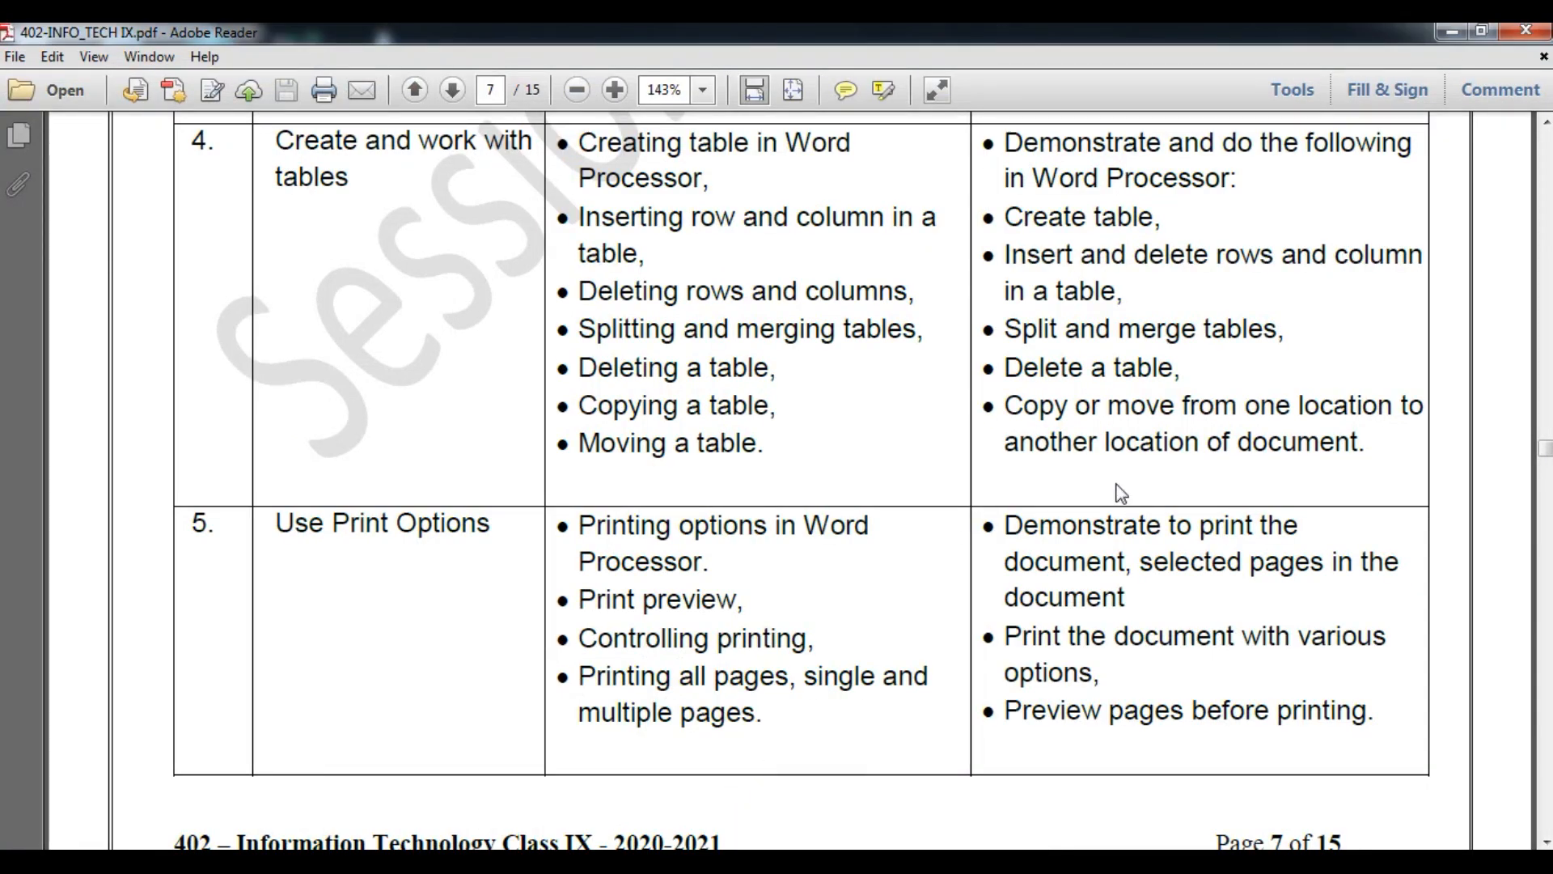
{"action": "left_click", "coordinate": [1450, 29]}
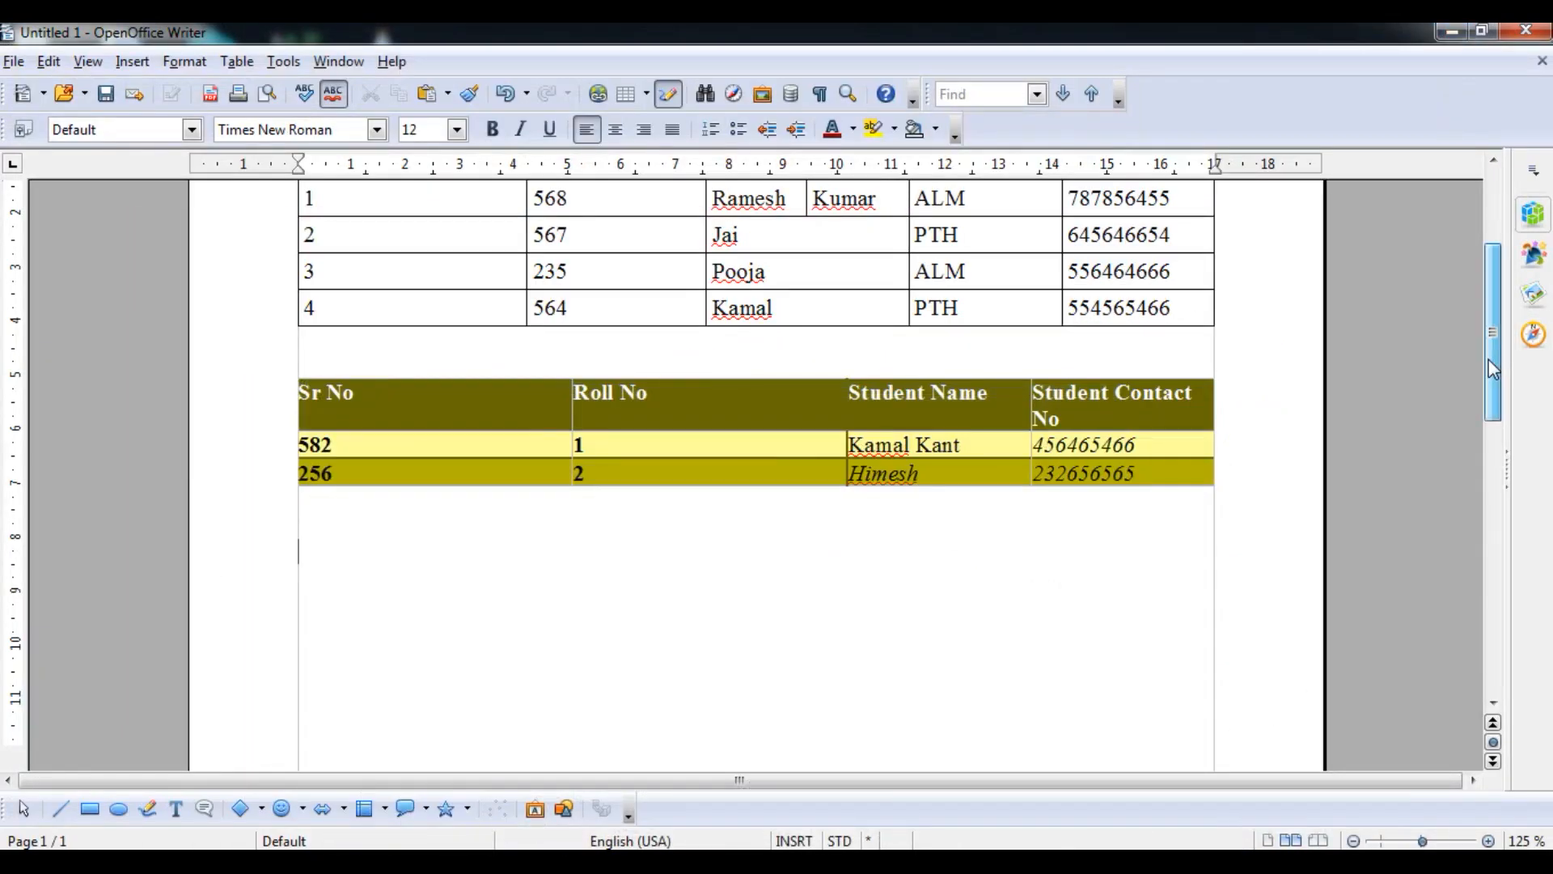
{"action": "scroll", "coordinate": [1488, 359], "scroll_direction": "up", "scroll_amount": 3}
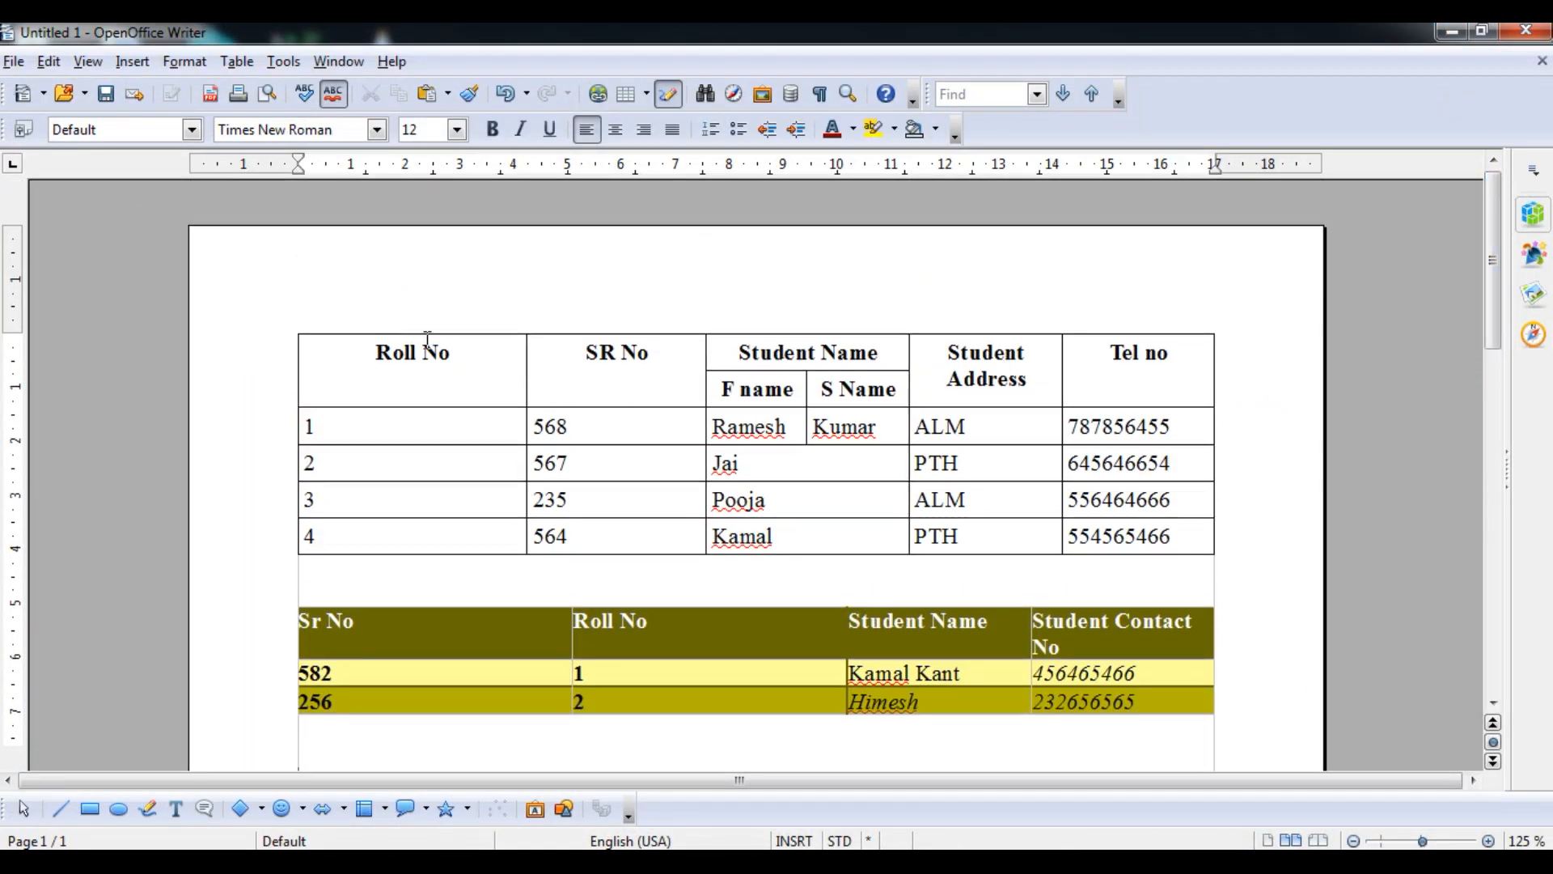
{"action": "left_click", "coordinate": [289, 326]}
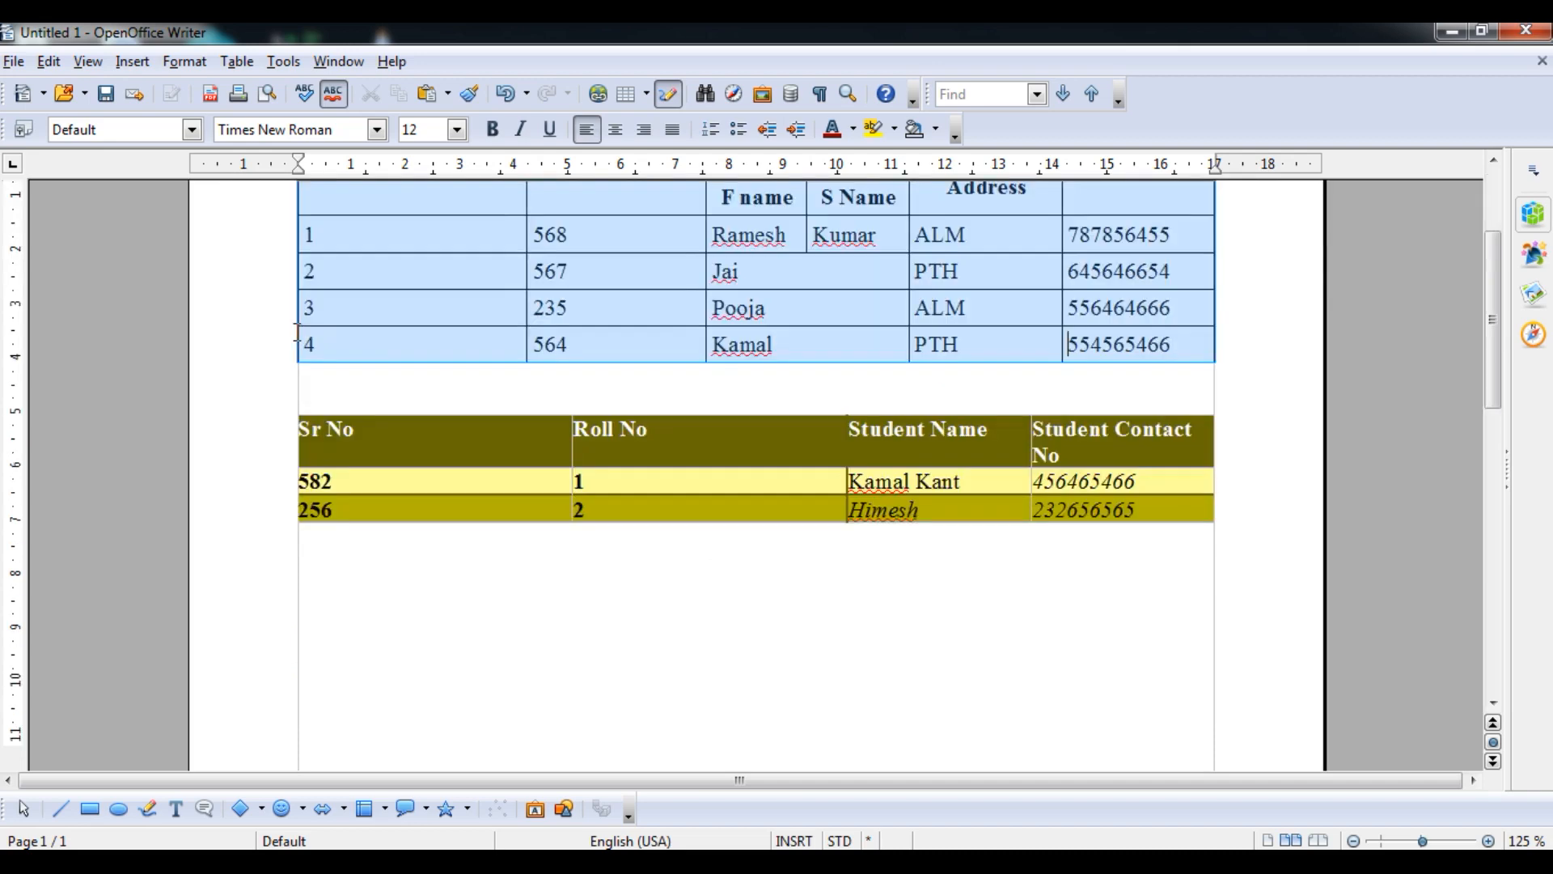
{"action": "left_click_drag", "start_coordinate": [1497, 356], "coordinate": [1488, 245]}
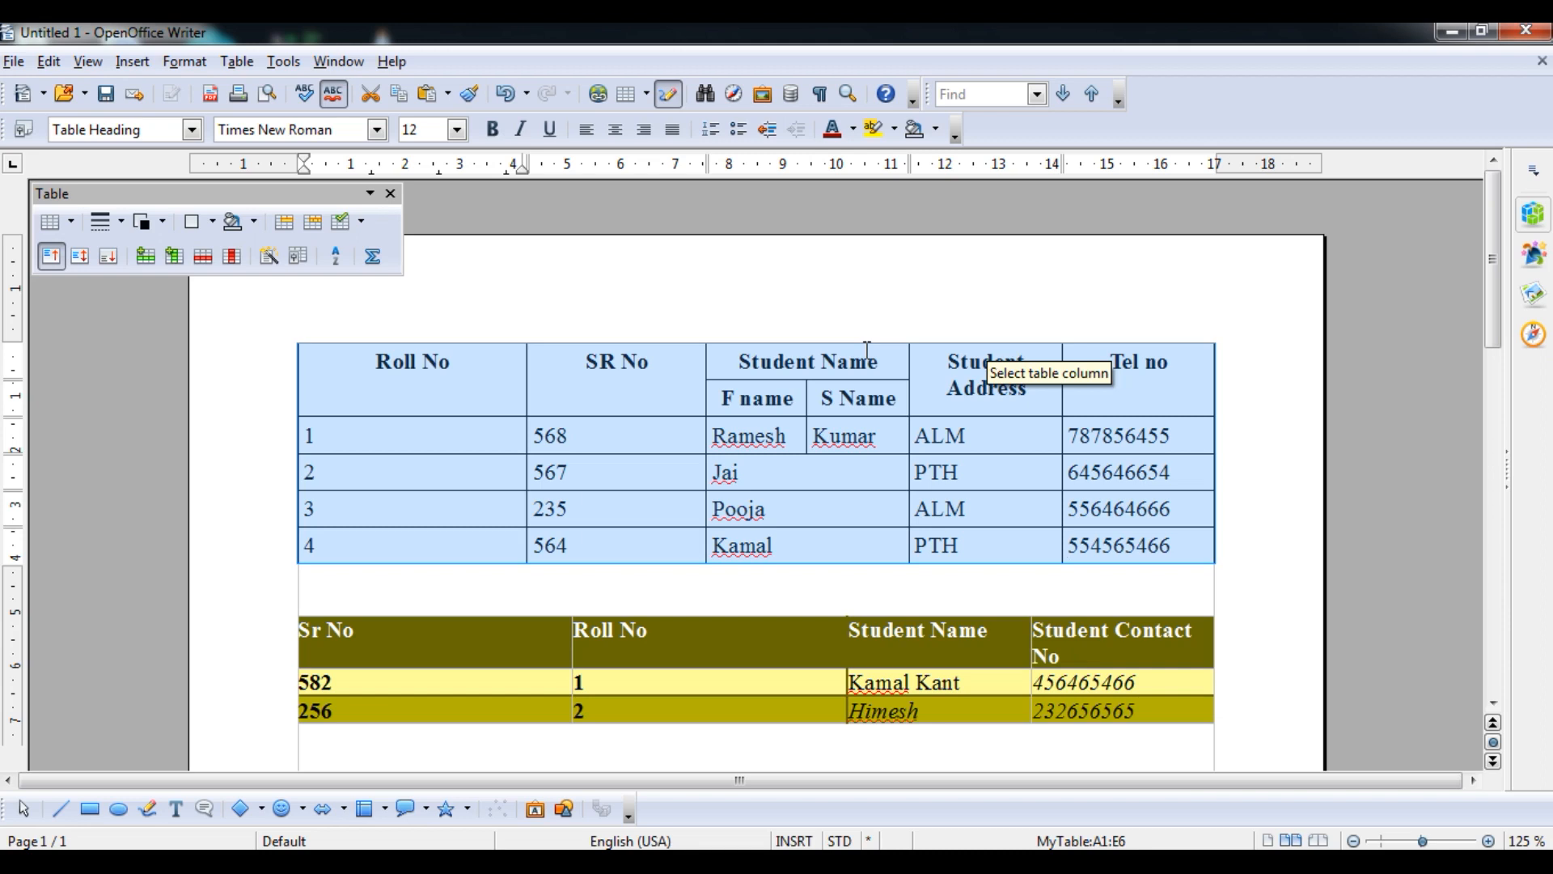
{"action": "left_click_drag", "start_coordinate": [1503, 291], "coordinate": [1086, 444]}
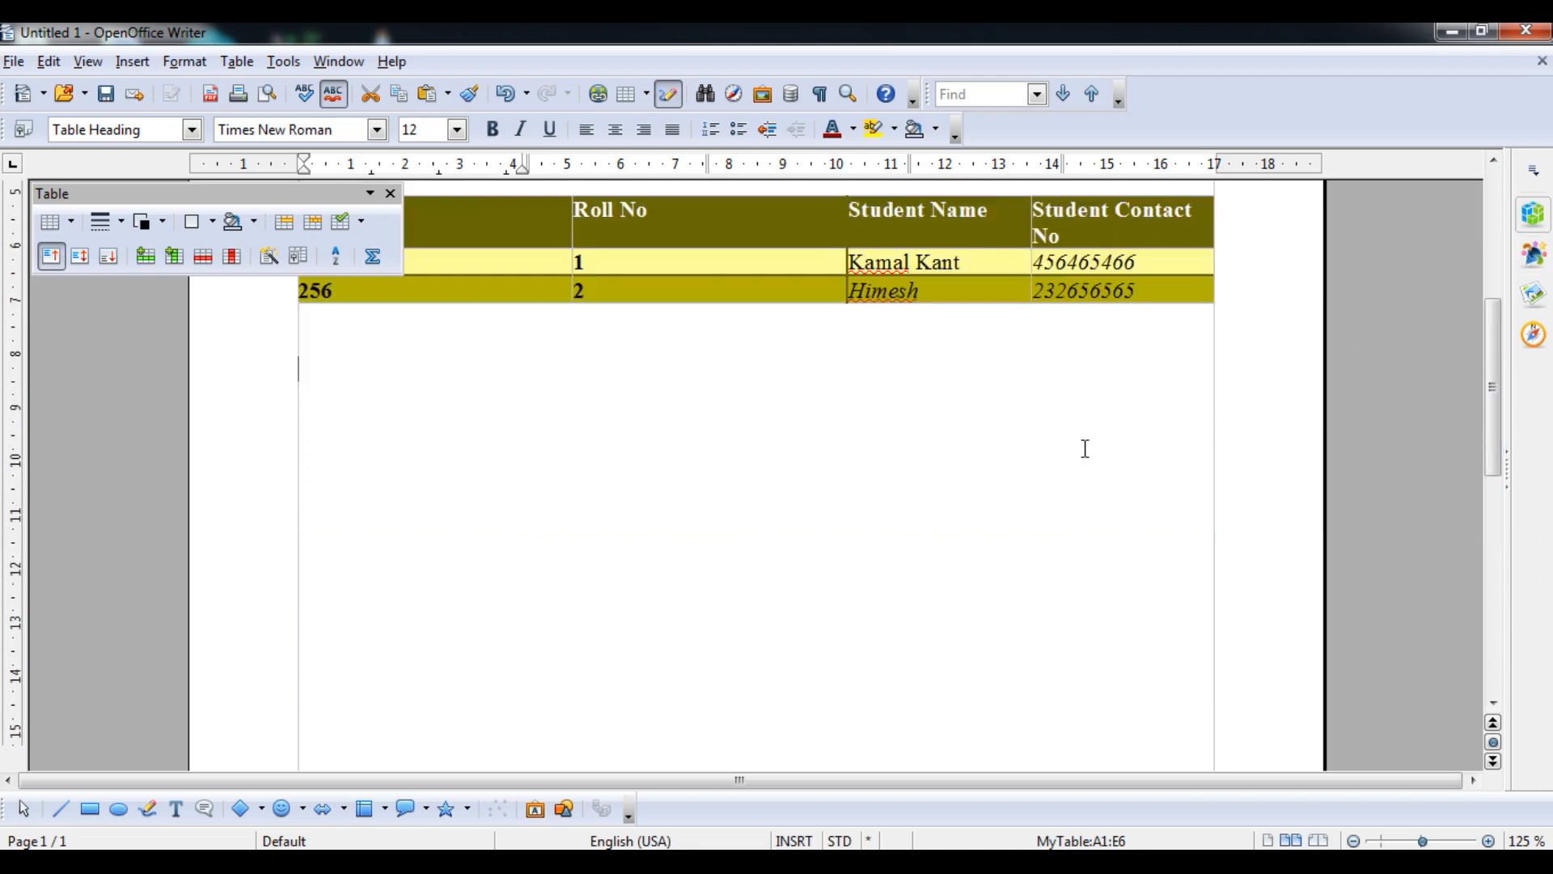
{"action": "left_click", "coordinate": [1040, 469]}
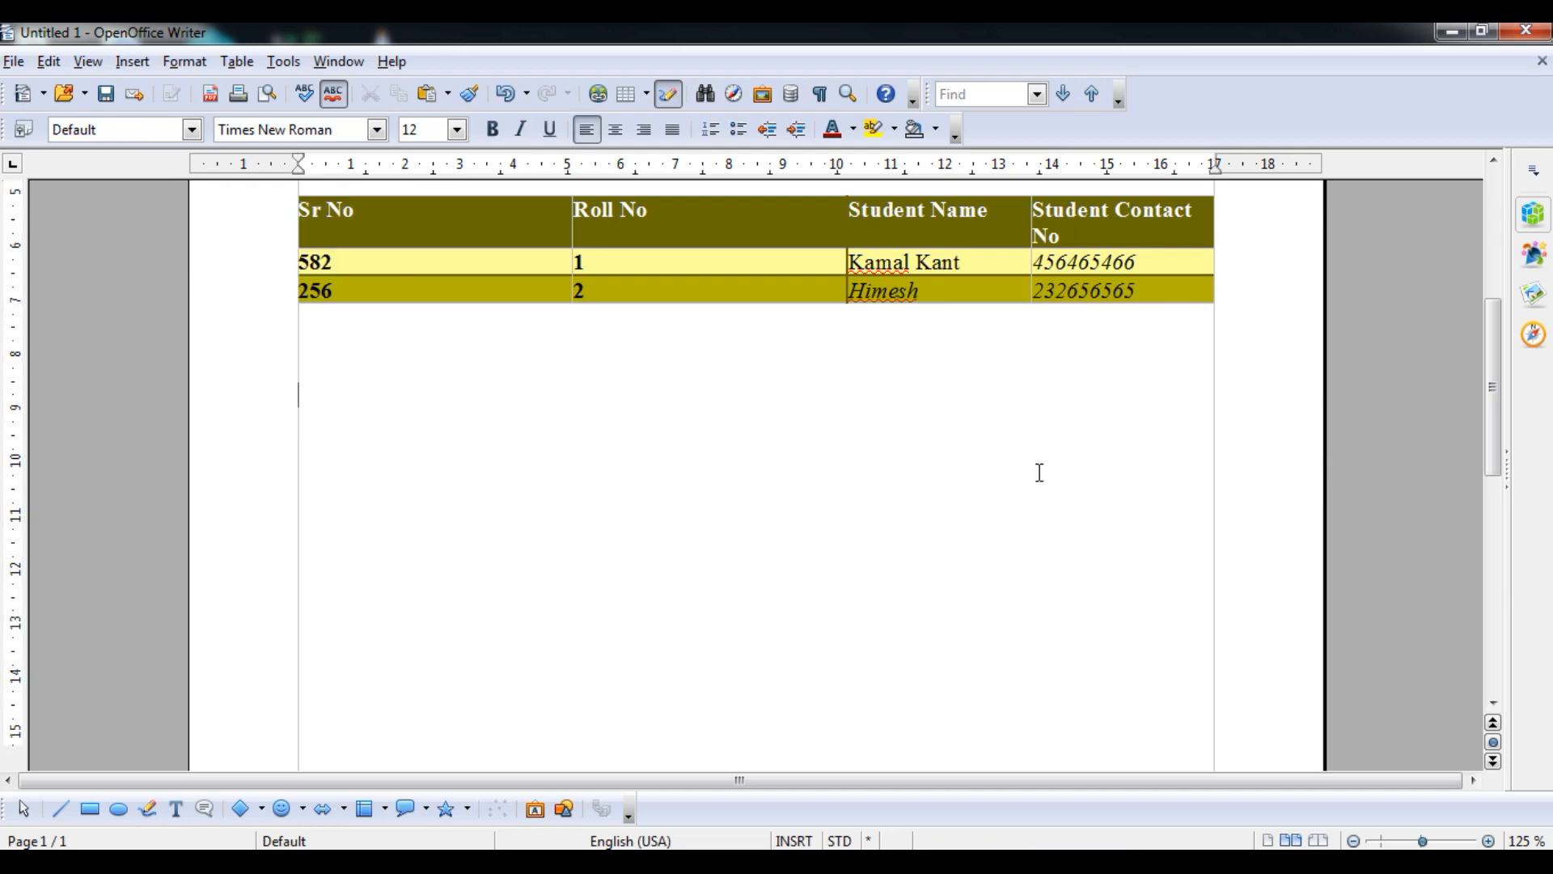
{"action": "key", "text": "ctrl+v"}
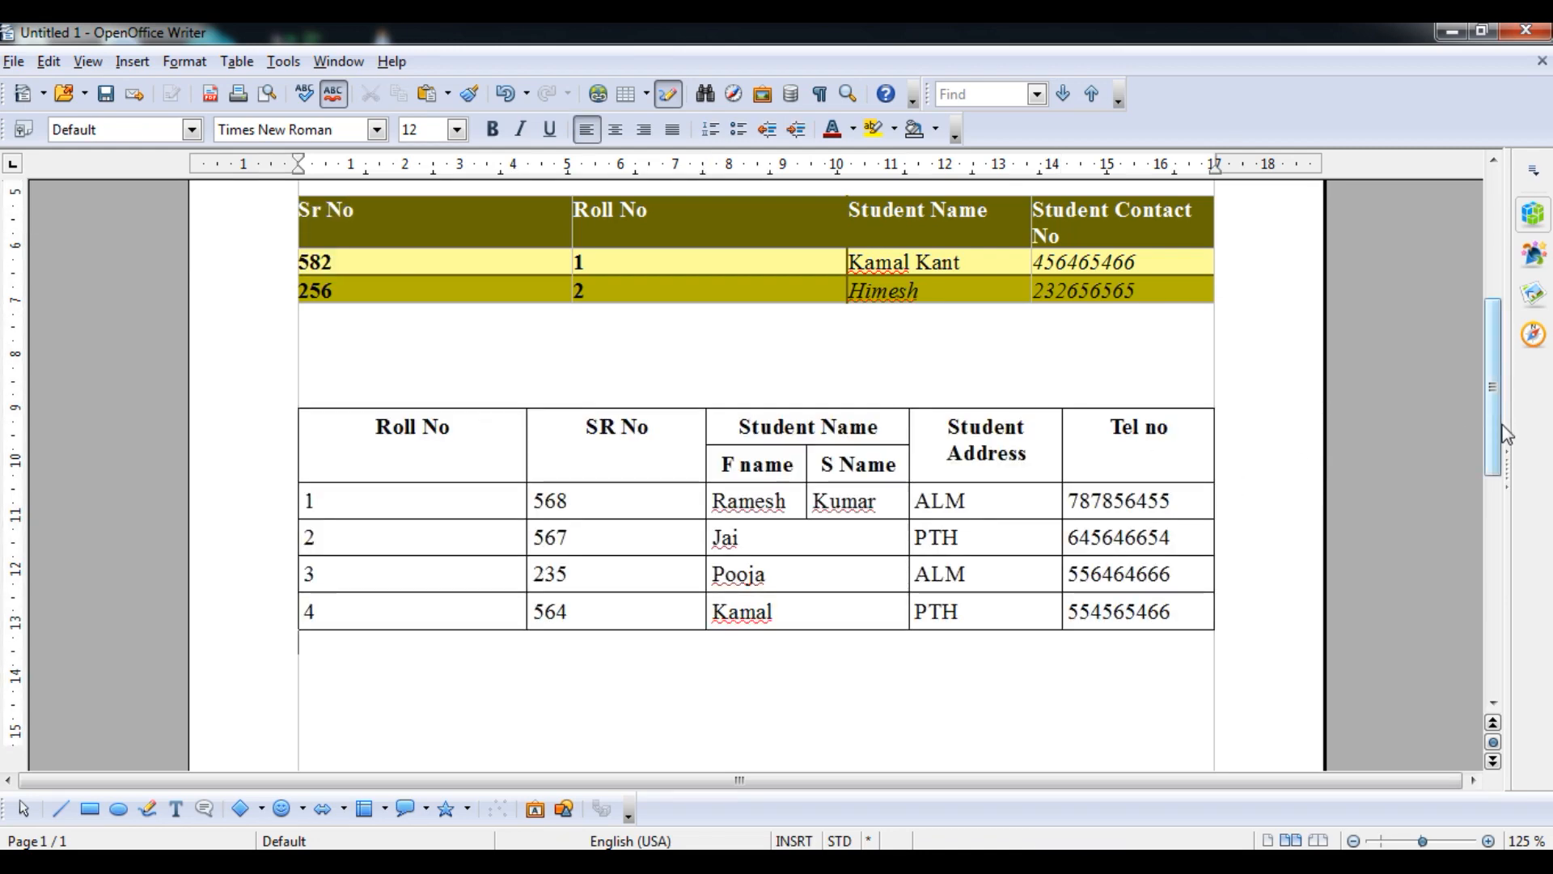
{"action": "left_click_drag", "start_coordinate": [1497, 436], "coordinate": [1493, 346]}
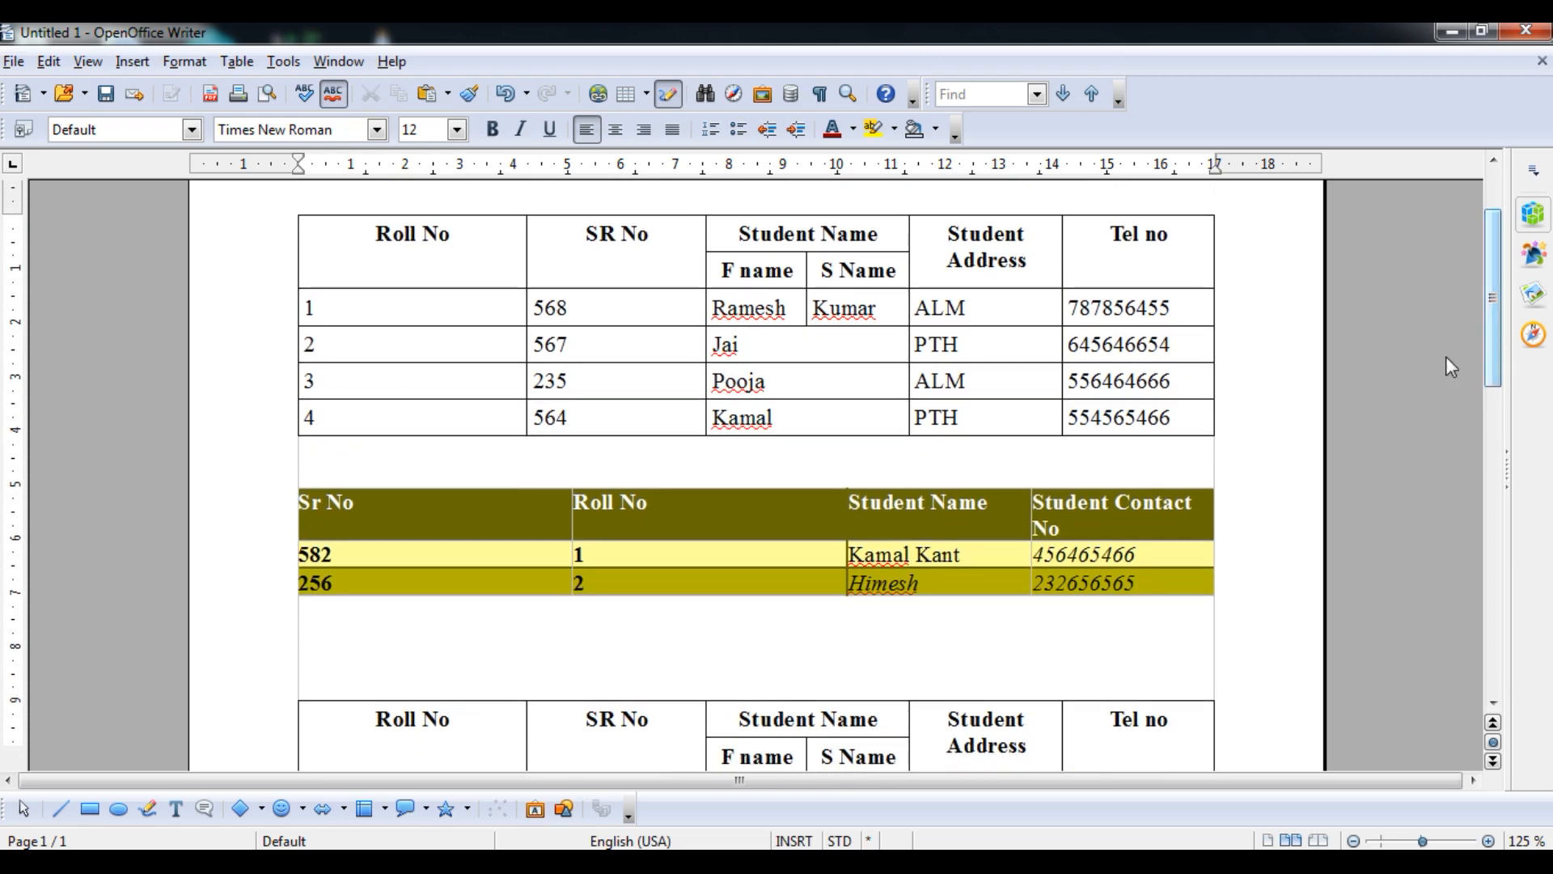
{"action": "left_click_drag", "start_coordinate": [1490, 346], "coordinate": [1494, 450]}
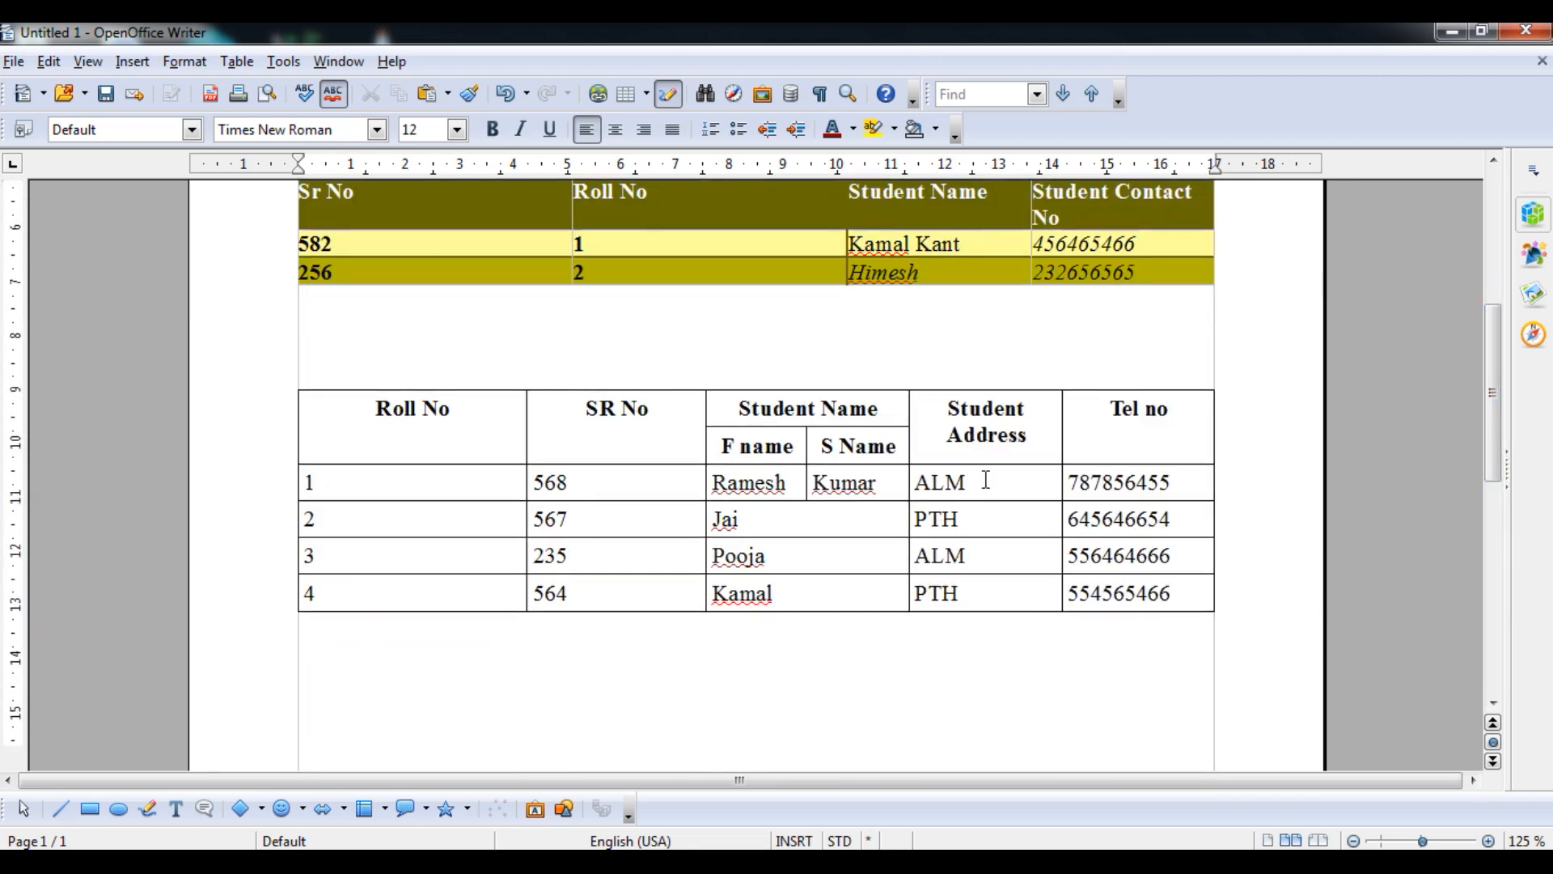
- Undo the pasted table, and copy the whole top student table once more into the blank area below the coloured table
{"action": "left_click_drag", "start_coordinate": [1492, 471], "coordinate": [1493, 402]}
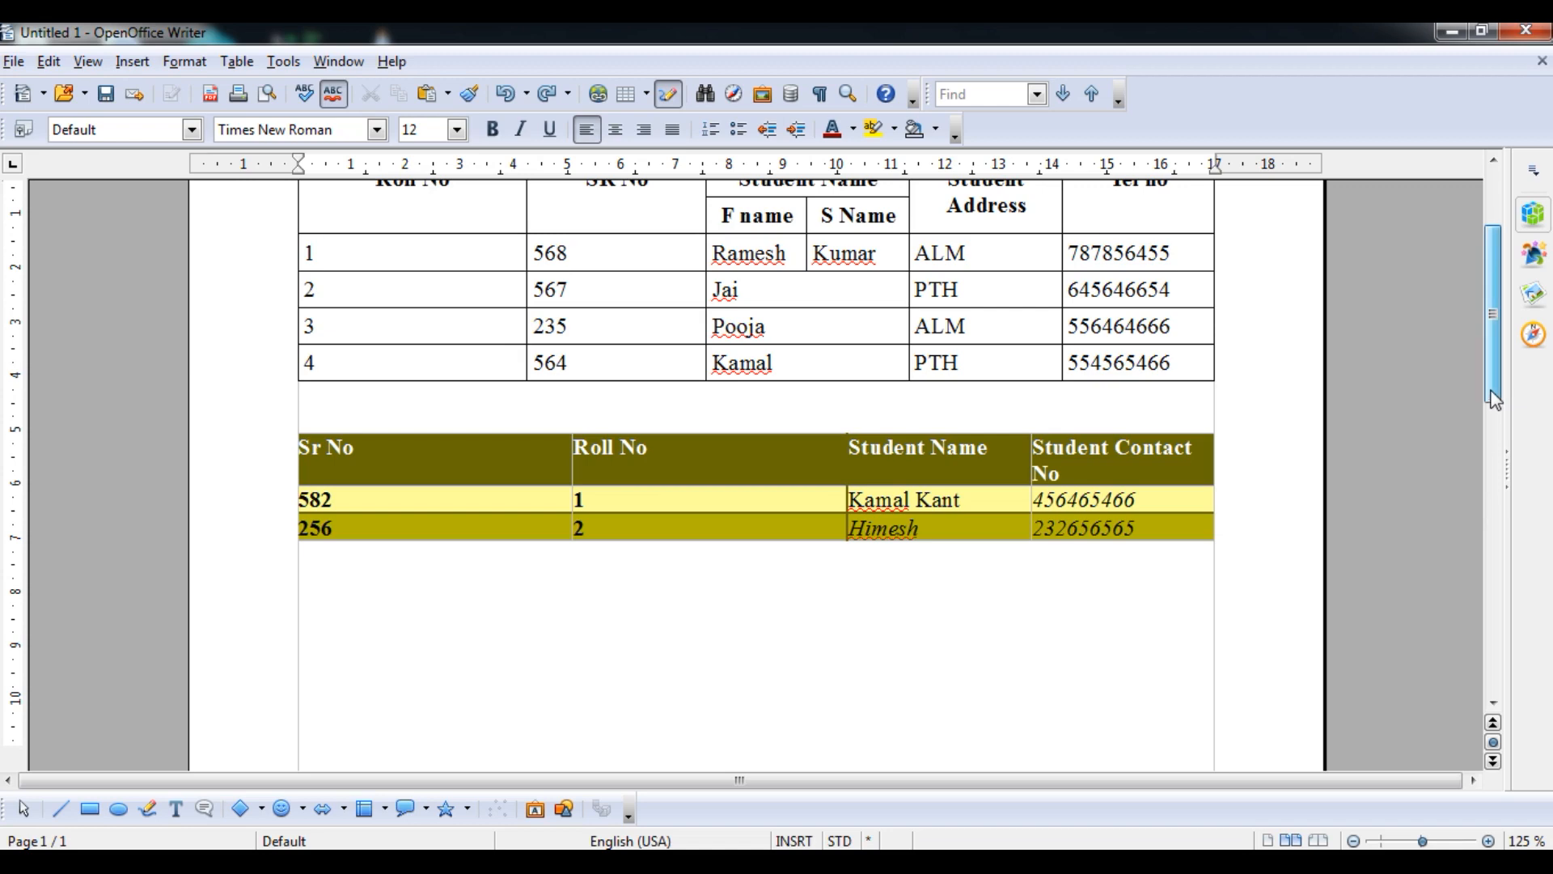
{"action": "scroll", "coordinate": [316, 307], "scroll_direction": "up", "scroll_amount": 3}
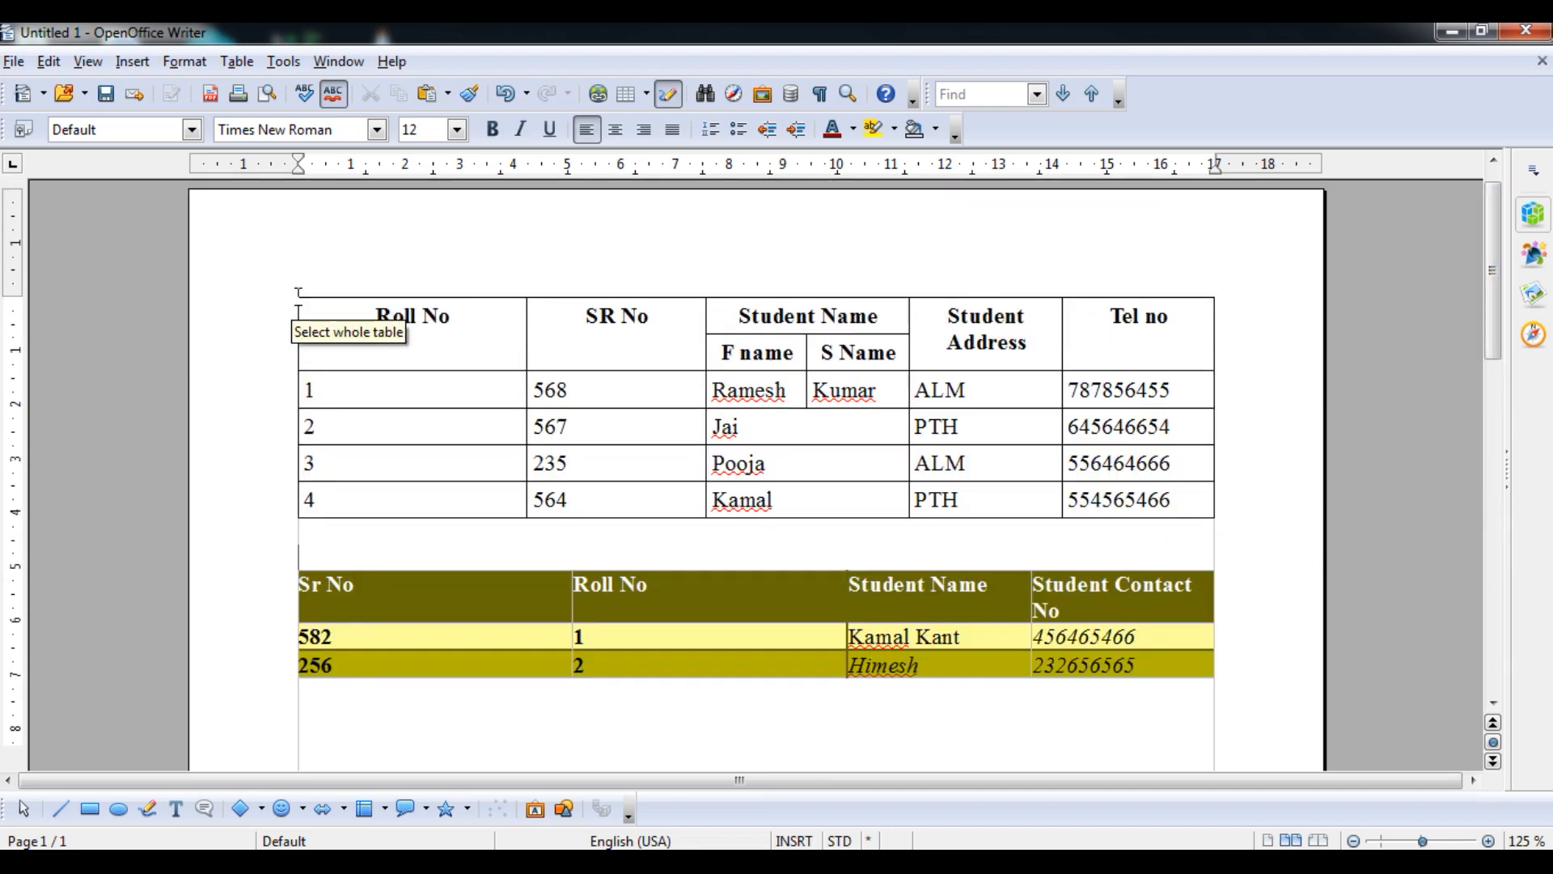
{"action": "left_click", "coordinate": [295, 297]}
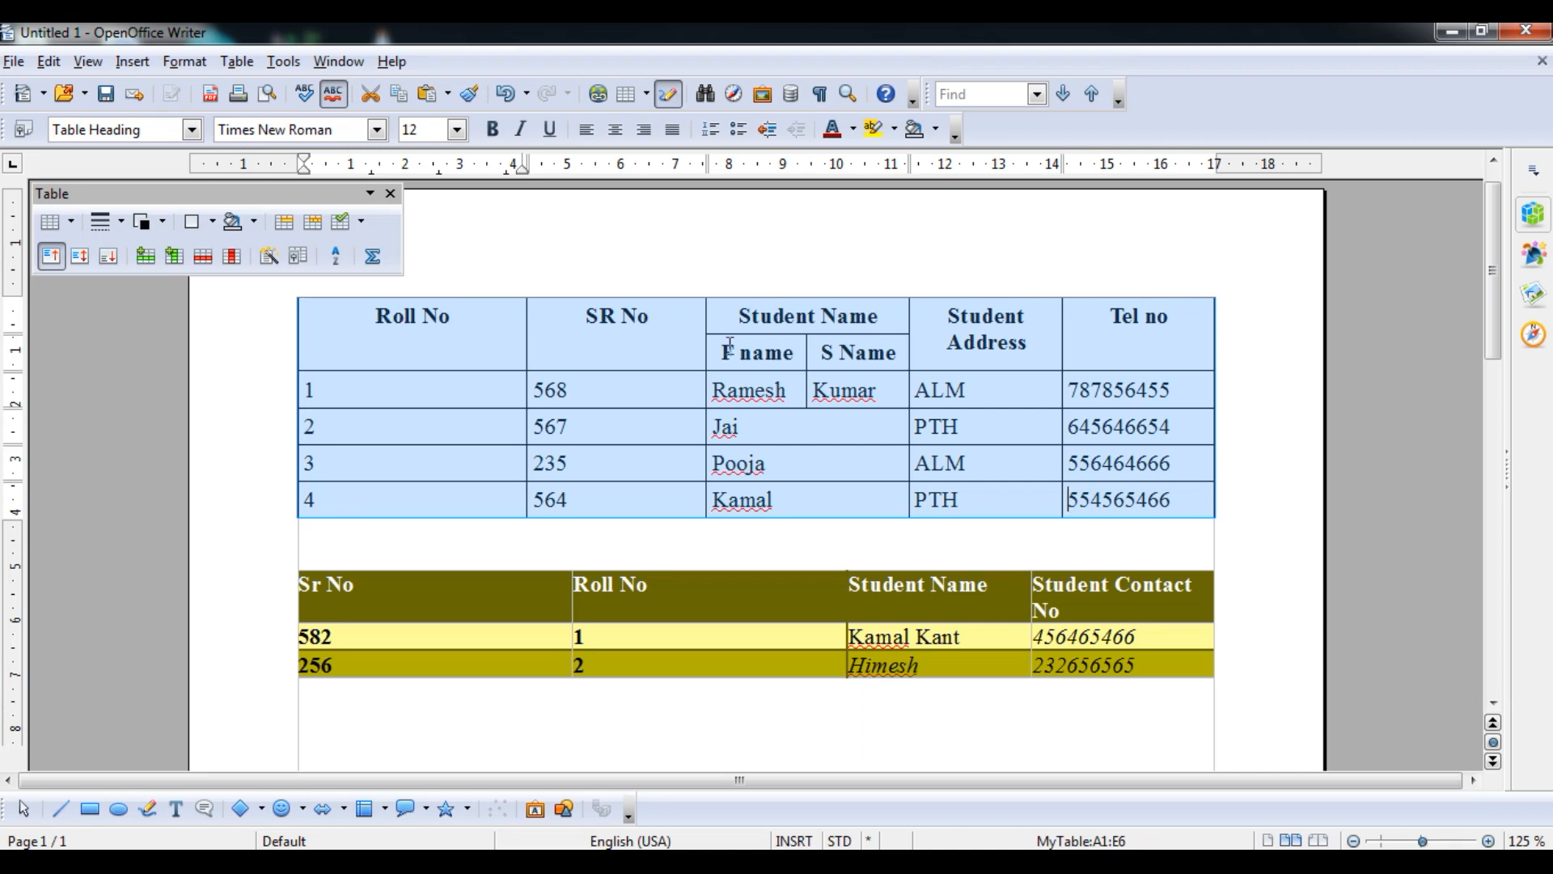
{"action": "left_click_drag", "start_coordinate": [1492, 239], "coordinate": [1483, 357]}
{"action": "left_click", "coordinate": [1024, 473]}
{"action": "key", "text": "ctrl+v"}
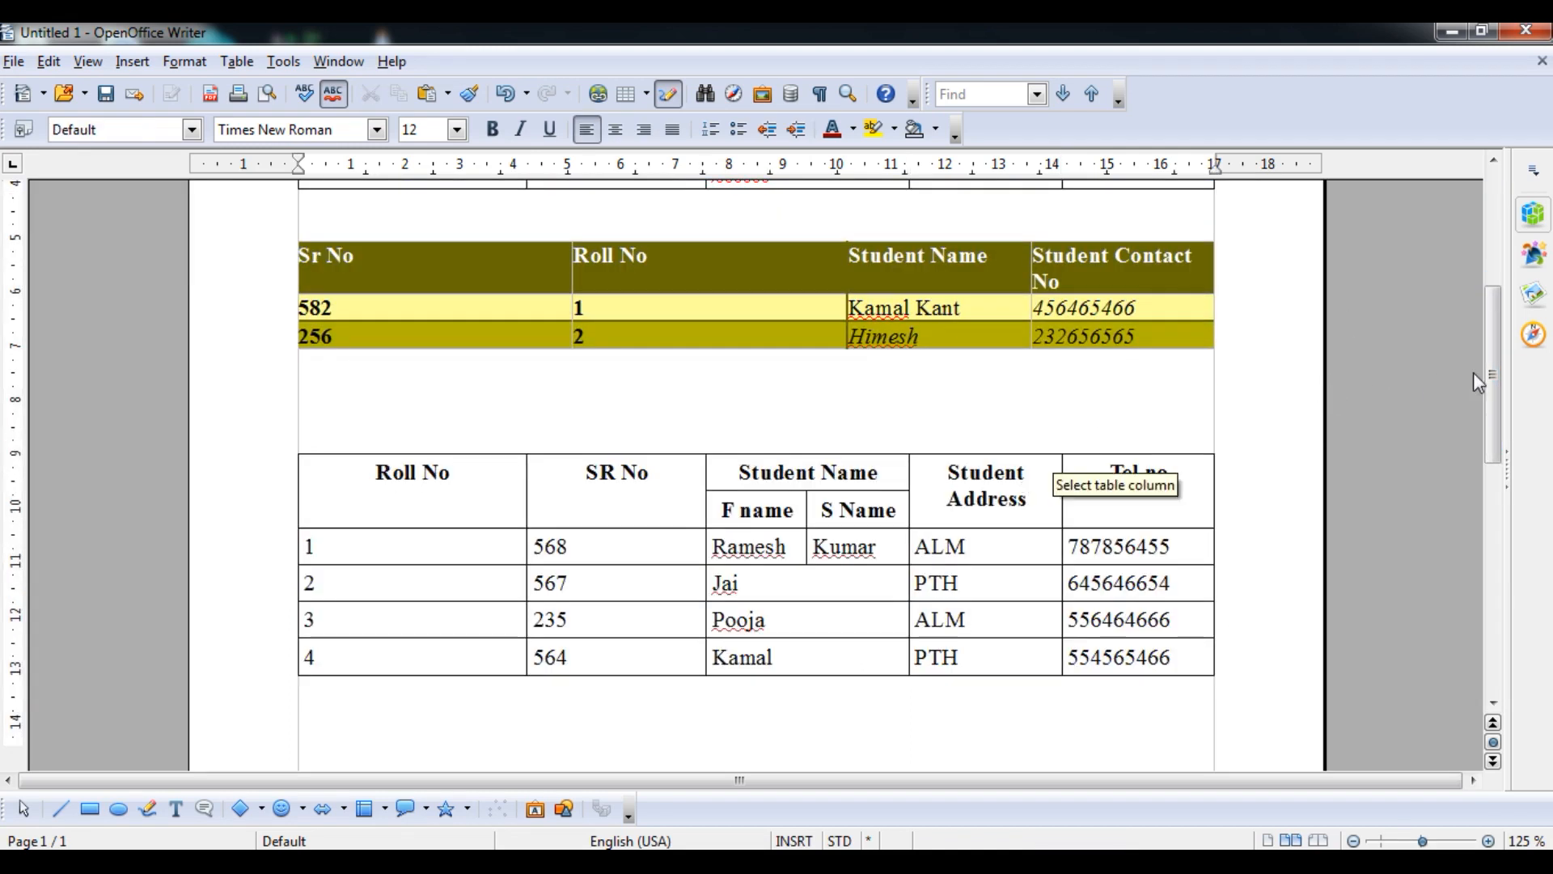
- Delete the original student table at the top of the document, keeping the copy below the coloured table
{"action": "scroll", "coordinate": [1027, 242], "scroll_direction": "up", "scroll_amount": 10}
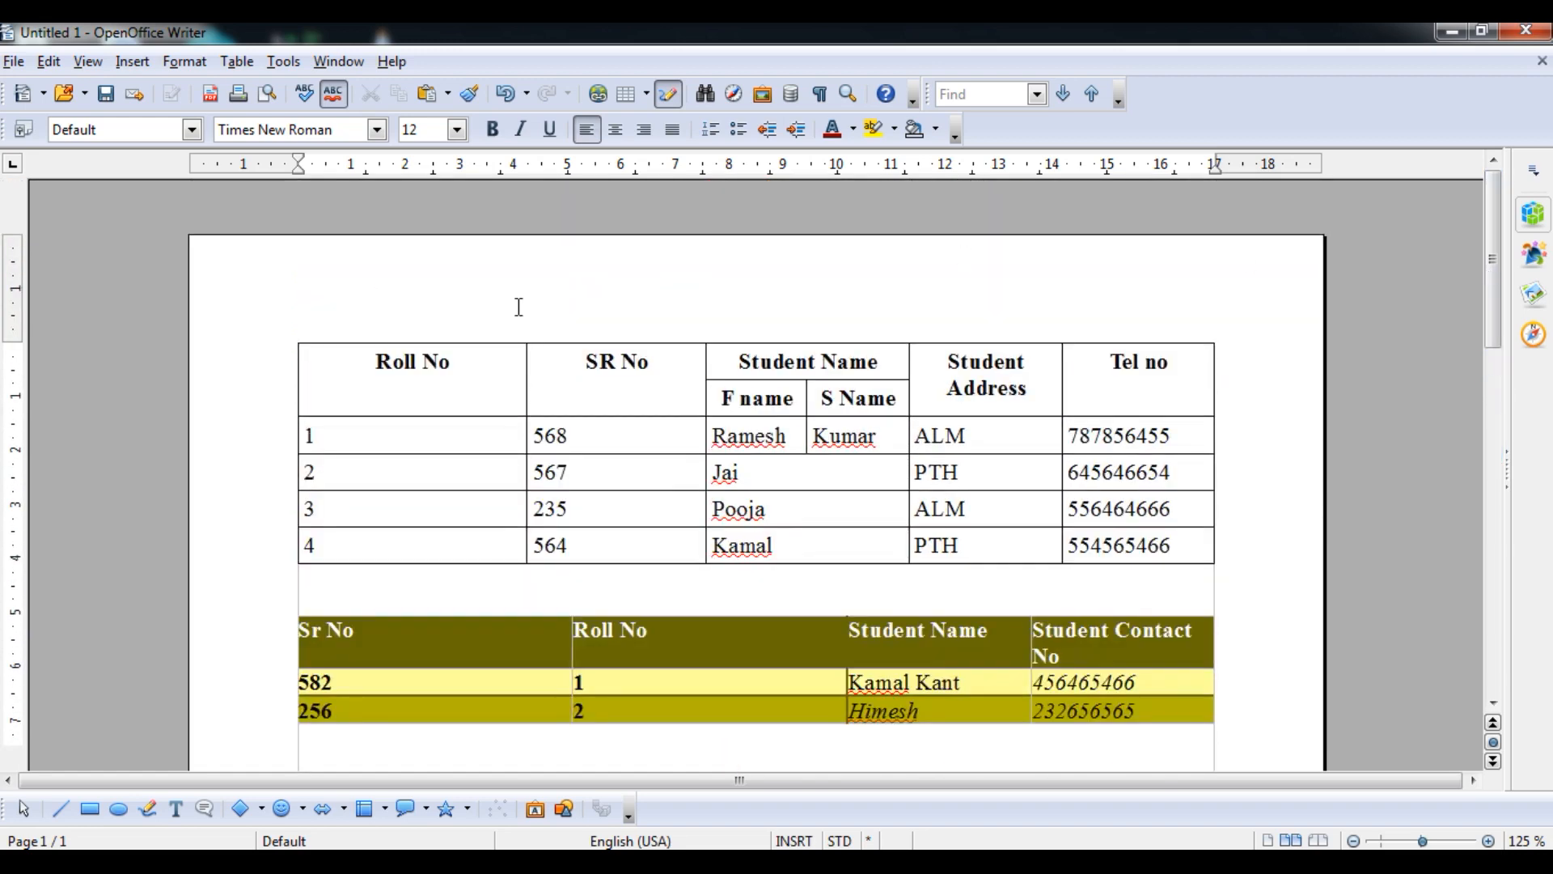
{"action": "left_click", "coordinate": [284, 330]}
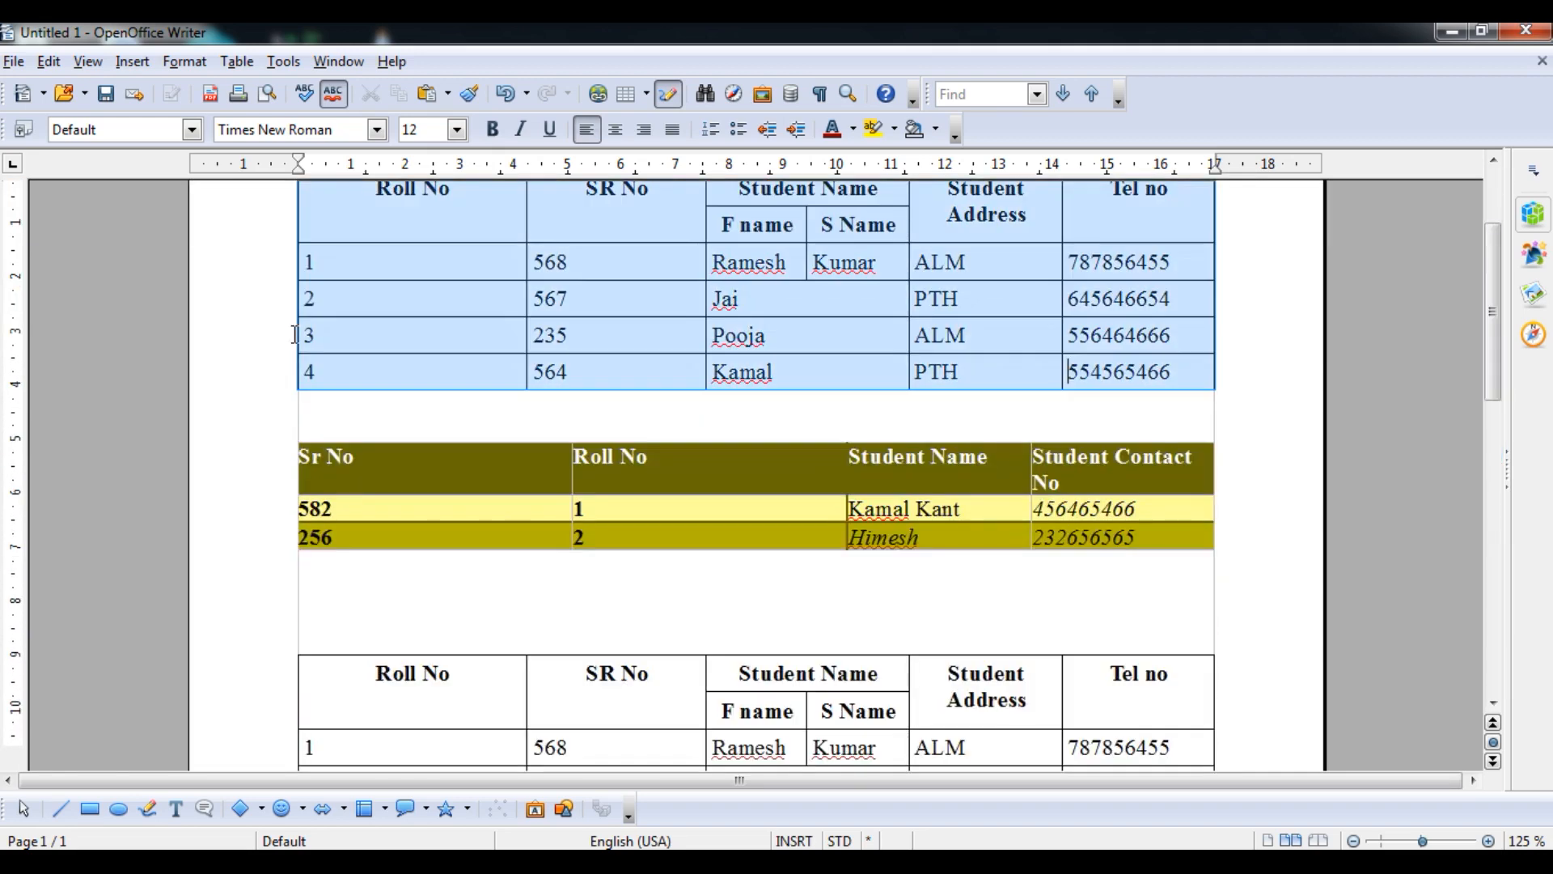
{"action": "left_click", "coordinate": [238, 63]}
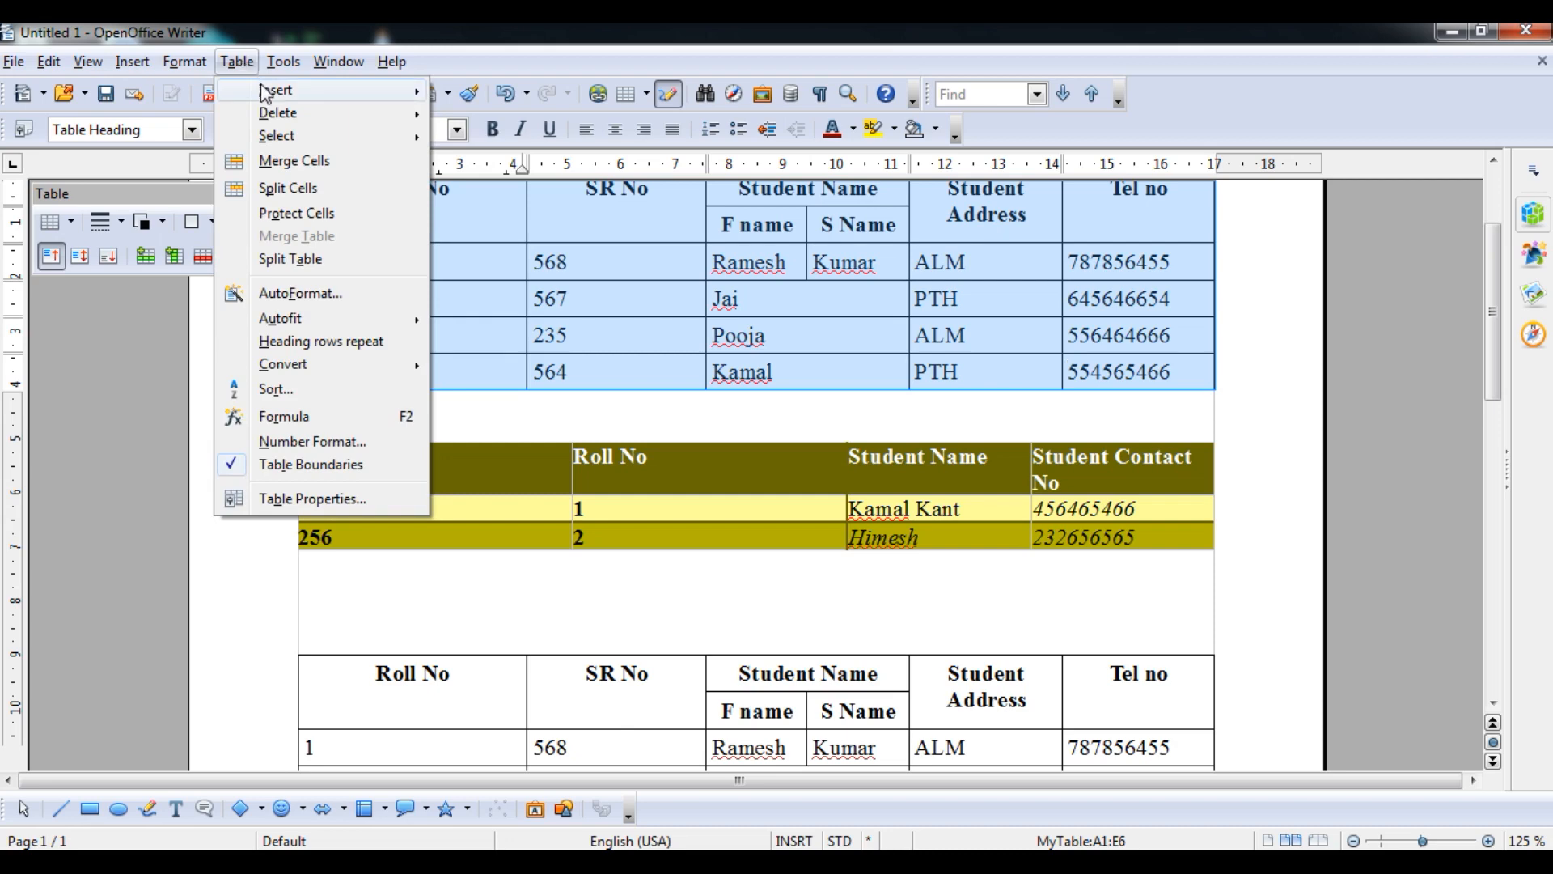
{"action": "mouse_move", "coordinate": [265, 95]}
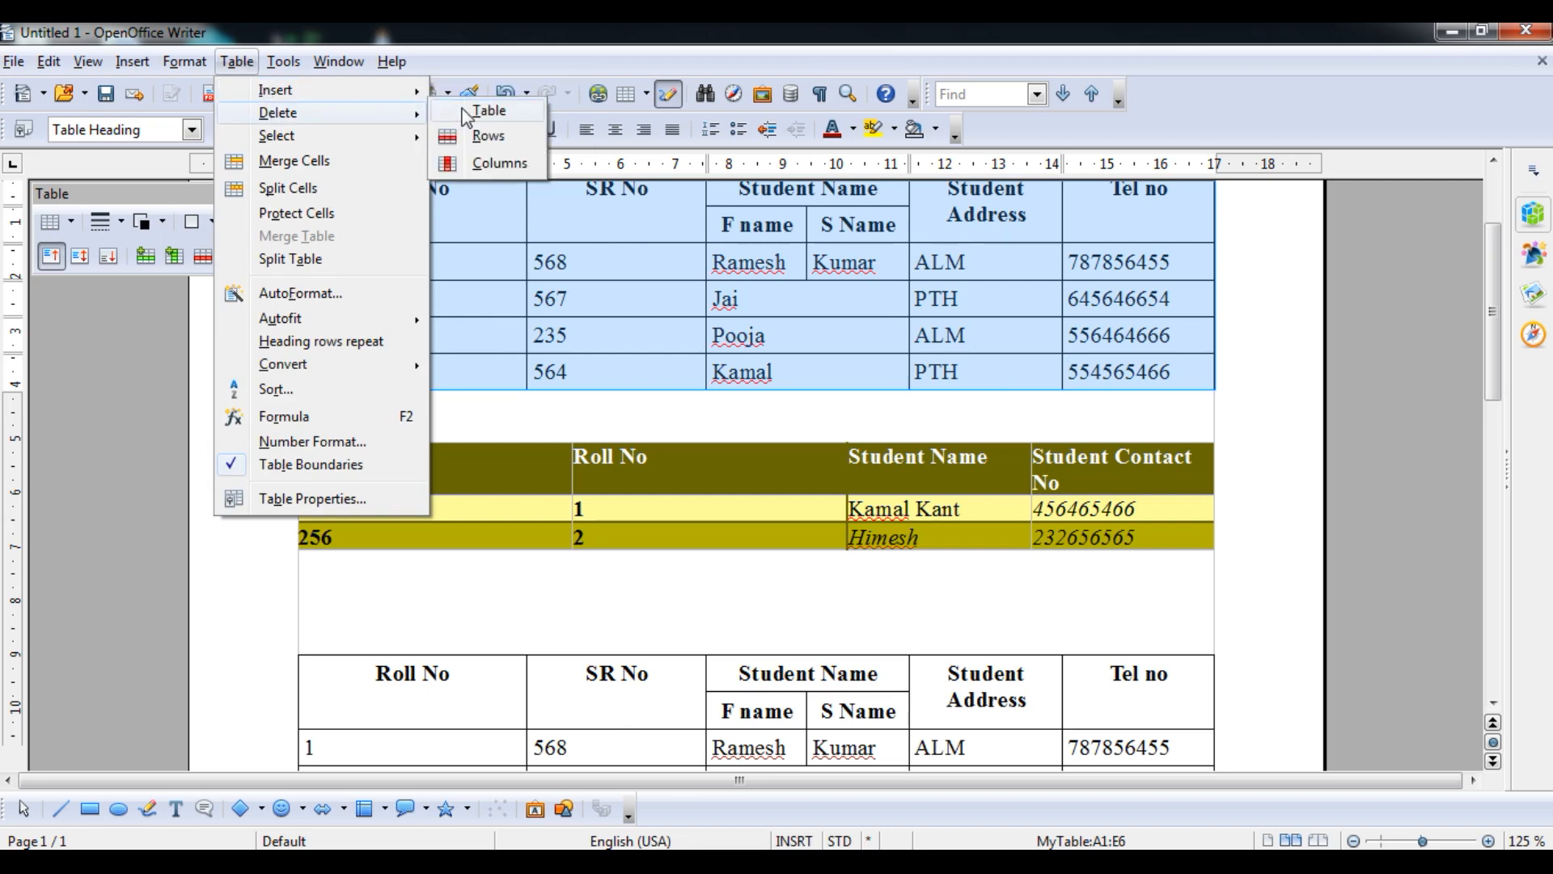
{"action": "left_click", "coordinate": [465, 110]}
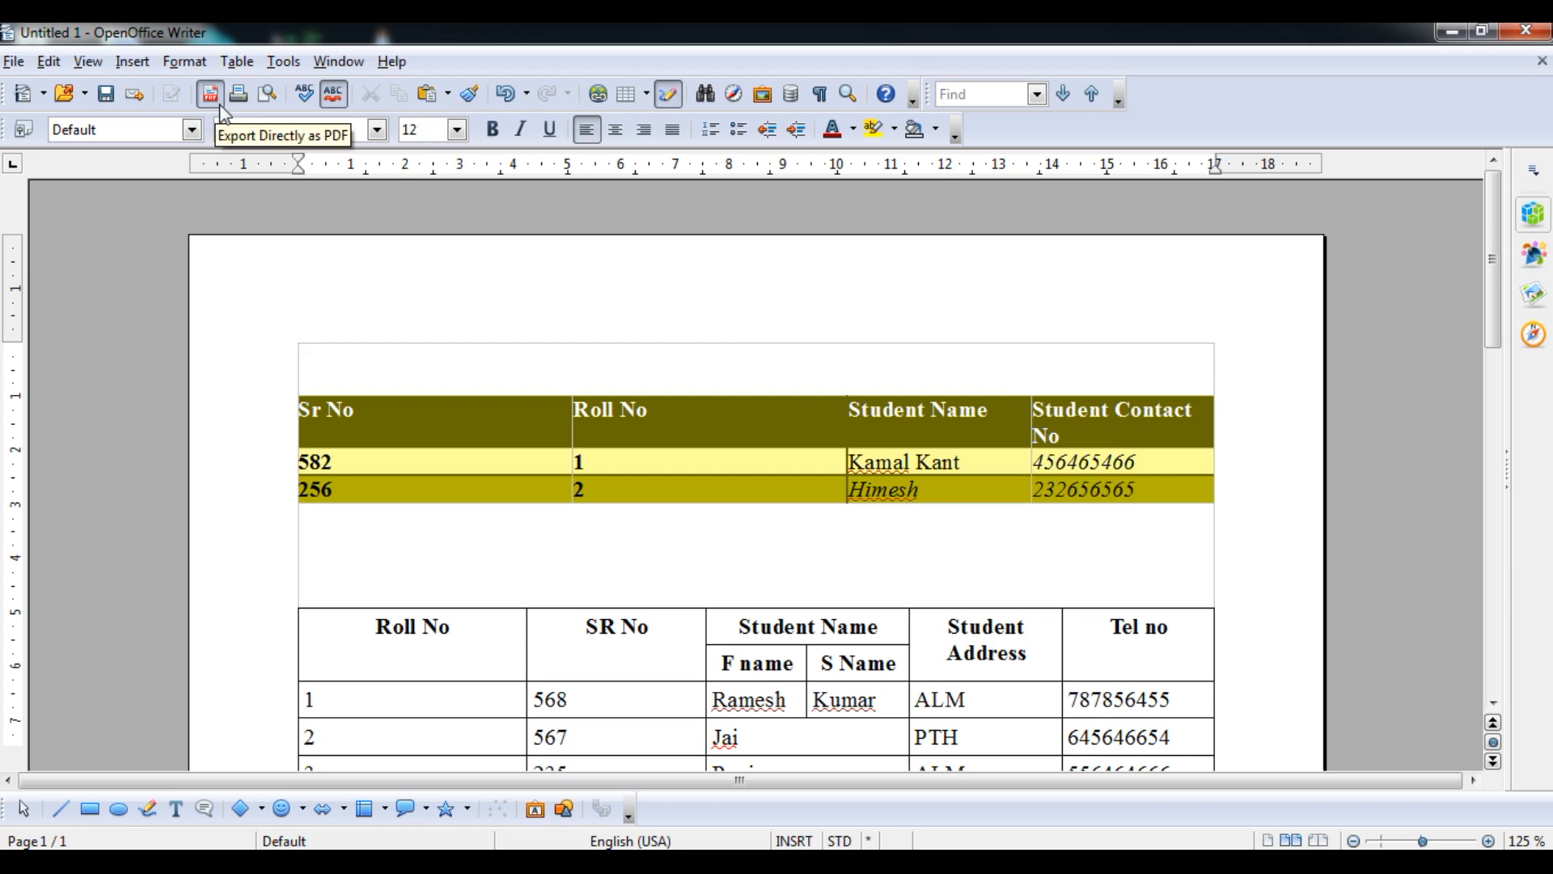
{"action": "left_click", "coordinate": [237, 64]}
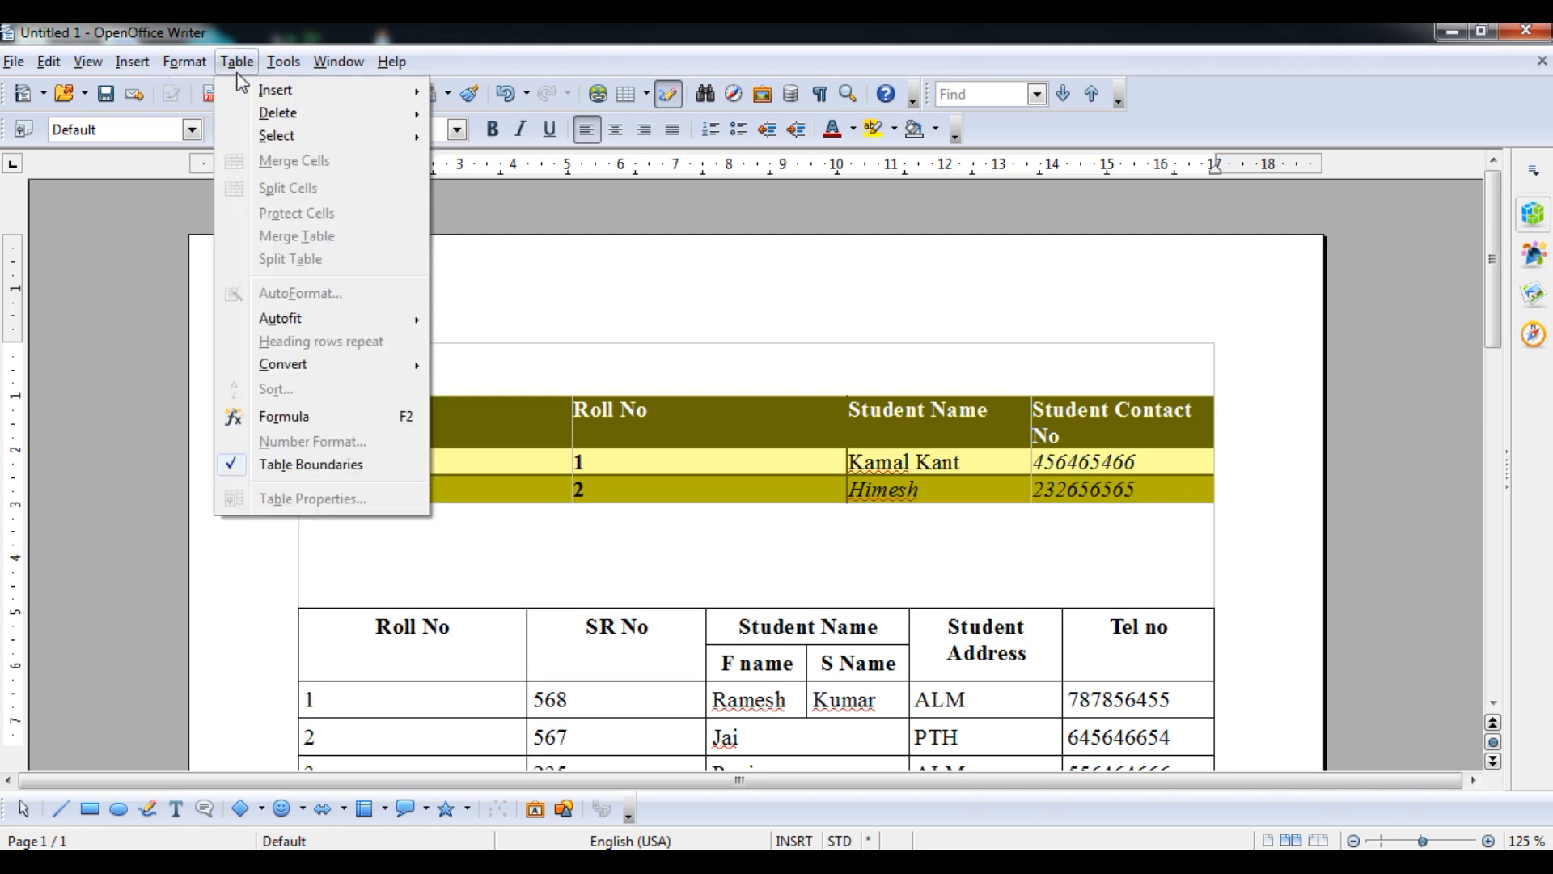
{"action": "mouse_move", "coordinate": [266, 140]}
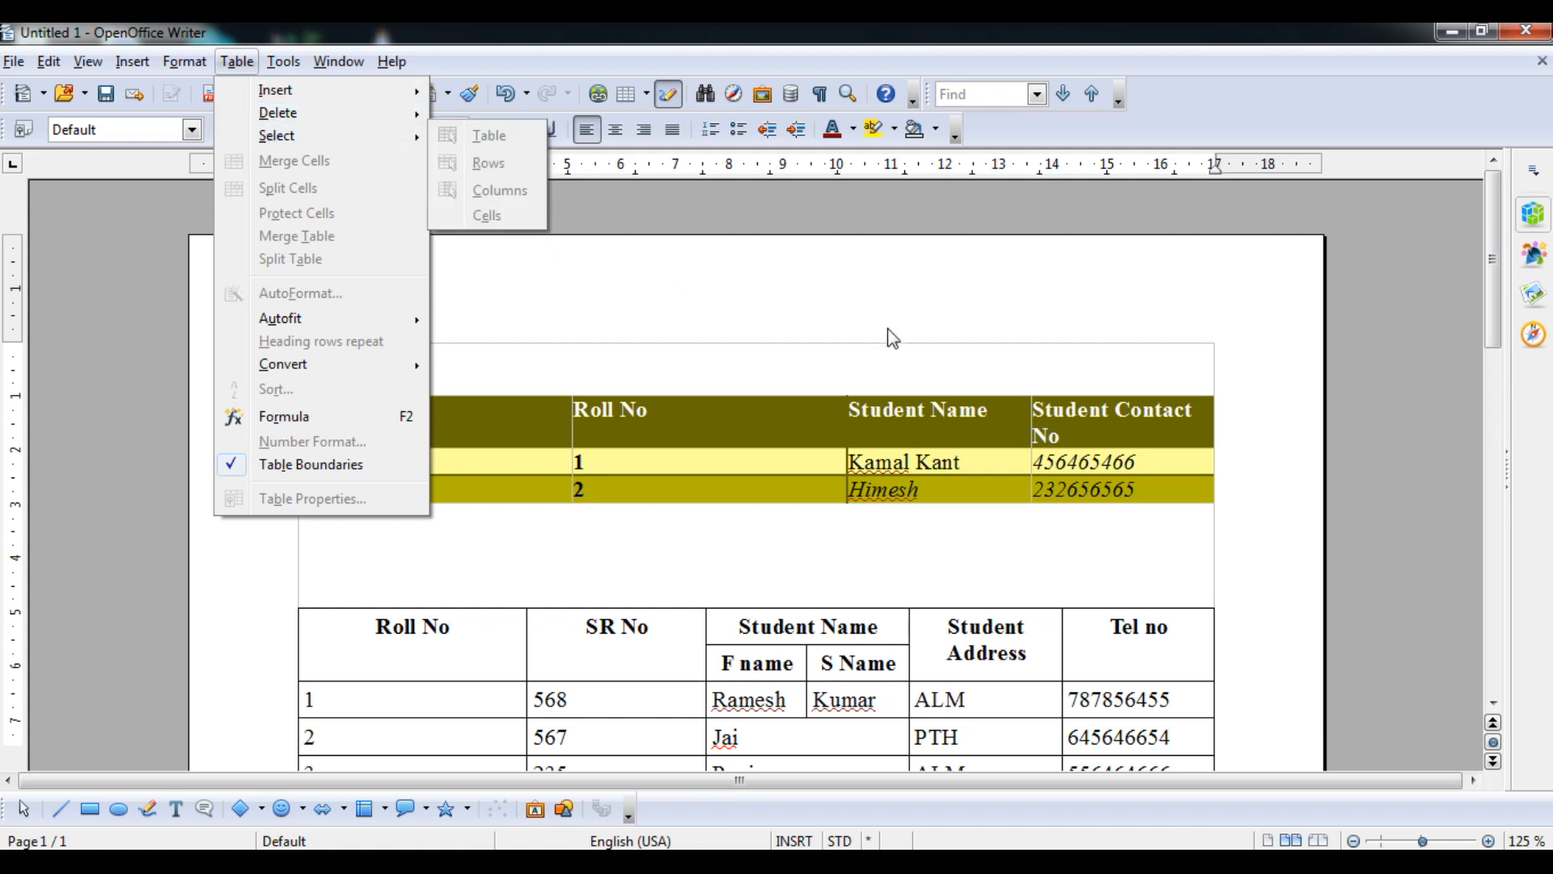
{"action": "left_click", "coordinate": [1256, 411]}
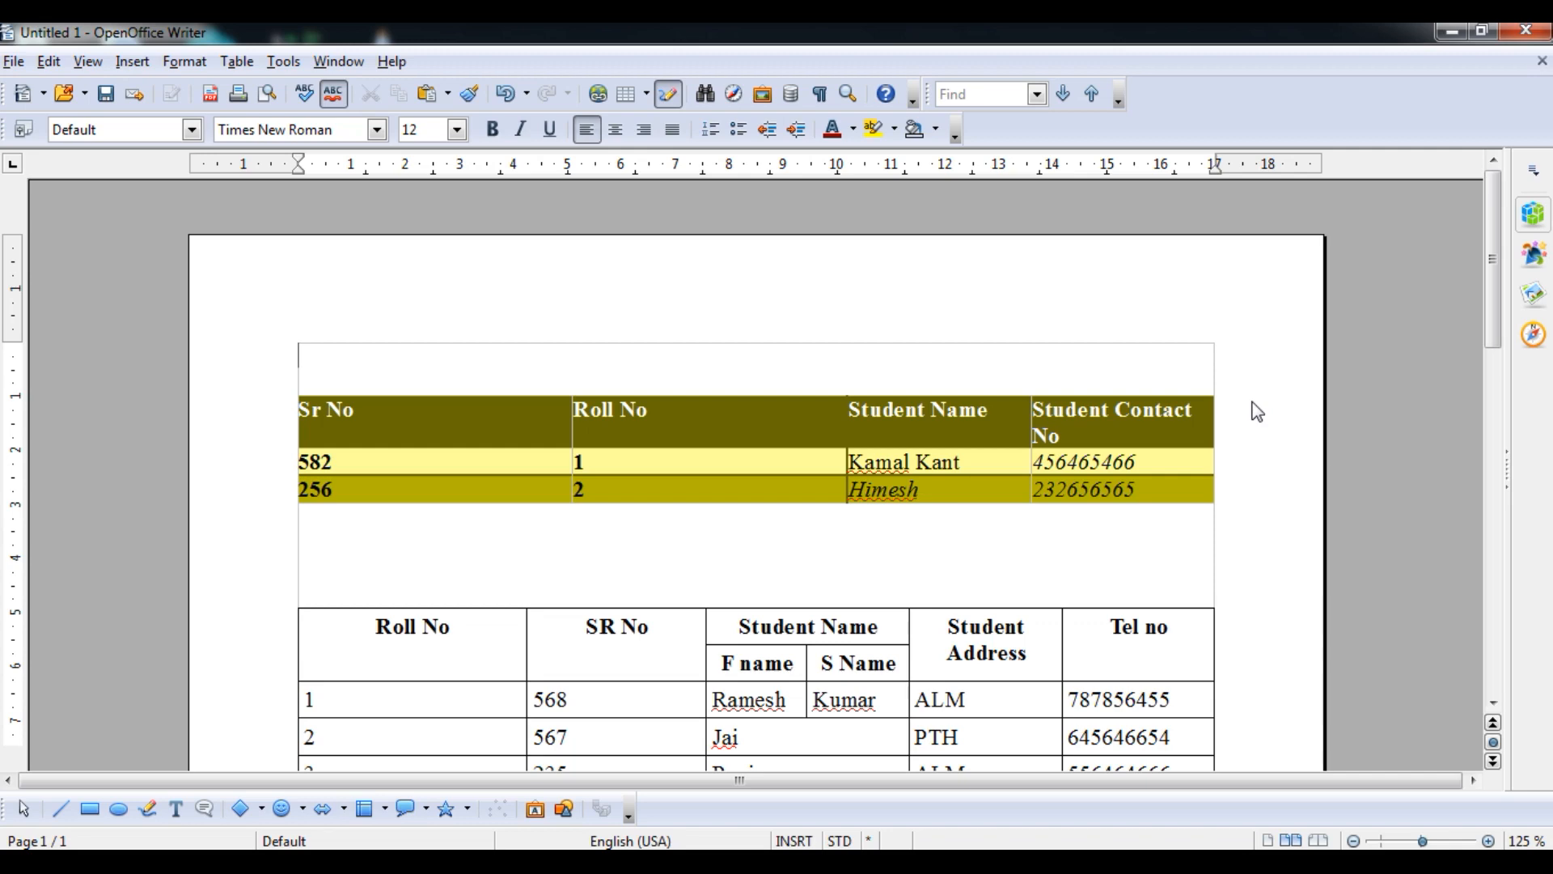
- Switch to the 402-INFO_TECH IX.pdf syllabus in Adobe Reader to review the table topics
{"action": "left_click", "coordinate": [594, 862]}
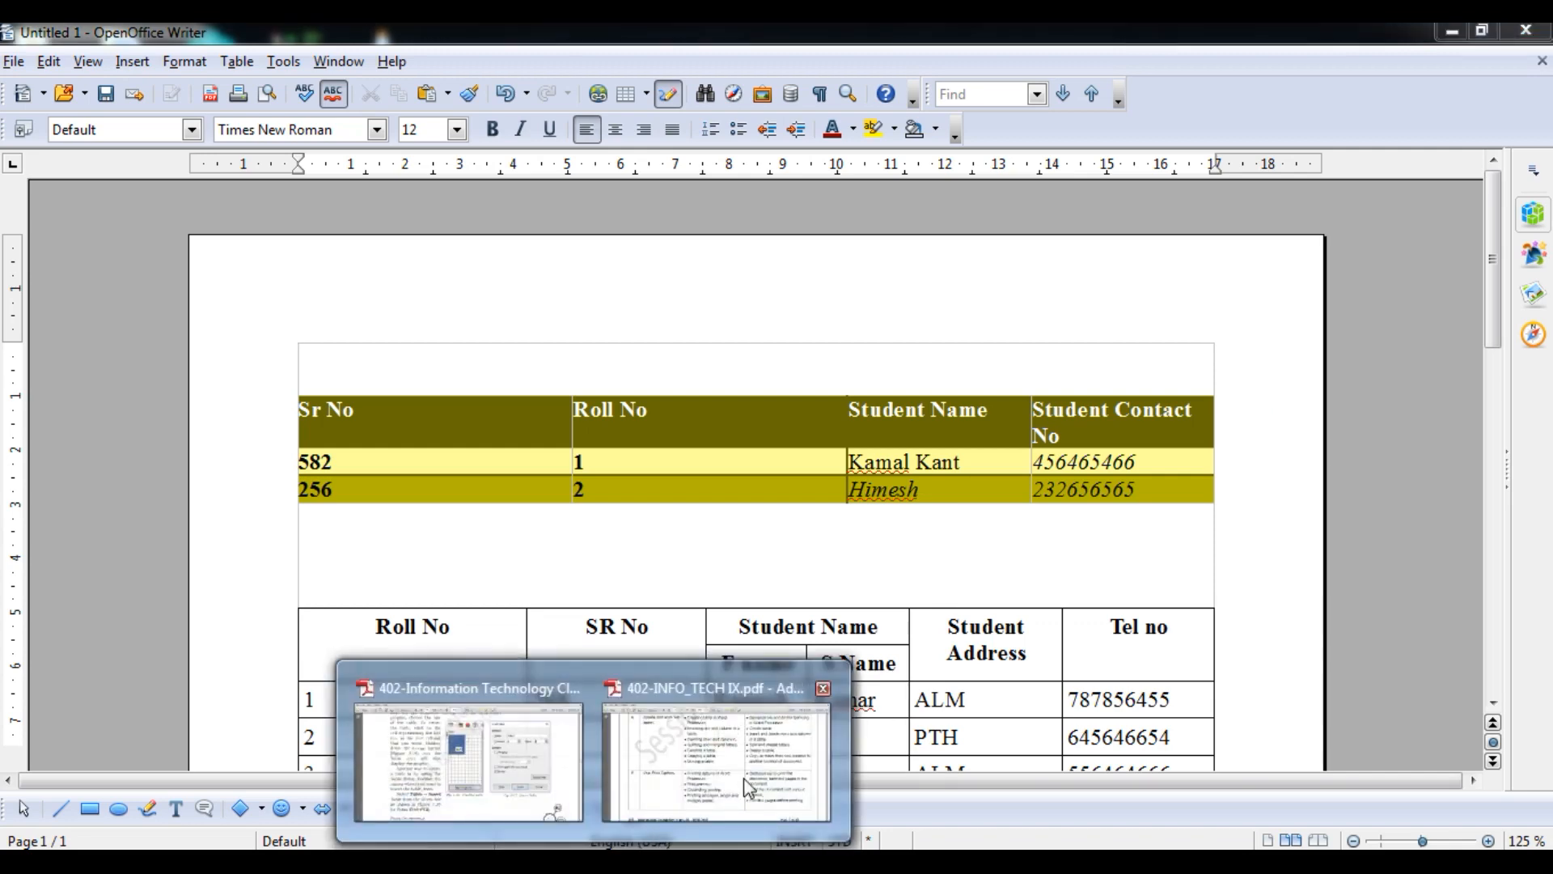
{"action": "left_click", "coordinate": [748, 787]}
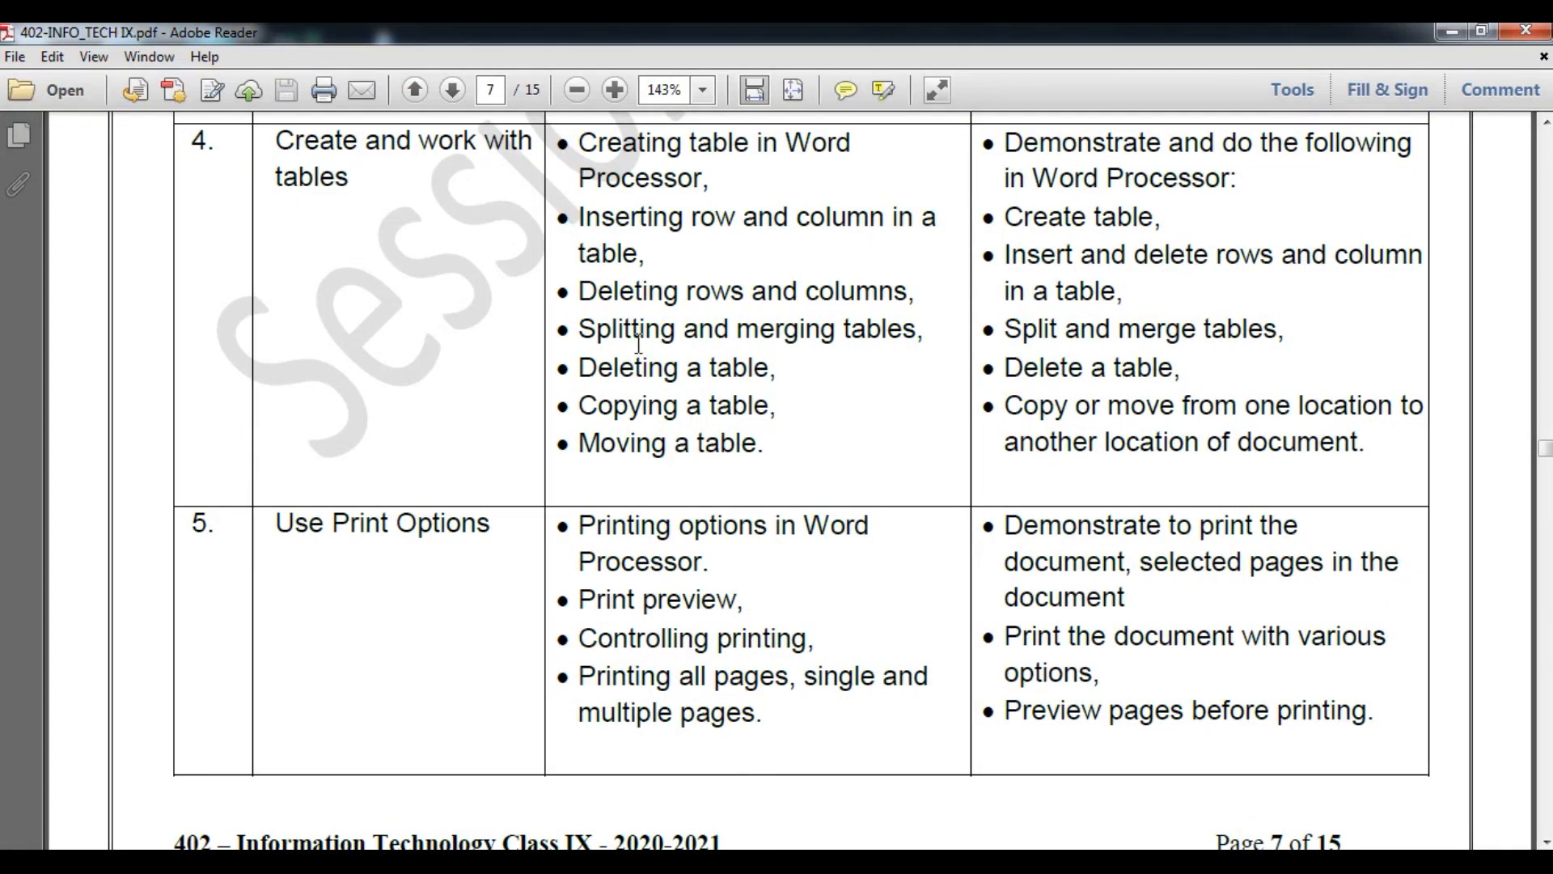